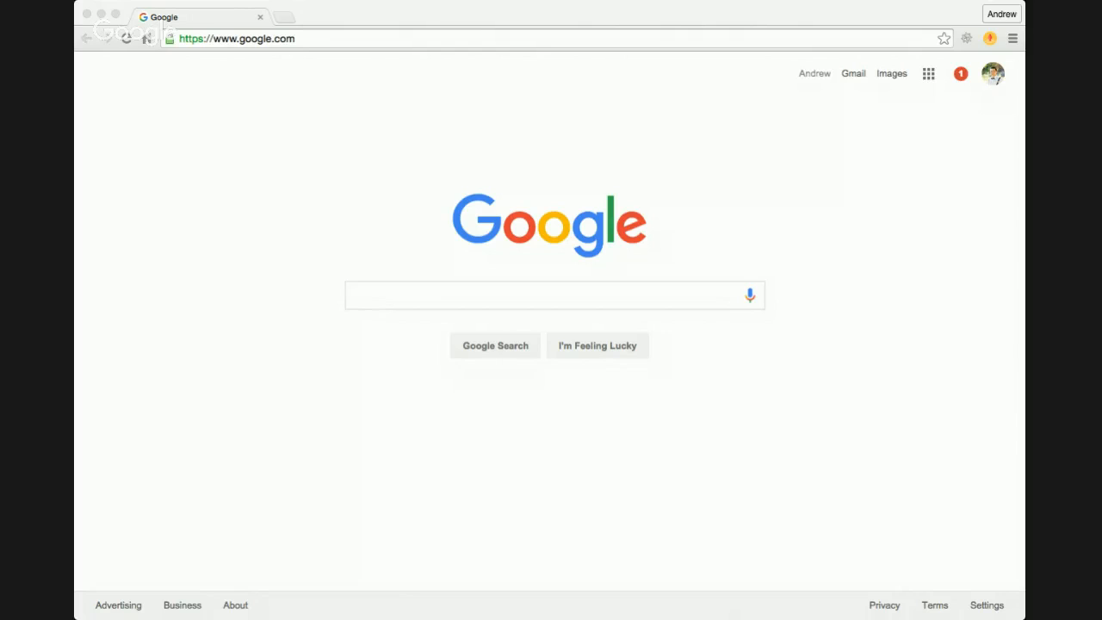
{"action": "left_click", "coordinate": [98, 272]}
{"action": "left_click", "coordinate": [82, 139]}
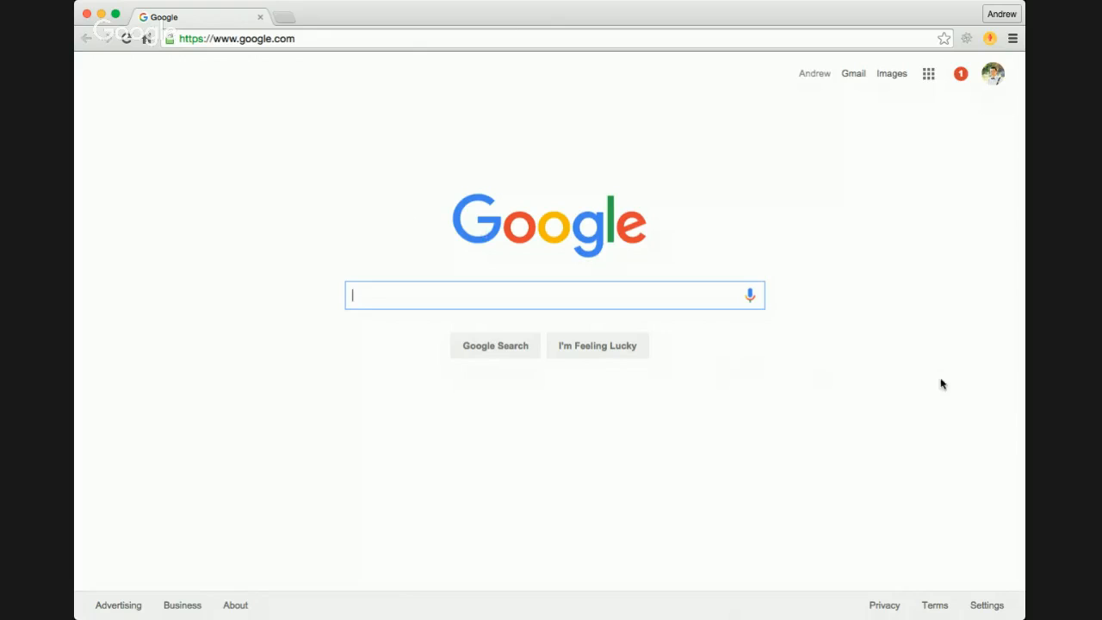
{"action": "left_click", "coordinate": [1051, 398]}
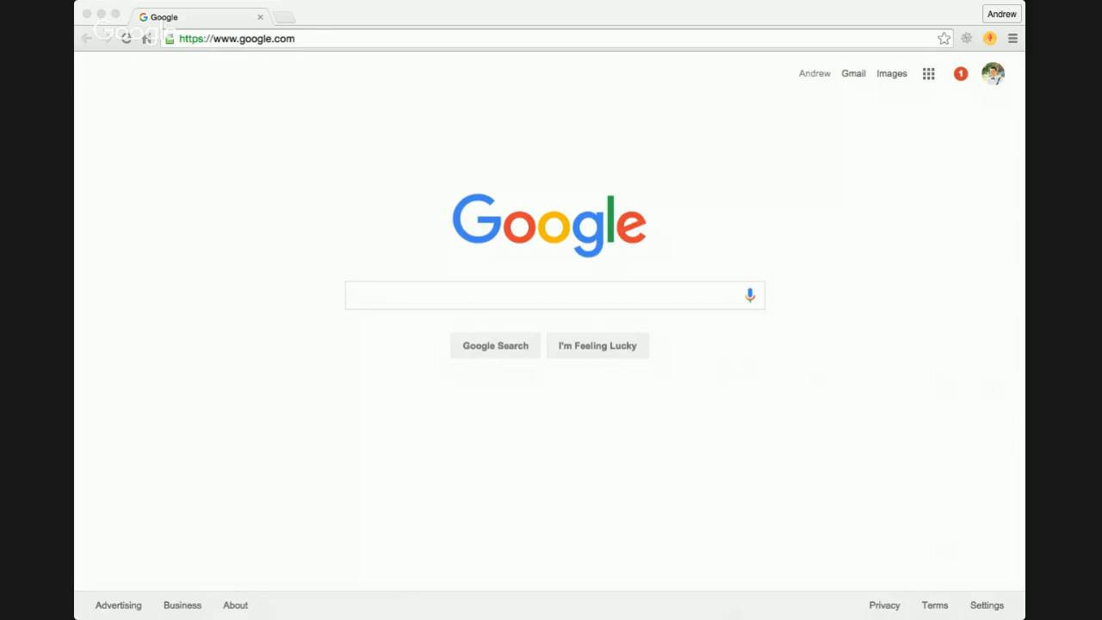
{"action": "left_click", "coordinate": [932, 223]}
Step: Go to the canva.com website
{"action": "left_click", "coordinate": [204, 67]}
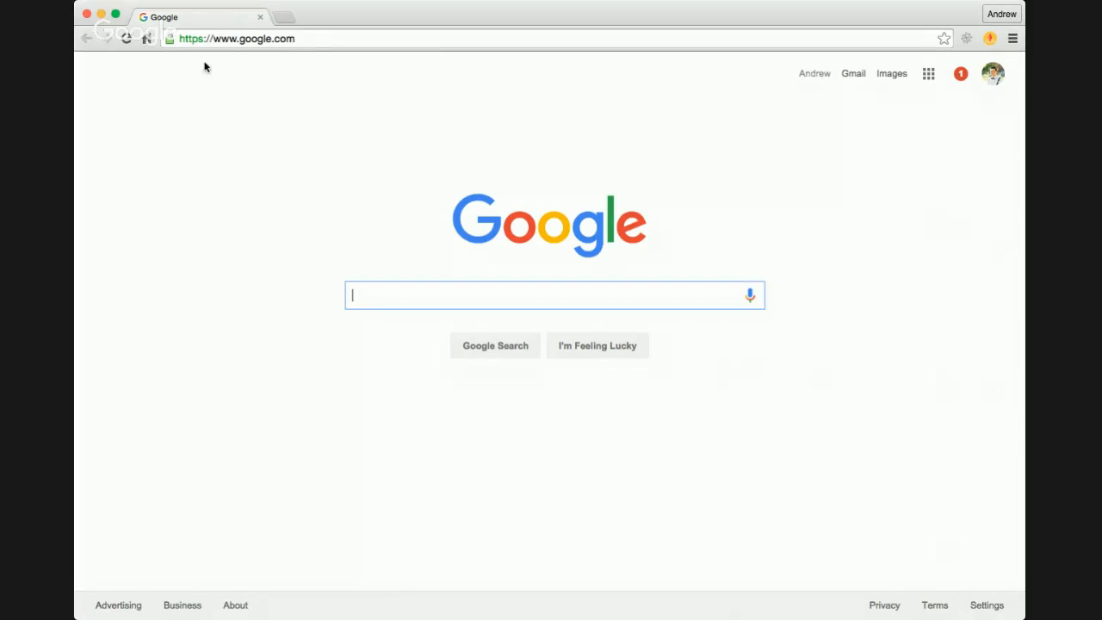
{"action": "left_click", "coordinate": [307, 41]}
{"action": "type", "text": "c"}
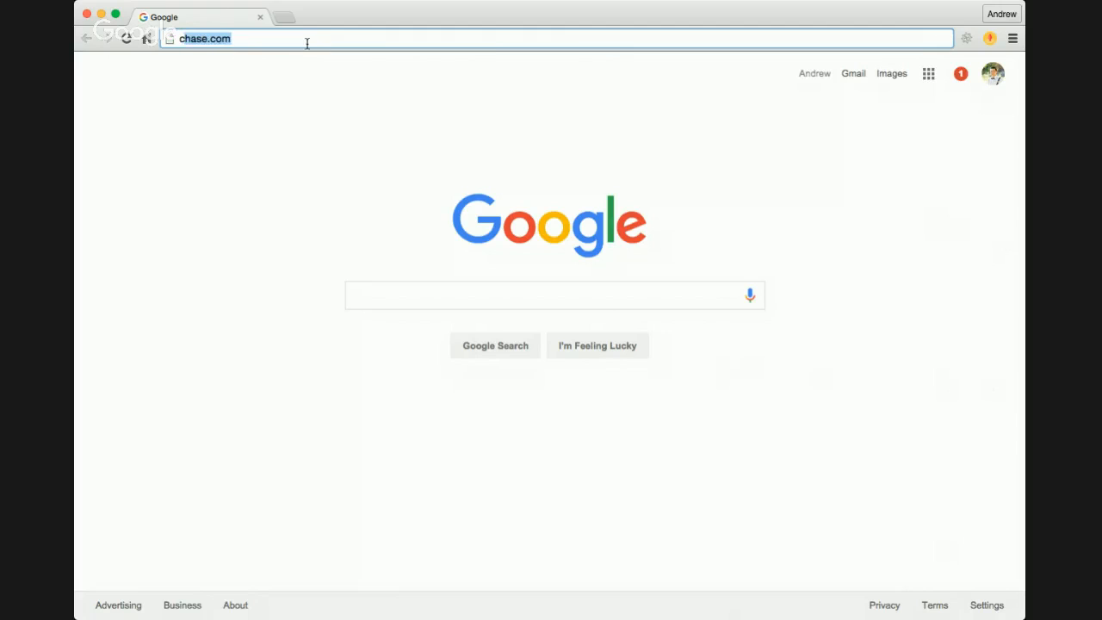
{"action": "type", "text": "anva"}
{"action": "key", "text": "Return"}
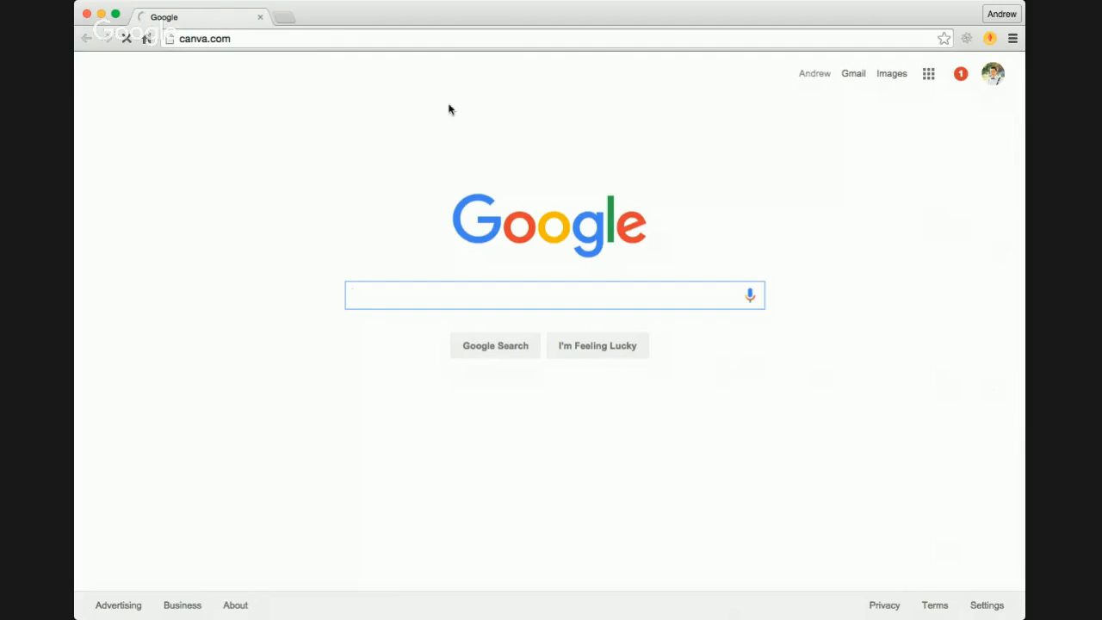
Step: Create a new design from the 1200px × 627px Facebook Ad format in the Ads category
{"action": "left_click", "coordinate": [1034, 261]}
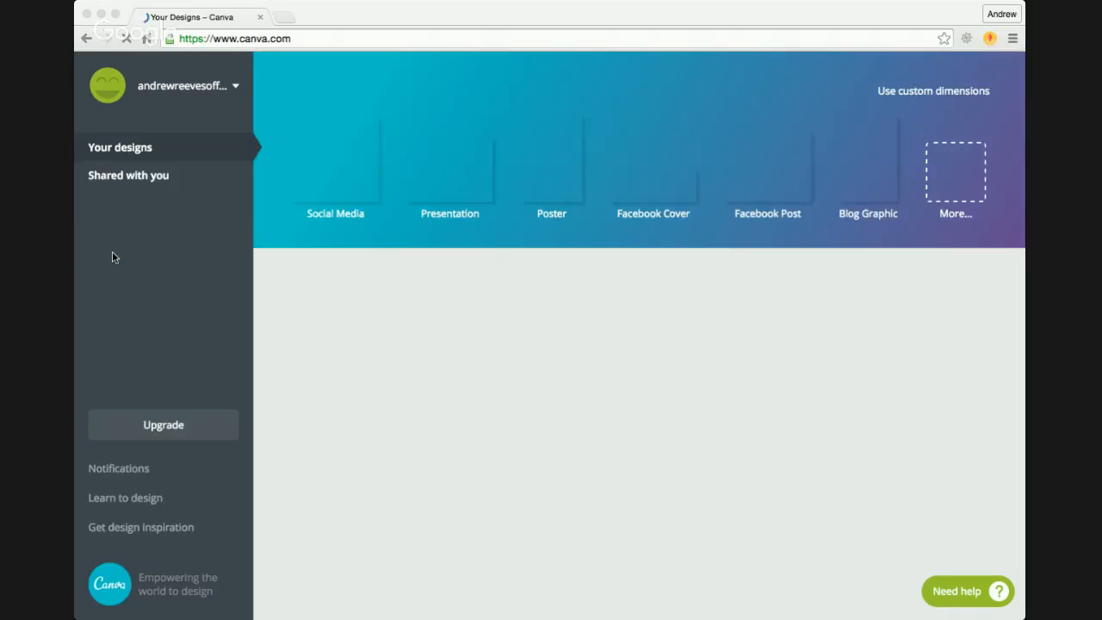
{"action": "left_click", "coordinate": [334, 330]}
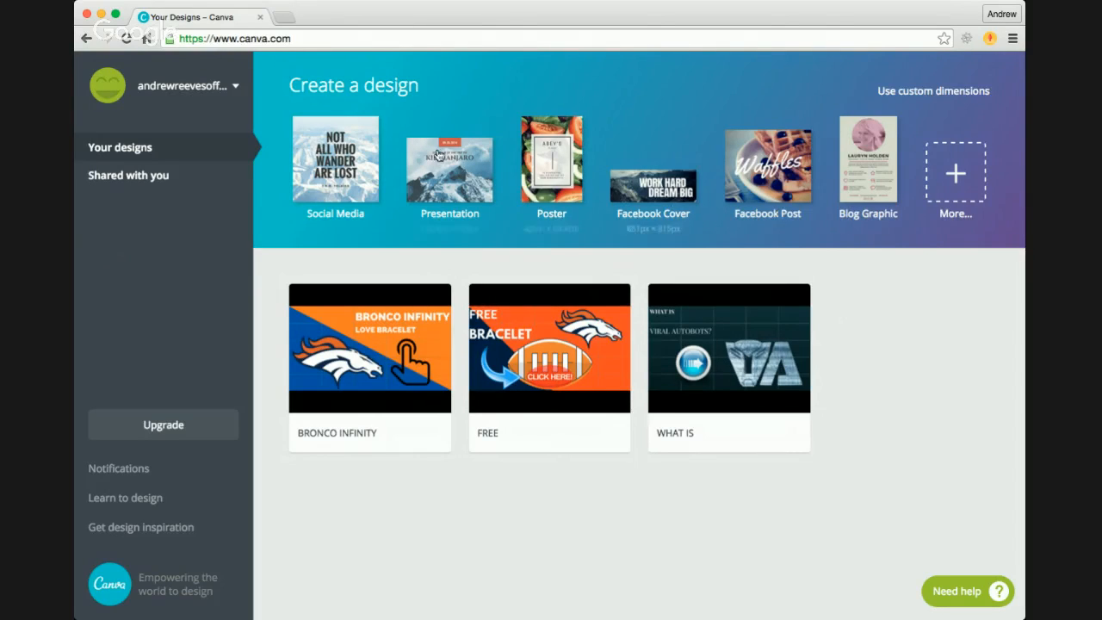
{"action": "left_click", "coordinate": [962, 177]}
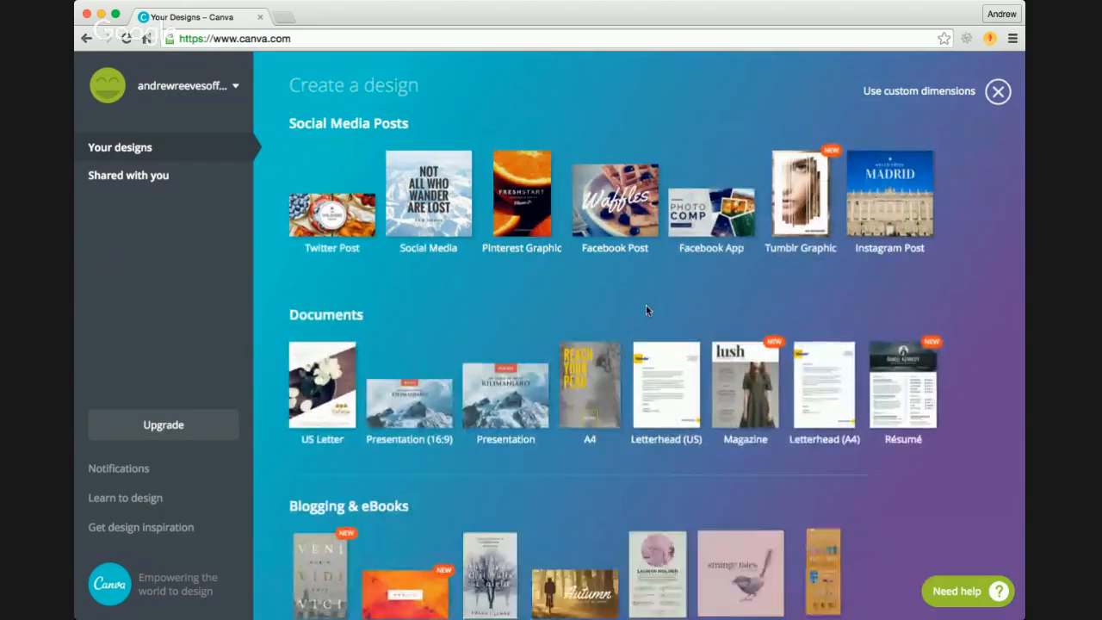
{"action": "scroll", "coordinate": [647, 311], "scroll_direction": "down", "scroll_amount": 15}
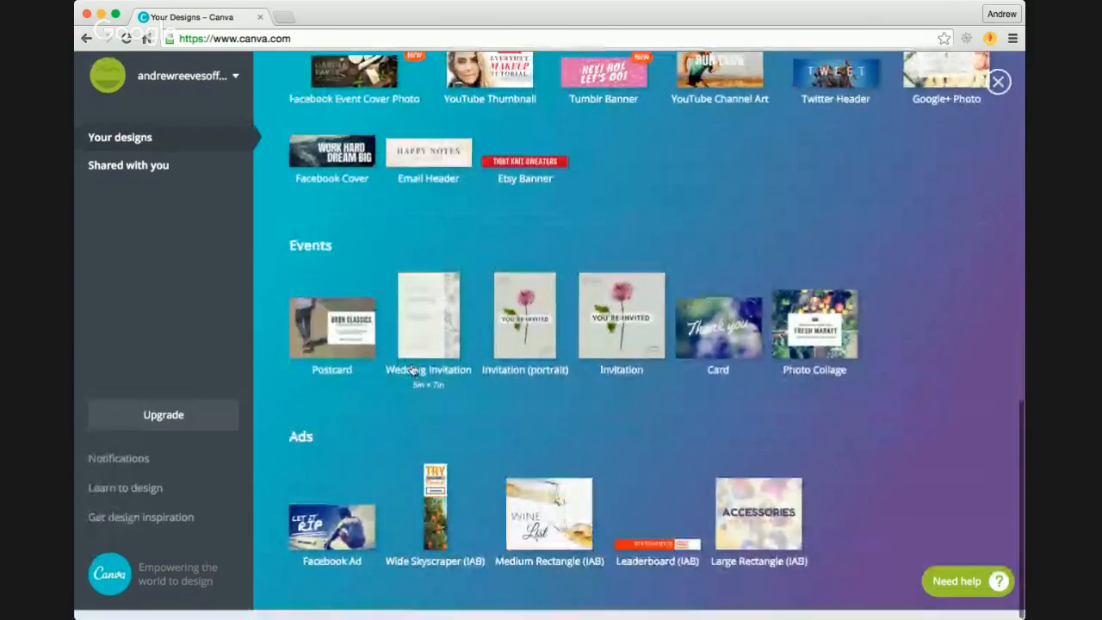
{"action": "left_click", "coordinate": [340, 543]}
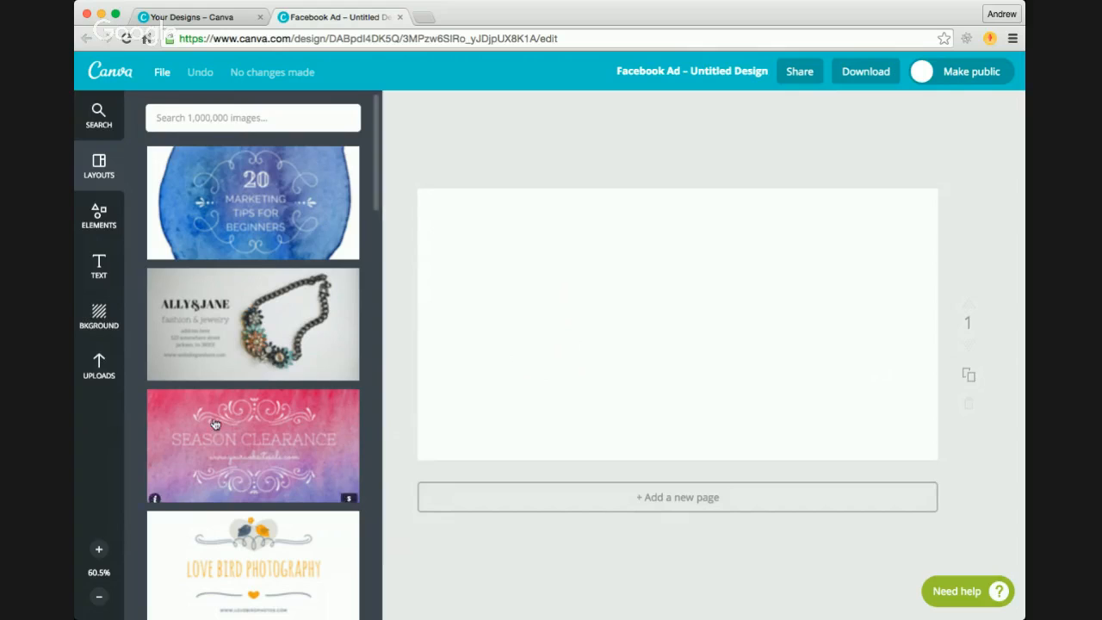
Step: Add the uploaded five-by-five grid image to the blank ad
{"action": "left_click", "coordinate": [99, 366]}
{"action": "scroll", "coordinate": [257, 415], "scroll_direction": "down", "scroll_amount": 2}
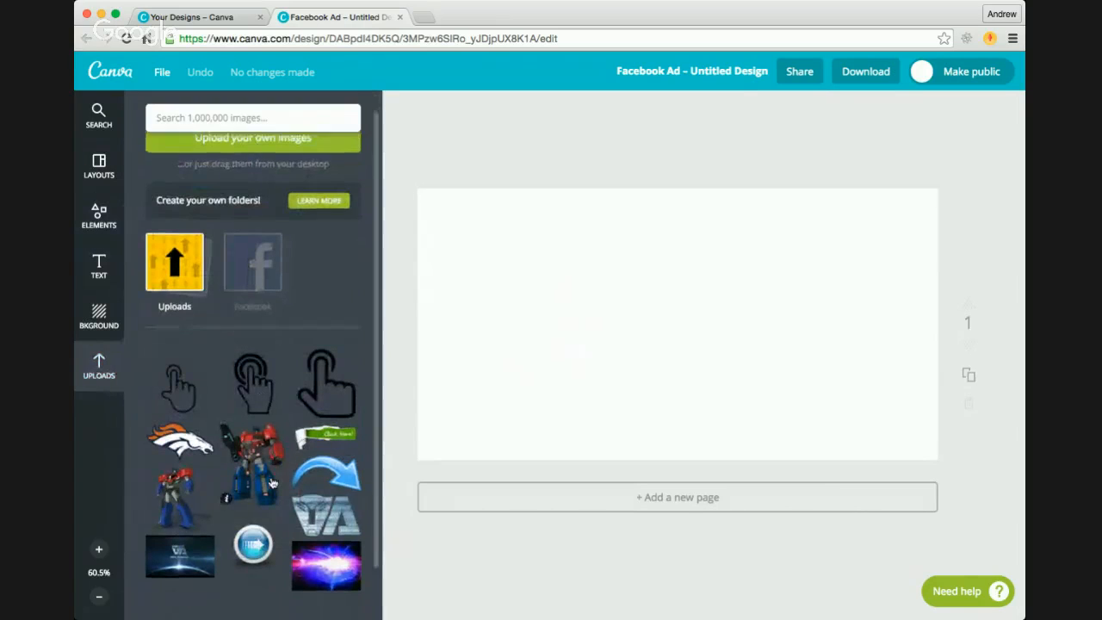
{"action": "left_click", "coordinate": [307, 346]}
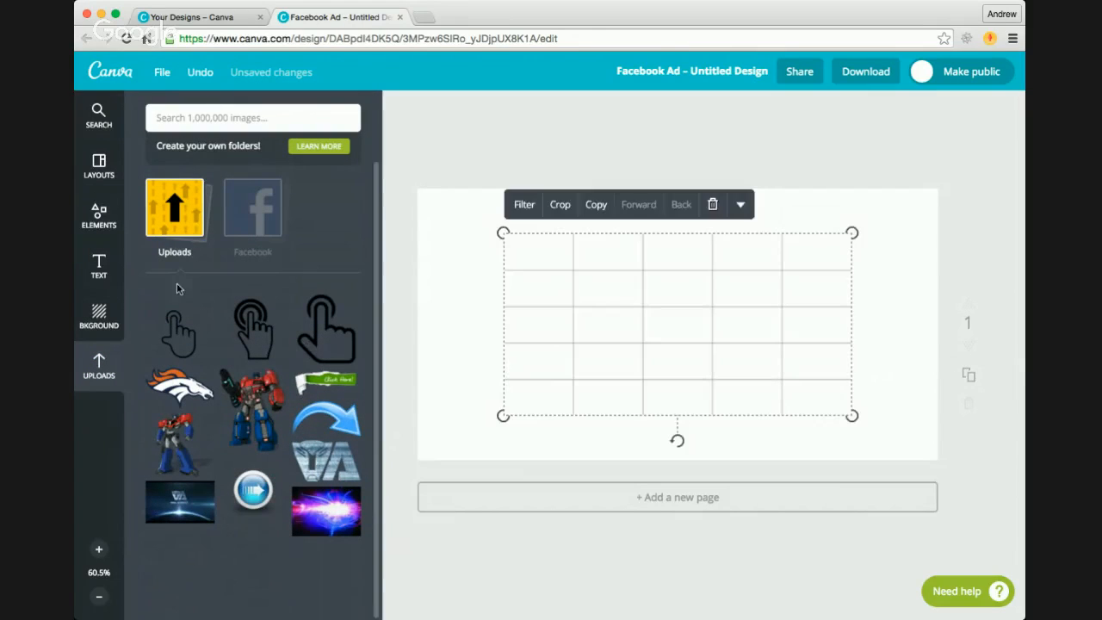
Step: Enlarge the grid image from two opposite corners until it covers the whole ad canvas
{"action": "left_click", "coordinate": [98, 316]}
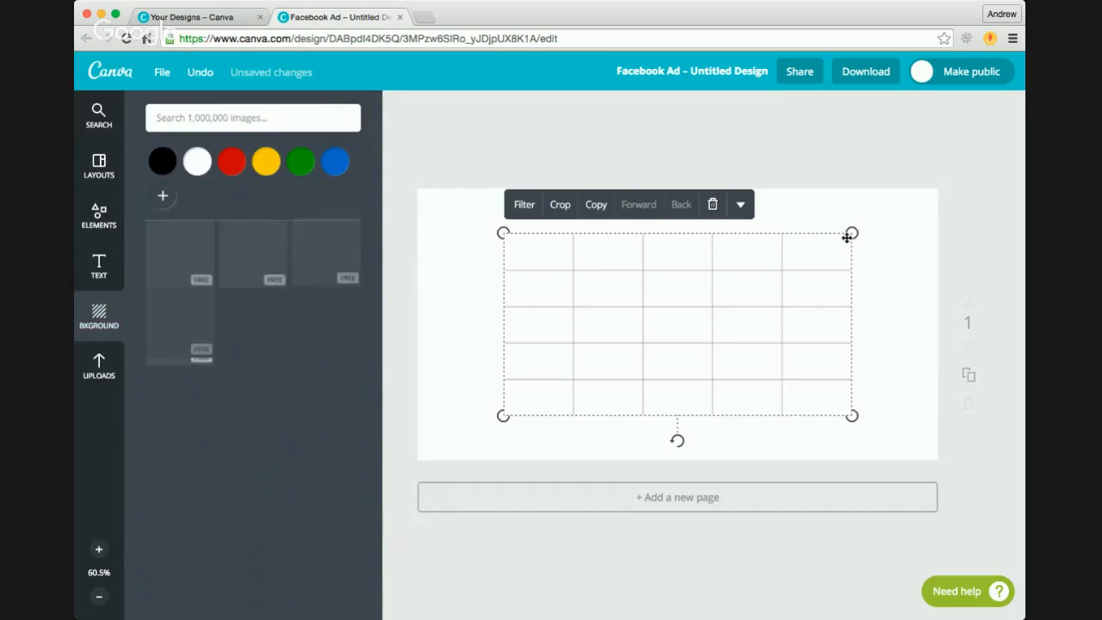
{"action": "left_click_drag", "start_coordinate": [852, 232], "coordinate": [942, 200]}
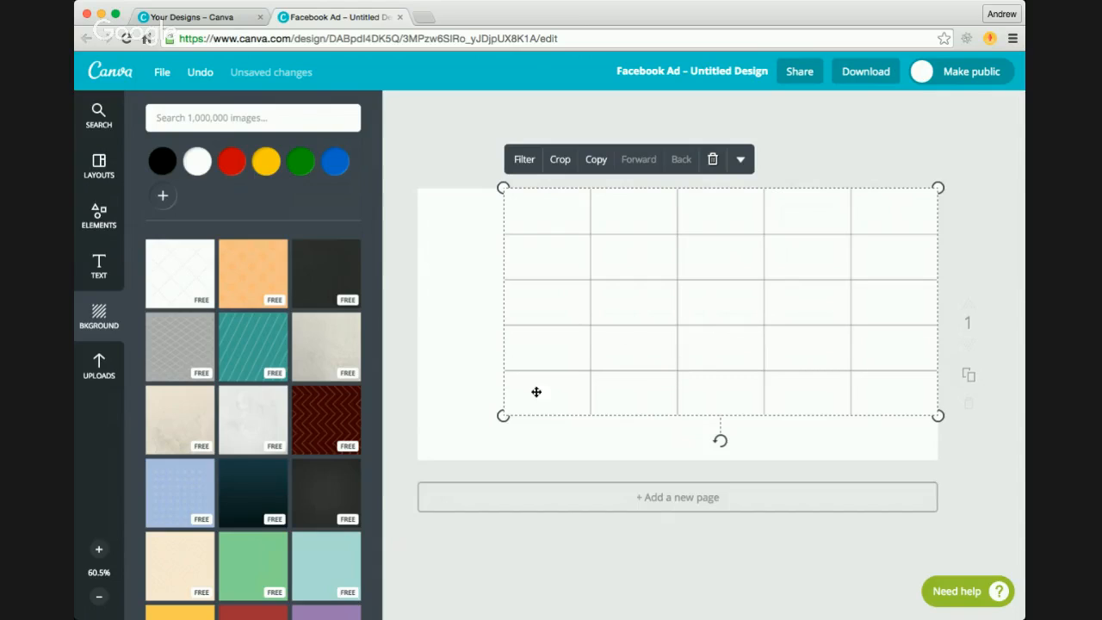
{"action": "left_click_drag", "start_coordinate": [502, 417], "coordinate": [410, 461]}
{"action": "left_click", "coordinate": [737, 156]}
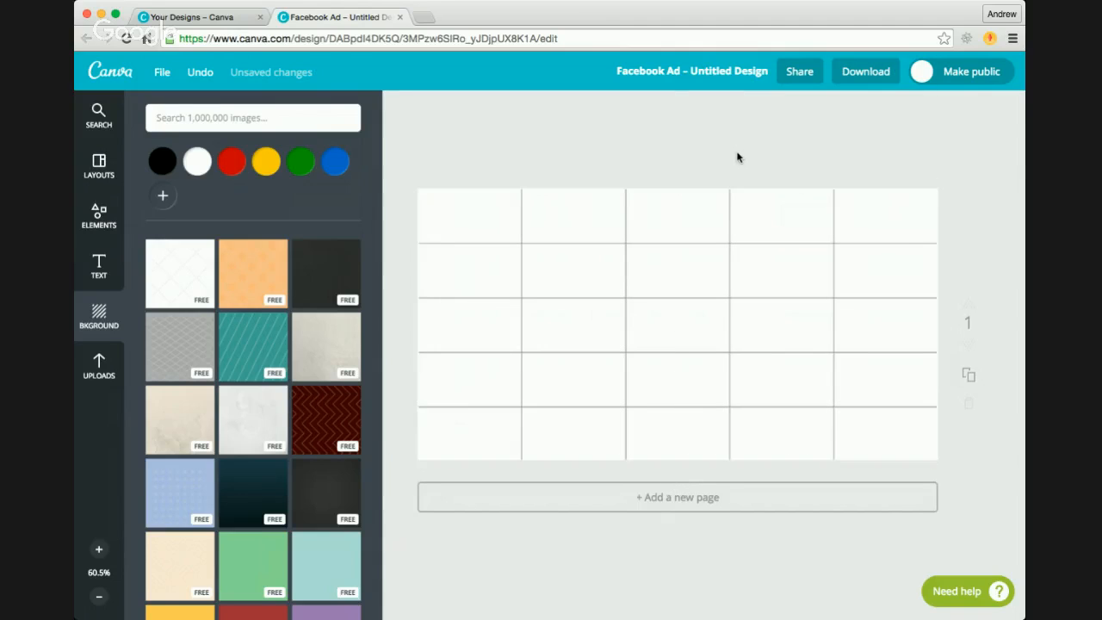
{"action": "left_click", "coordinate": [818, 247]}
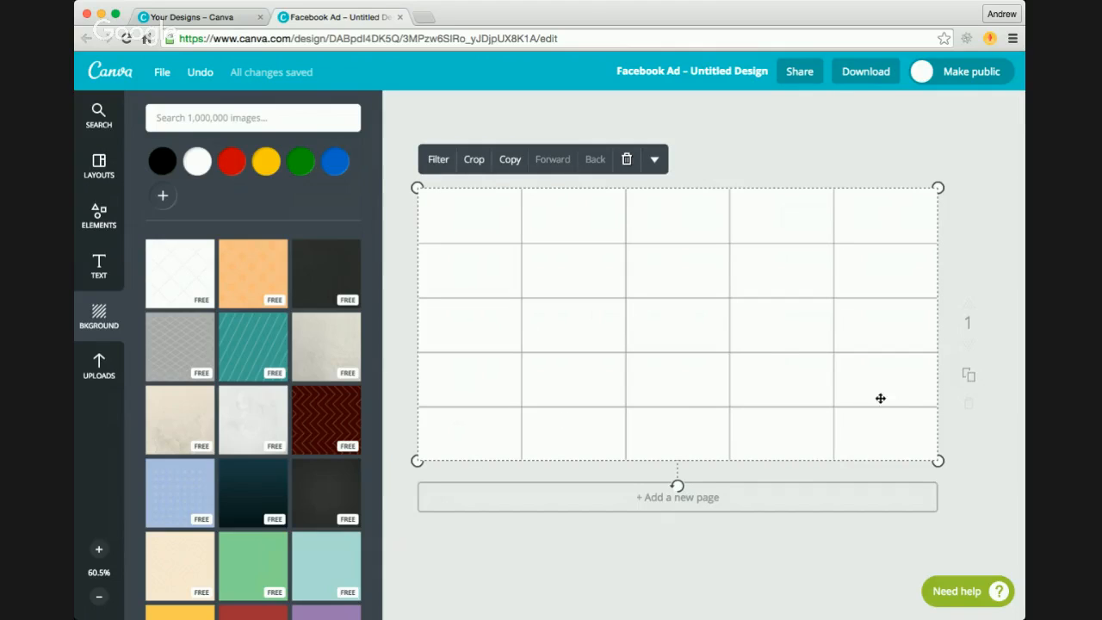
{"action": "left_click", "coordinate": [784, 151]}
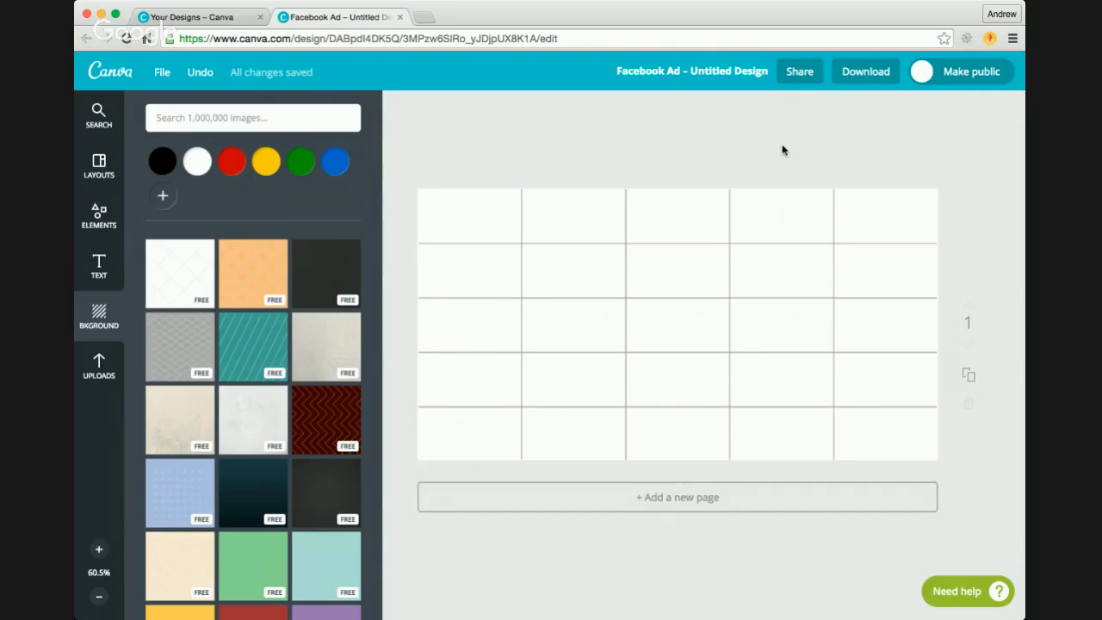
{"action": "left_click", "coordinate": [652, 242]}
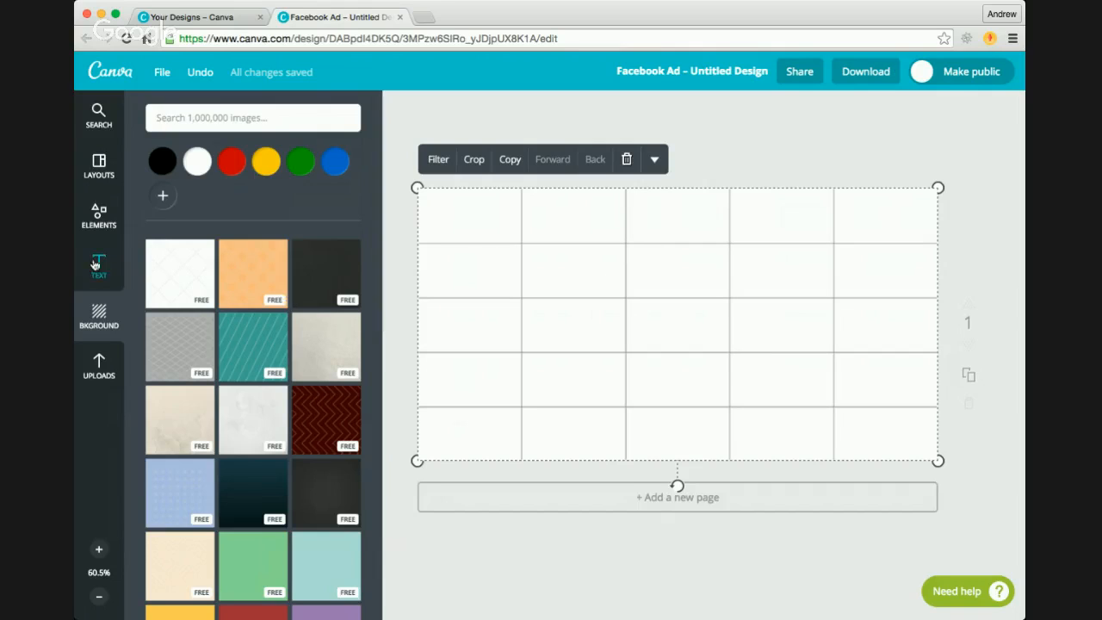
Step: Add the COPENHAGEN UNIVERSITY PRESS text layout to the ad and replace its heading with "THIS IS"
{"action": "left_click", "coordinate": [95, 264]}
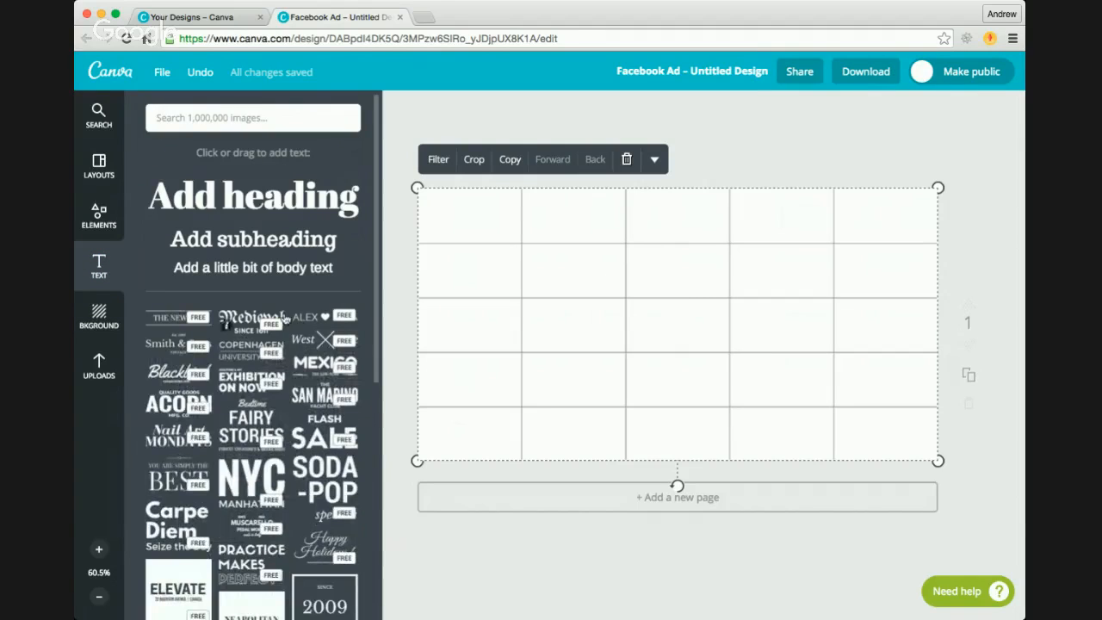
{"action": "left_click", "coordinate": [249, 350]}
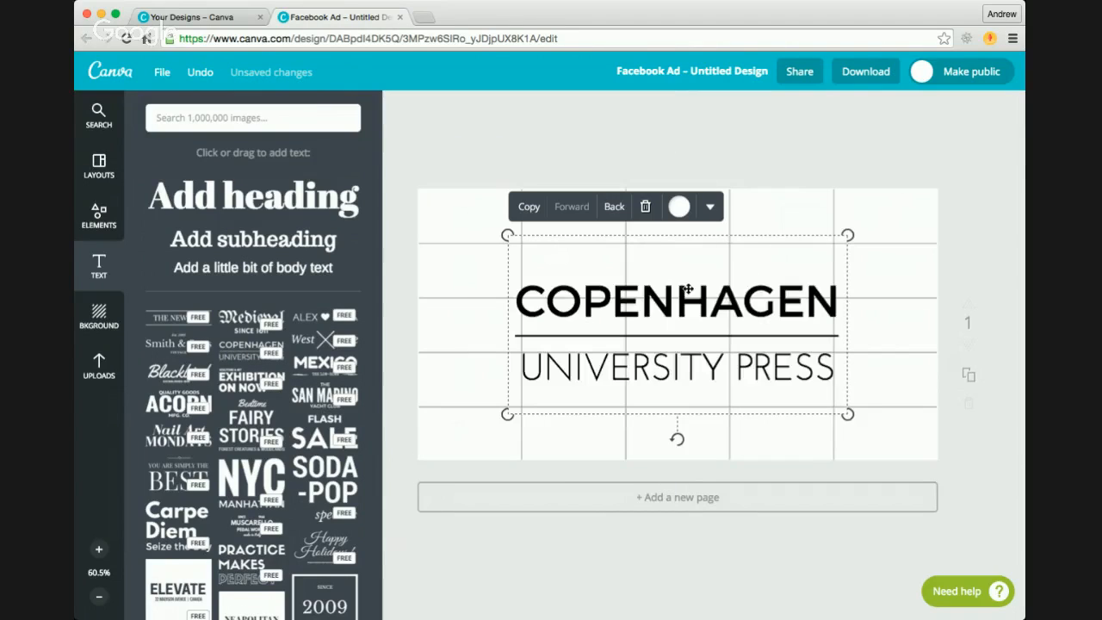
{"action": "double_click", "coordinate": [703, 303]}
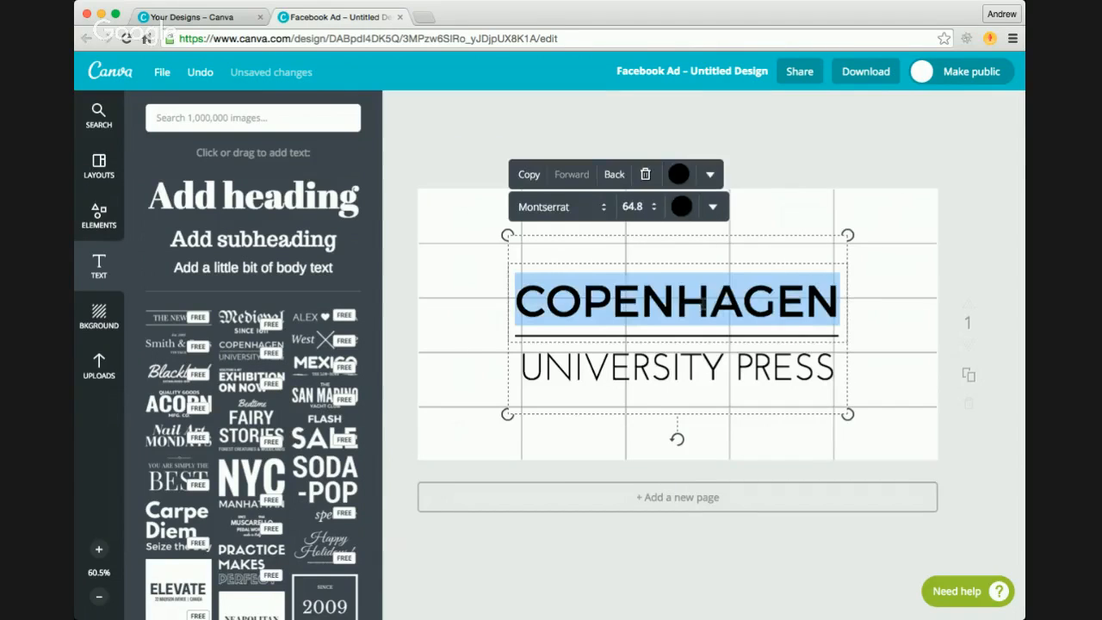
{"action": "type", "text": "this"}
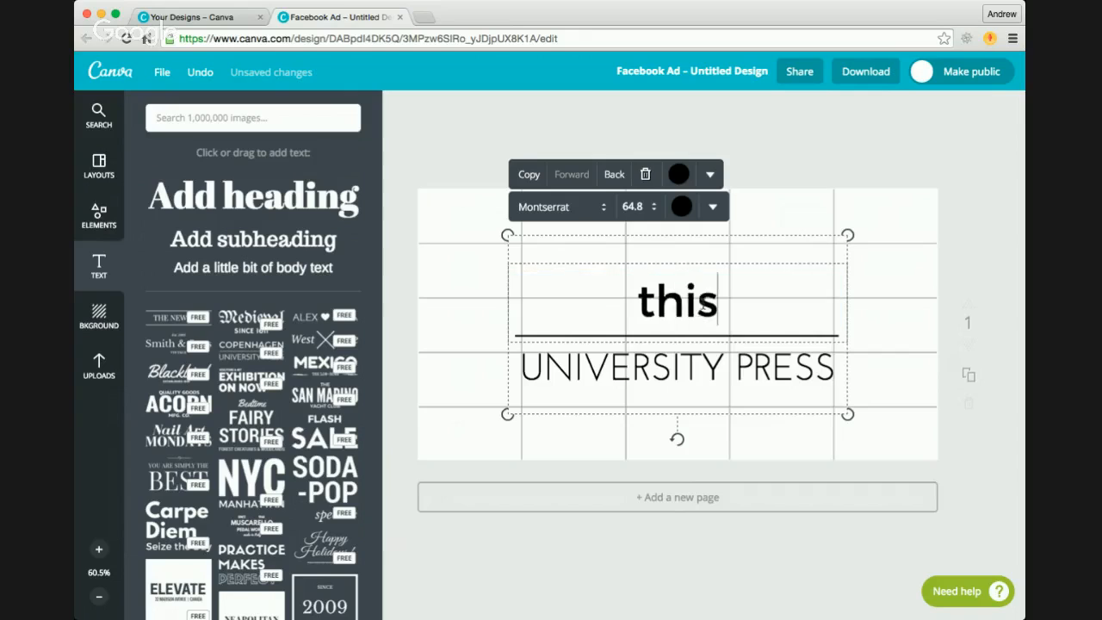
{"action": "key", "text": "BackSpace"}
{"action": "key", "text": "BackSpace"}
{"action": "key", "text": "BackSpace"}
{"action": "key", "text": "BackSpace"}
{"action": "type", "text": "this is"}
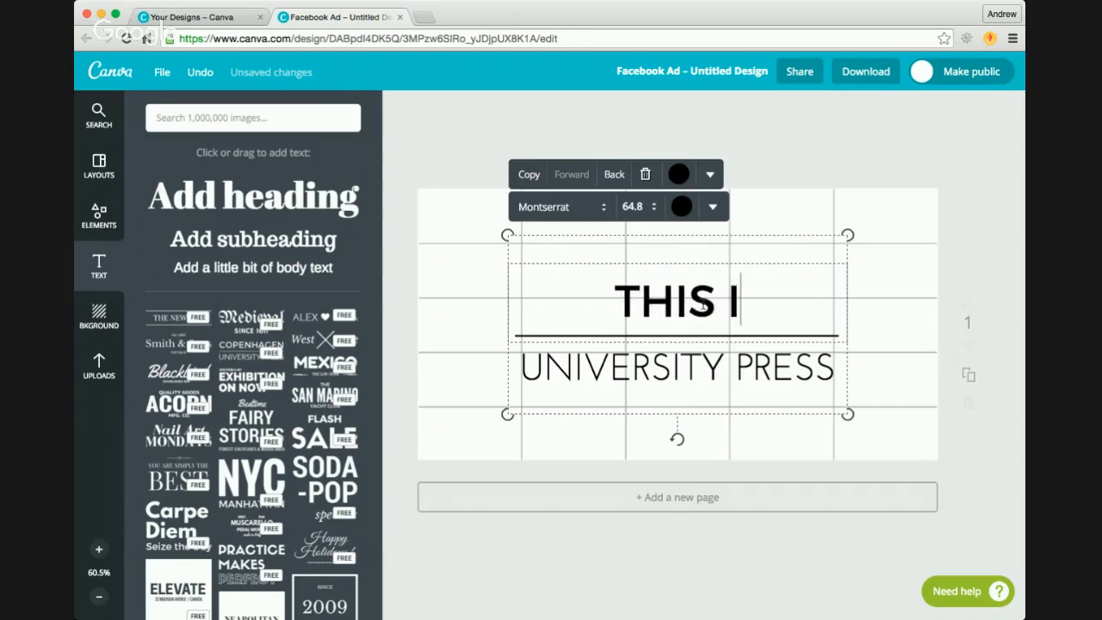
Step: Replace the UNIVERSITY PRESS line below the divider with "AN EXAMPLE"
{"action": "left_click", "coordinate": [732, 355]}
{"action": "left_click", "coordinate": [732, 355]}
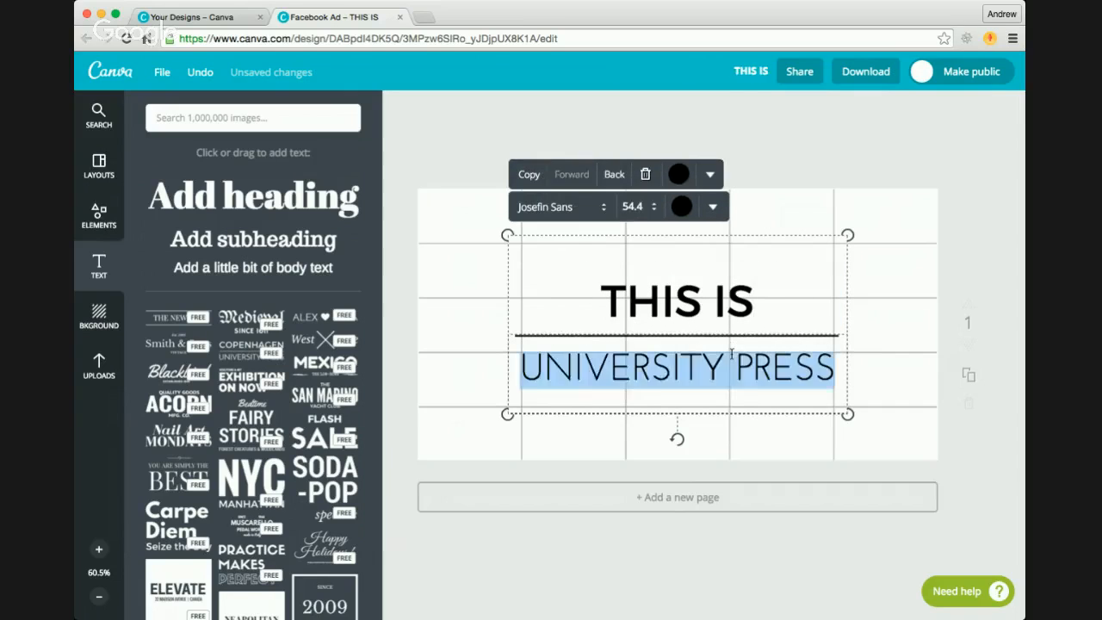
{"action": "left_click", "coordinate": [732, 355]}
{"action": "double_click", "coordinate": [732, 355]}
{"action": "triple_click", "coordinate": [732, 355]}
{"action": "type", "text": "an em"}
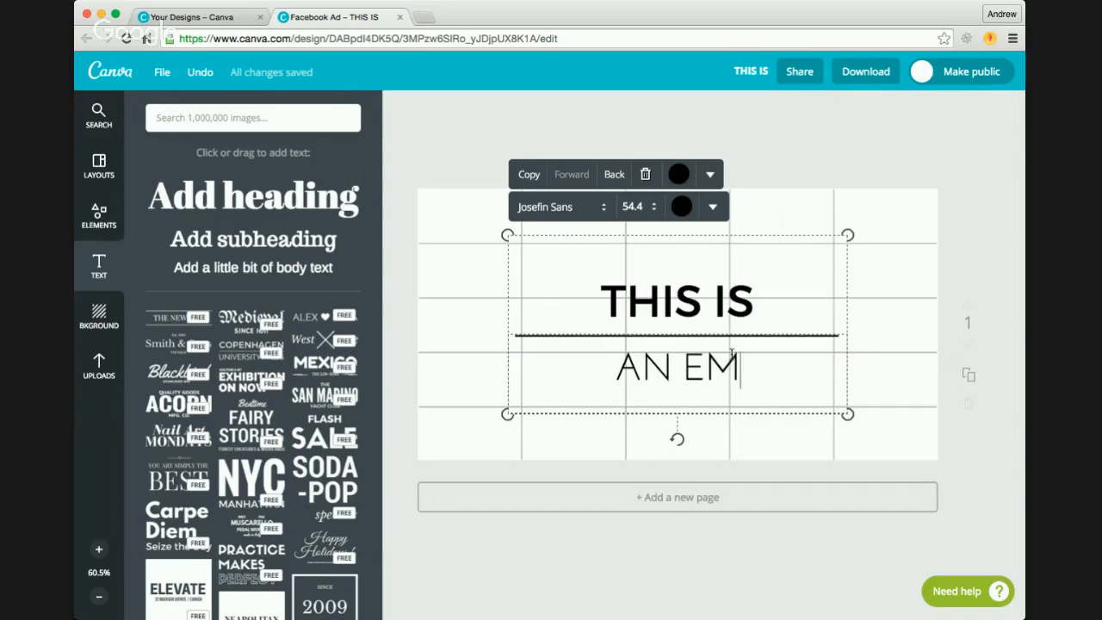
{"action": "key", "text": "BackSpace"}
{"action": "type", "text": "xamp"}
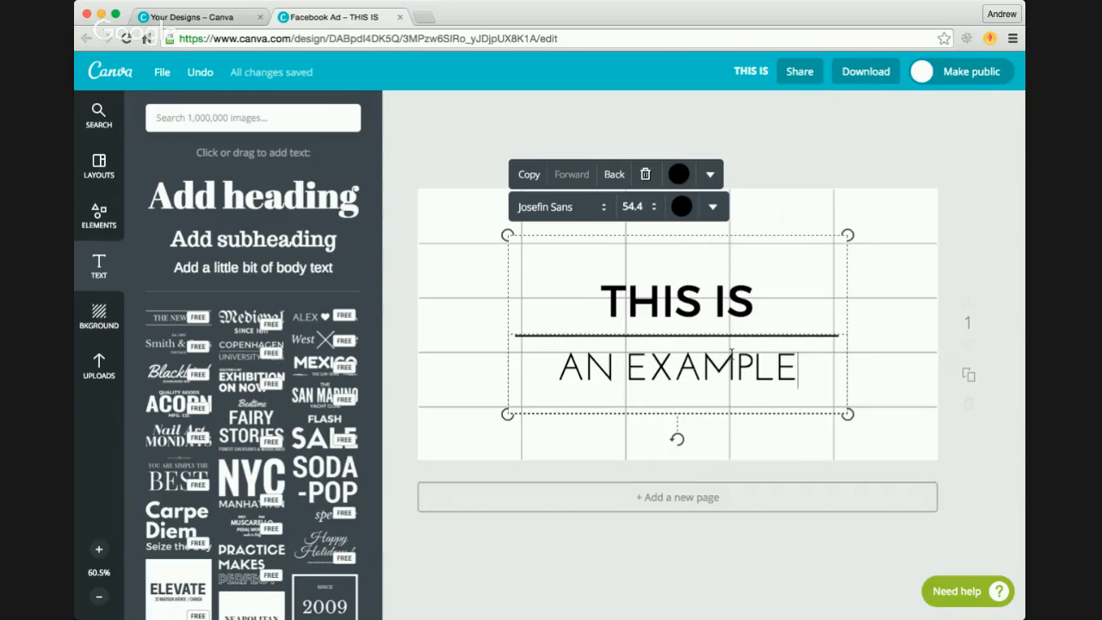
Step: Set the text colour of the "THIS IS" heading to white
{"action": "triple_click", "coordinate": [694, 316]}
{"action": "left_click", "coordinate": [779, 309]}
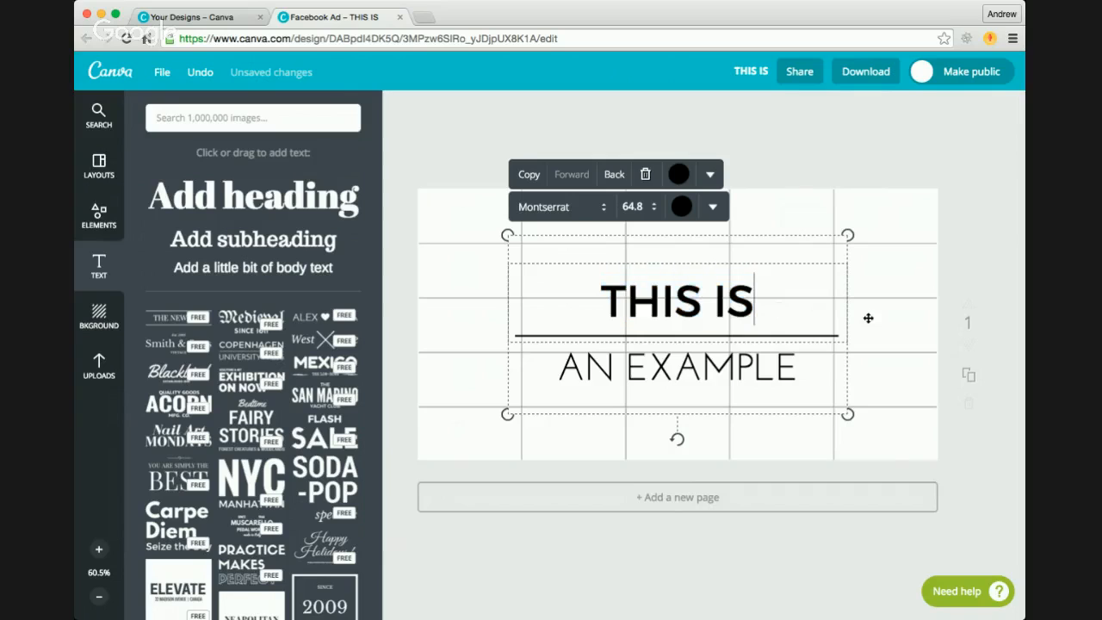
{"action": "left_click", "coordinate": [869, 318]}
{"action": "left_click", "coordinate": [799, 318]}
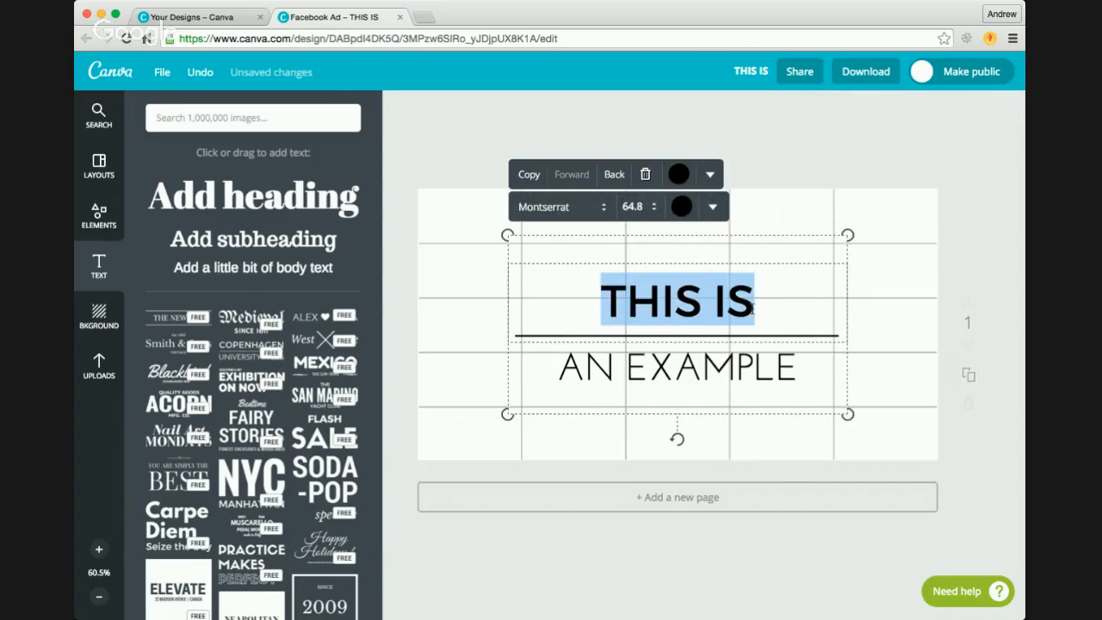
{"action": "left_click", "coordinate": [855, 317]}
{"action": "left_click", "coordinate": [795, 304]}
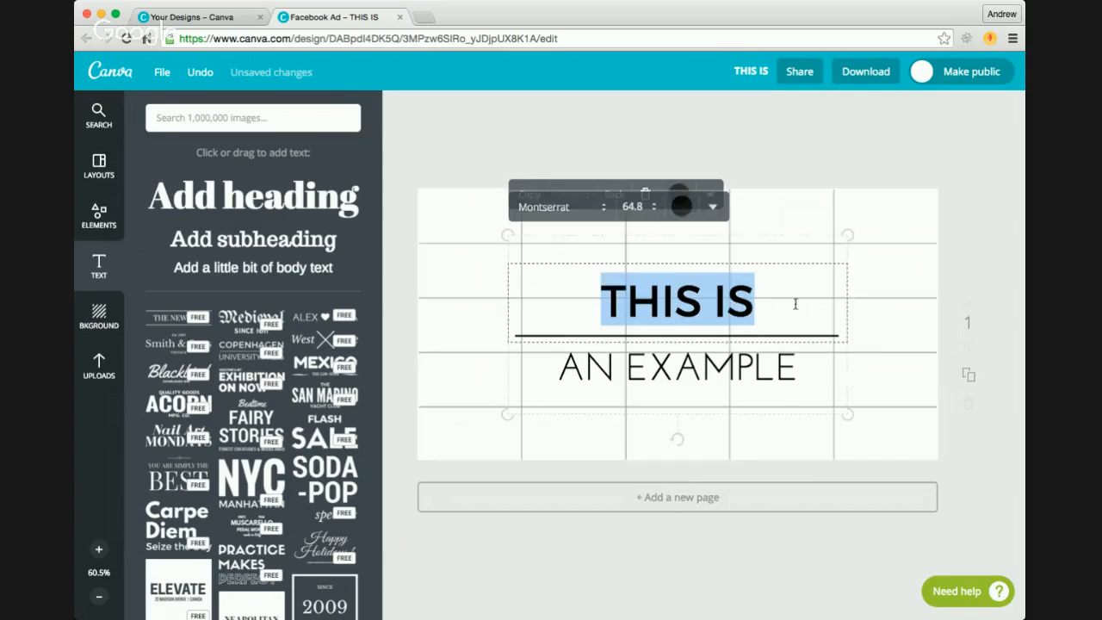
{"action": "left_click", "coordinate": [781, 213]}
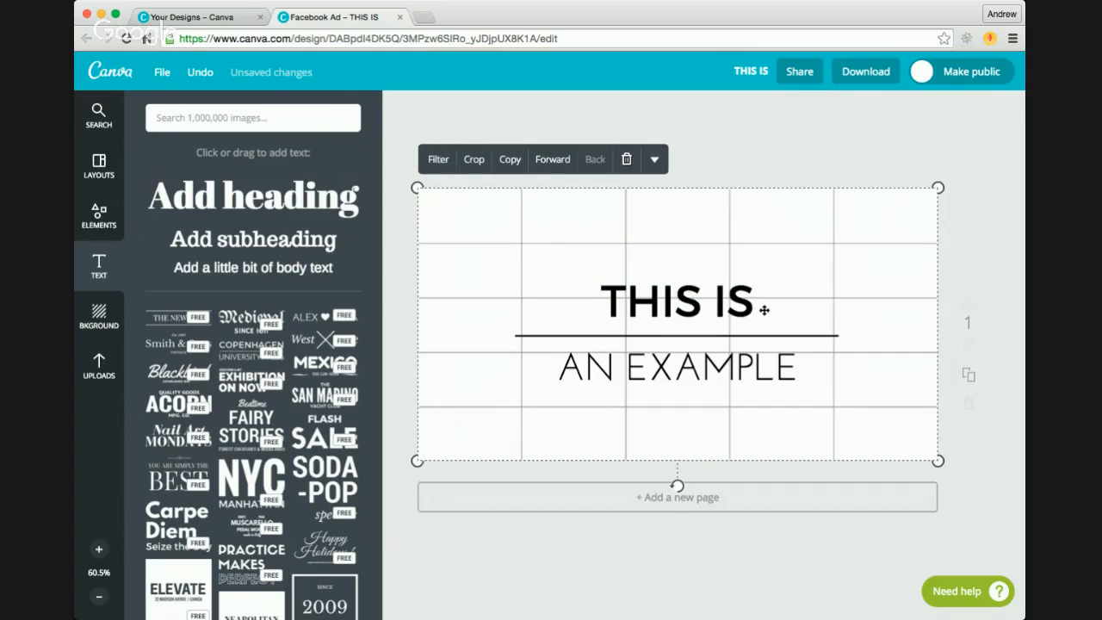
{"action": "left_click", "coordinate": [764, 310]}
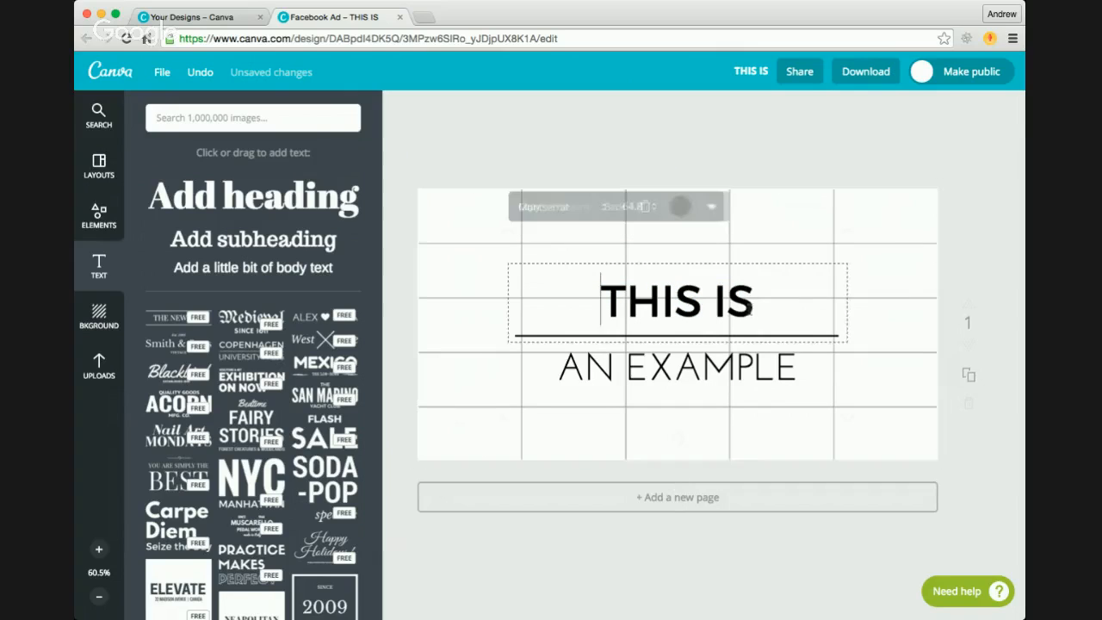
{"action": "left_click", "coordinate": [681, 207]}
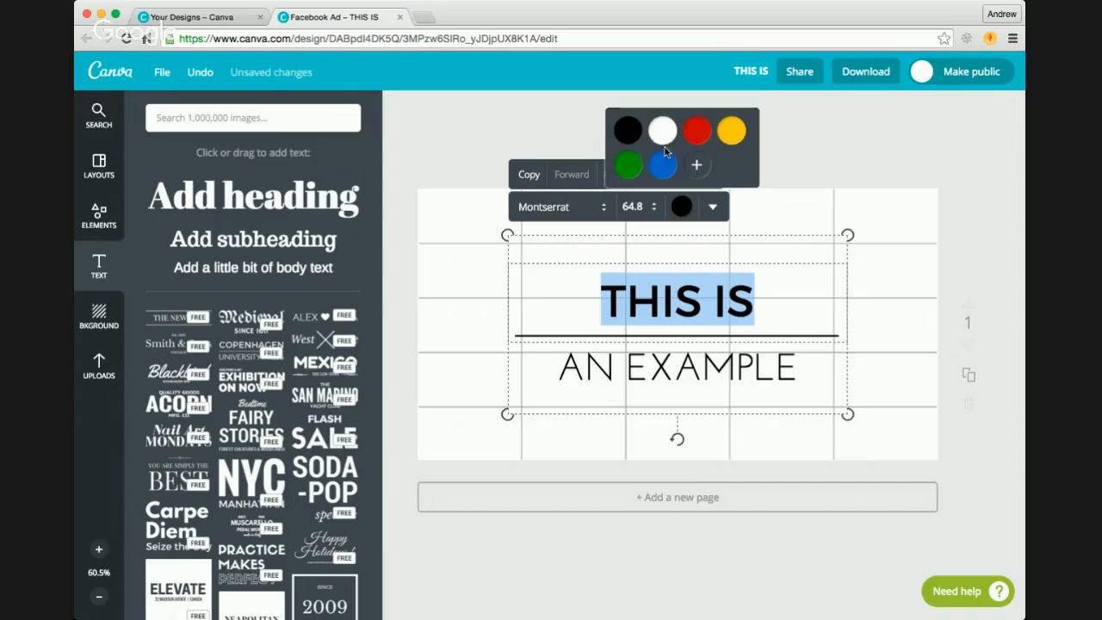
{"action": "left_click", "coordinate": [662, 130]}
Step: Set the text colour of the "AN EXAMPLE" line to white
{"action": "left_click", "coordinate": [708, 349]}
{"action": "left_click", "coordinate": [709, 364]}
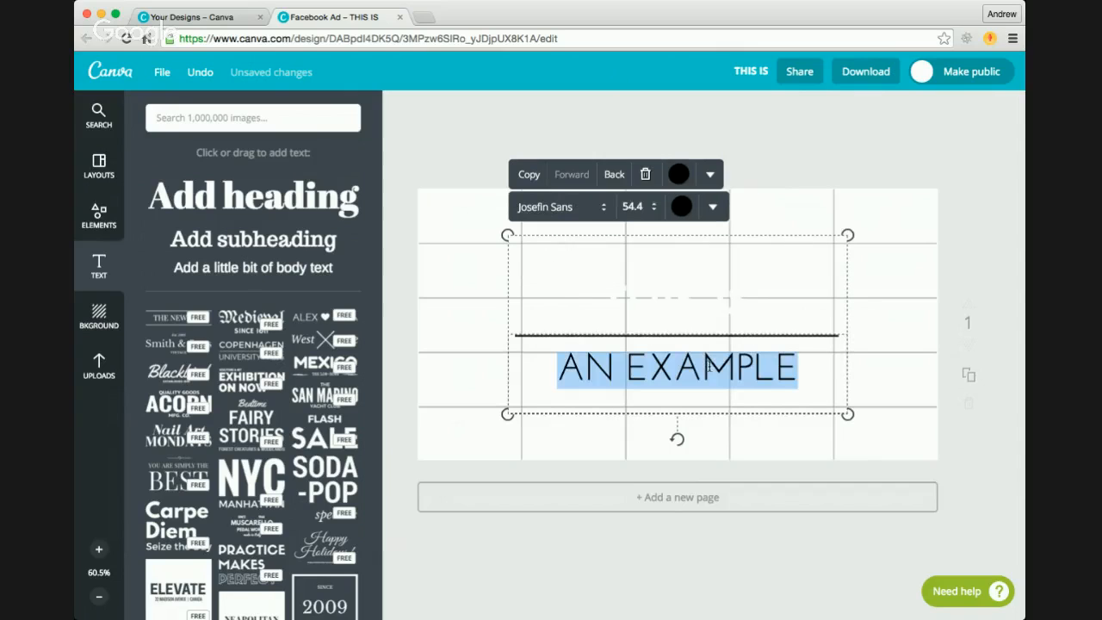
{"action": "left_click", "coordinate": [686, 218]}
{"action": "left_click", "coordinate": [664, 134]}
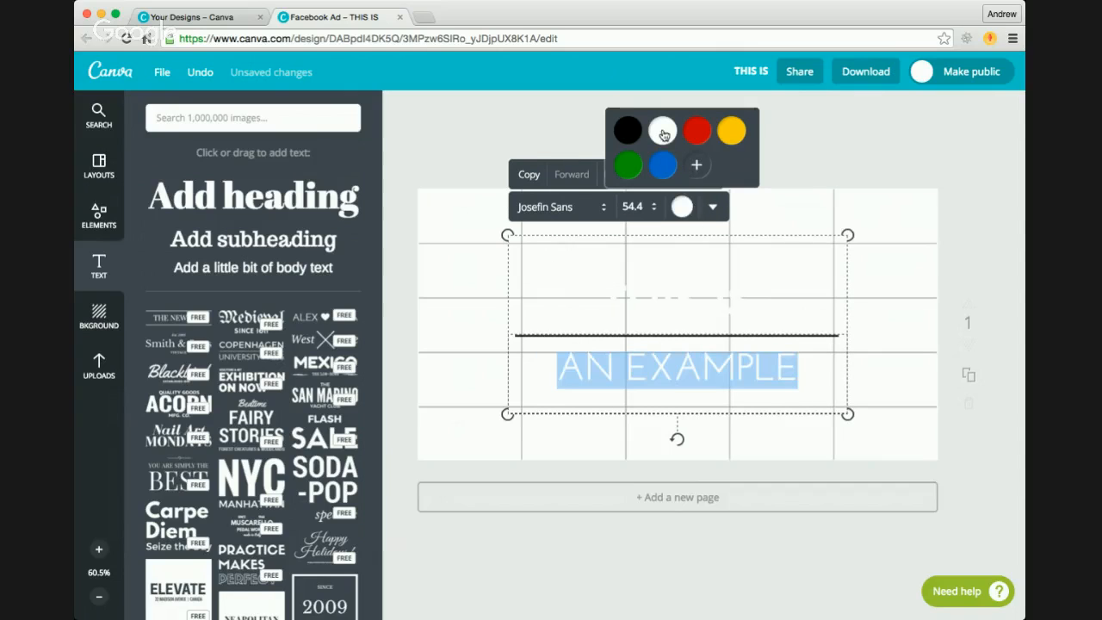
Step: Set the ad's background colour to black behind the grid overlay and white text
{"action": "left_click", "coordinate": [461, 235]}
{"action": "left_click", "coordinate": [100, 316]}
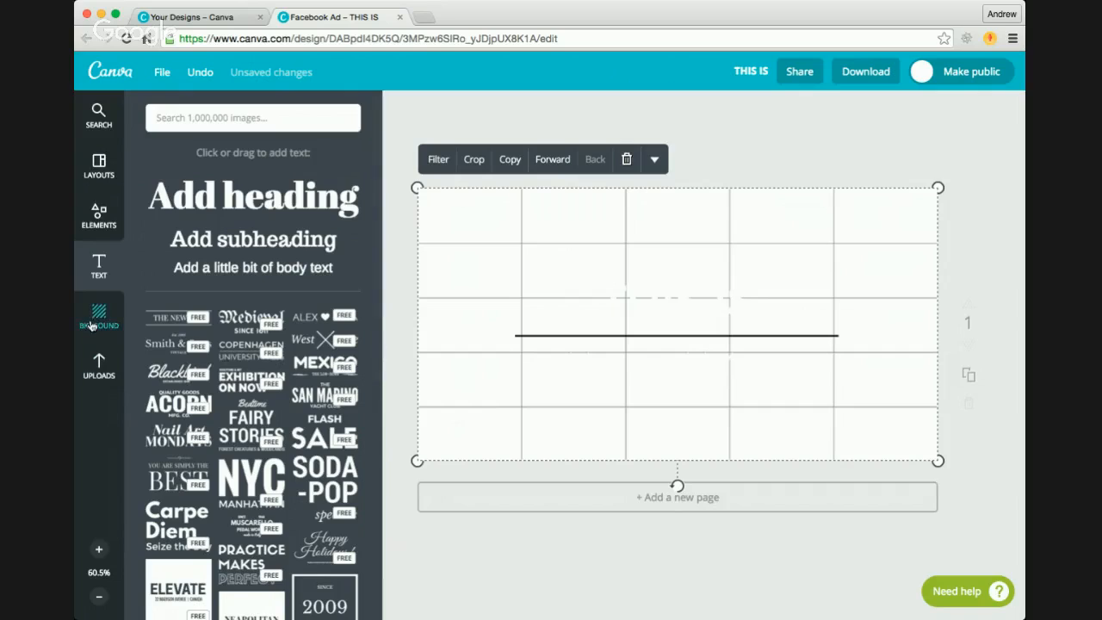
{"action": "left_click", "coordinate": [161, 162]}
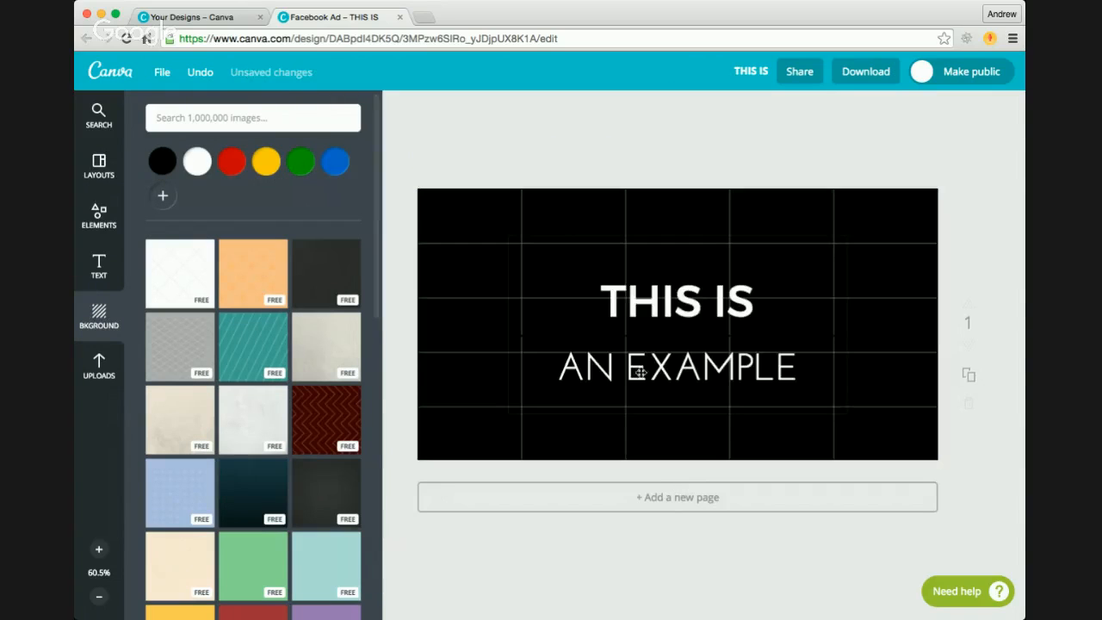
Step: Move the text group to the upper-left corner of the ad, with THIS IS in the top grid row and AN EXAMPLE in the second
{"action": "double_click", "coordinate": [690, 311]}
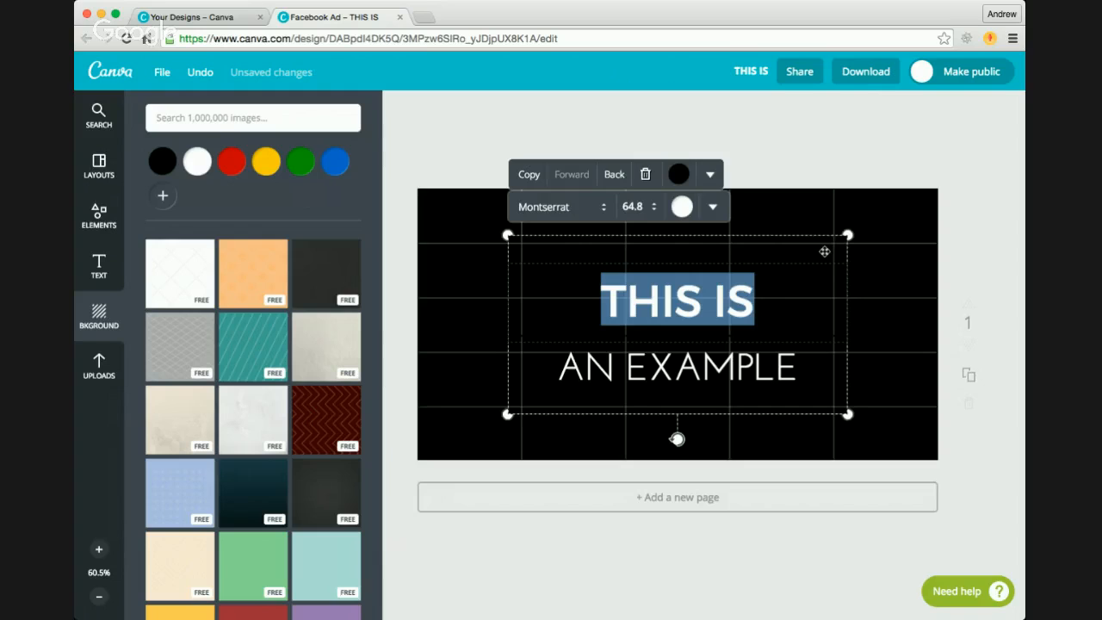
{"action": "left_click_drag", "start_coordinate": [824, 251], "coordinate": [776, 215]}
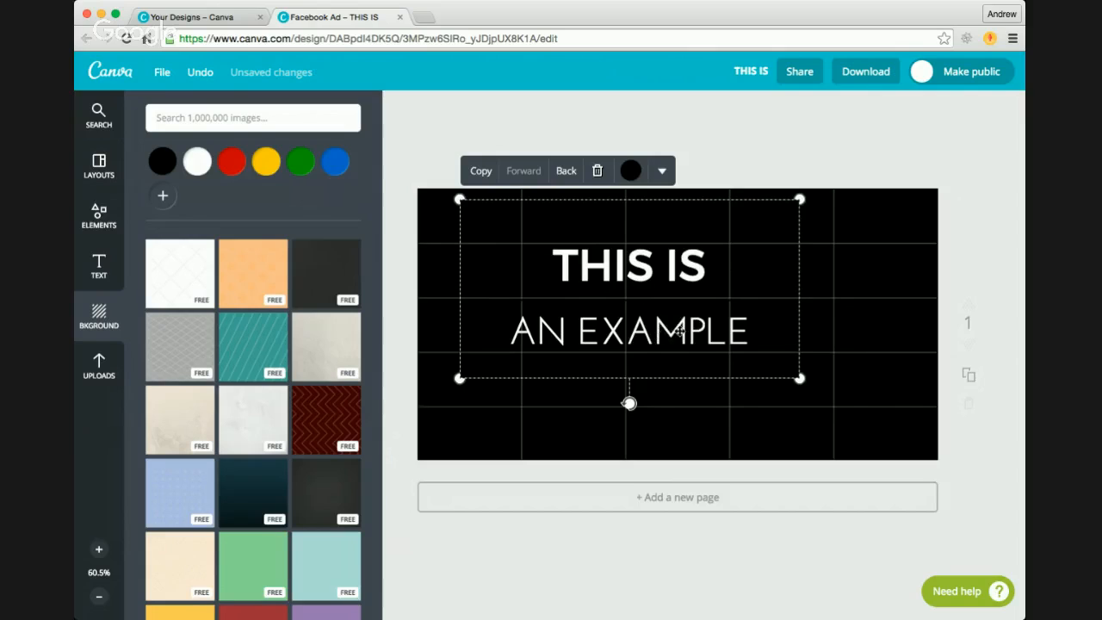
{"action": "left_click_drag", "start_coordinate": [572, 222], "coordinate": [591, 223]}
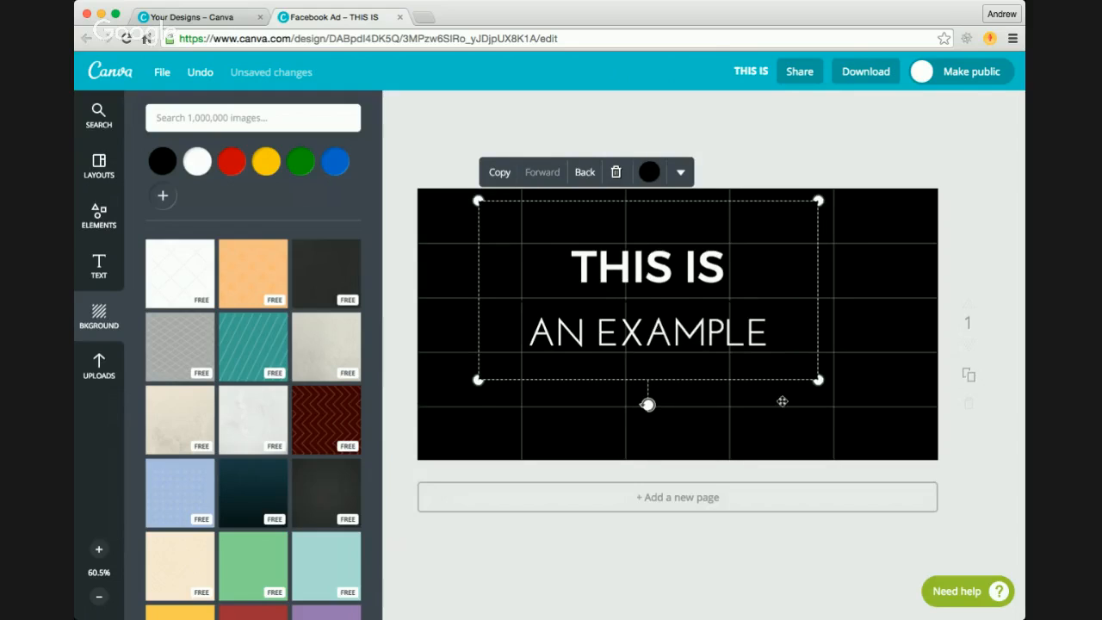
{"action": "left_click", "coordinate": [782, 402]}
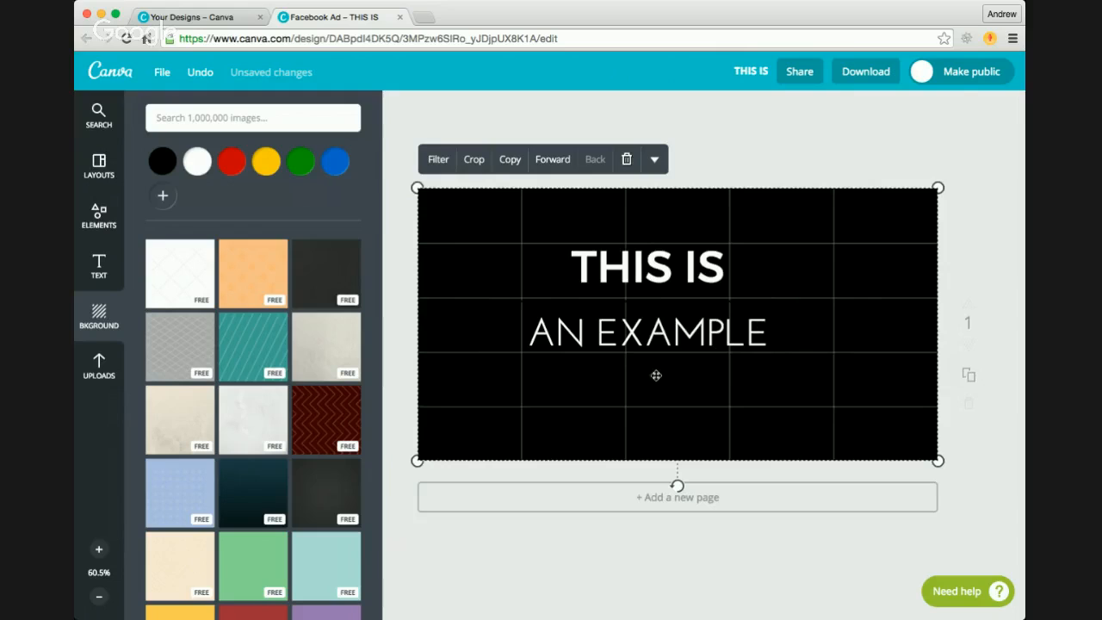
{"action": "left_click", "coordinate": [779, 249]}
{"action": "double_click", "coordinate": [682, 260]}
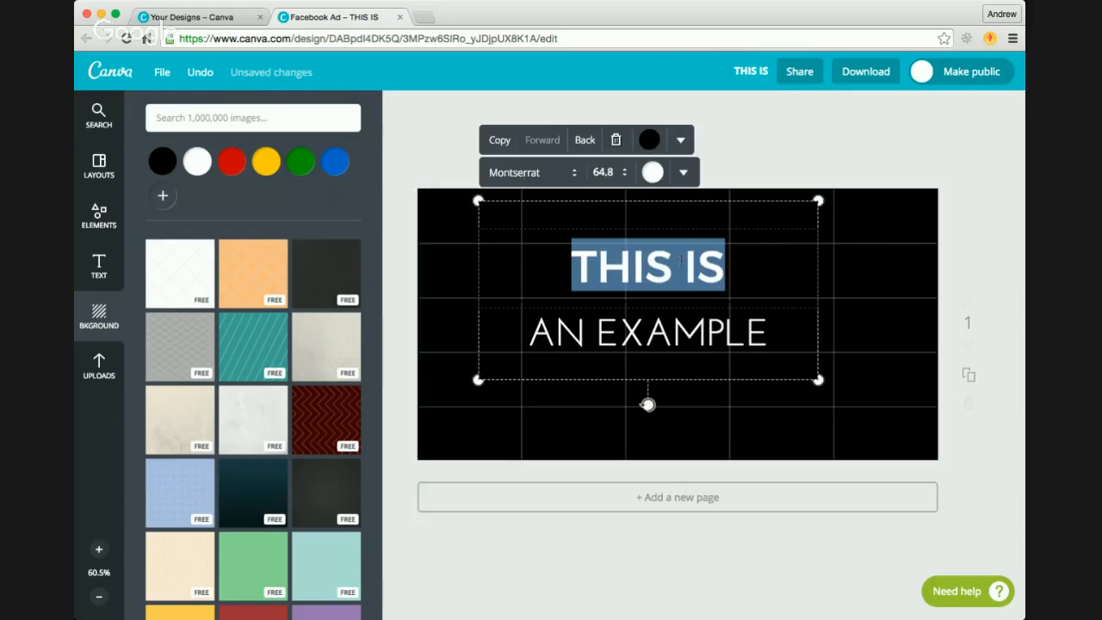
{"action": "left_click", "coordinate": [770, 221]}
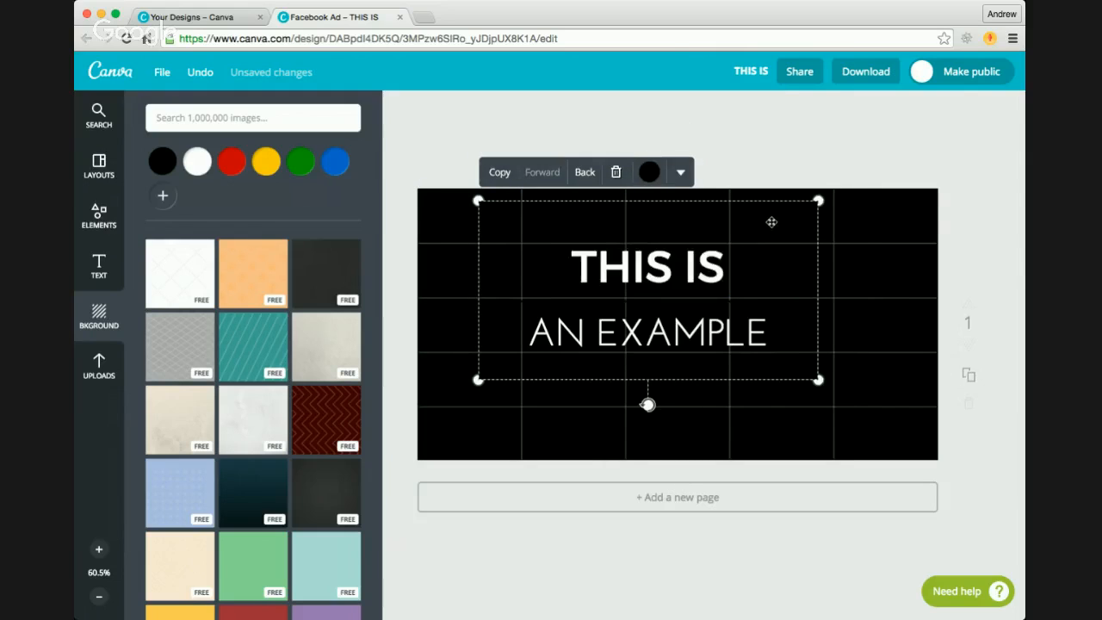
{"action": "left_click_drag", "start_coordinate": [770, 221], "coordinate": [697, 167]}
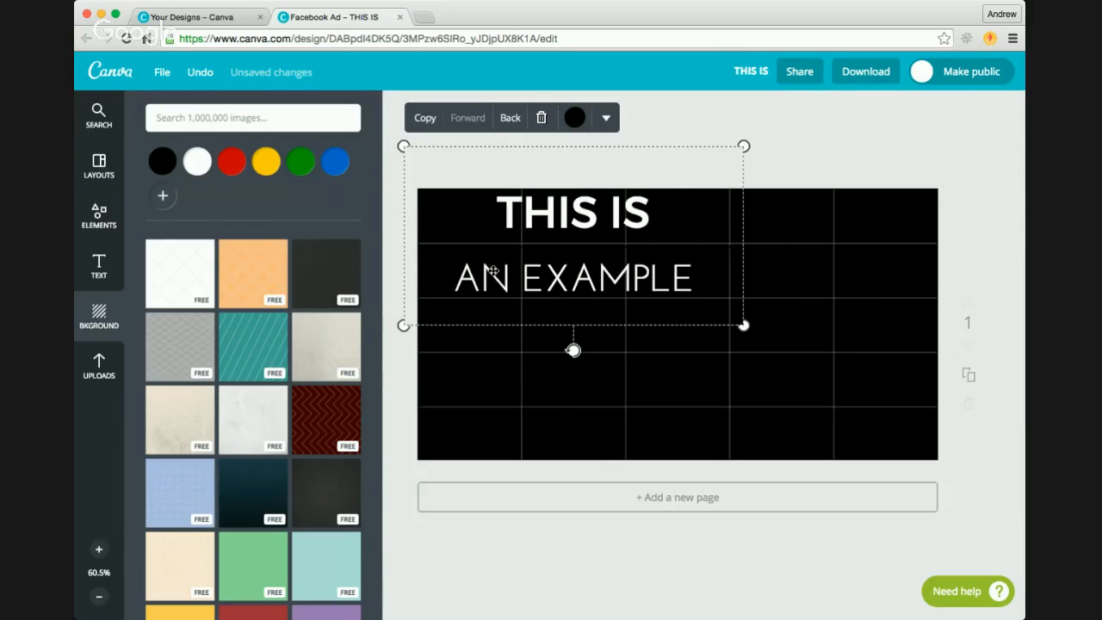
{"action": "left_click_drag", "start_coordinate": [718, 160], "coordinate": [685, 160]}
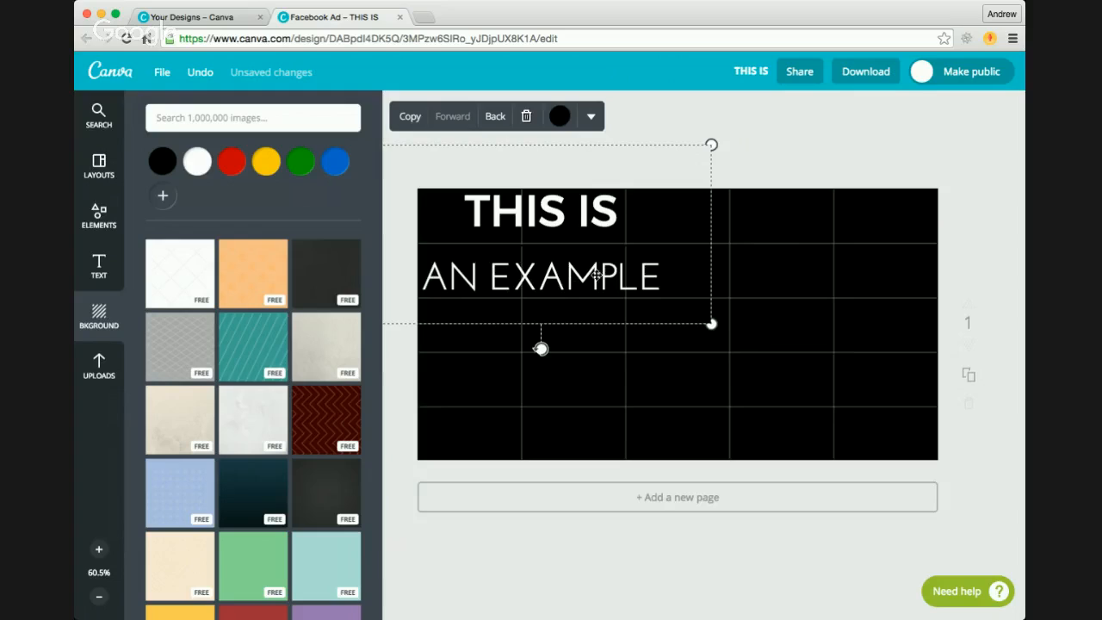
{"action": "left_click", "coordinate": [751, 329]}
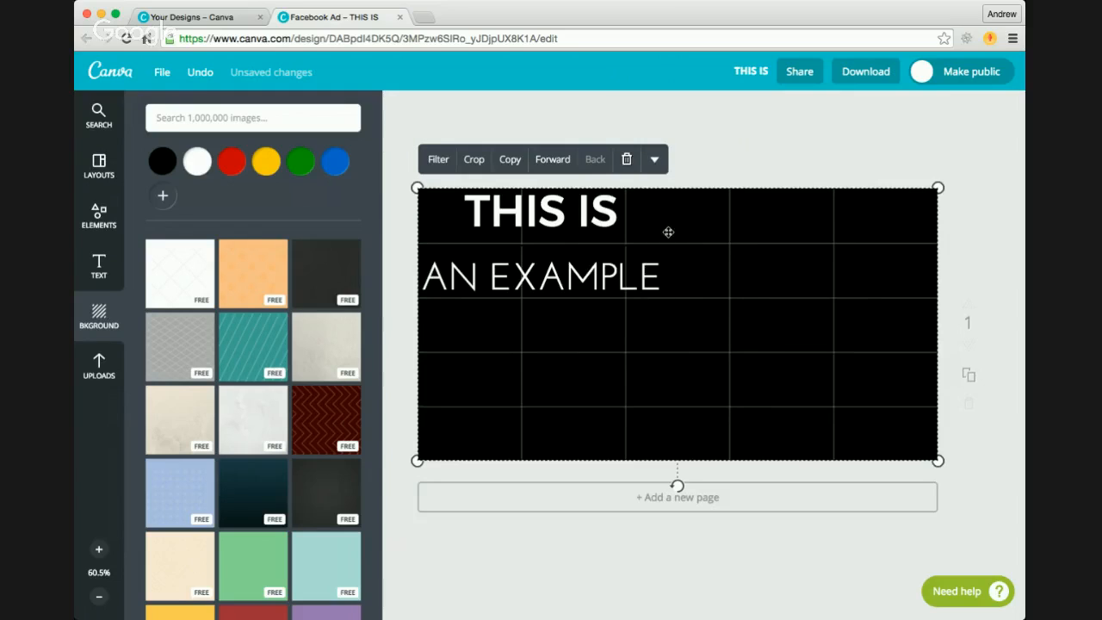
Step: Examine the THIS IS heading and the AN EXAMPLE line in turn, checking how they fill the grid and their font settings
{"action": "double_click", "coordinate": [591, 207]}
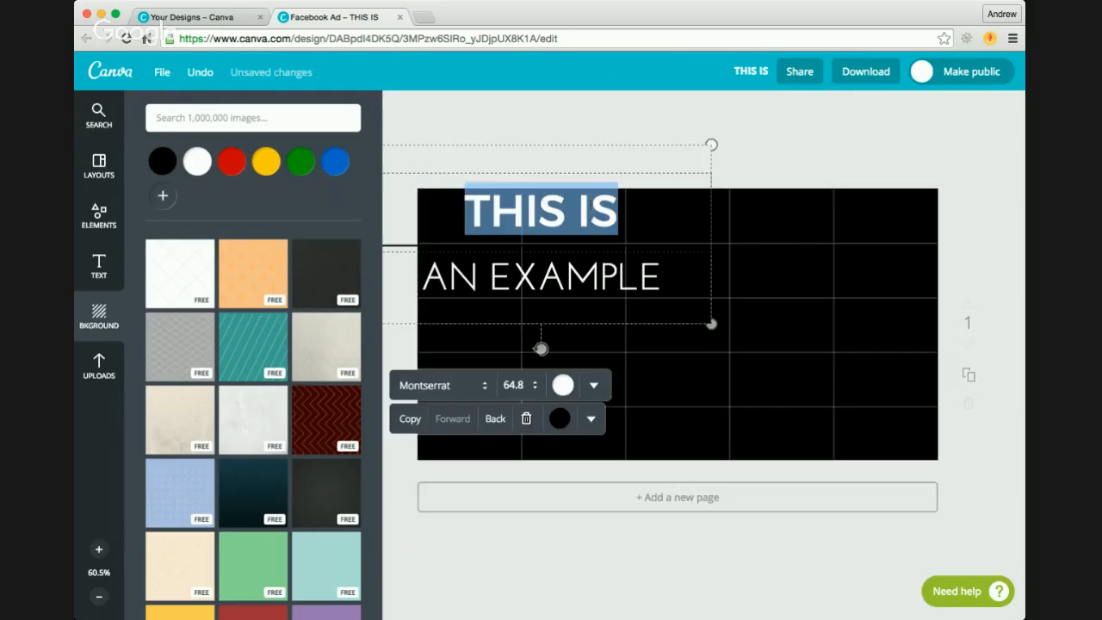
{"action": "double_click", "coordinate": [608, 267]}
{"action": "left_click", "coordinate": [786, 318]}
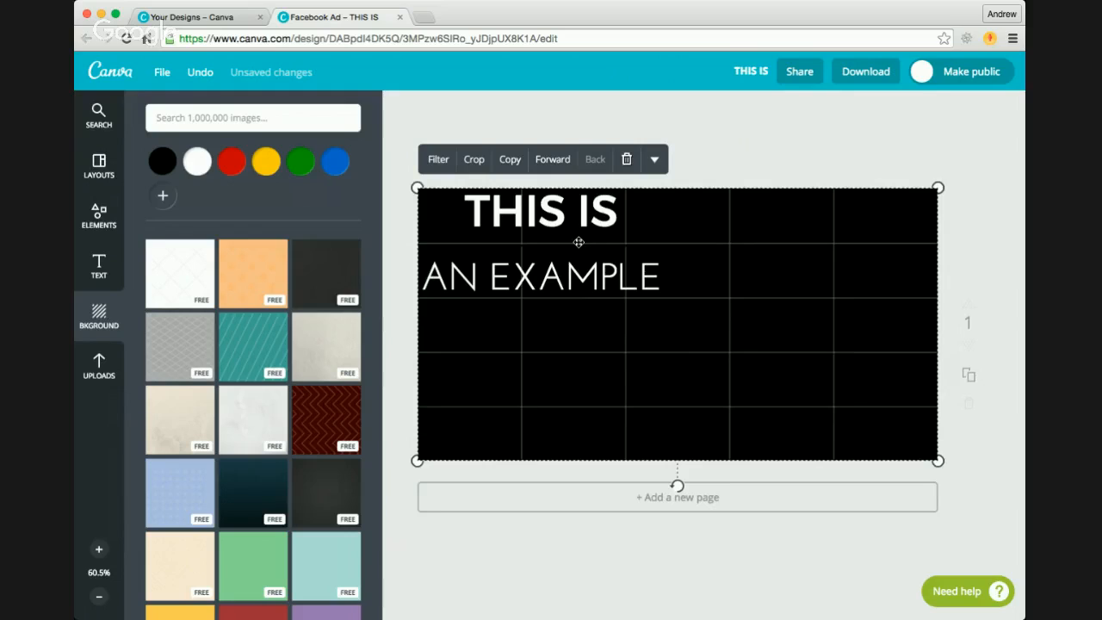
{"action": "left_click", "coordinate": [728, 169]}
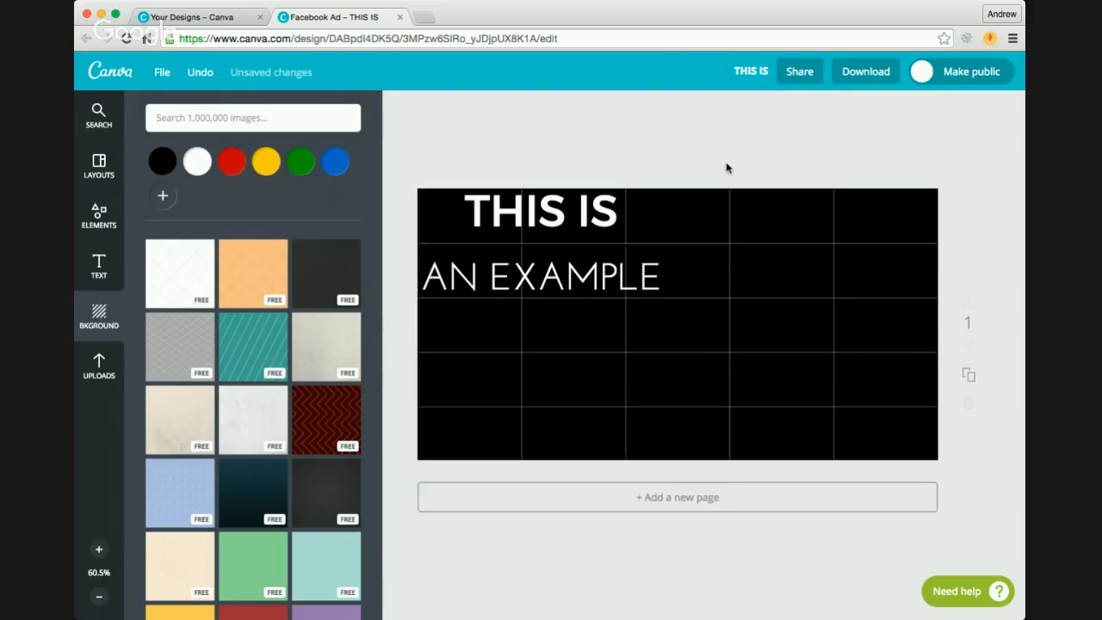
{"action": "left_click", "coordinate": [636, 269]}
{"action": "left_click", "coordinate": [553, 213]}
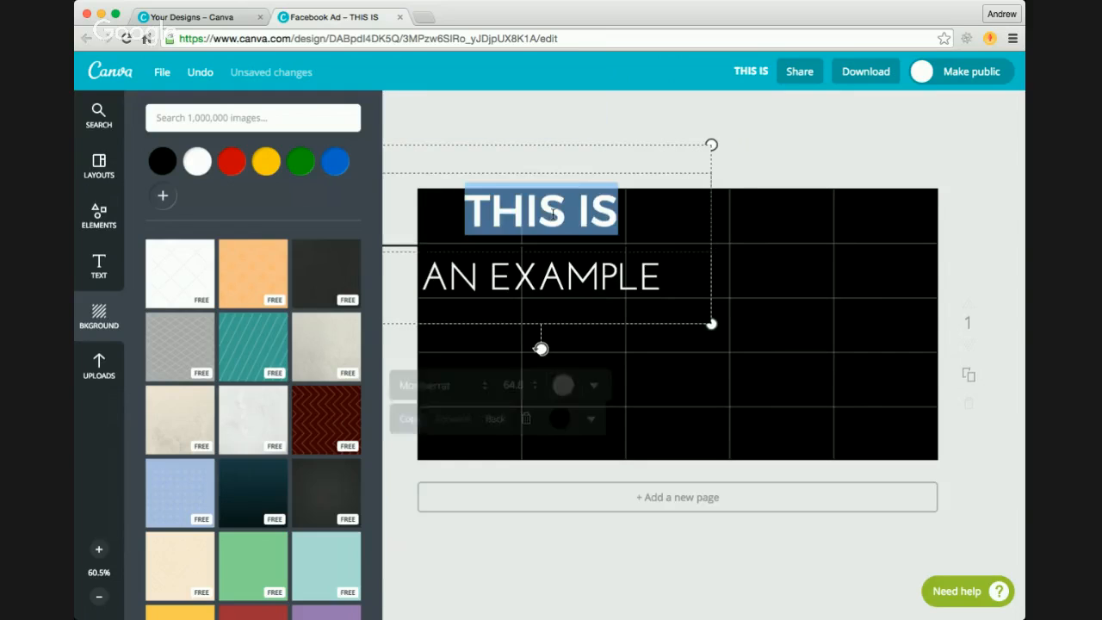
{"action": "left_click", "coordinate": [561, 283]}
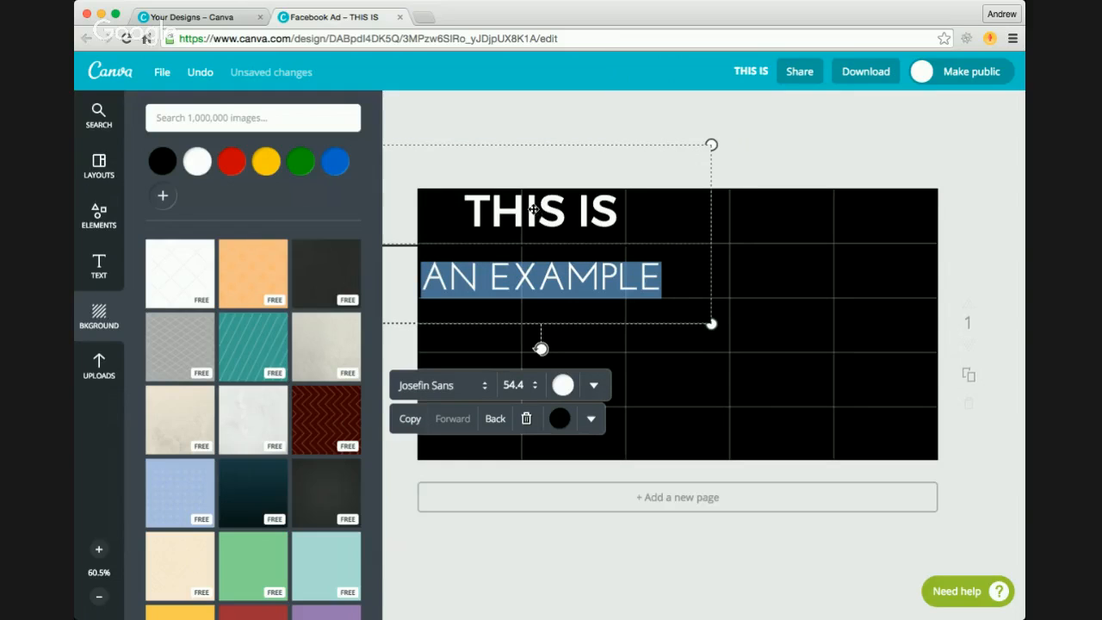
{"action": "left_click", "coordinate": [1005, 391]}
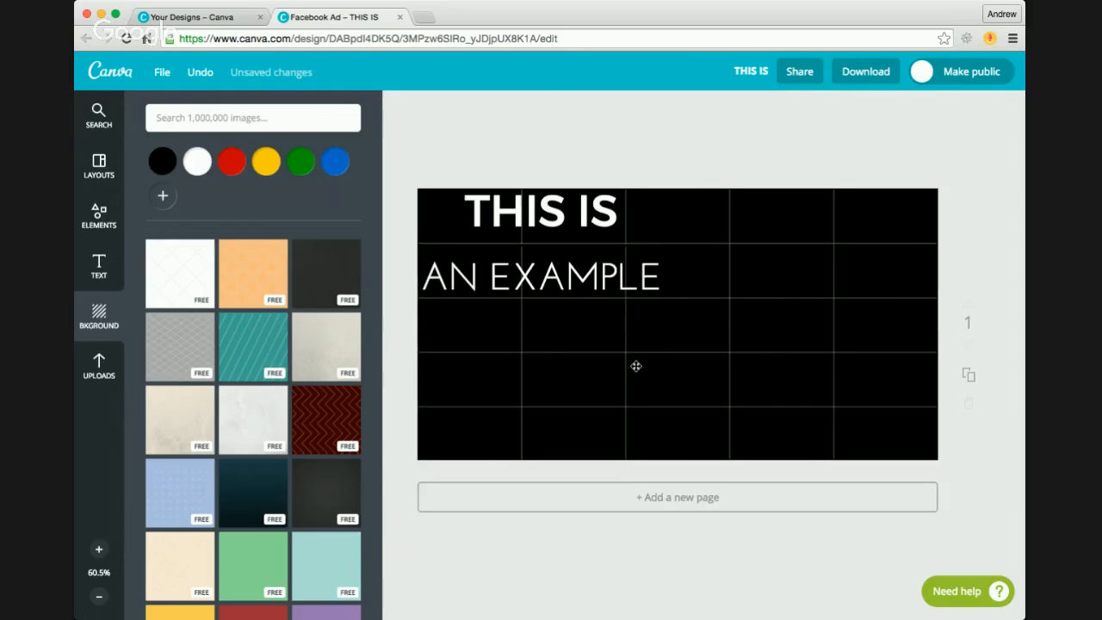
{"action": "left_click", "coordinate": [582, 278]}
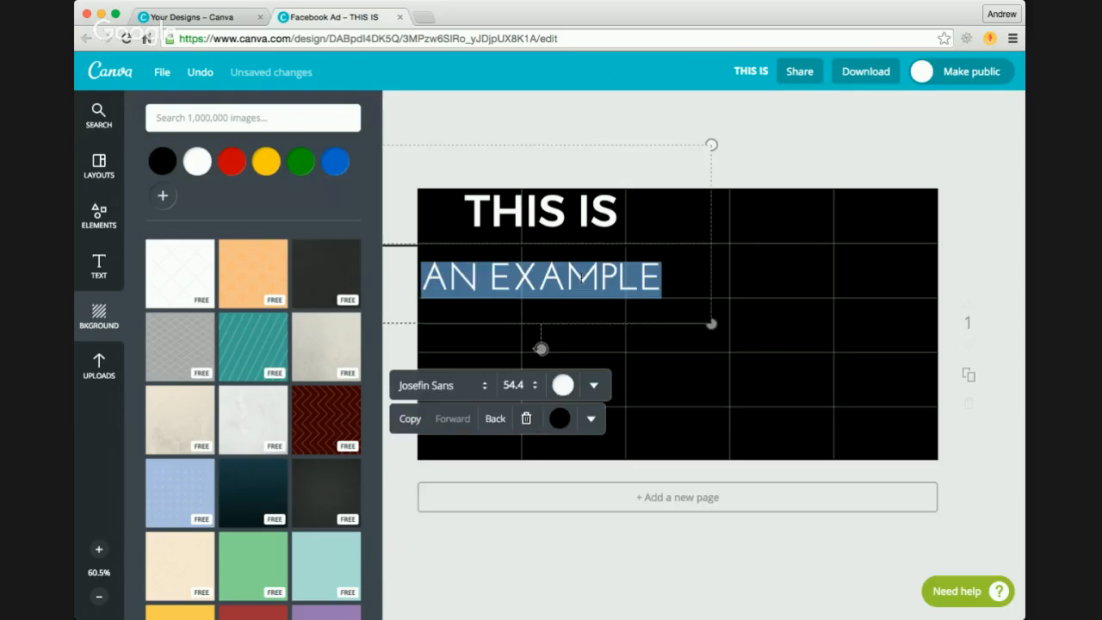
{"action": "left_click", "coordinate": [562, 207]}
{"action": "left_click", "coordinate": [561, 207]}
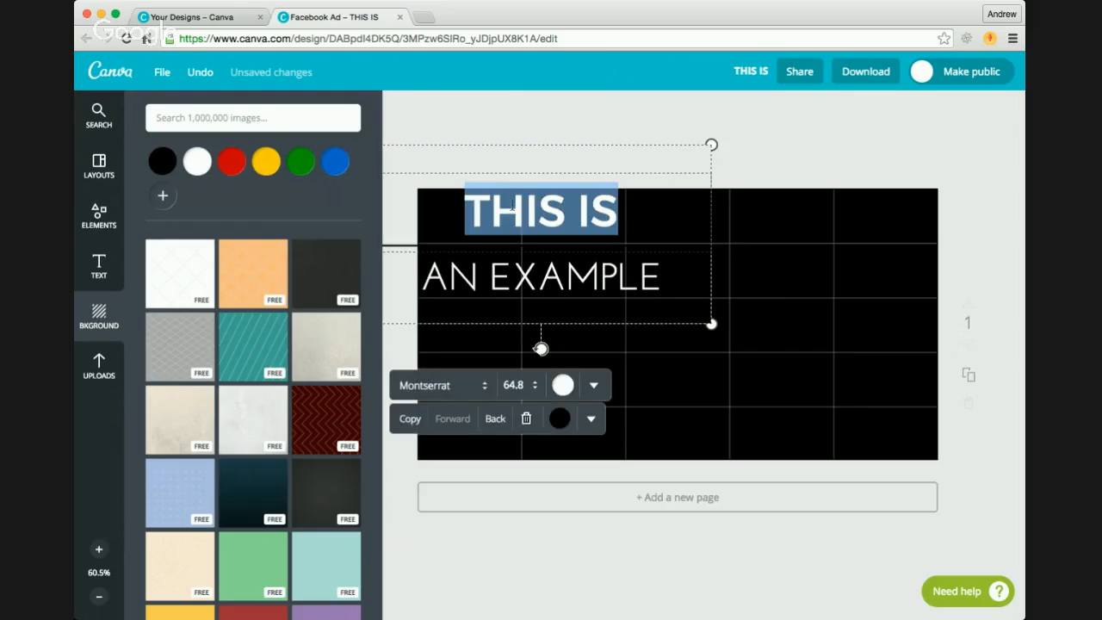
{"action": "left_click", "coordinate": [552, 274]}
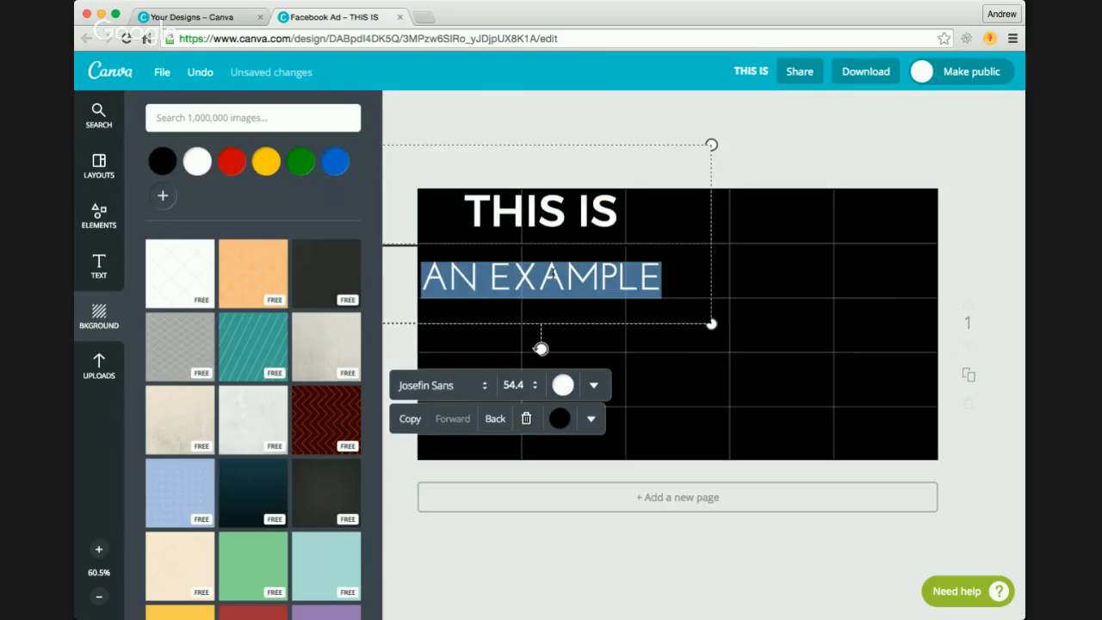
{"action": "left_click", "coordinate": [548, 208]}
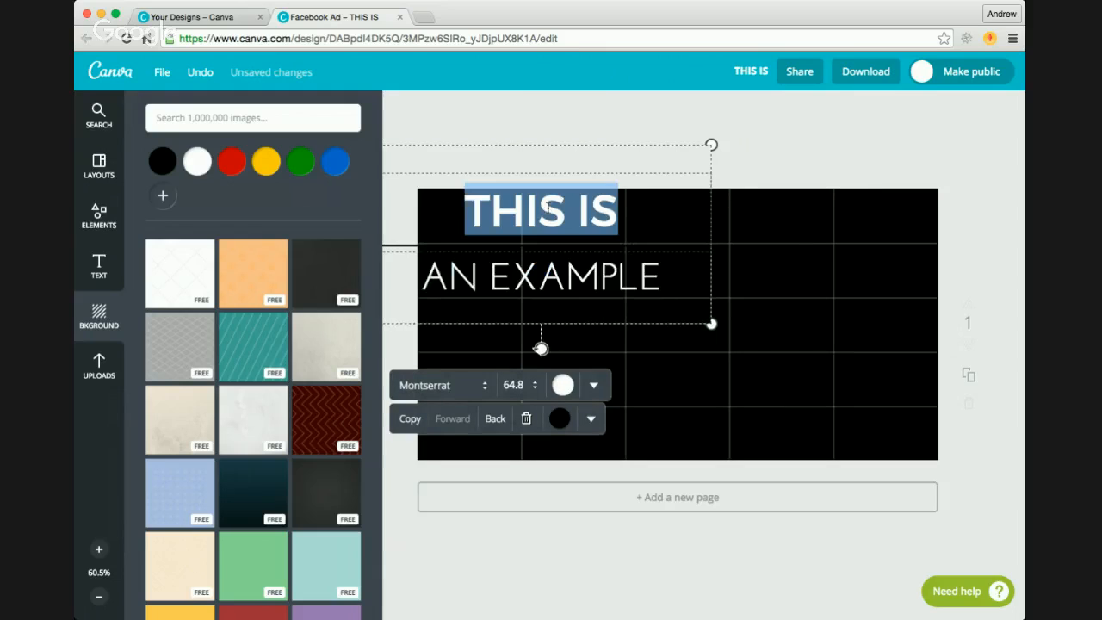
{"action": "left_click", "coordinate": [569, 268]}
{"action": "left_click", "coordinate": [556, 196]}
{"action": "left_click", "coordinate": [579, 270]}
Step: Set the font size of the THIS IS heading to 8
{"action": "left_click", "coordinate": [546, 208]}
{"action": "left_click", "coordinate": [522, 385]}
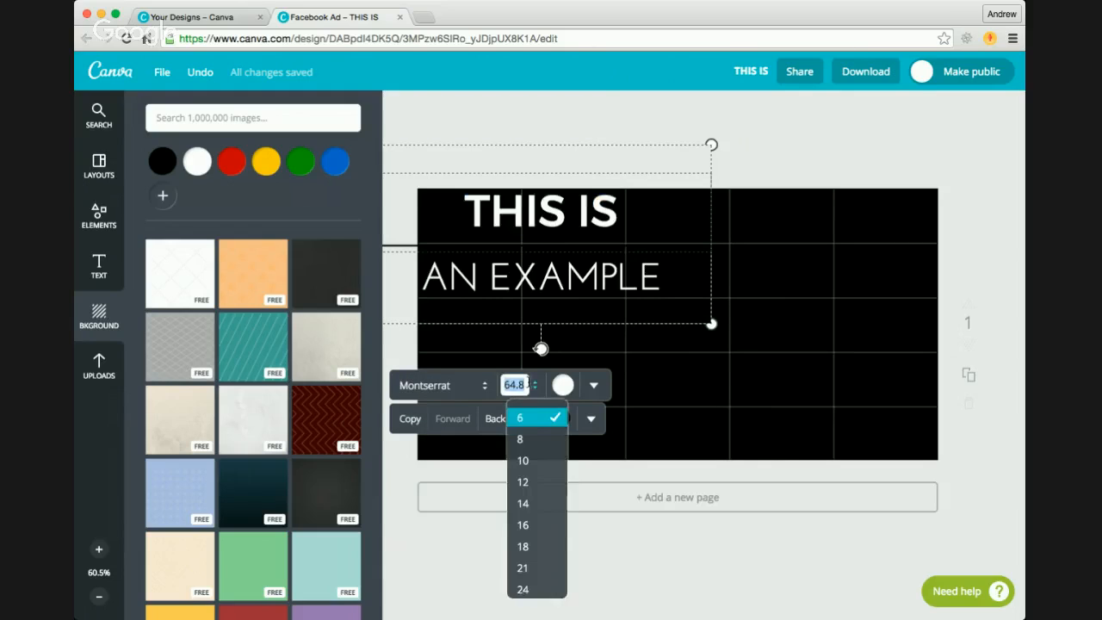
{"action": "left_click", "coordinate": [530, 437]}
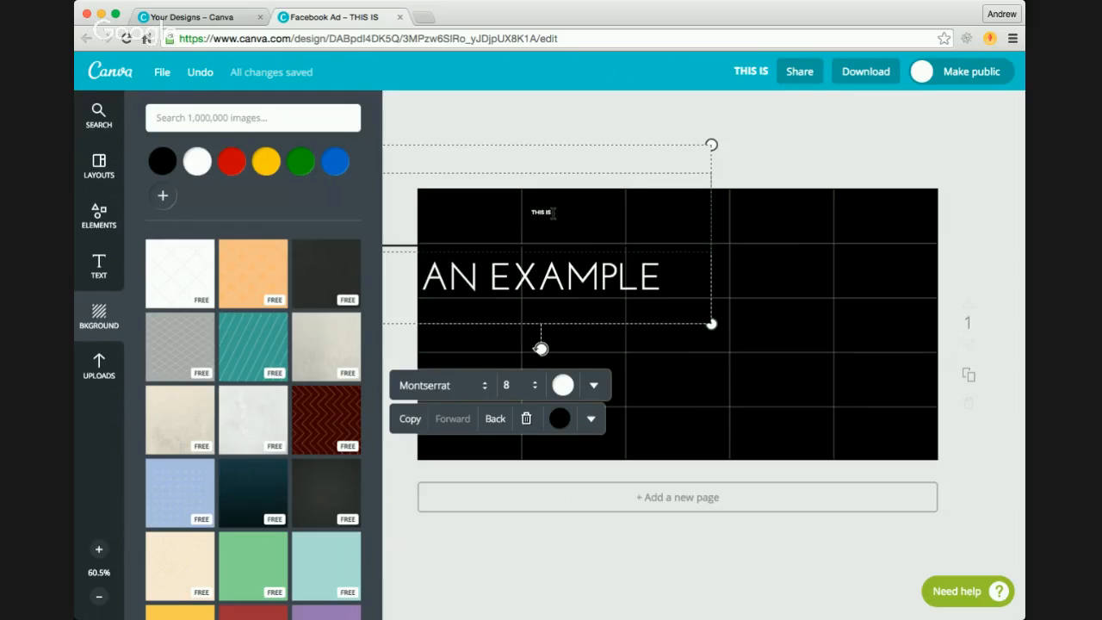
Step: Append random filler letters to the THIS IS heading and delete them again
{"action": "type", "text": "HUISHDVIUSDFI VBSIUDVNOSI"}
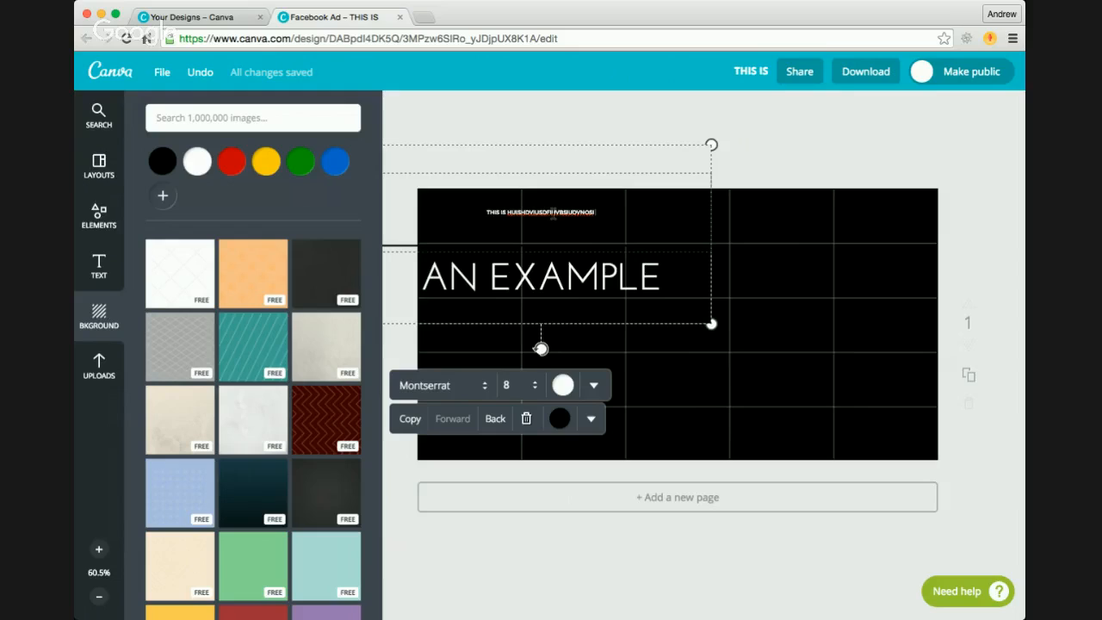
{"action": "key", "text": "BackSpace"}
{"action": "key", "text": "BackSpace"}
{"action": "key", "text": "BackSpace"}
{"action": "key", "text": "BackSpace"}
{"action": "key", "text": "BackSpace"}
{"action": "key", "text": "BackSpace"}
{"action": "key", "text": "BackSpace"}
{"action": "key", "text": "BackSpace"}
{"action": "key", "text": "BackSpace"}
{"action": "key", "text": "BackSpace"}
{"action": "key", "text": "BackSpace"}
{"action": "key", "text": "BackSpace"}
{"action": "key", "text": "BackSpace"}
{"action": "key", "text": "BackSpace"}
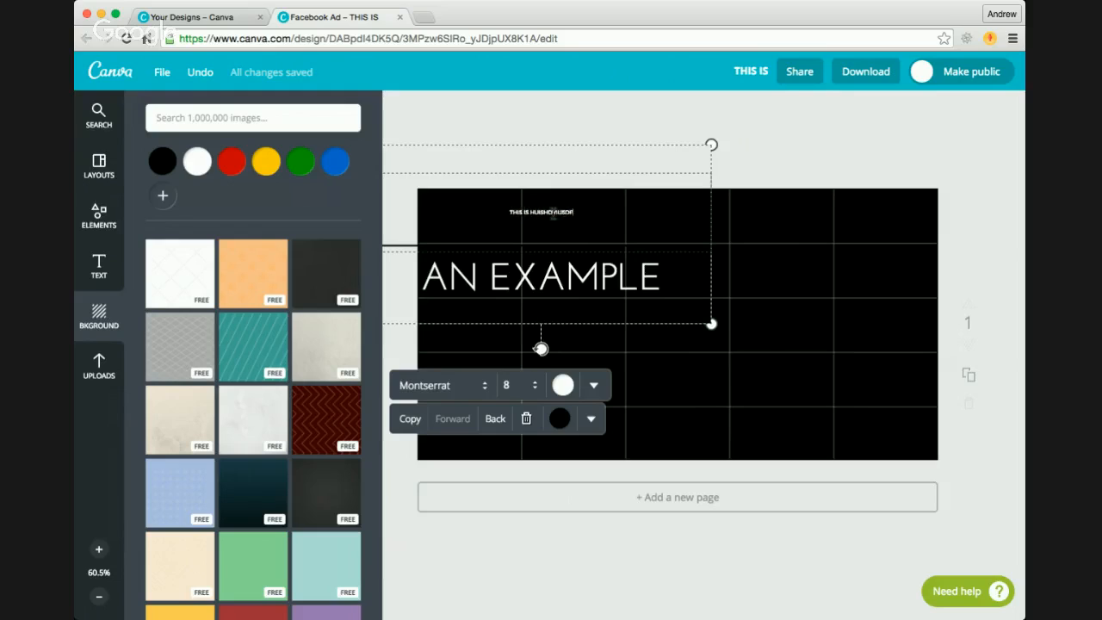
{"action": "key", "text": "BackSpace"}
{"action": "key", "text": "BackSpace"}
{"action": "key", "text": "BackSpace"}
{"action": "key", "text": "BackSpace"}
{"action": "key", "text": "BackSpace"}
{"action": "key", "text": "BackSpace"}
{"action": "key", "text": "BackSpace"}
{"action": "key", "text": "BackSpace"}
{"action": "key", "text": "BackSpace"}
{"action": "key", "text": "BackSpace"}
{"action": "key", "text": "BackSpace"}
Step: Enlarge the THIS IS heading to font size 80
{"action": "left_click", "coordinate": [527, 385]}
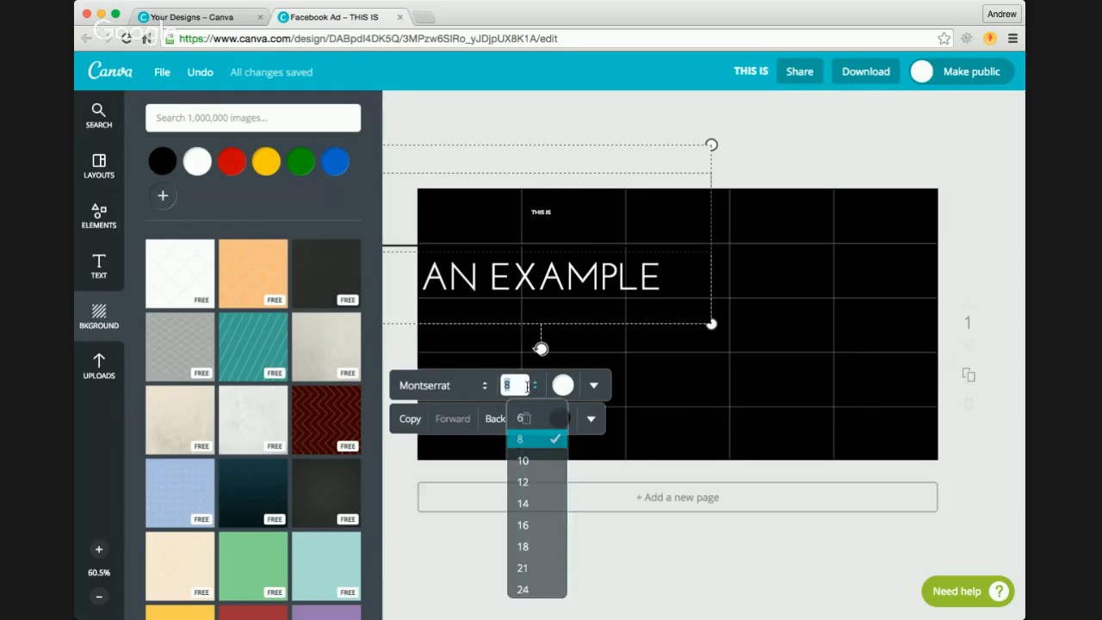
{"action": "scroll", "coordinate": [527, 497], "scroll_direction": "down", "scroll_amount": 5}
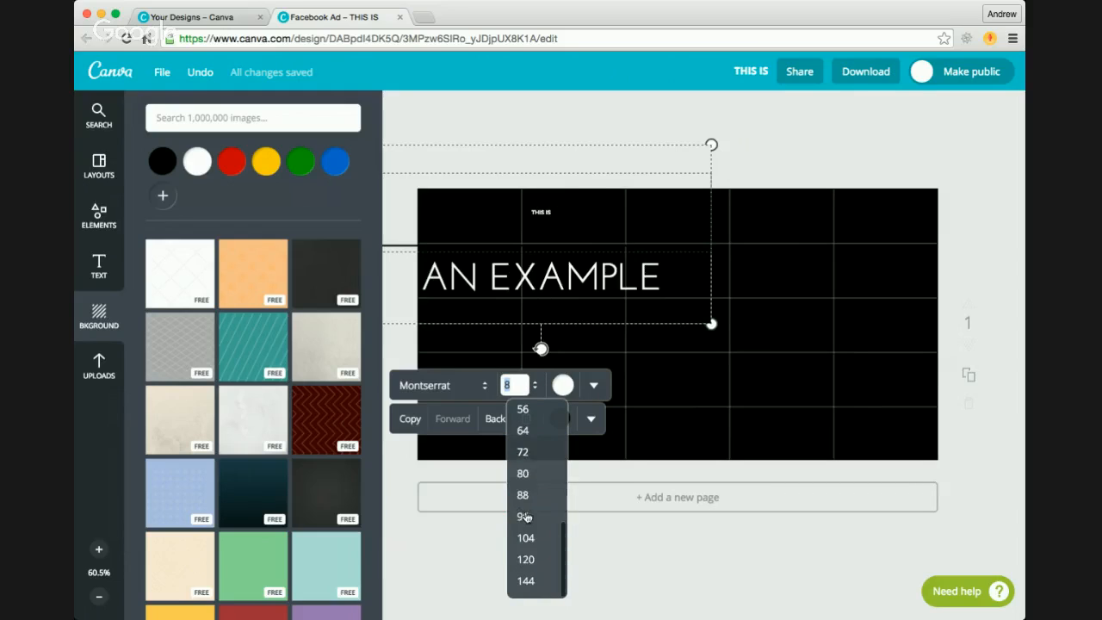
{"action": "left_click", "coordinate": [524, 473]}
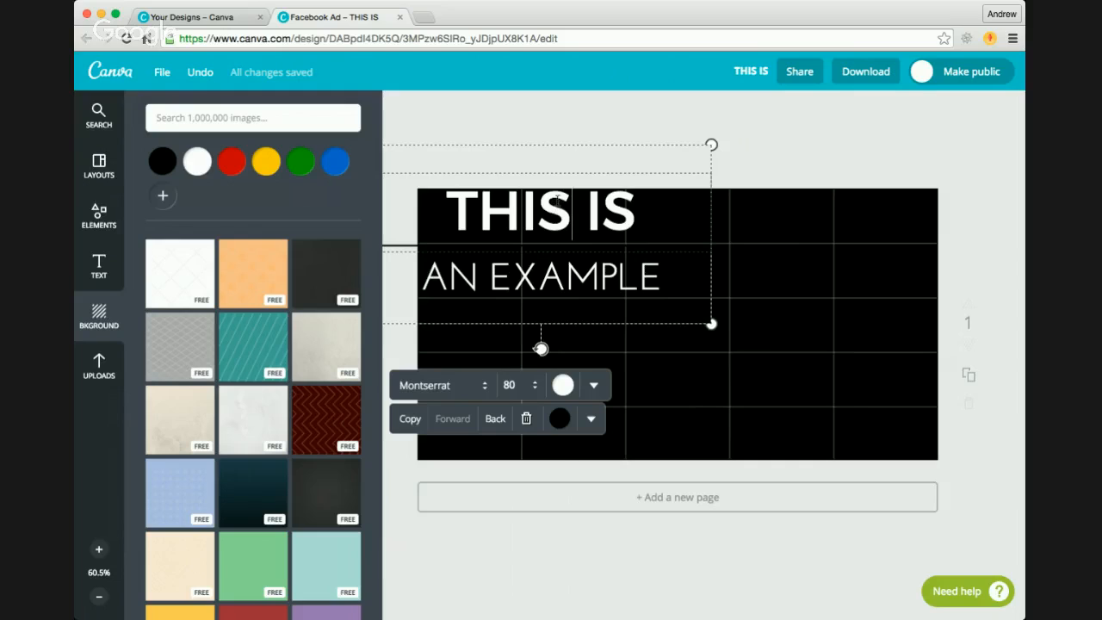
Step: Change the font size of the THIS IS heading to 64 and deselect the text
{"action": "left_click", "coordinate": [509, 385]}
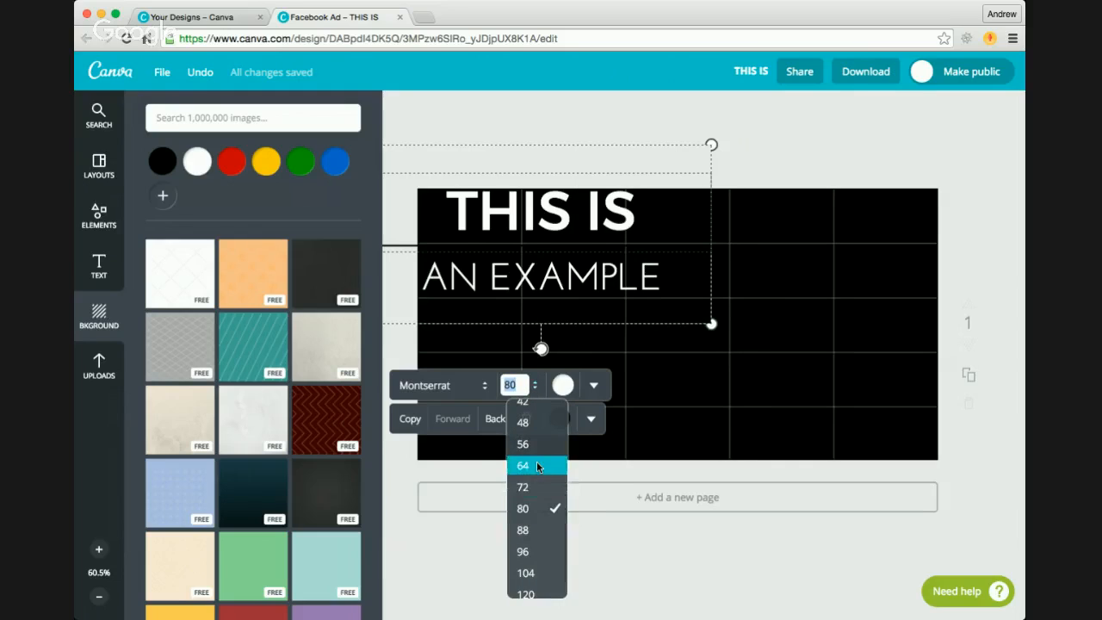
{"action": "left_click", "coordinate": [537, 466]}
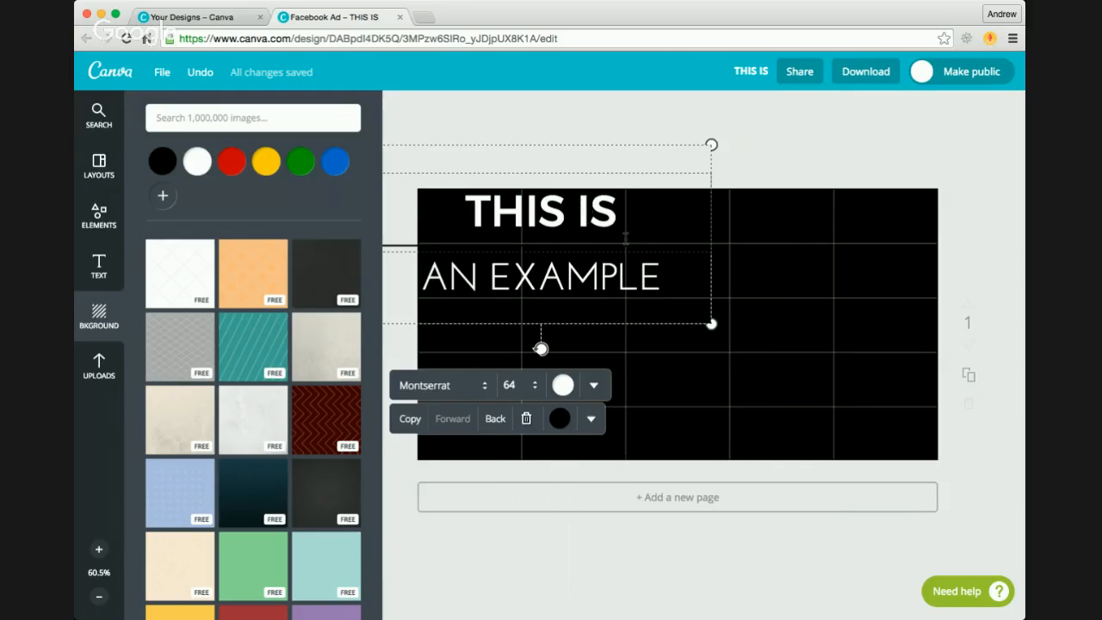
{"action": "left_click", "coordinate": [756, 238]}
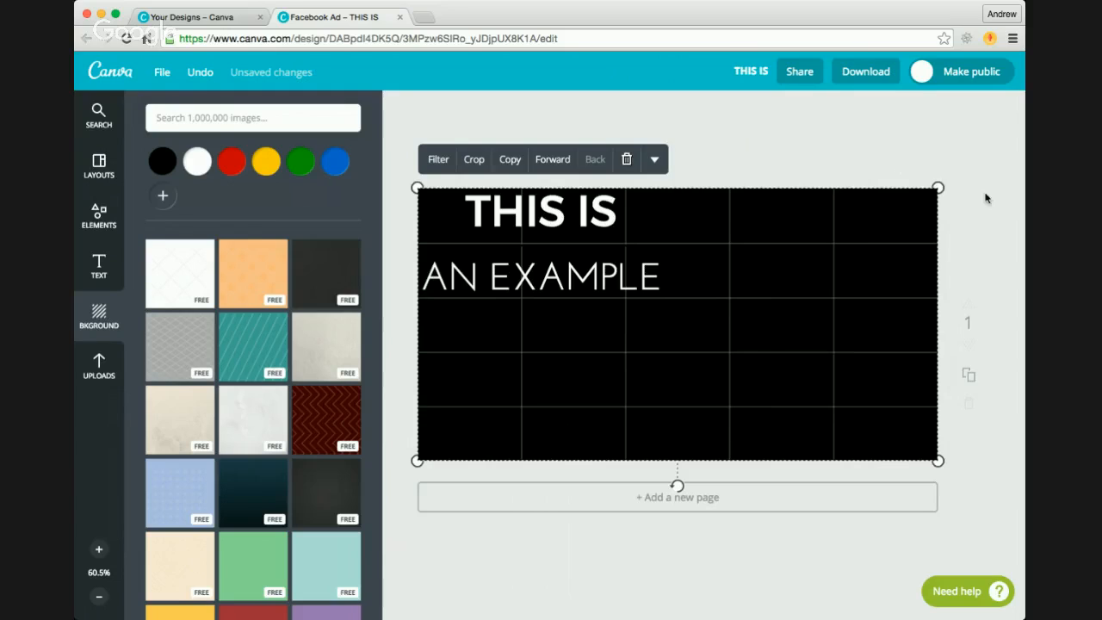
Step: Switch to the Your Designs page and look through the available design formats above the Ads section
{"action": "left_click", "coordinate": [1042, 224]}
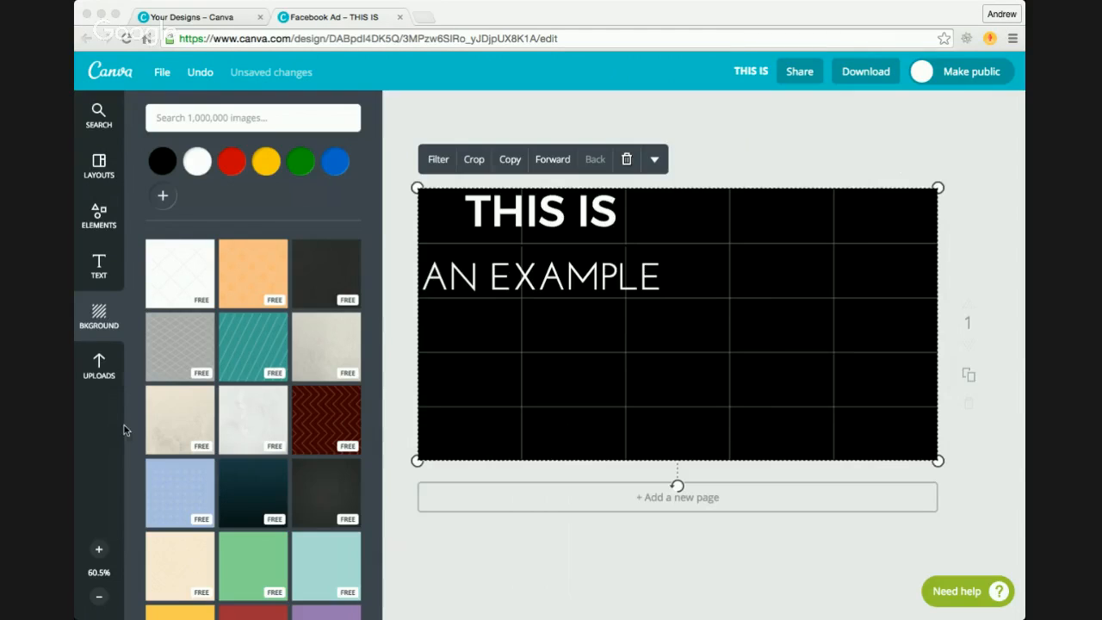
{"action": "left_click", "coordinate": [97, 443]}
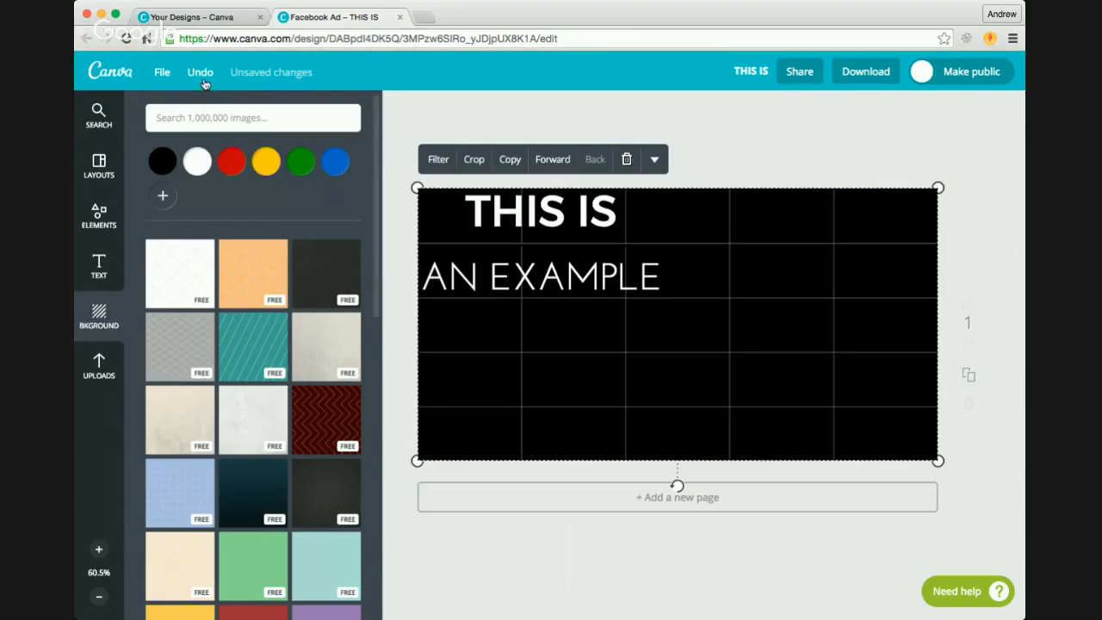
{"action": "left_click", "coordinate": [201, 23]}
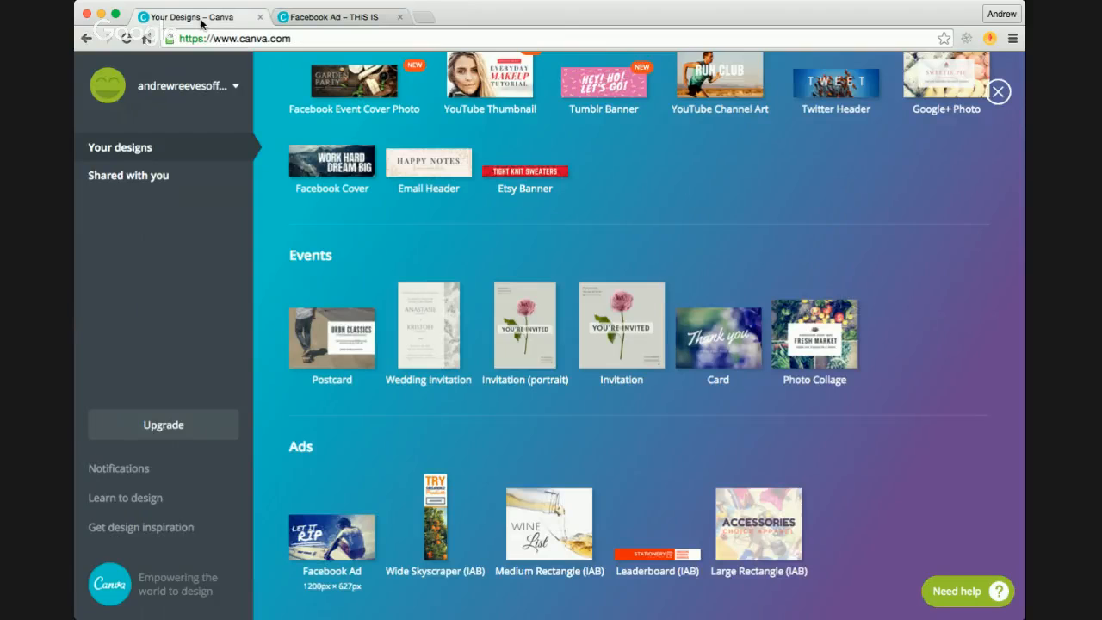
{"action": "scroll", "coordinate": [409, 221], "scroll_direction": "up", "scroll_amount": 2}
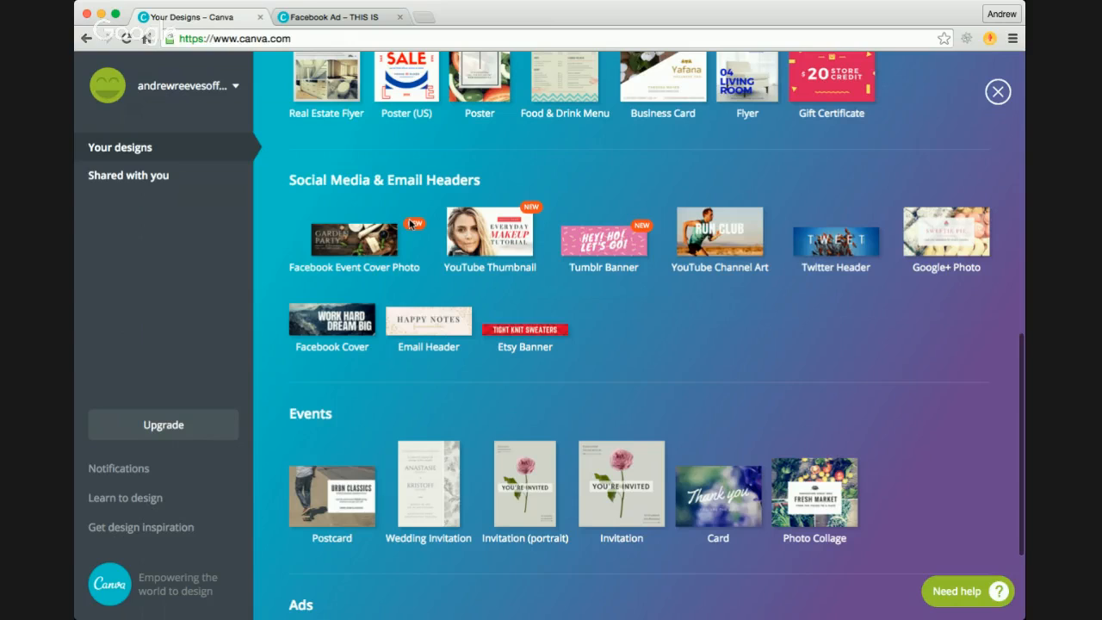
Step: Close the full list of design formats and open the existing FREE design
{"action": "scroll", "coordinate": [411, 224], "scroll_direction": "up", "scroll_amount": 5}
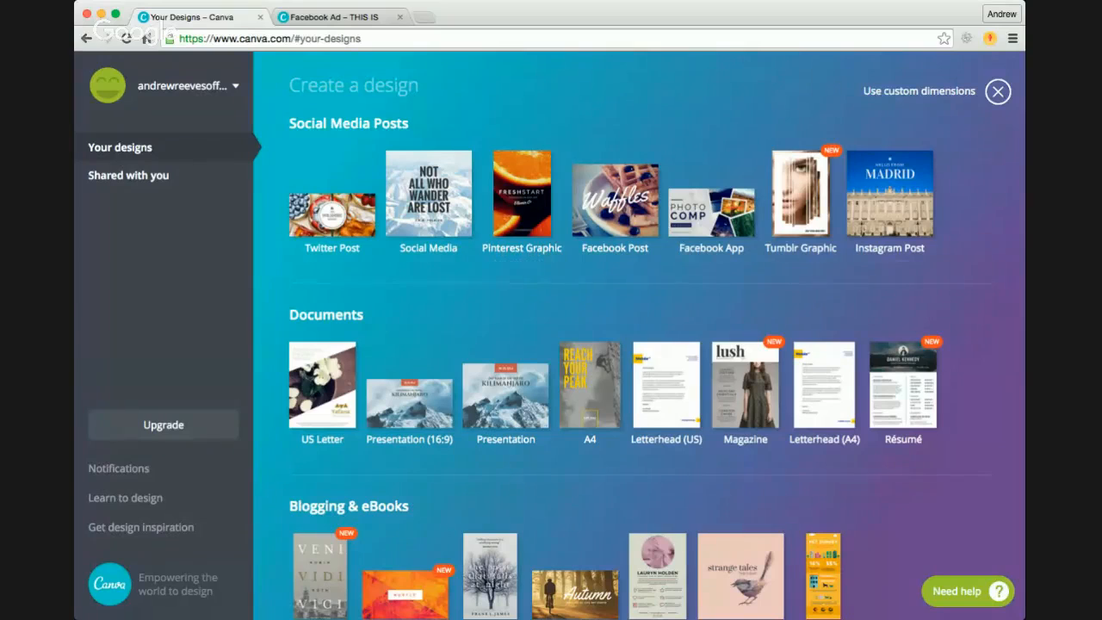
{"action": "left_click", "coordinate": [998, 92]}
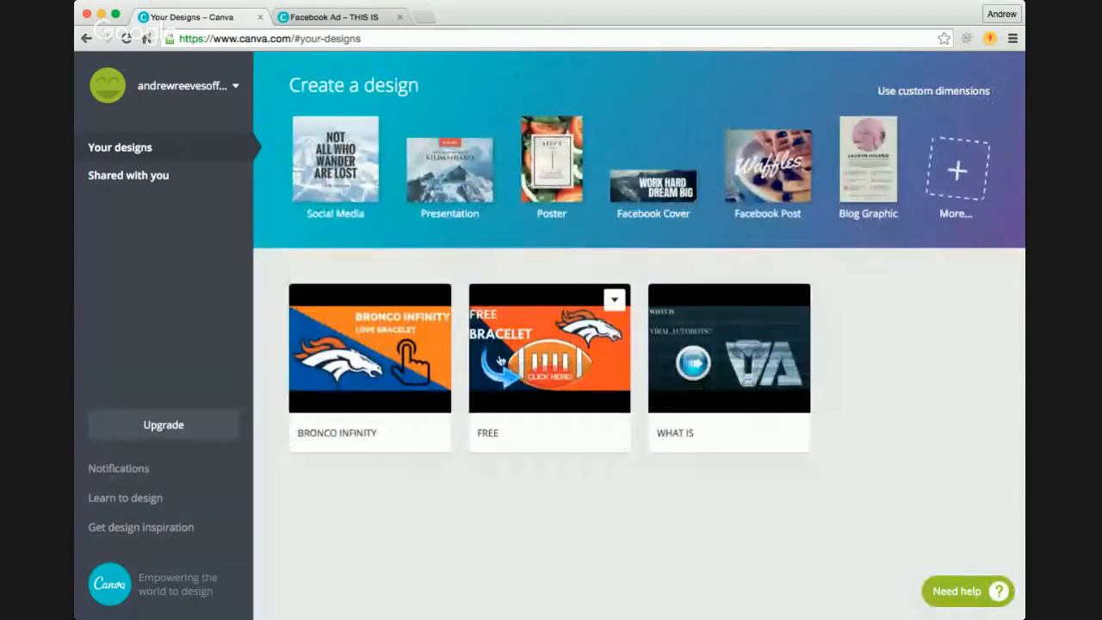
{"action": "left_click", "coordinate": [576, 351]}
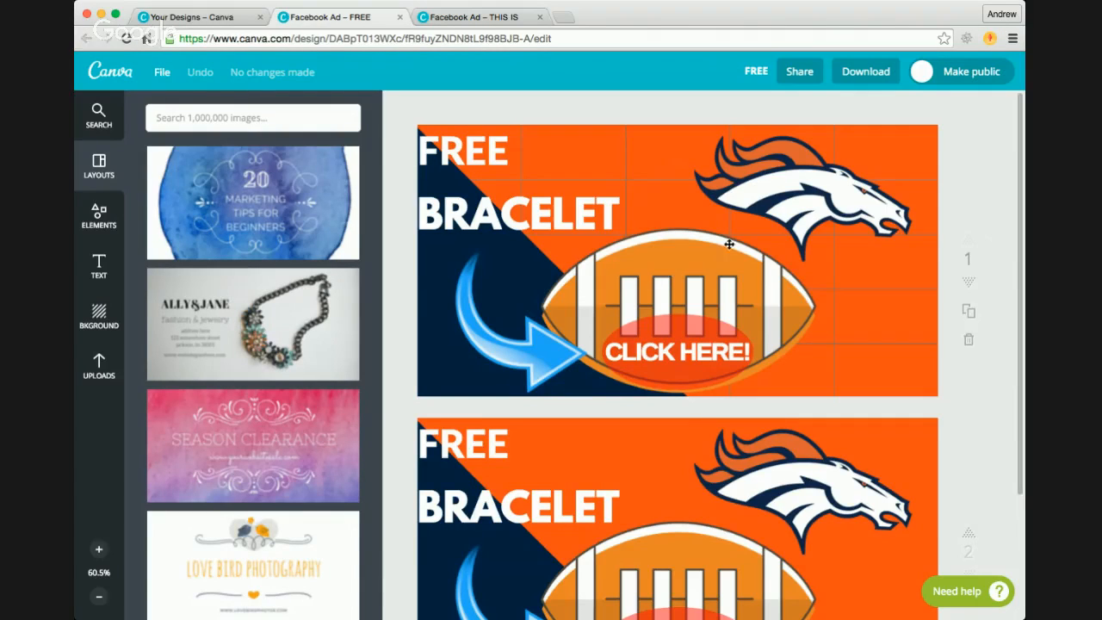
Step: Examine the horse logo and the pages of the bracelet ad in relation to the grid overlay
{"action": "left_click", "coordinate": [838, 191]}
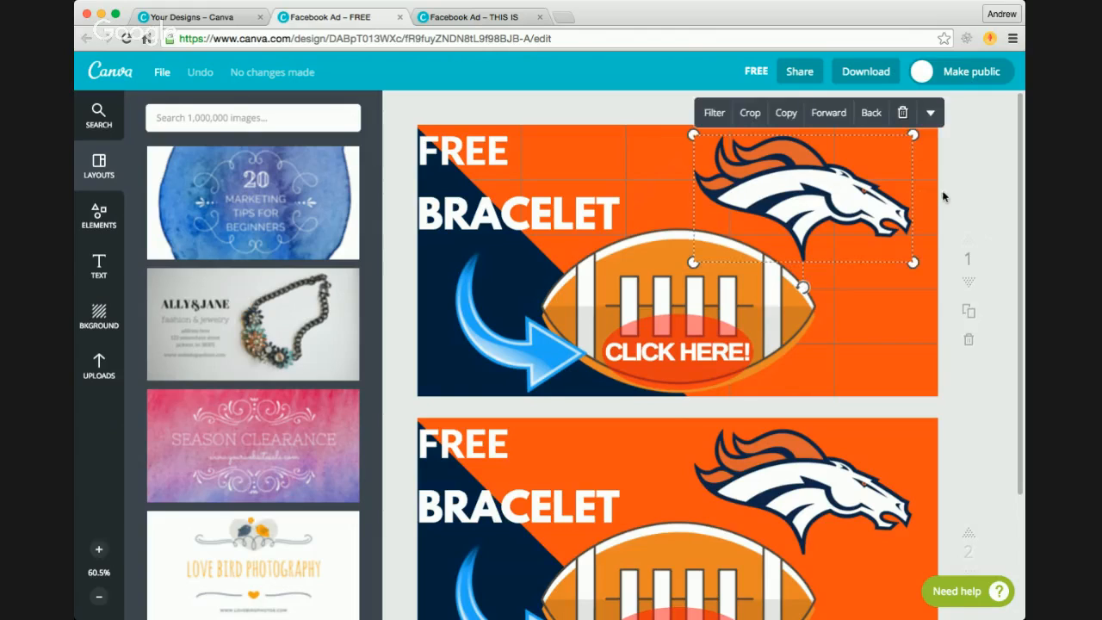
{"action": "left_click", "coordinate": [926, 196]}
{"action": "left_click", "coordinate": [977, 202]}
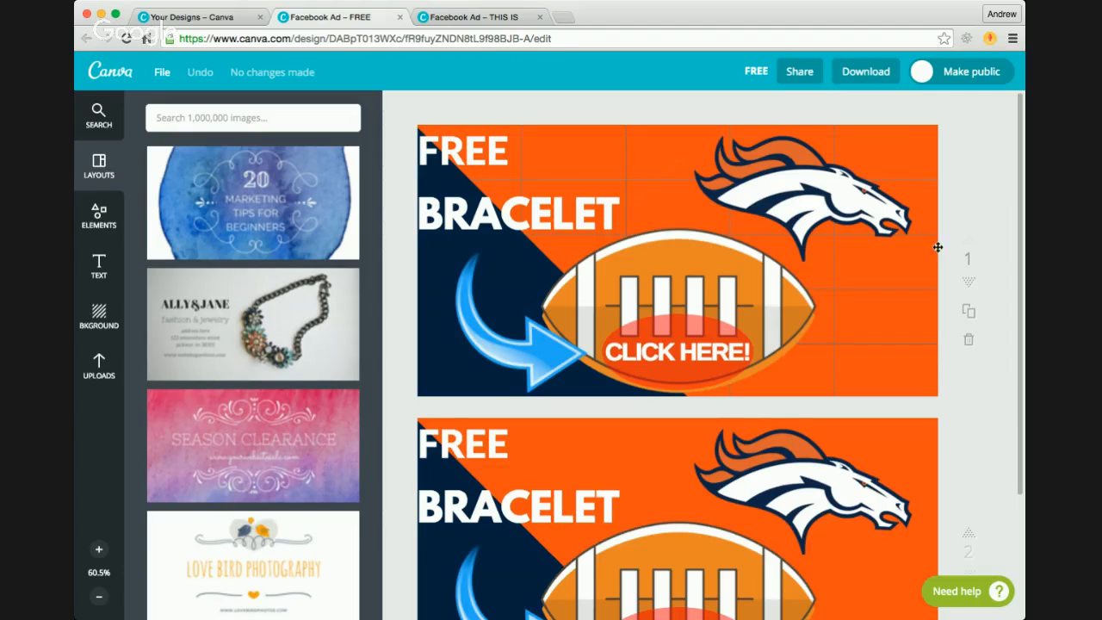
{"action": "scroll", "coordinate": [977, 207], "scroll_direction": "down", "scroll_amount": 3}
{"action": "scroll", "coordinate": [977, 207], "scroll_direction": "up", "scroll_amount": 3}
Step: Check which grid cells the FREE, BRACELET and CLICK HERE! texts cover on the first page
{"action": "left_click", "coordinate": [462, 155]}
{"action": "left_click", "coordinate": [677, 351]}
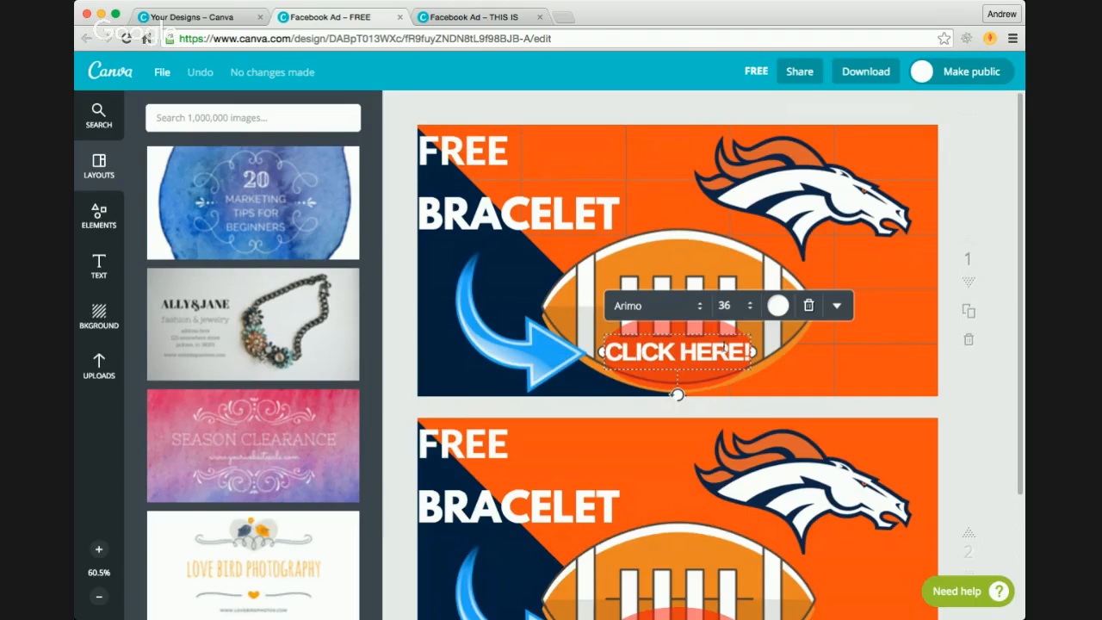
{"action": "double_click", "coordinate": [487, 154]}
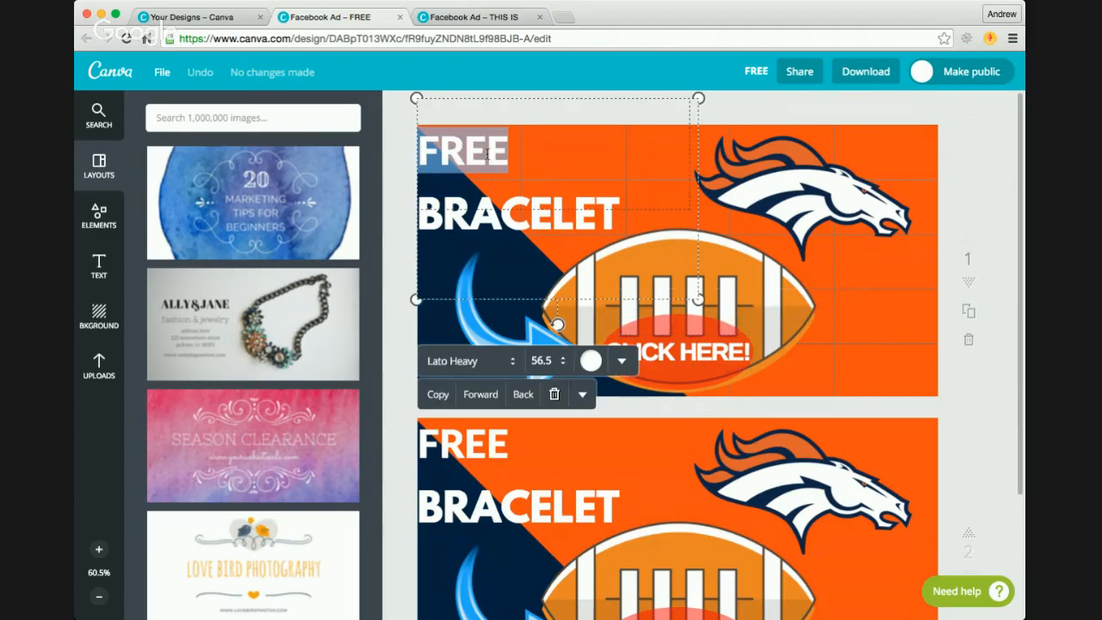
{"action": "double_click", "coordinate": [543, 220]}
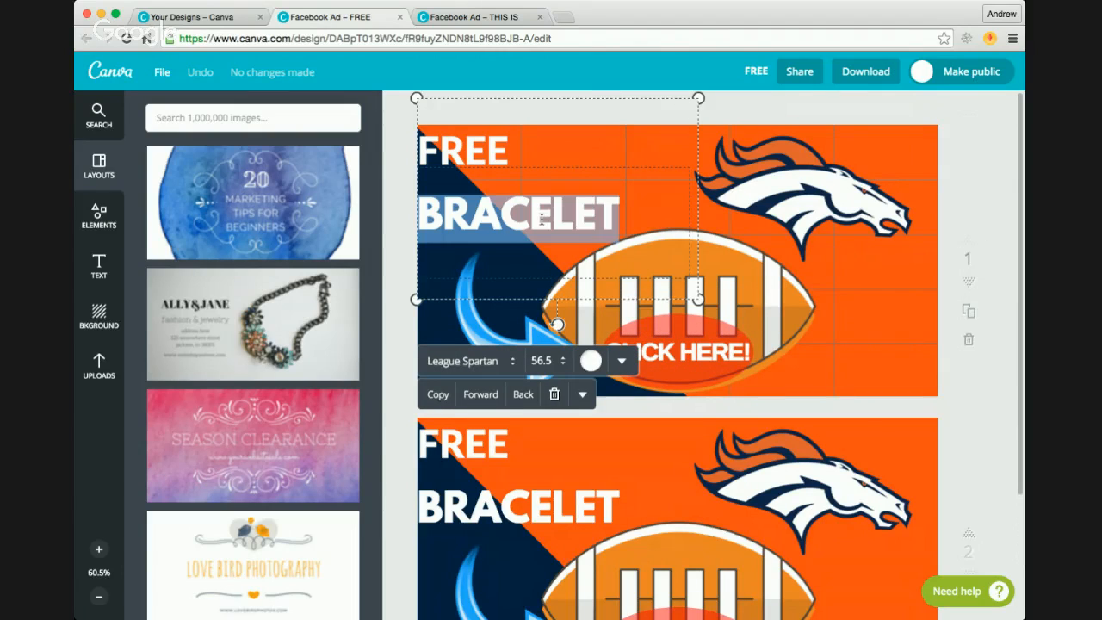
{"action": "double_click", "coordinate": [472, 154]}
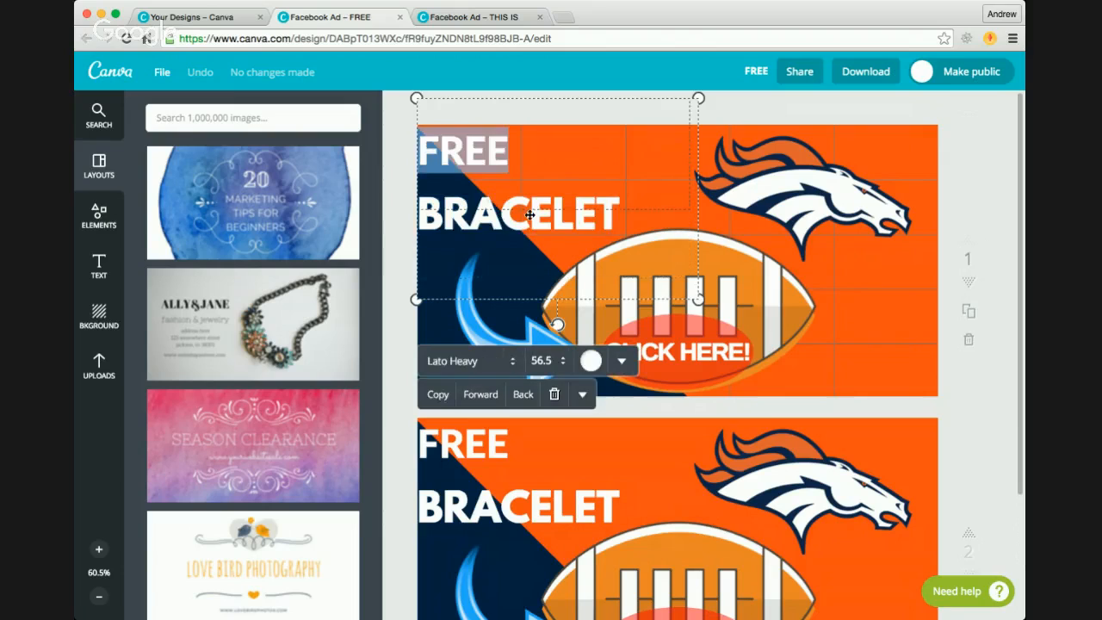
{"action": "double_click", "coordinate": [490, 194]}
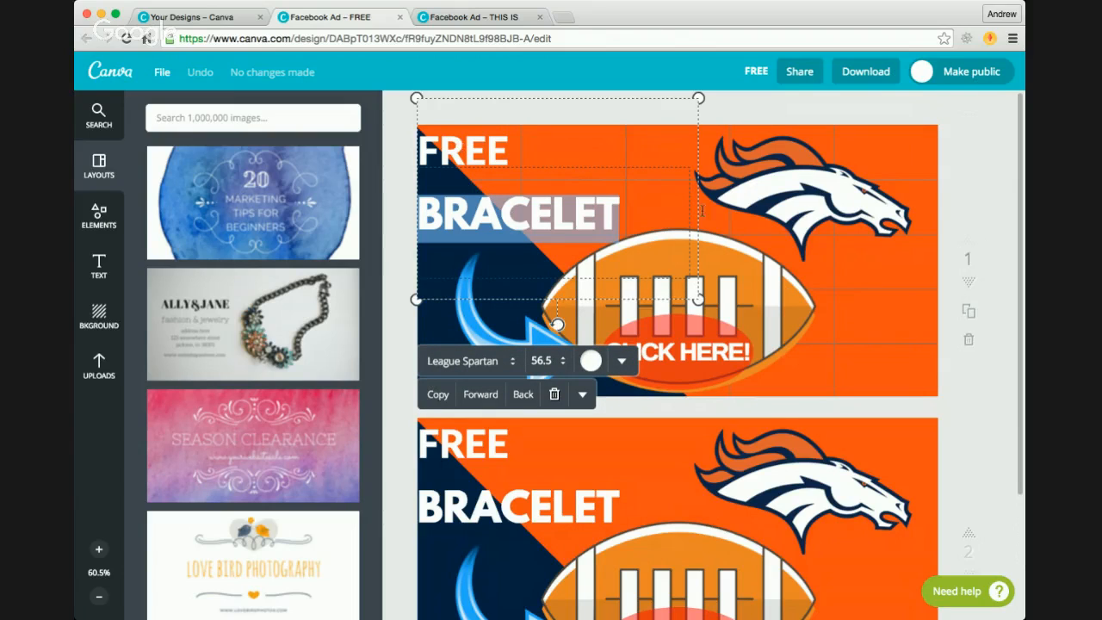
{"action": "left_click", "coordinate": [504, 319]}
{"action": "left_click", "coordinate": [882, 328]}
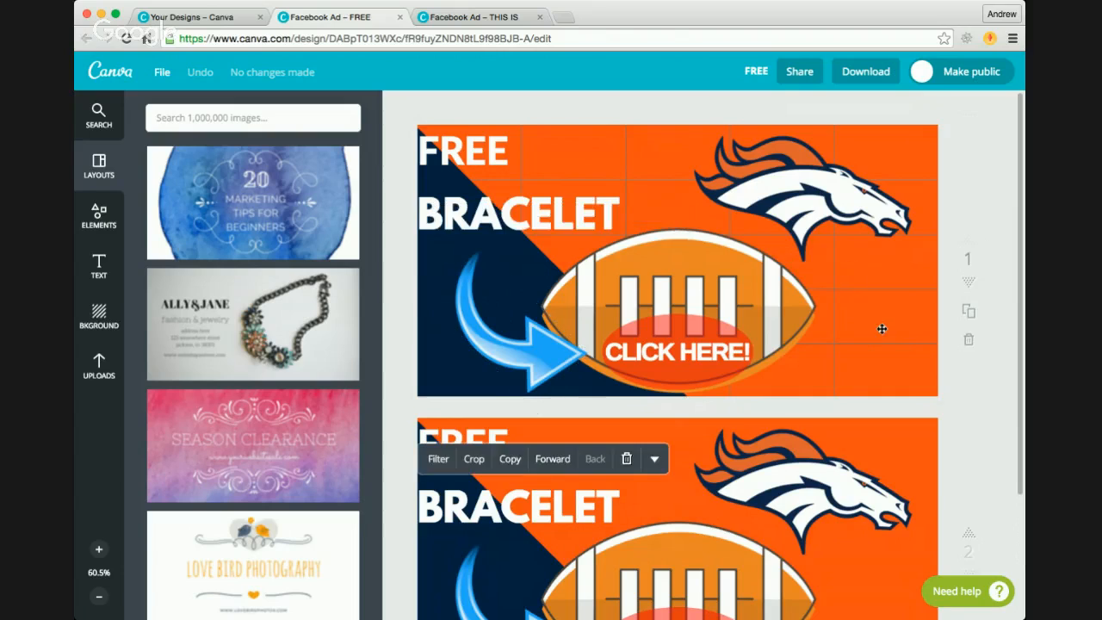
{"action": "left_click", "coordinate": [645, 350]}
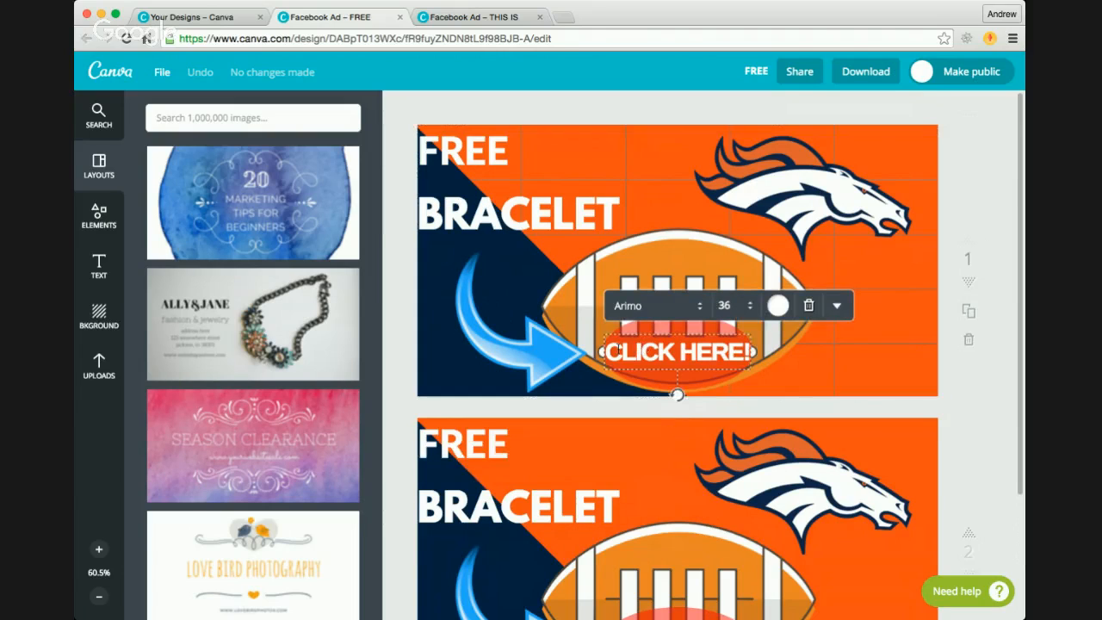
{"action": "left_click", "coordinate": [871, 327]}
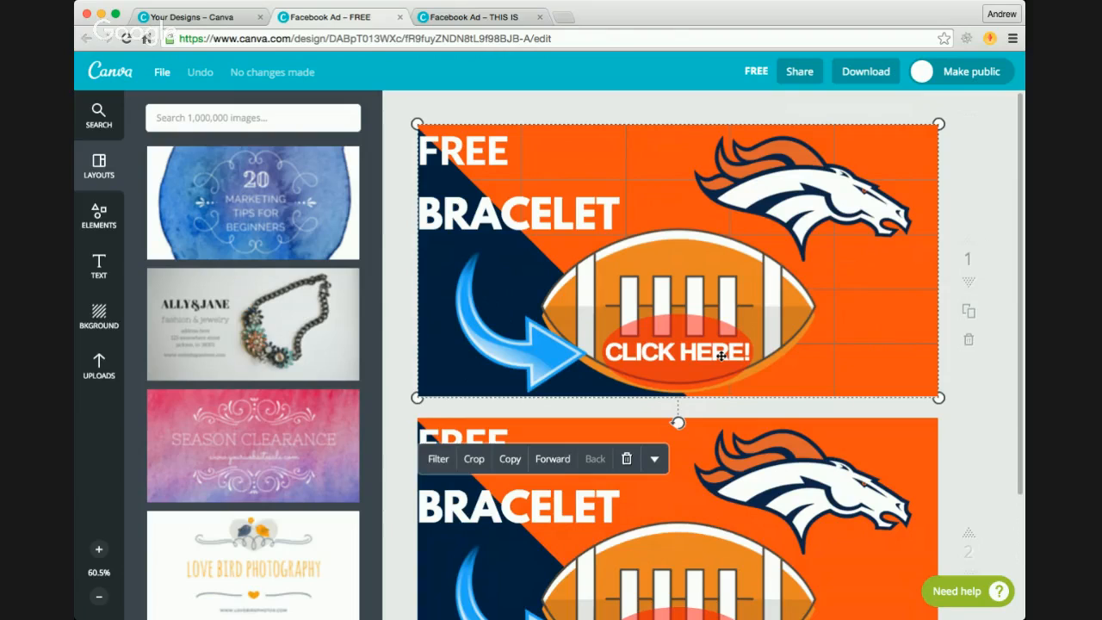
{"action": "left_click", "coordinate": [979, 396]}
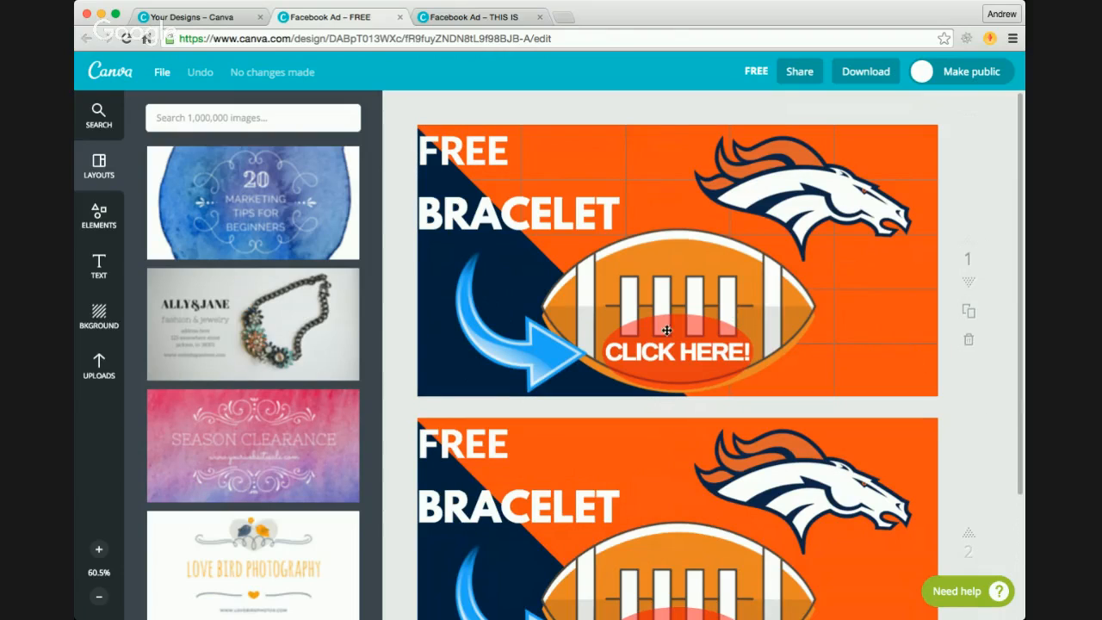
Step: Duplicate the first page of the bracelet ad, including its grid overlay
{"action": "left_click", "coordinate": [969, 312]}
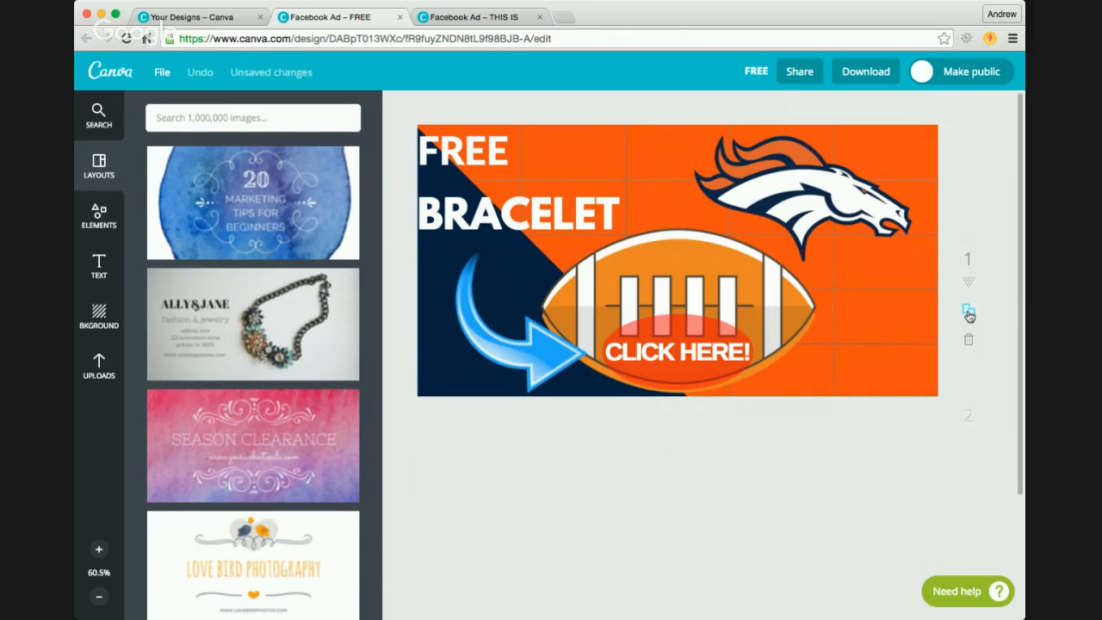
{"action": "scroll", "coordinate": [782, 397], "scroll_direction": "down", "scroll_amount": 1}
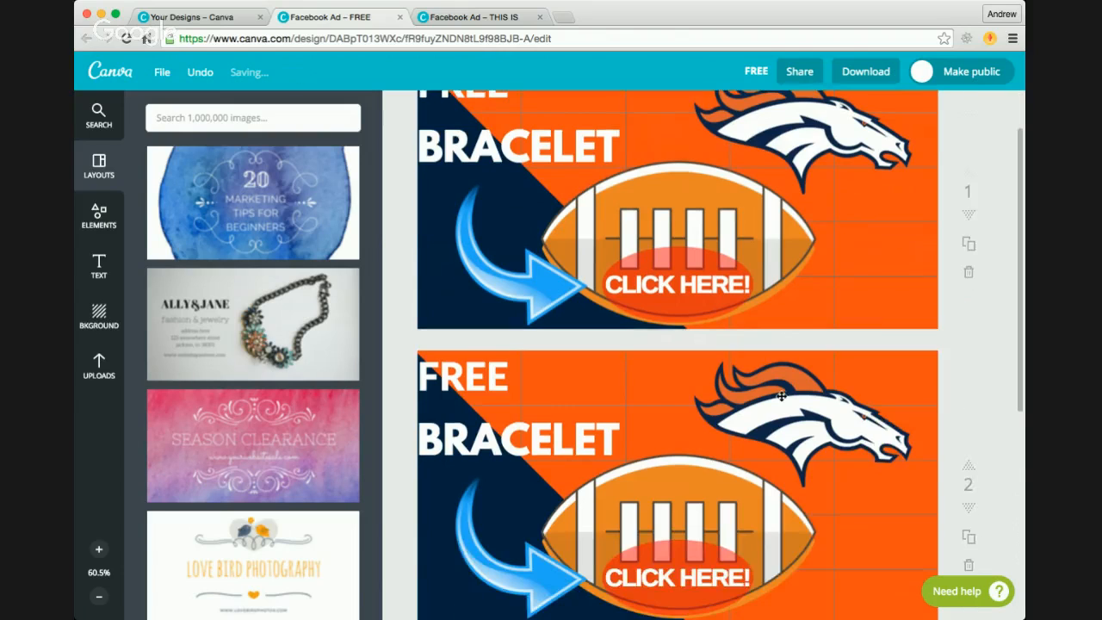
{"action": "scroll", "coordinate": [782, 396], "scroll_direction": "down", "scroll_amount": 2}
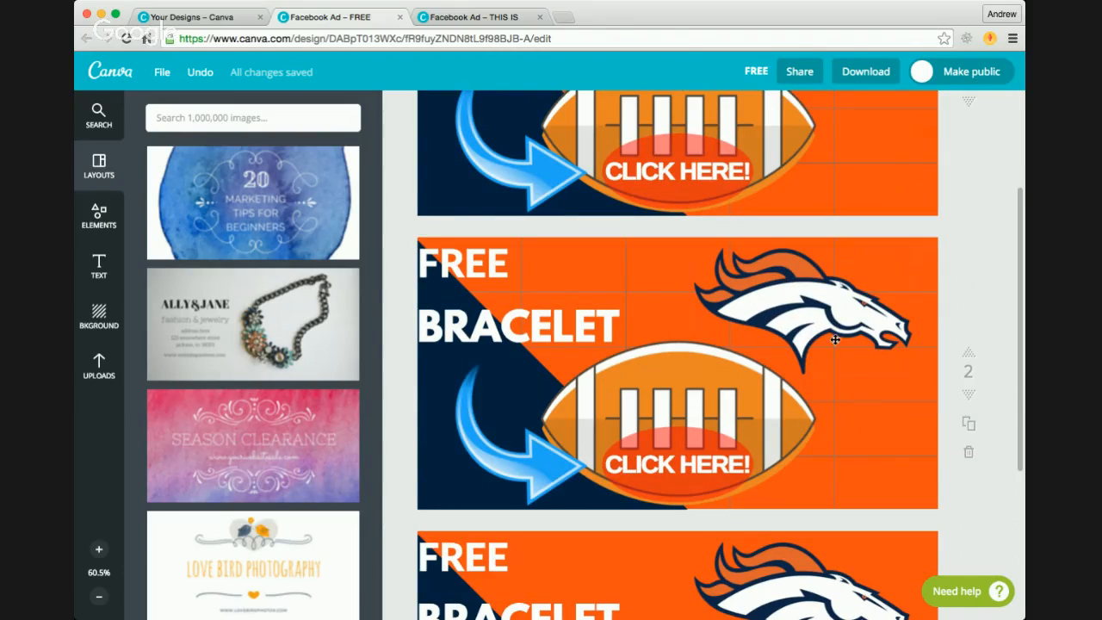
Step: Bring the grid overlay on the second page forward to the front and delete it from that page
{"action": "left_click", "coordinate": [871, 417]}
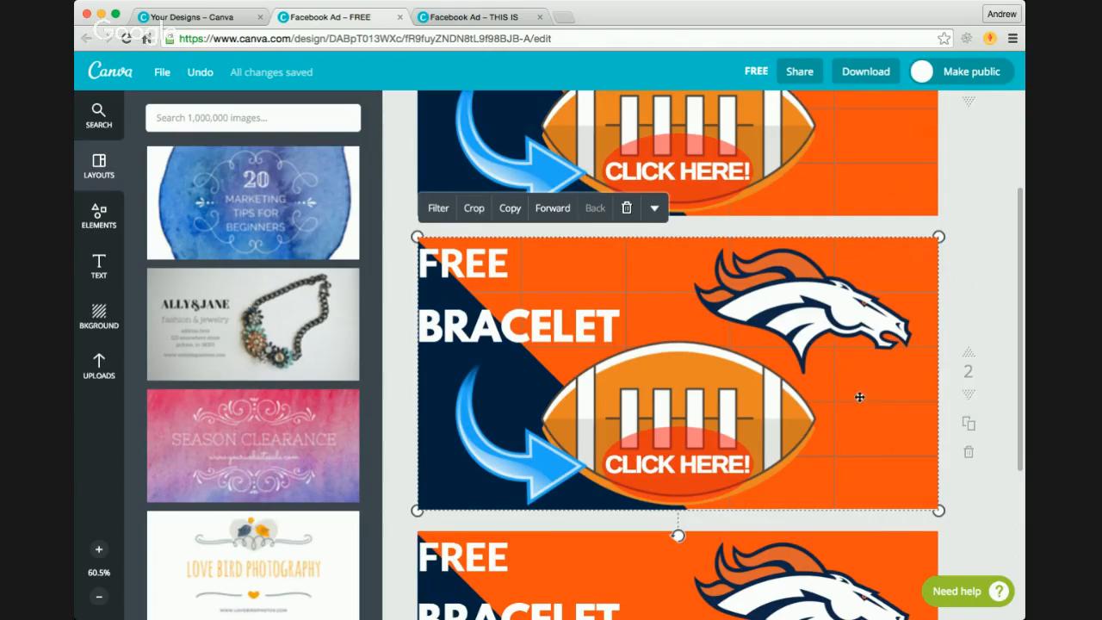
{"action": "left_click", "coordinate": [553, 209]}
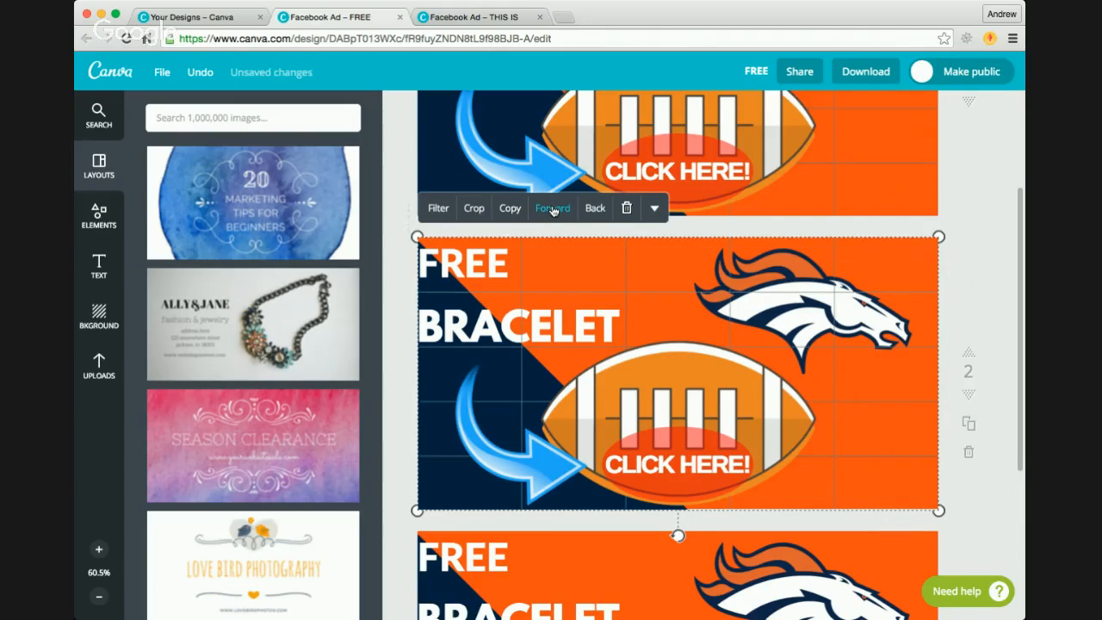
{"action": "left_click", "coordinate": [554, 210]}
{"action": "left_click", "coordinate": [554, 210]}
{"action": "left_click", "coordinate": [554, 210]}
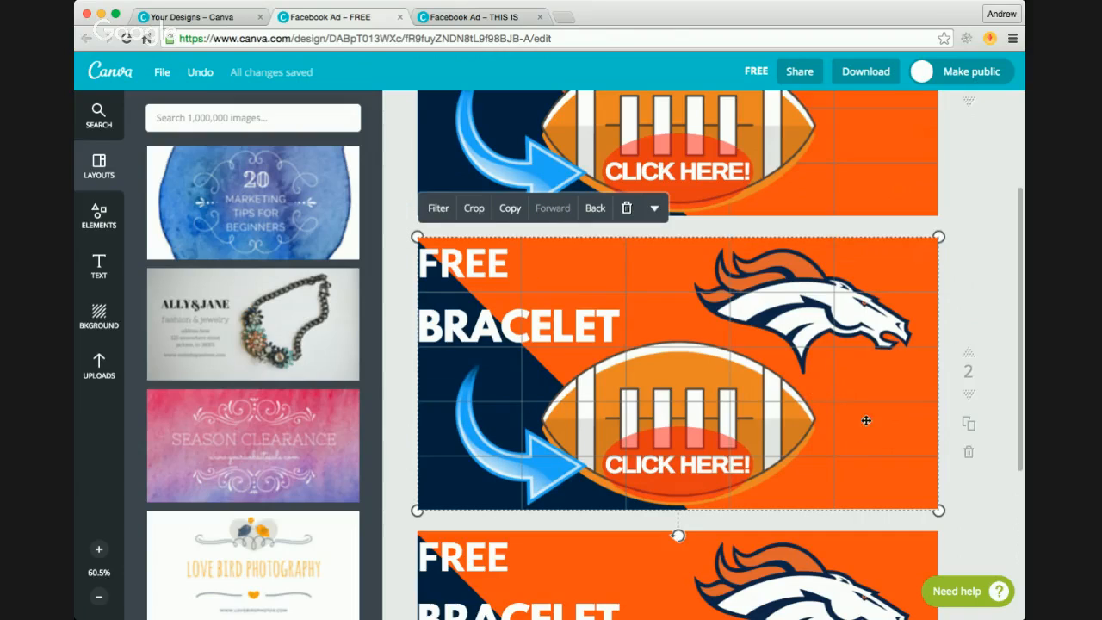
{"action": "left_click", "coordinate": [626, 206]}
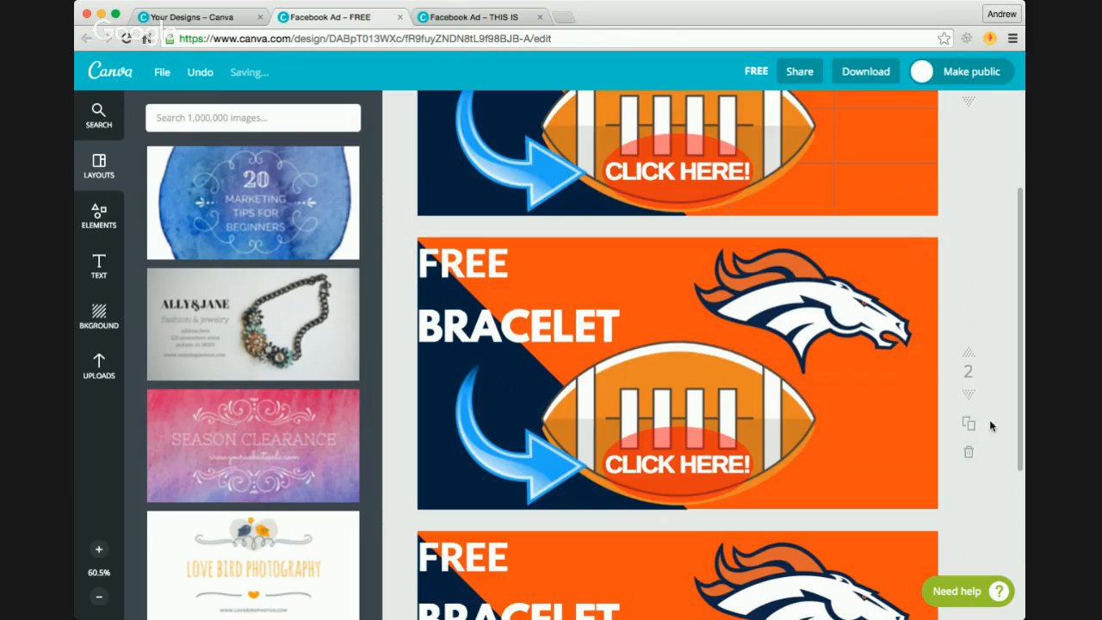
Step: Download the design as a high-quality PNG image and close the download confirmation
{"action": "left_click", "coordinate": [866, 73]}
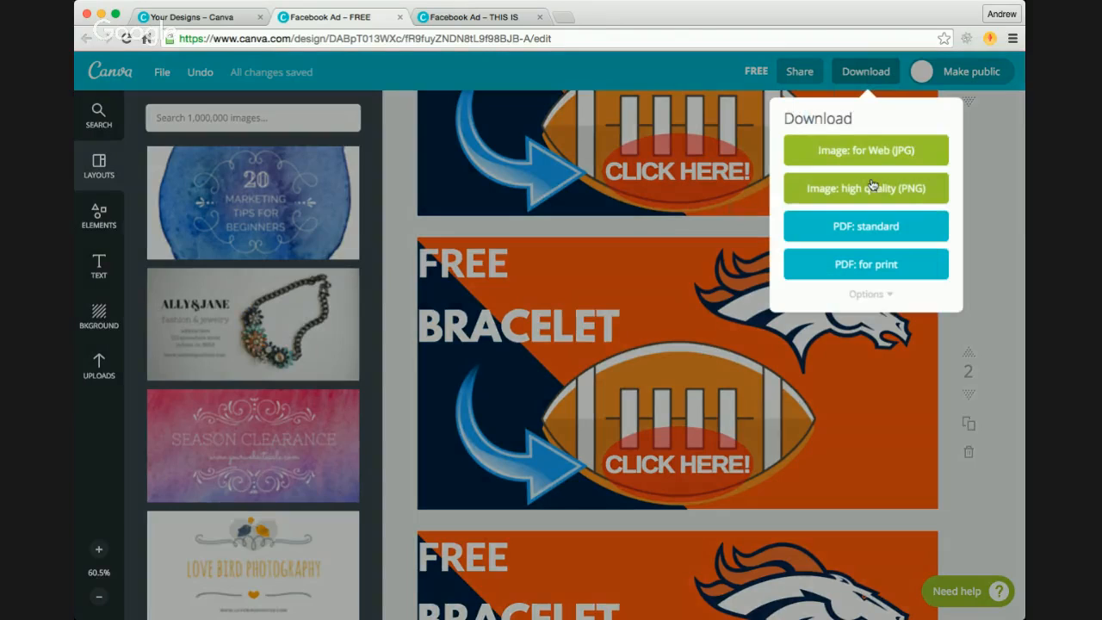
{"action": "left_click", "coordinate": [868, 194]}
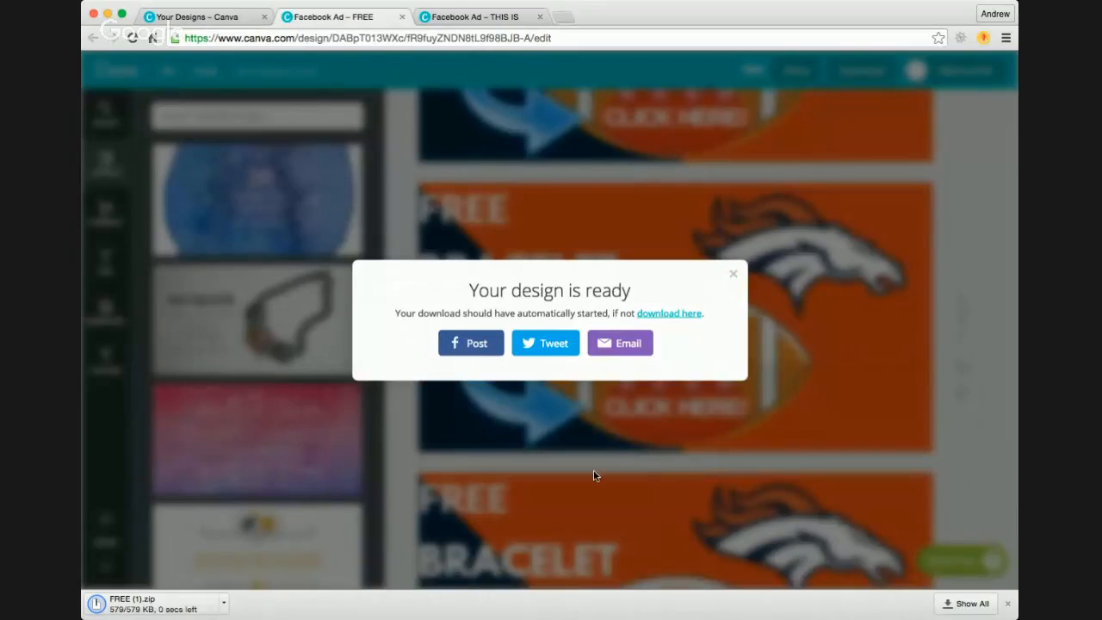
{"action": "key", "text": "super+Tab"}
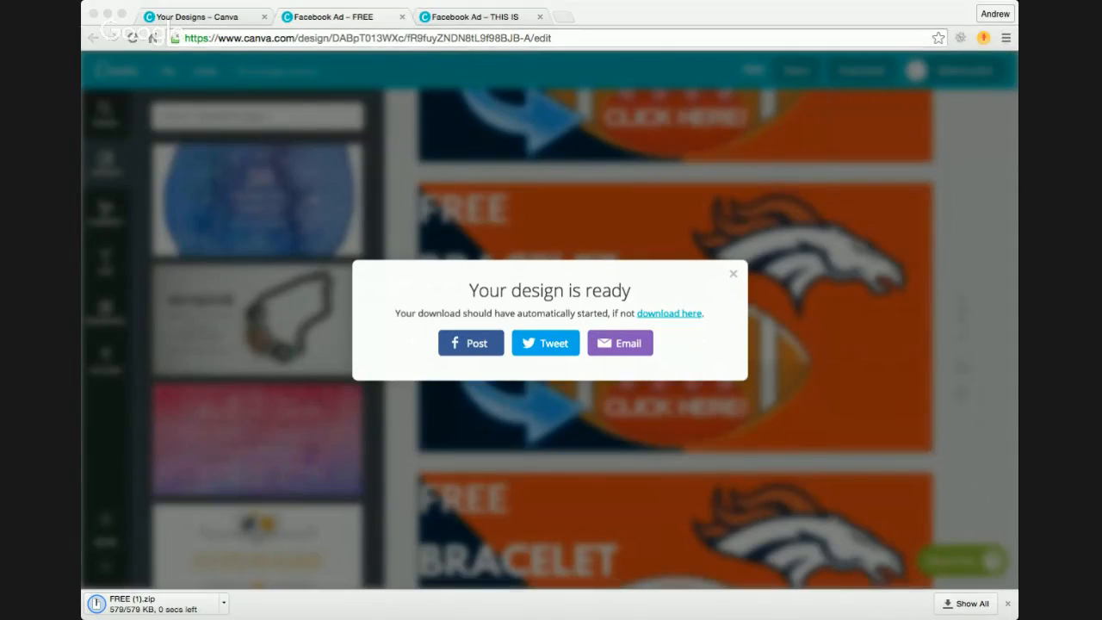
{"action": "left_click", "coordinate": [127, 429]}
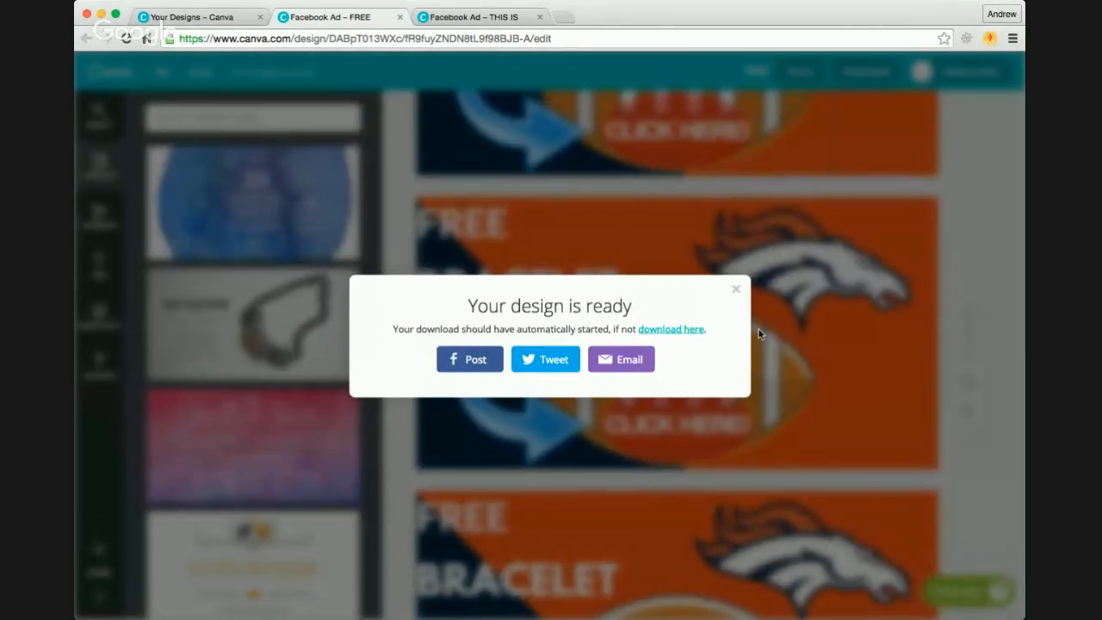
{"action": "left_click", "coordinate": [737, 292]}
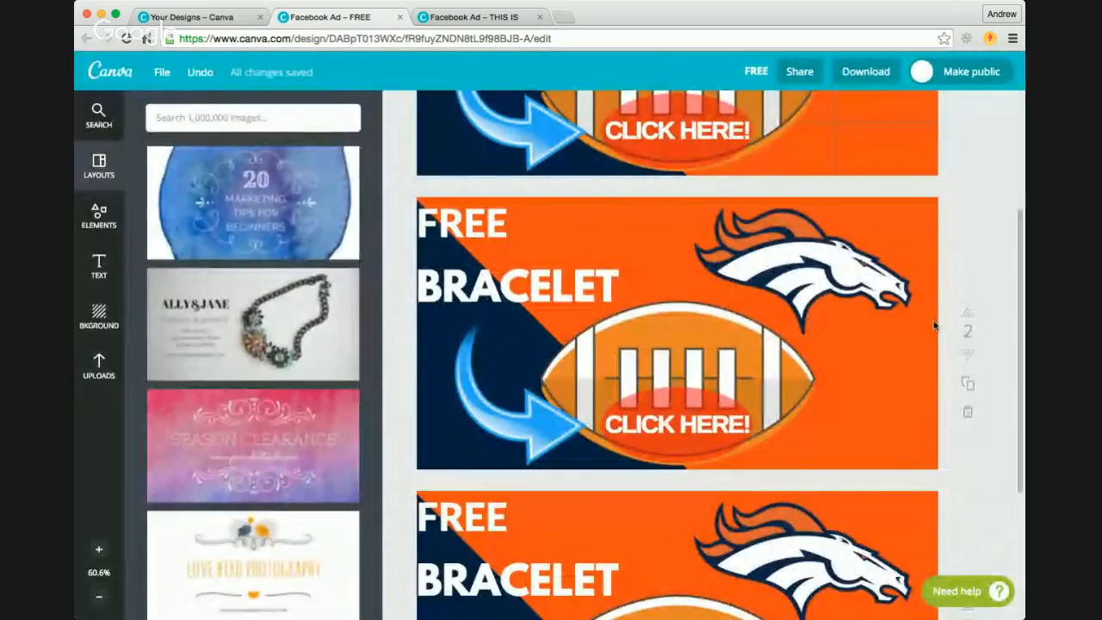
Step: Replace the word BRACELET with INFO on the third page and deselect the text
{"action": "scroll", "coordinate": [995, 334], "scroll_direction": "up", "scroll_amount": 5}
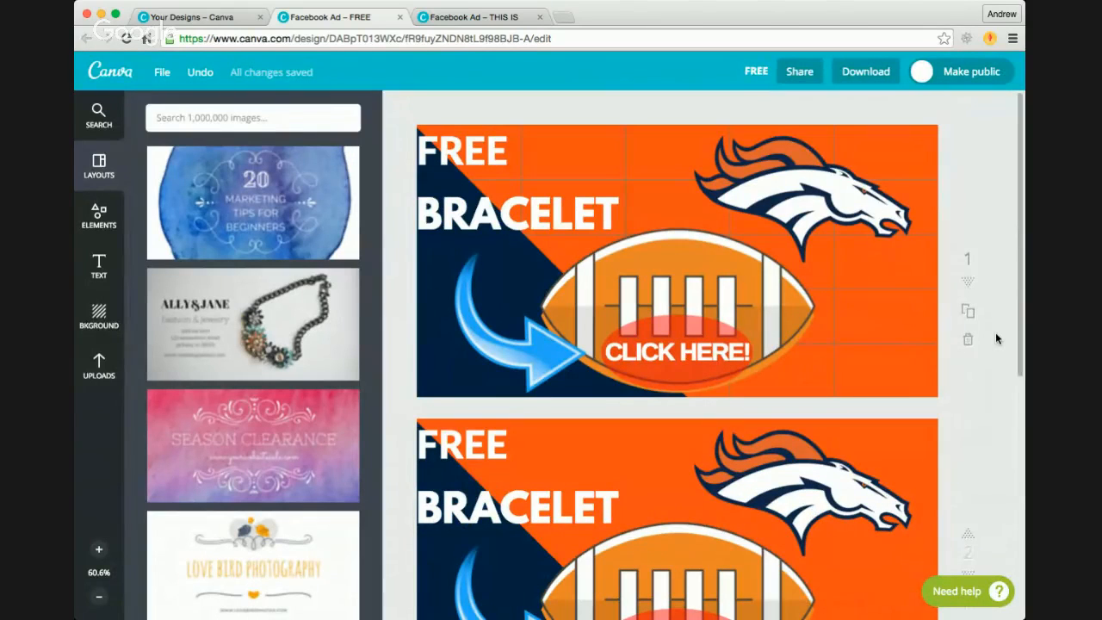
{"action": "scroll", "coordinate": [996, 336], "scroll_direction": "down", "scroll_amount": 3}
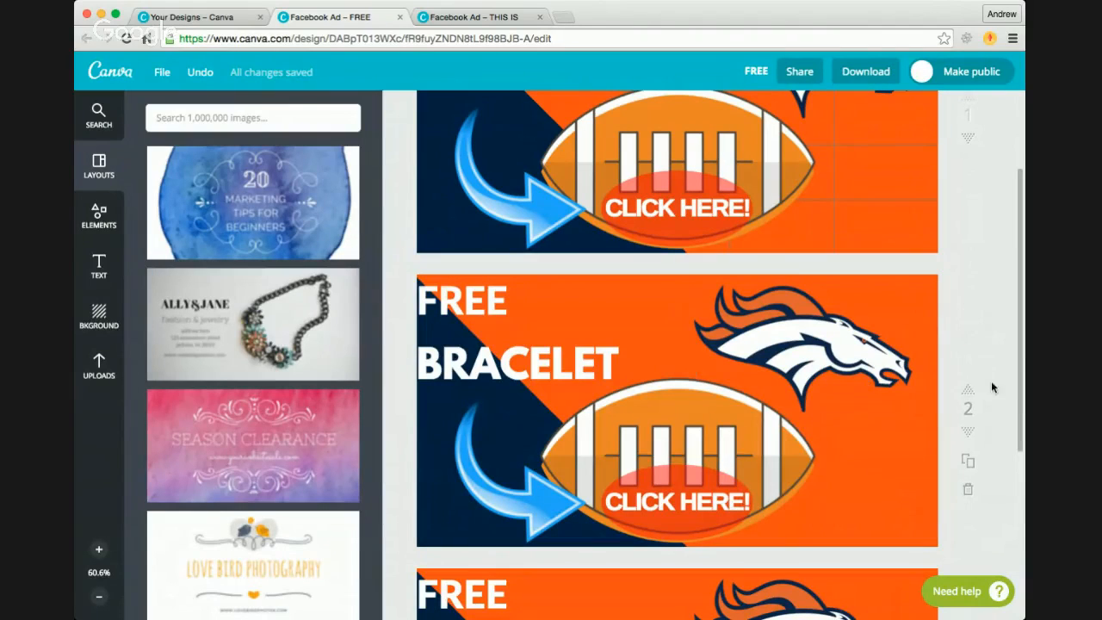
{"action": "scroll", "coordinate": [1006, 388], "scroll_direction": "down", "scroll_amount": 5}
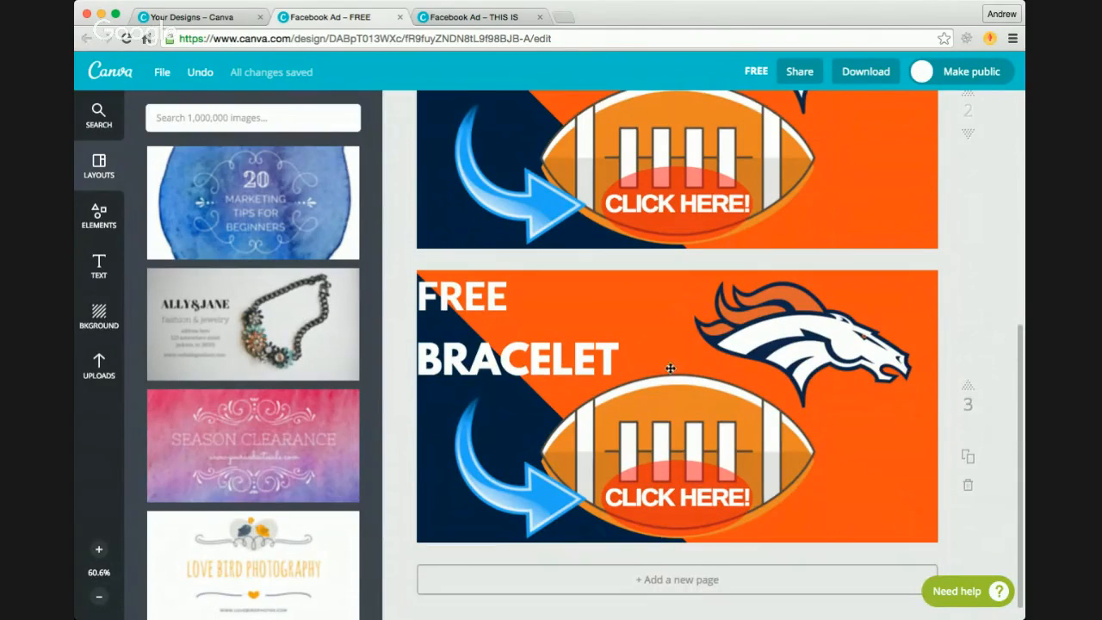
{"action": "double_click", "coordinate": [550, 355]}
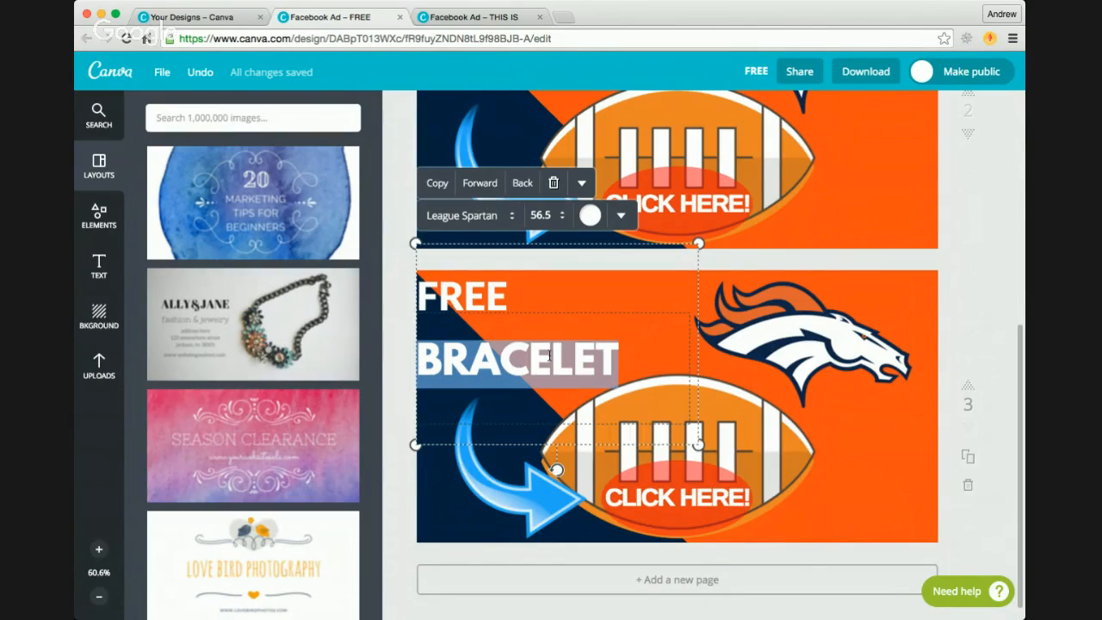
{"action": "type", "text": "INFO"}
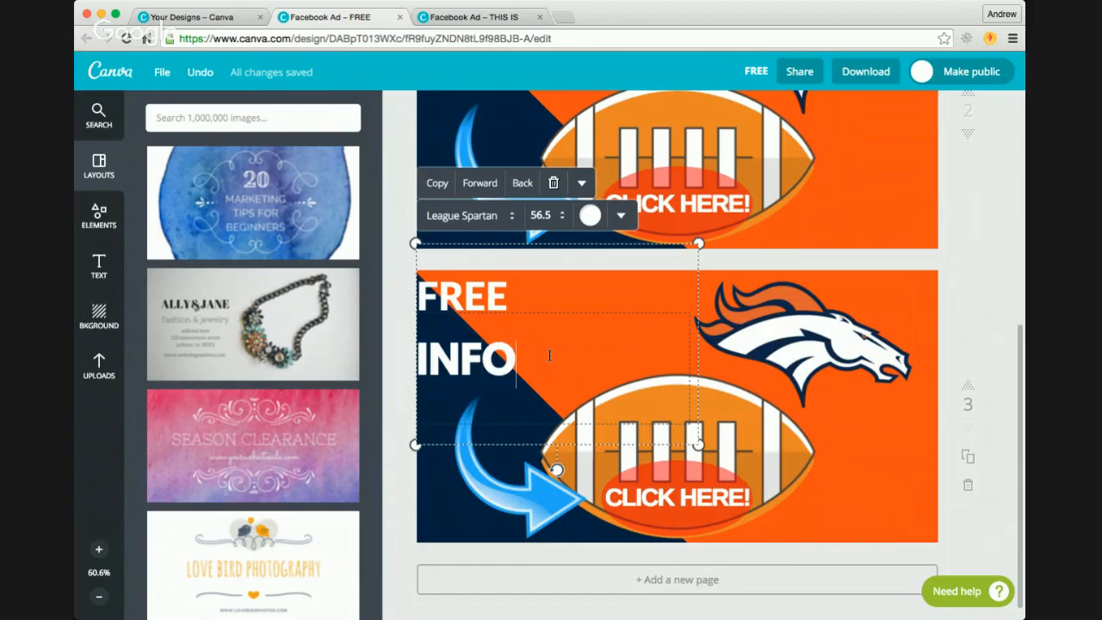
{"action": "left_click", "coordinate": [993, 414]}
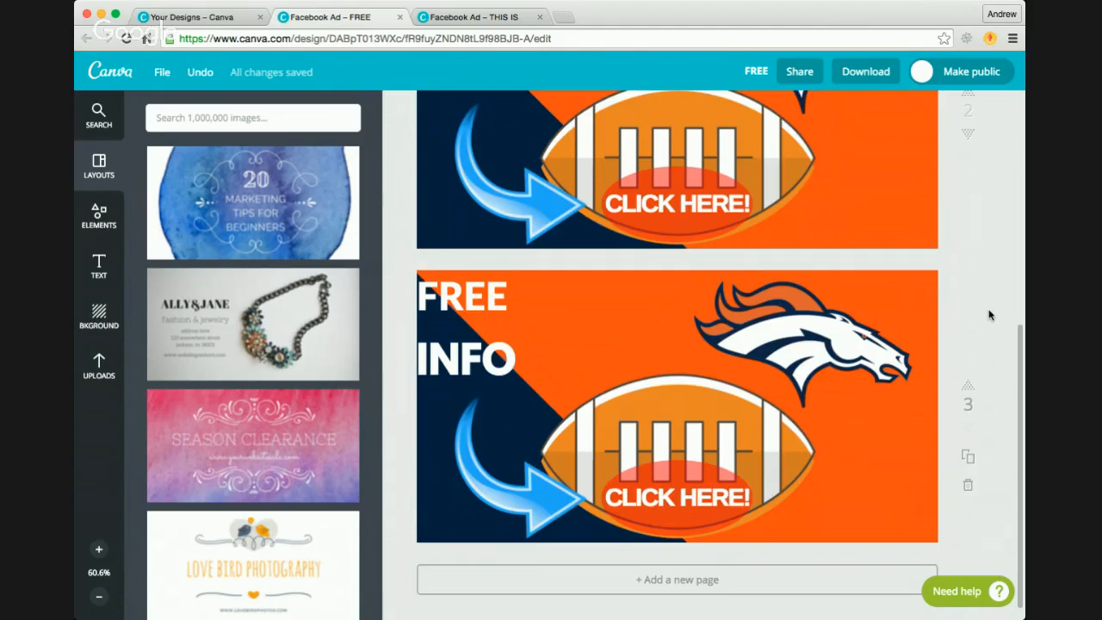
Step: Return to the Your Designs page and open the full list of design formats
{"action": "scroll", "coordinate": [989, 311], "scroll_direction": "up", "scroll_amount": 5}
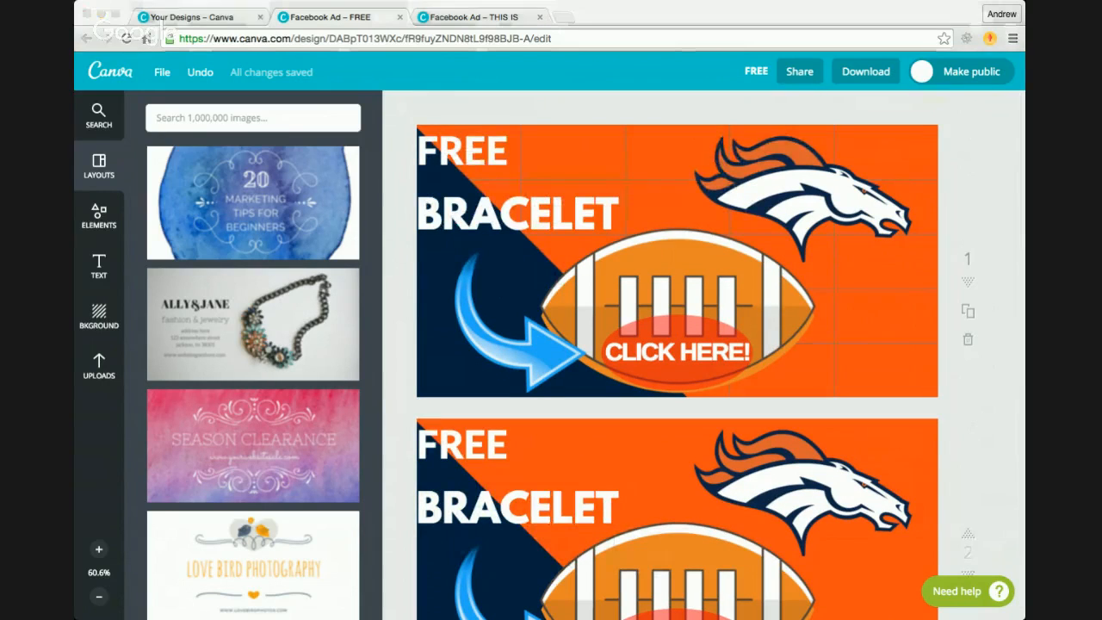
{"action": "left_click", "coordinate": [110, 435]}
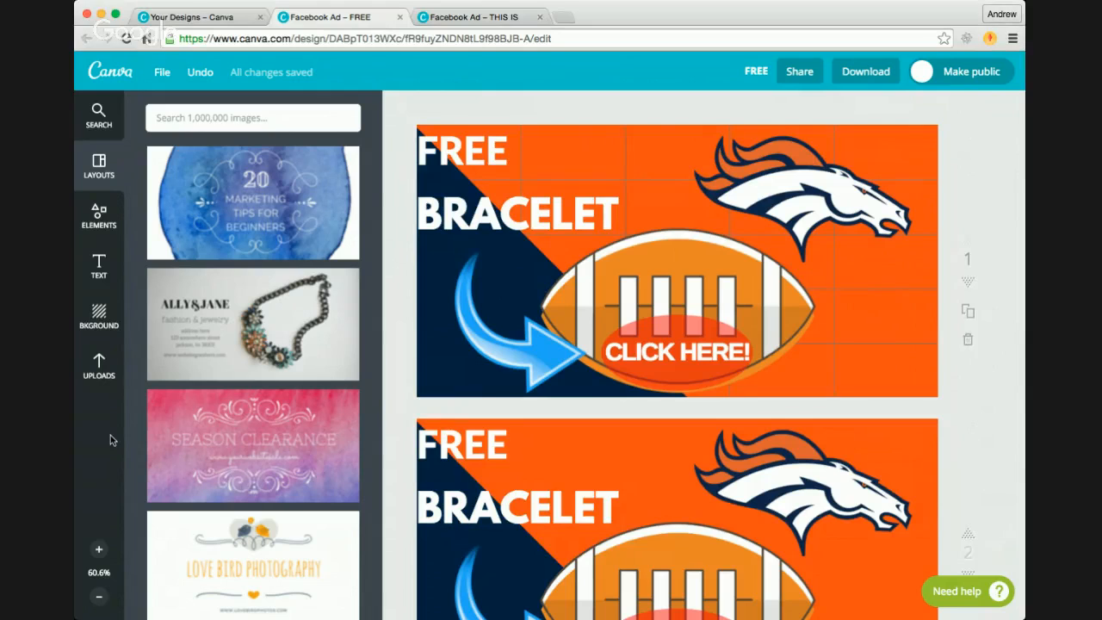
{"action": "left_click", "coordinate": [229, 19]}
{"action": "left_click", "coordinate": [979, 174]}
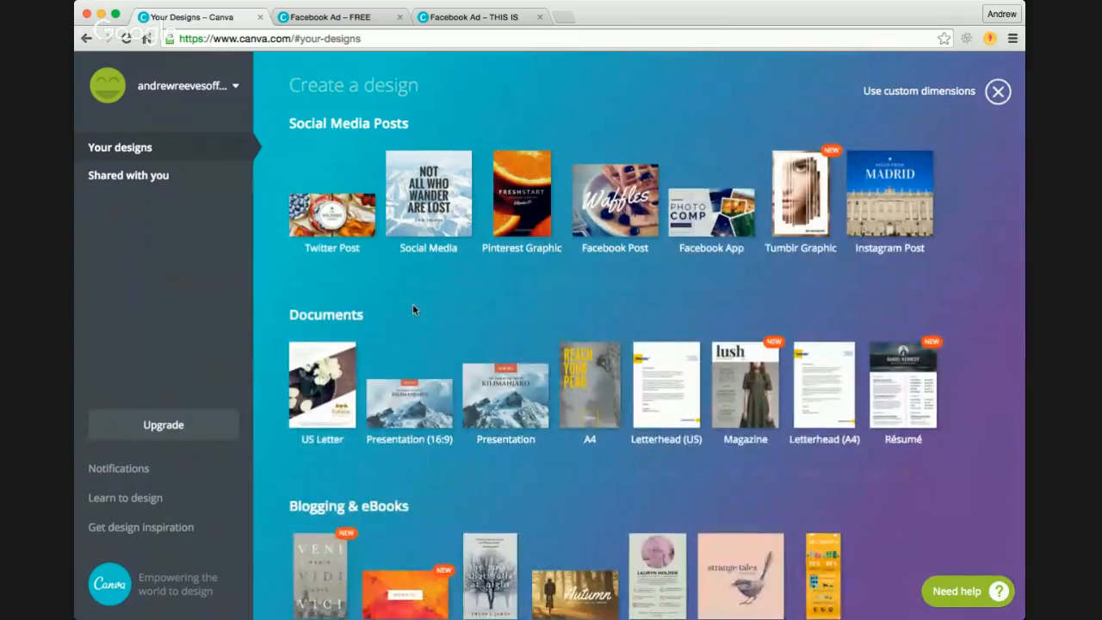
Step: Create a new blank Facebook Ad design from the Ads formats and give it a plain black background
{"action": "scroll", "coordinate": [413, 307], "scroll_direction": "down", "scroll_amount": 10}
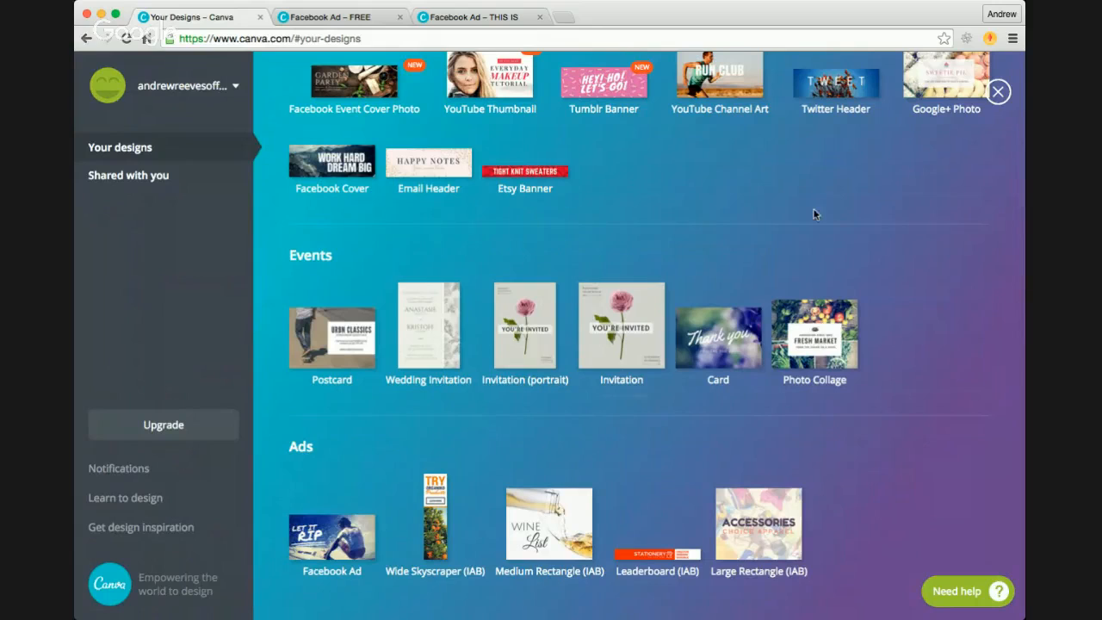
{"action": "left_click", "coordinate": [310, 534]}
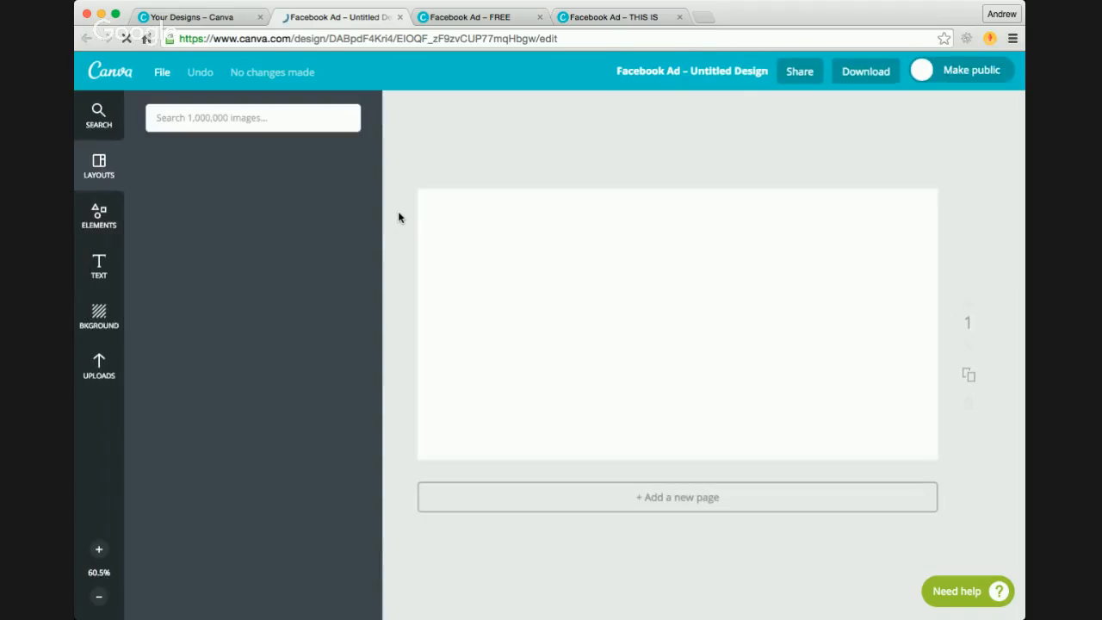
{"action": "left_click", "coordinate": [99, 315]}
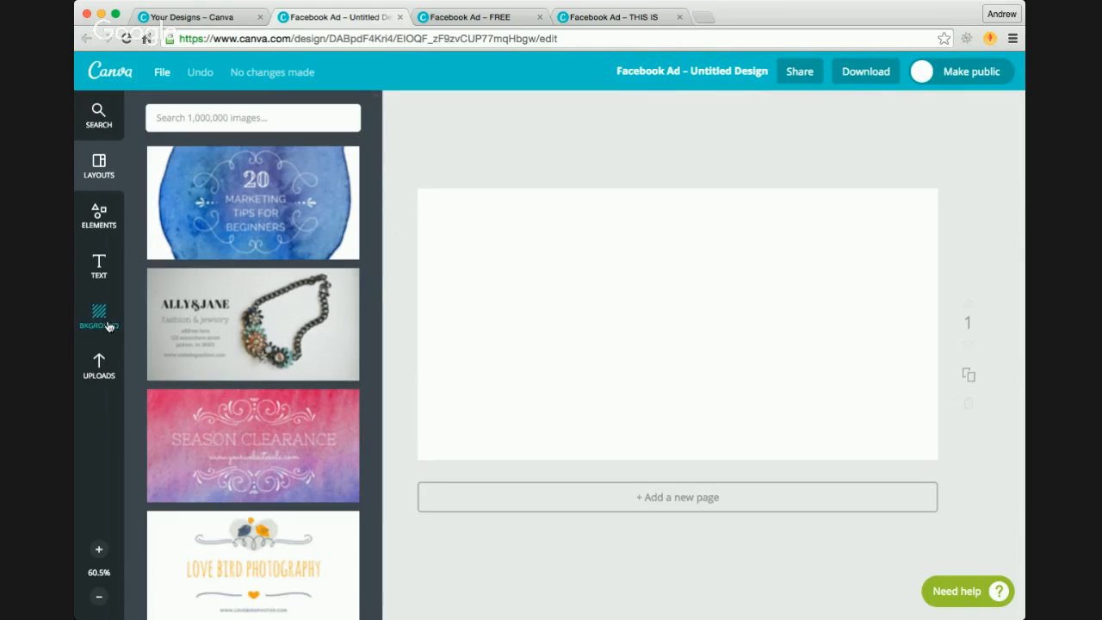
{"action": "left_click", "coordinate": [163, 161]}
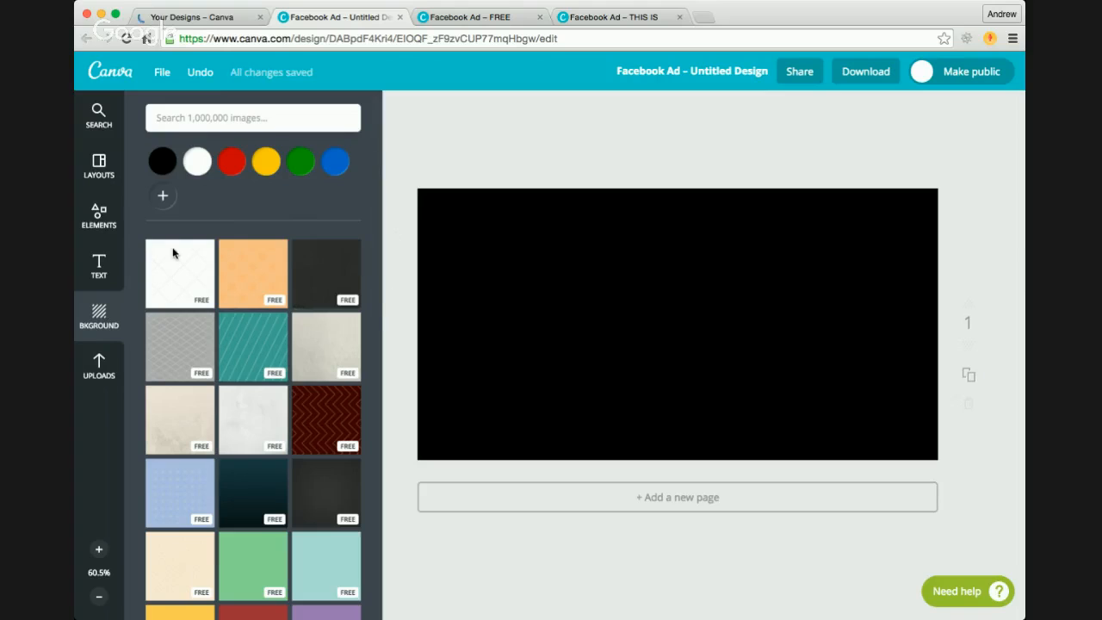
Step: Add the yellow lightbulb icon, shrink it, tilt it and place it in the right half of the black ad
{"action": "left_click", "coordinate": [111, 221]}
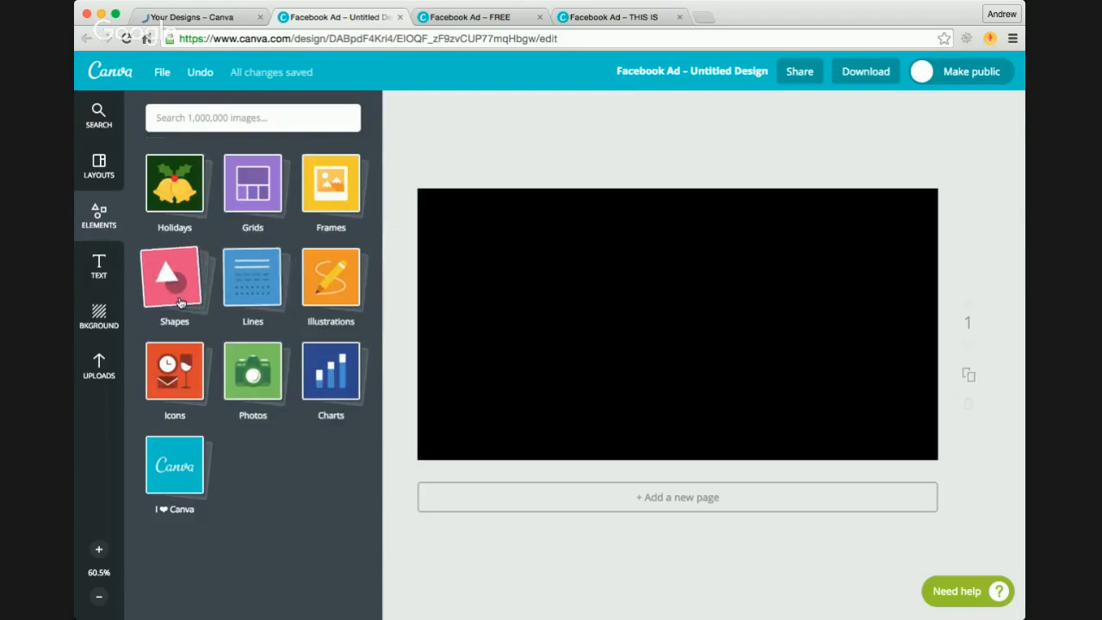
{"action": "left_click", "coordinate": [181, 379]}
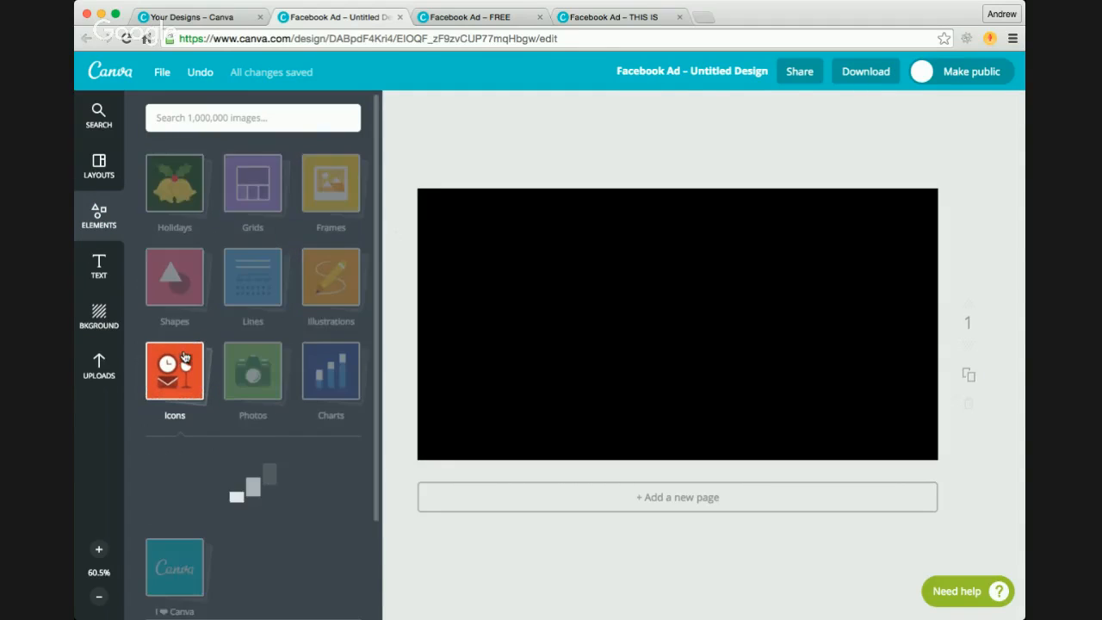
{"action": "scroll", "coordinate": [288, 413], "scroll_direction": "down", "scroll_amount": 3}
{"action": "left_click", "coordinate": [180, 280]}
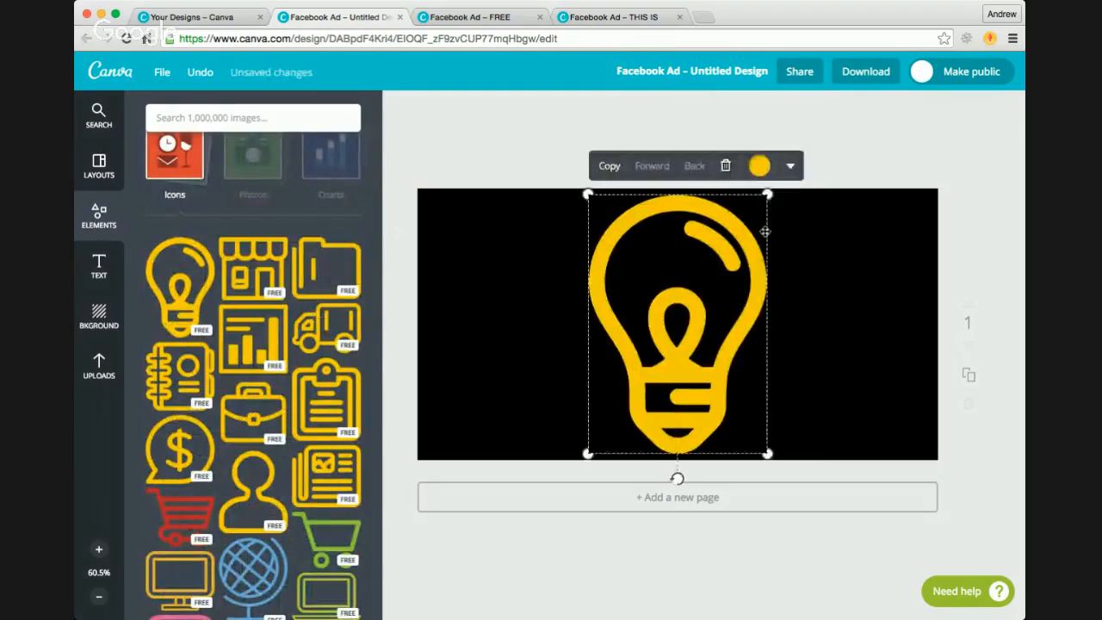
{"action": "left_click_drag", "start_coordinate": [768, 194], "coordinate": [718, 253]}
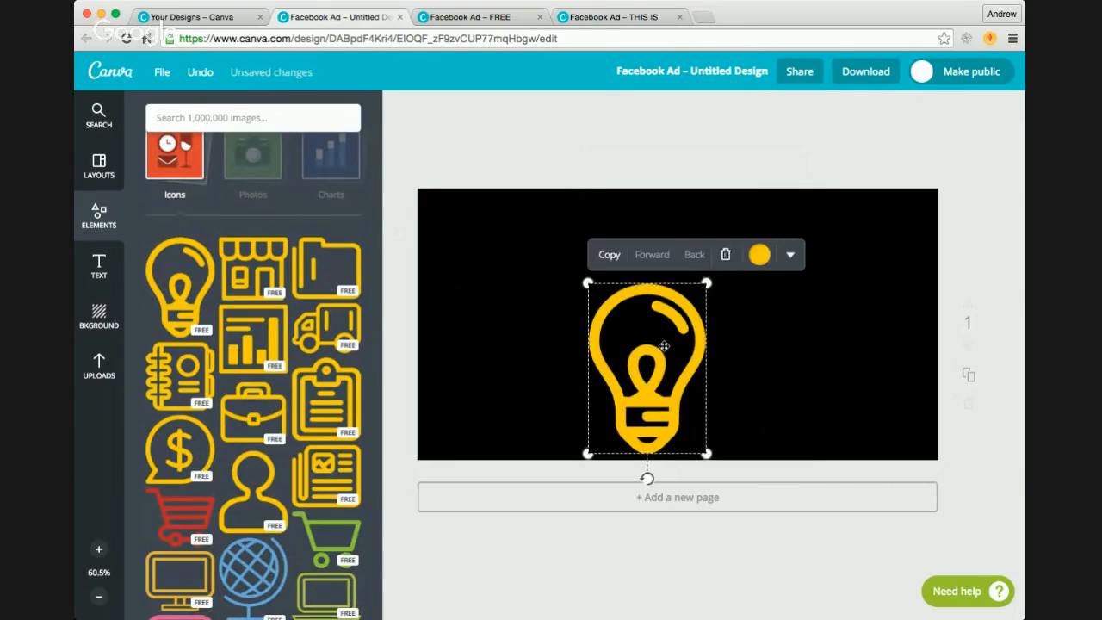
{"action": "left_click_drag", "start_coordinate": [657, 347], "coordinate": [672, 297]}
{"action": "left_click_drag", "start_coordinate": [662, 428], "coordinate": [743, 389]}
{"action": "left_click_drag", "start_coordinate": [696, 335], "coordinate": [834, 340]}
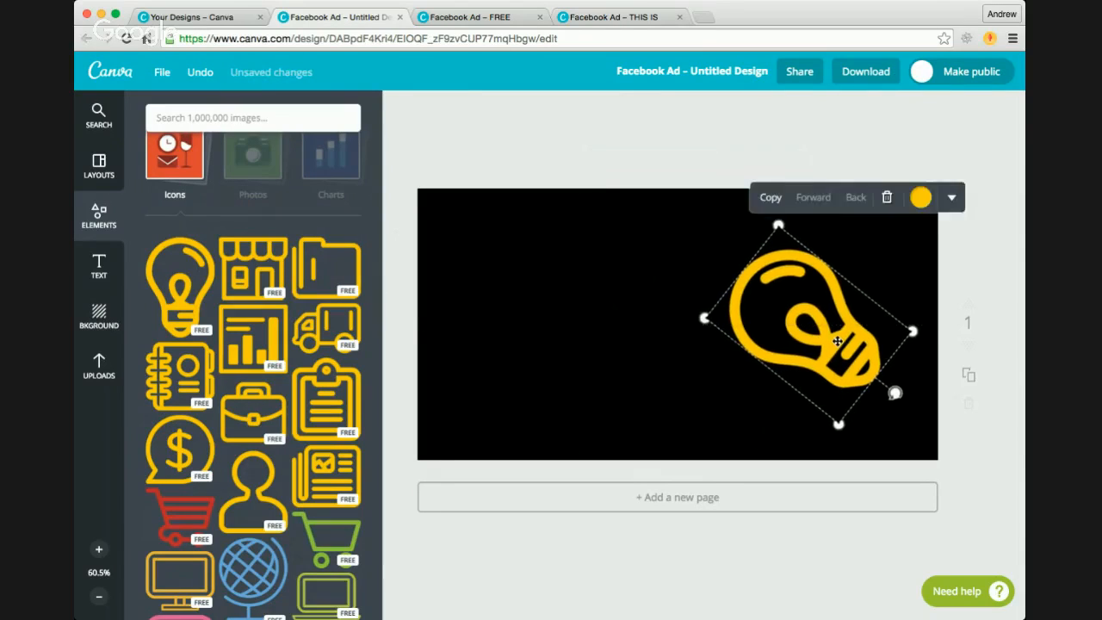
{"action": "left_click", "coordinate": [578, 270]}
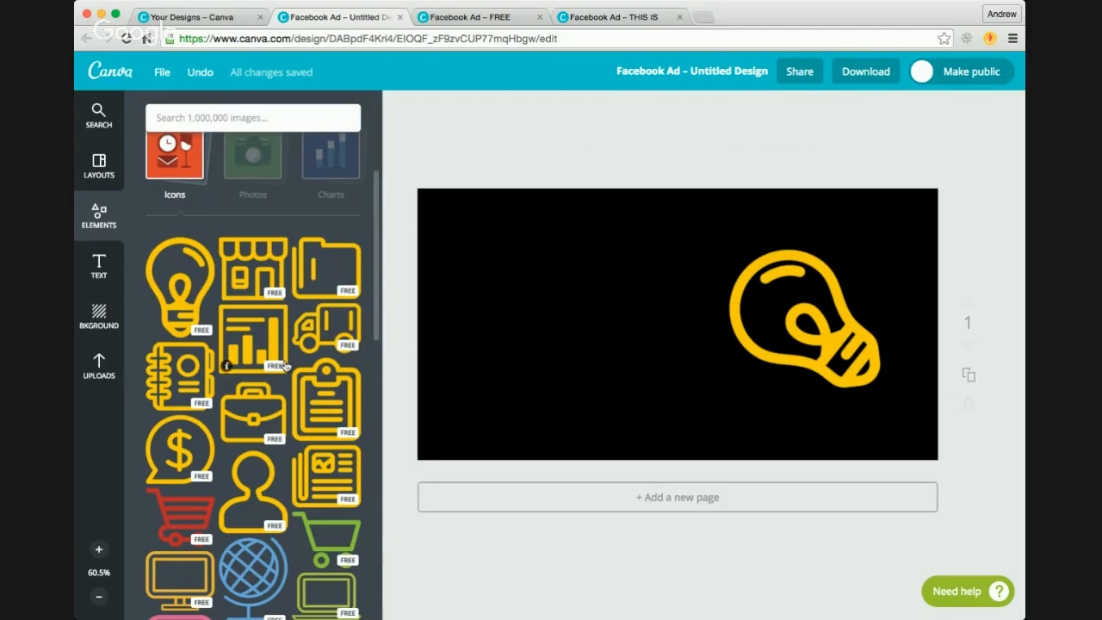
Step: Insert the uploaded round blue arrow button image and move it to the lower left area of the ad
{"action": "left_click", "coordinate": [95, 368]}
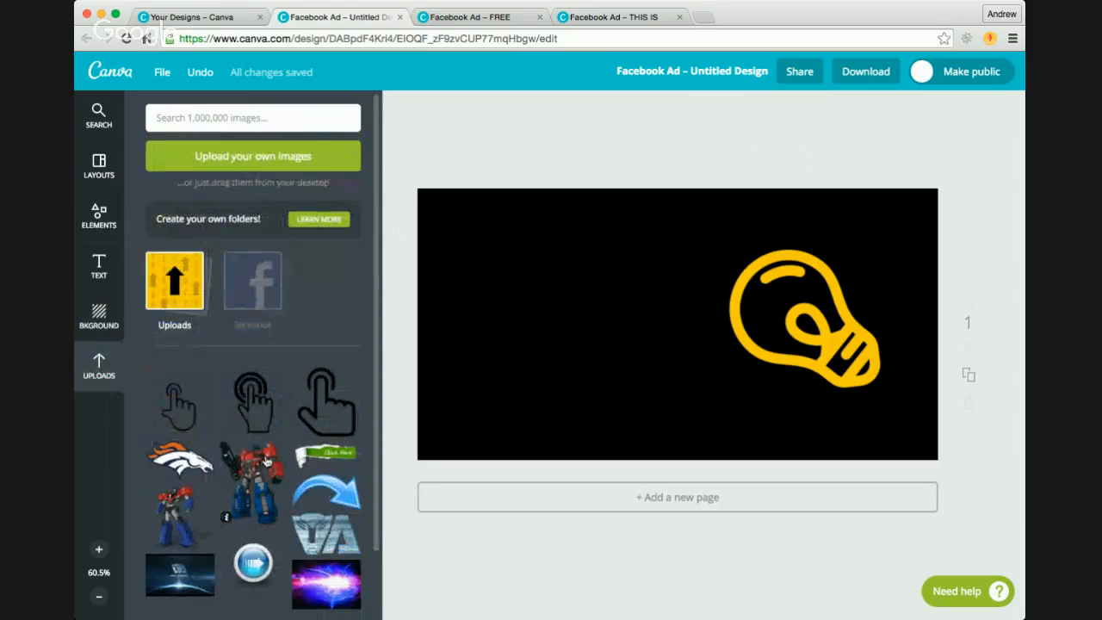
{"action": "scroll", "coordinate": [323, 480], "scroll_direction": "down", "scroll_amount": 3}
{"action": "left_click", "coordinate": [253, 491]}
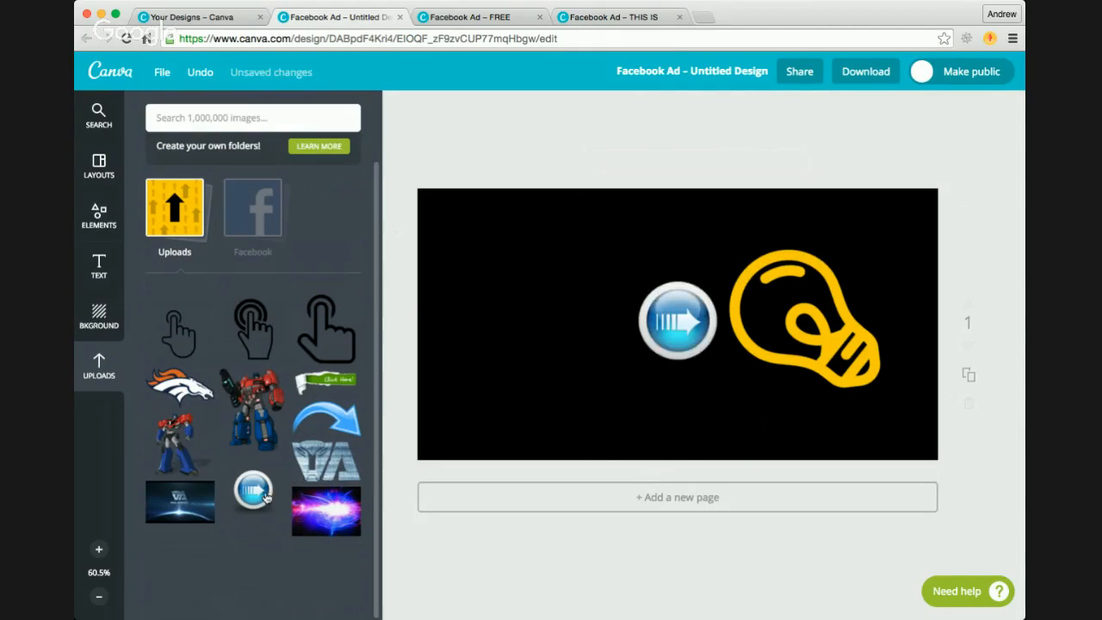
{"action": "left_click_drag", "start_coordinate": [669, 325], "coordinate": [542, 402]}
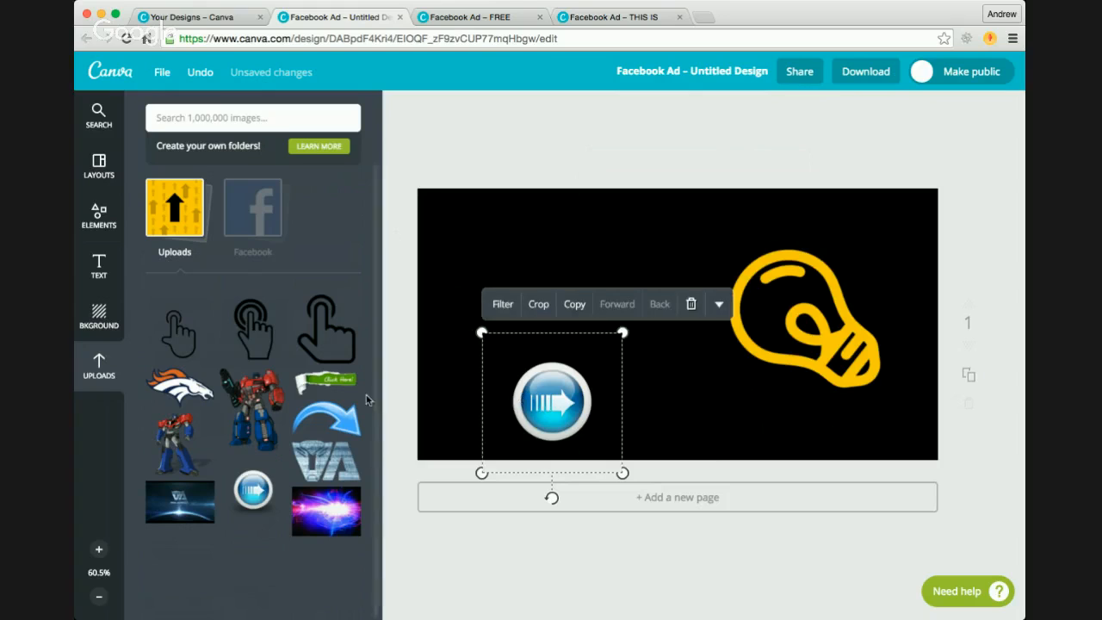
Step: Insert the uploaded green Click Here! banner, tilt it and place it across the lightbulb
{"action": "left_click", "coordinate": [341, 389]}
{"action": "left_click_drag", "start_coordinate": [715, 309], "coordinate": [808, 204]}
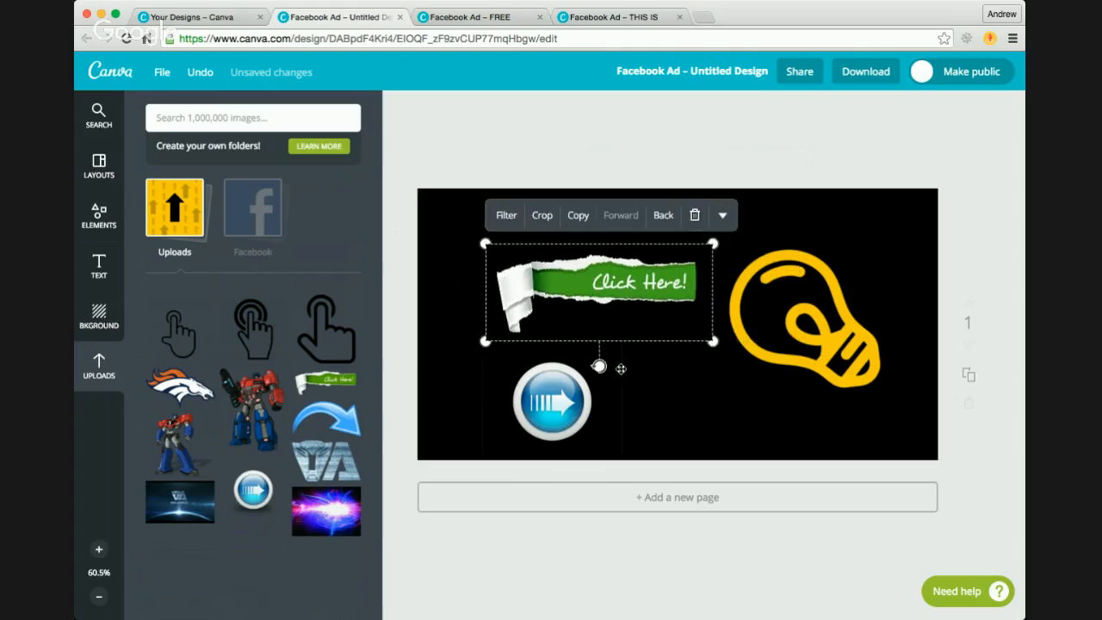
{"action": "left_click_drag", "start_coordinate": [620, 366], "coordinate": [562, 355]}
{"action": "left_click_drag", "start_coordinate": [595, 285], "coordinate": [759, 296]}
{"action": "left_click", "coordinate": [682, 385]}
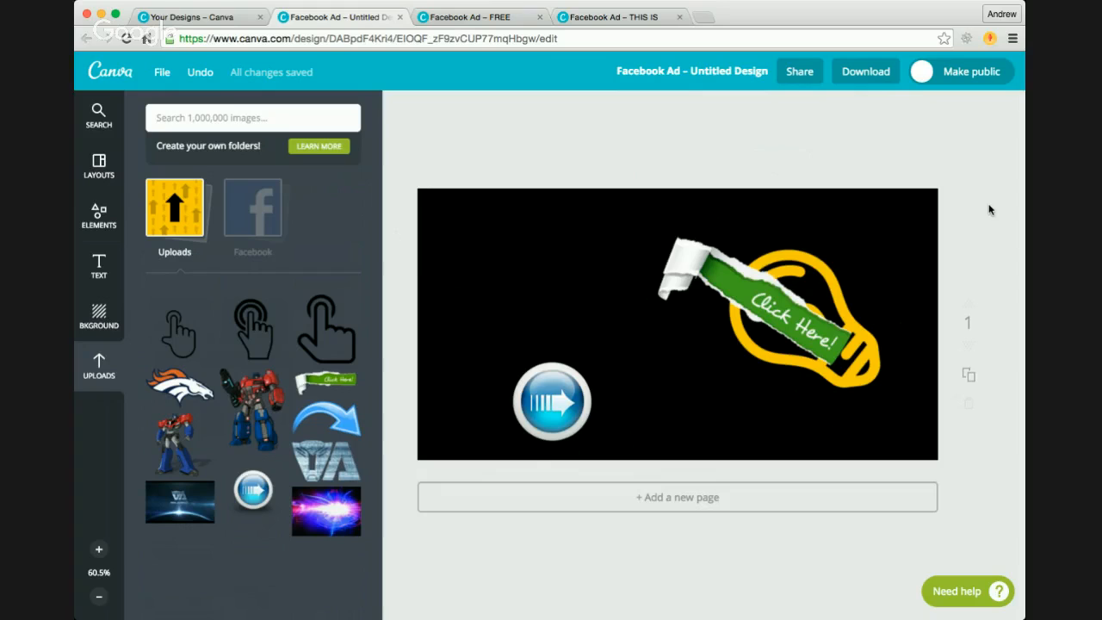
Step: Bring the Facebook Power Editor page into the browser window that holds the Canva designs
{"action": "left_click", "coordinate": [69, 396]}
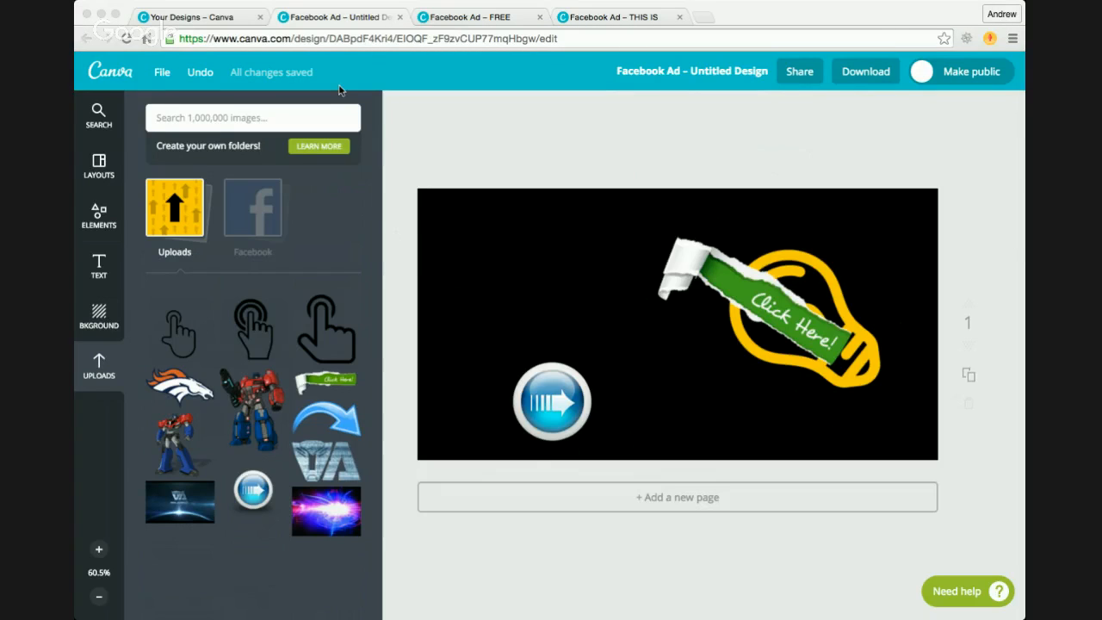
{"action": "left_click_drag", "start_coordinate": [340, 91], "coordinate": [700, 19]}
{"action": "left_click", "coordinate": [1046, 245]}
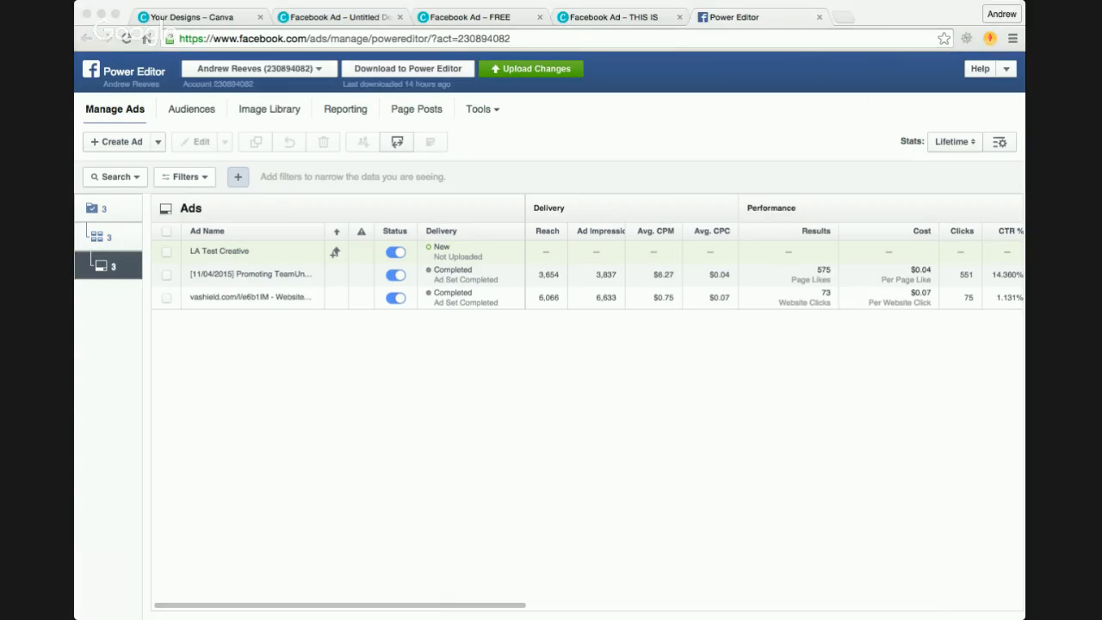
{"action": "left_click", "coordinate": [109, 342]}
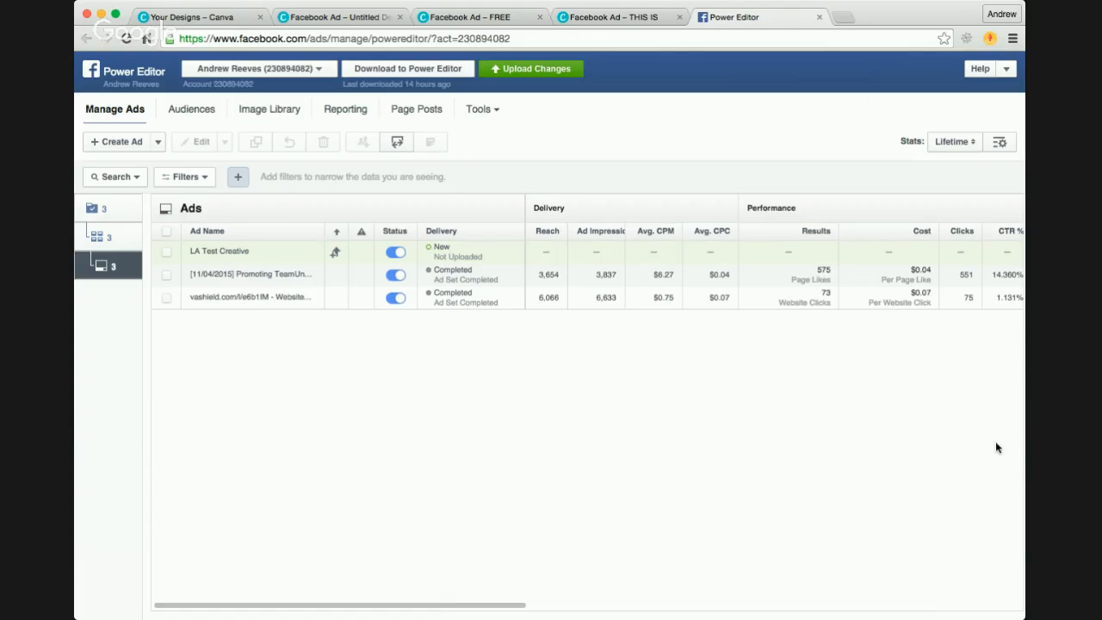
{"action": "key", "text": "super+Tab"}
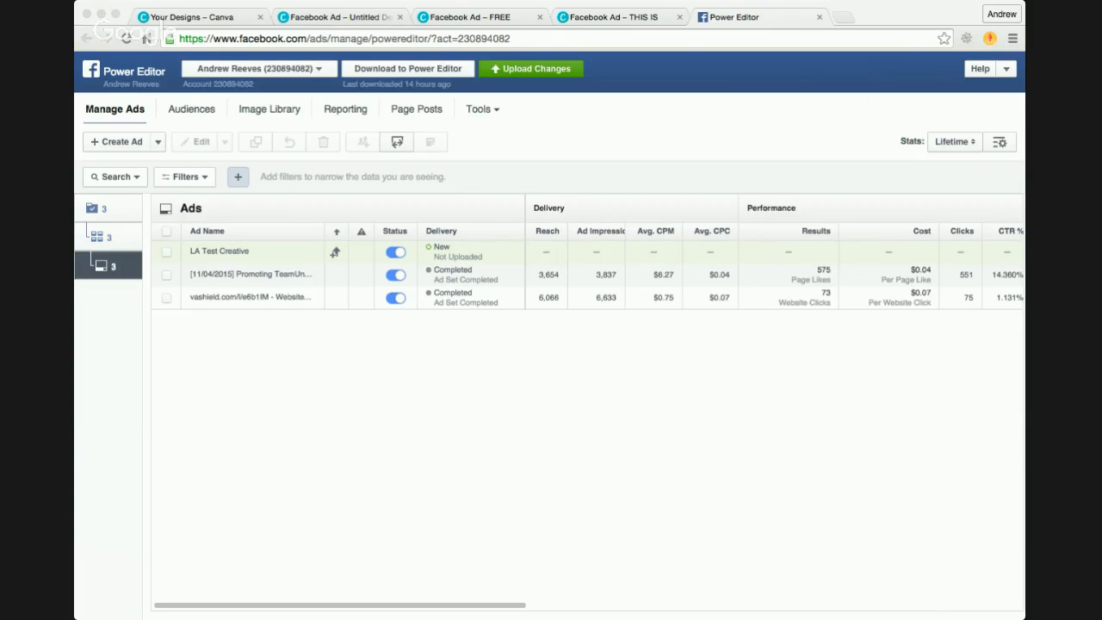
{"action": "left_click", "coordinate": [123, 327]}
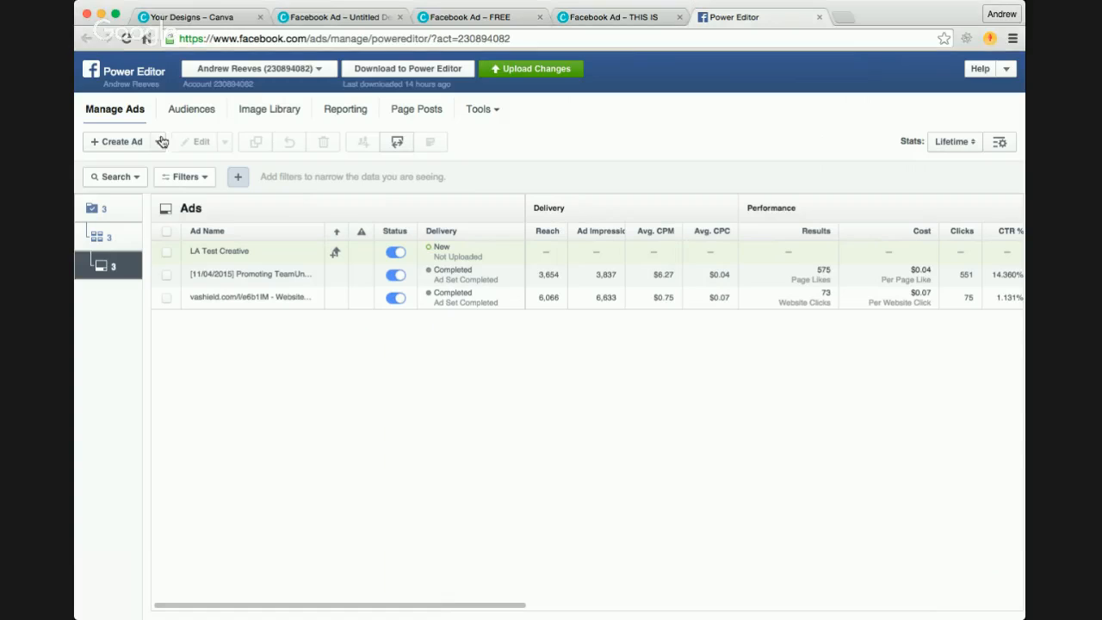
Step: Start creating an ad in a new campaign named TEST with the Lead Generation objective
{"action": "left_click", "coordinate": [130, 147]}
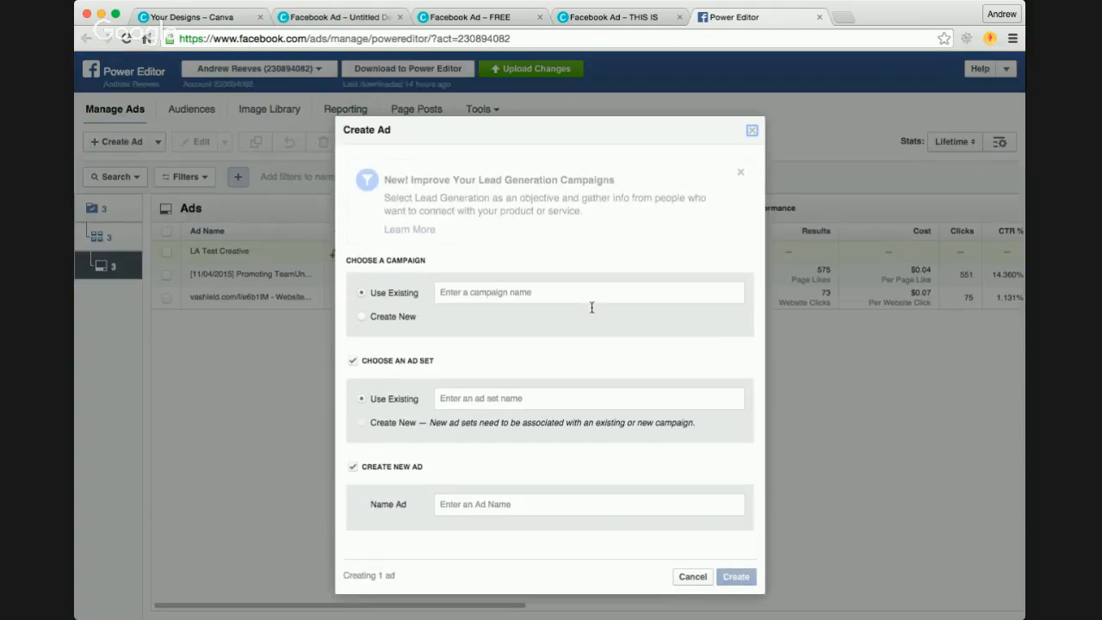
{"action": "left_click", "coordinate": [513, 295]}
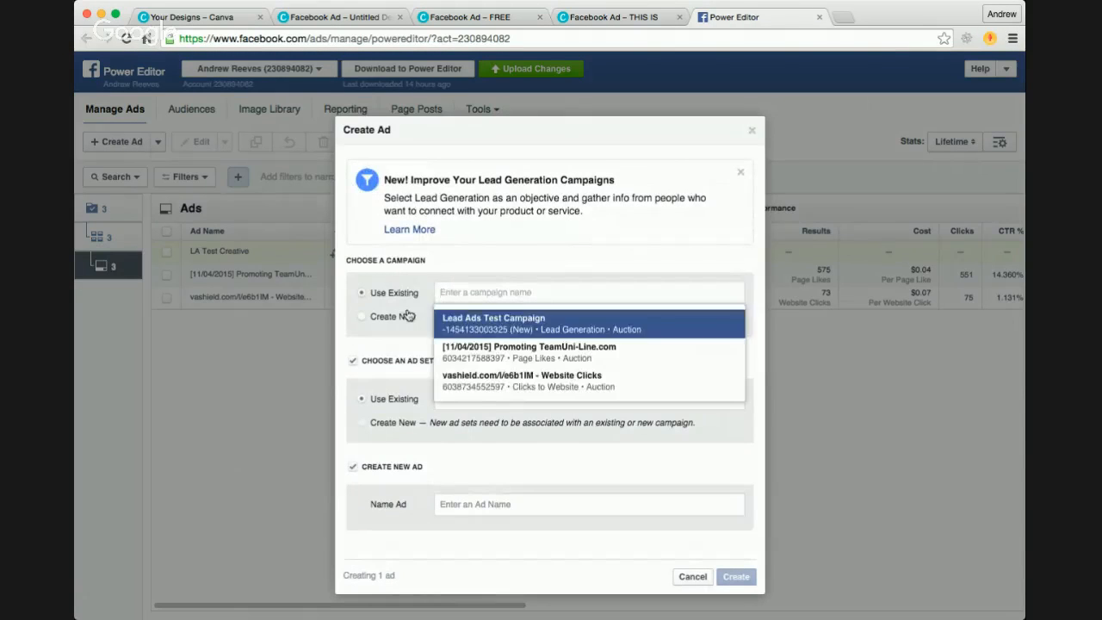
{"action": "left_click", "coordinate": [390, 316]}
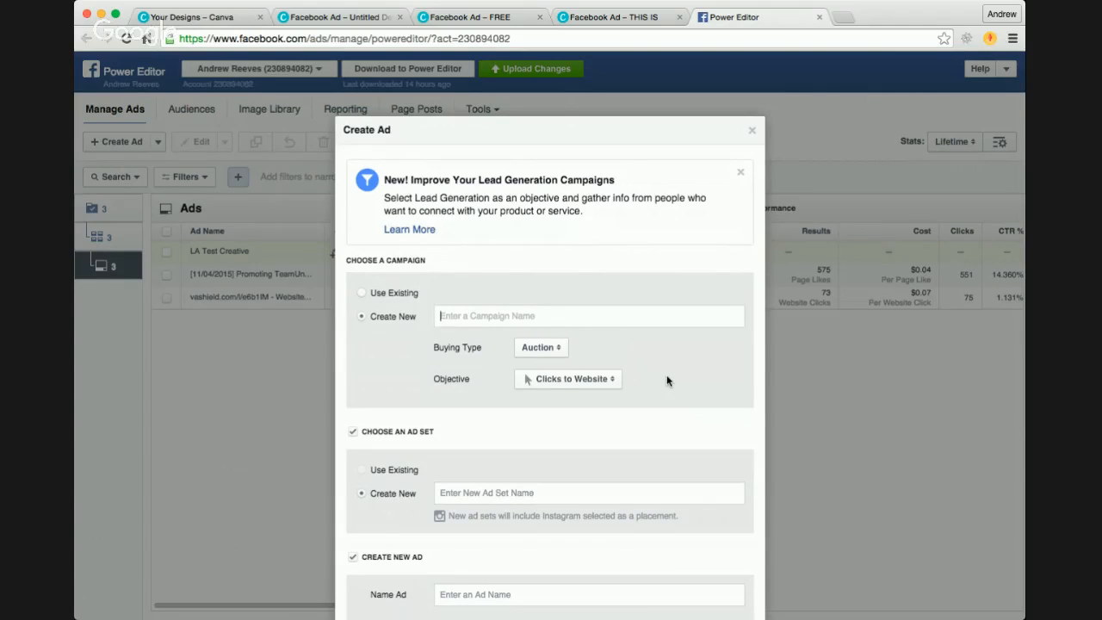
{"action": "type", "text": "TEST"}
{"action": "left_click", "coordinate": [605, 379]}
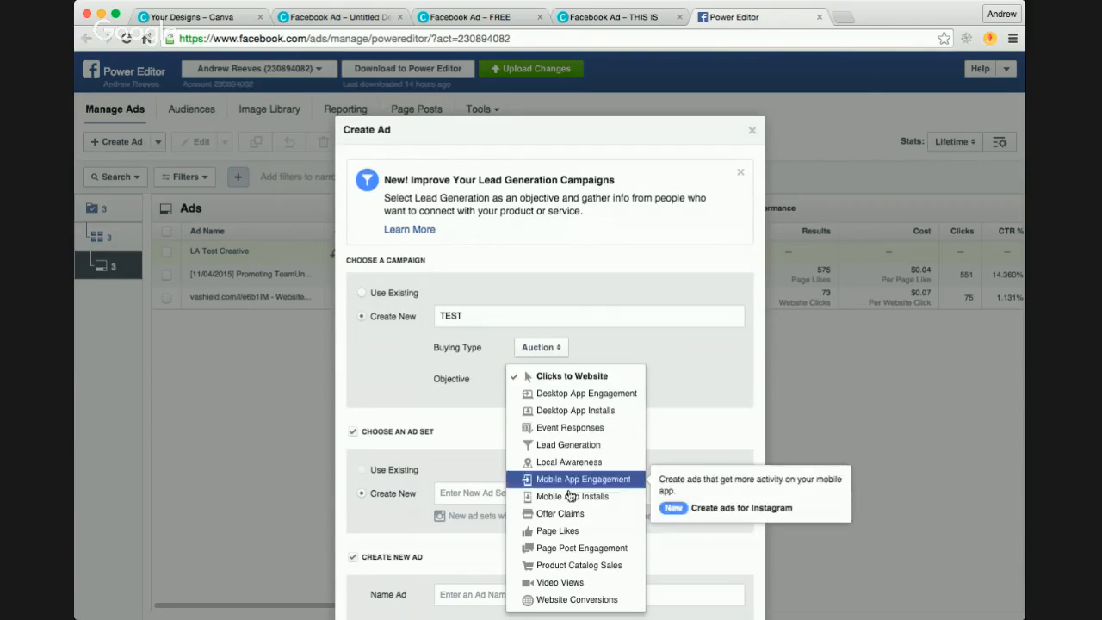
{"action": "left_click", "coordinate": [471, 399]}
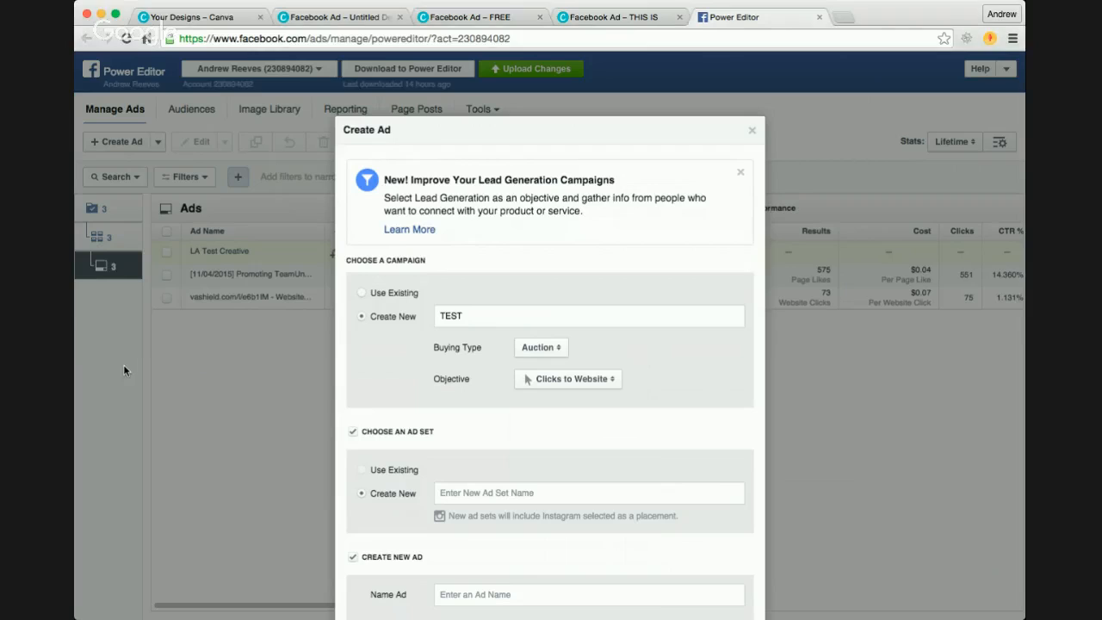
{"action": "left_click", "coordinate": [582, 382]}
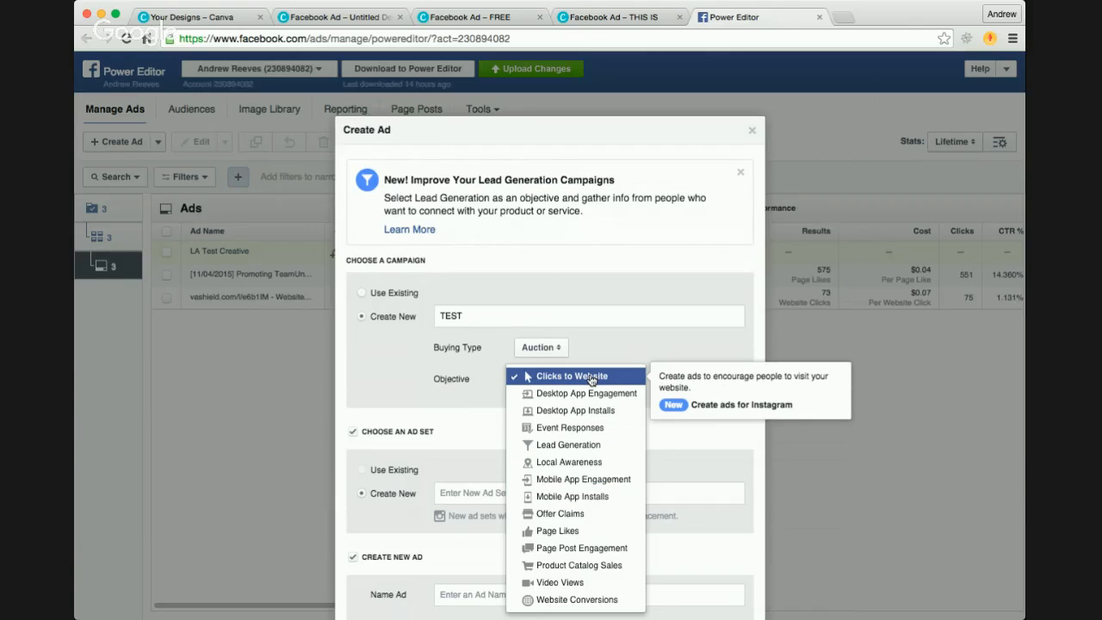
{"action": "left_click", "coordinate": [568, 446]}
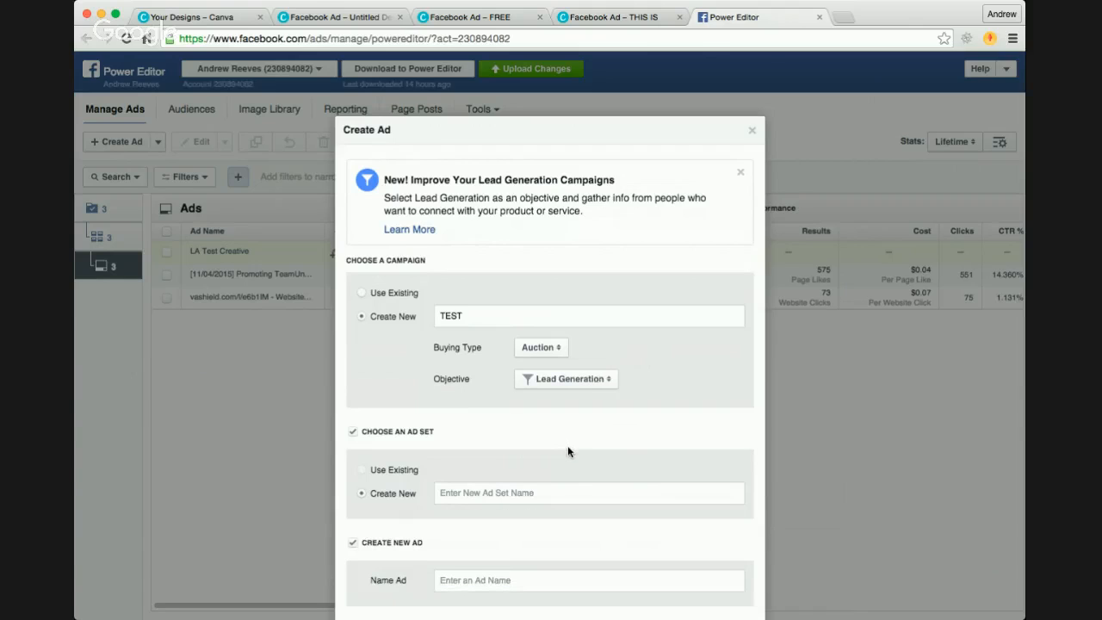
Step: Name the new ad set TEST AD SET and the ad TEST AD, and create them with the campaign
{"action": "scroll", "coordinate": [567, 445], "scroll_direction": "down", "scroll_amount": 2}
{"action": "left_click", "coordinate": [517, 422]}
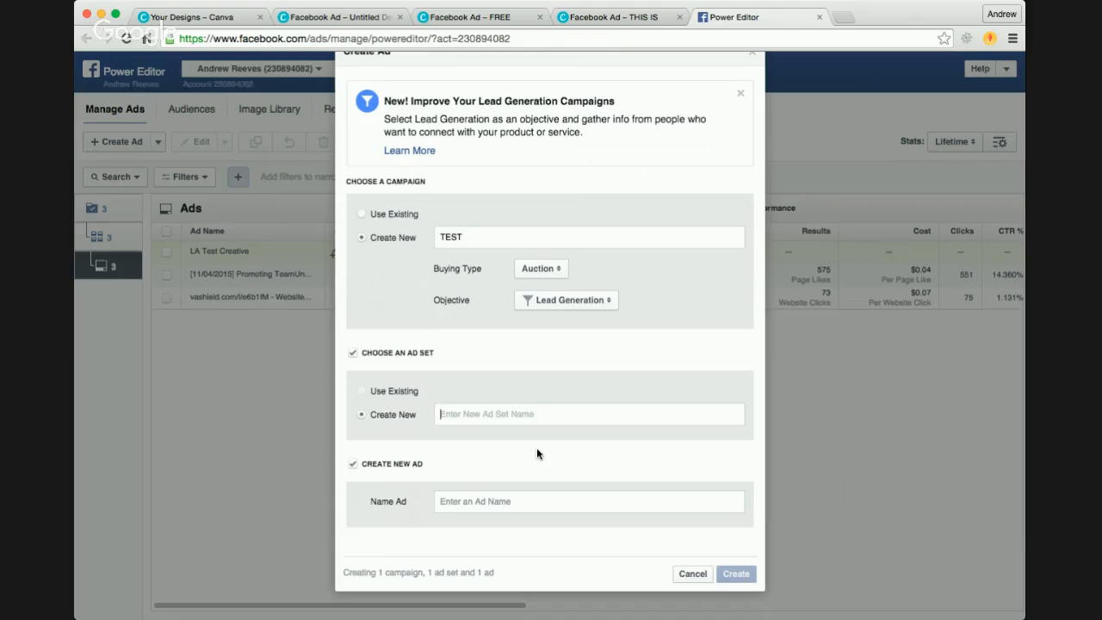
{"action": "type", "text": "TEST AD SET"}
{"action": "left_click", "coordinate": [548, 503]}
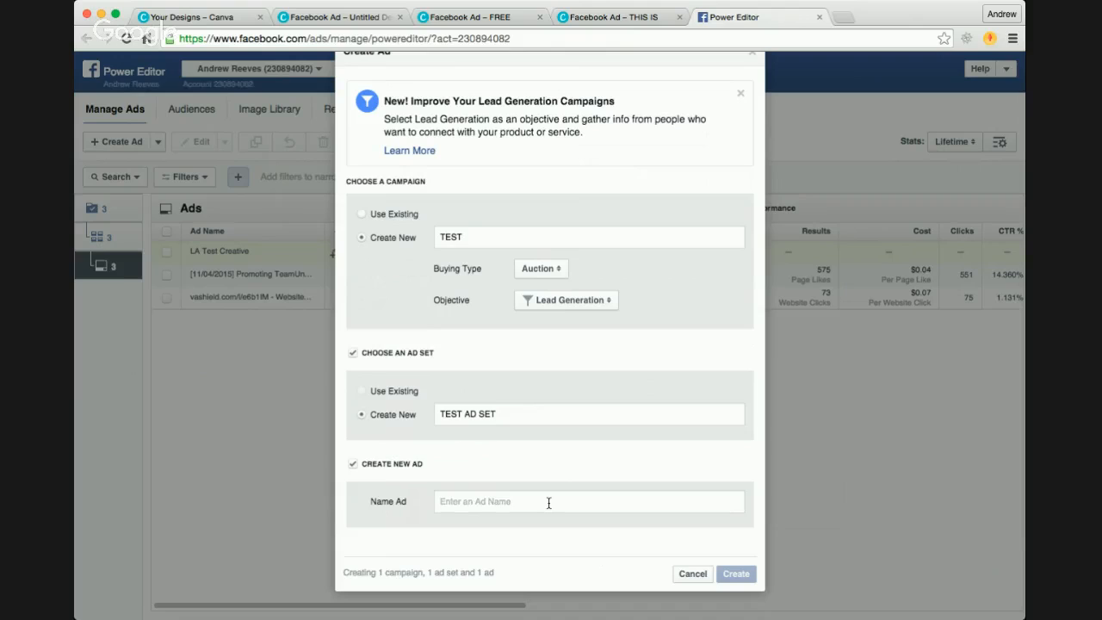
{"action": "type", "text": "TEST AD"}
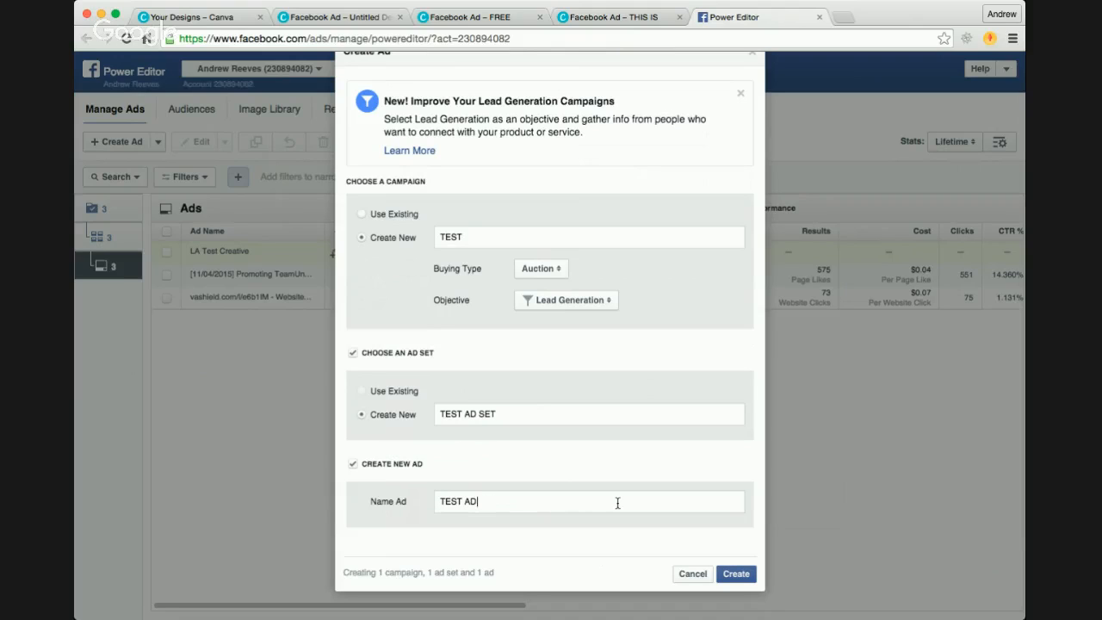
{"action": "left_click", "coordinate": [740, 579]}
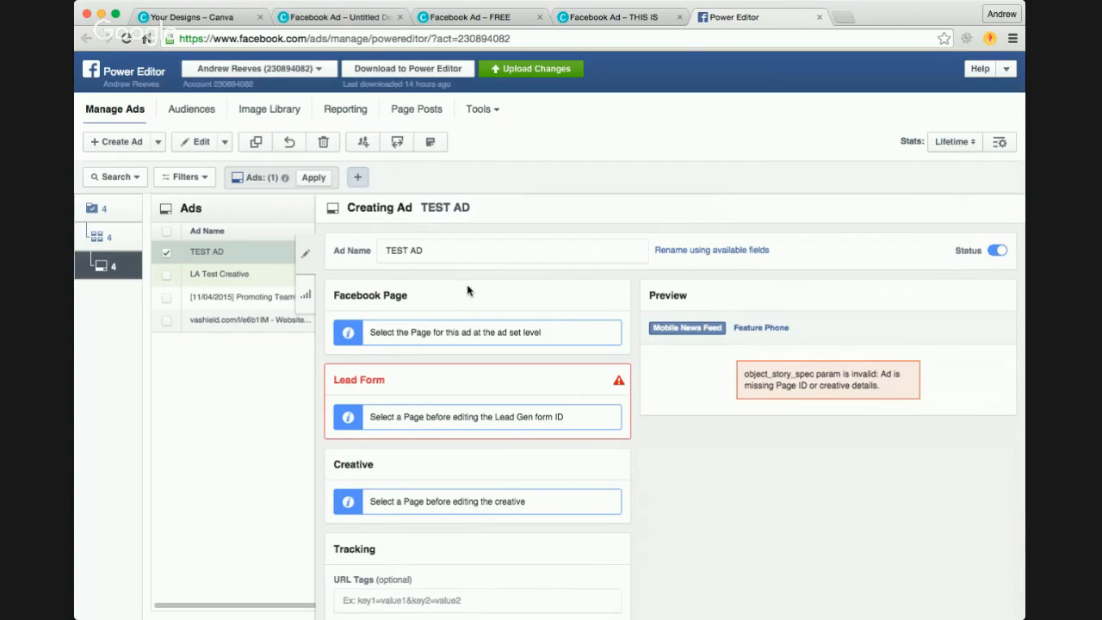
Step: Look over the settings of TEST AD, return to the campaign level and deselect the TEST campaign
{"action": "scroll", "coordinate": [468, 287], "scroll_direction": "down", "scroll_amount": 1}
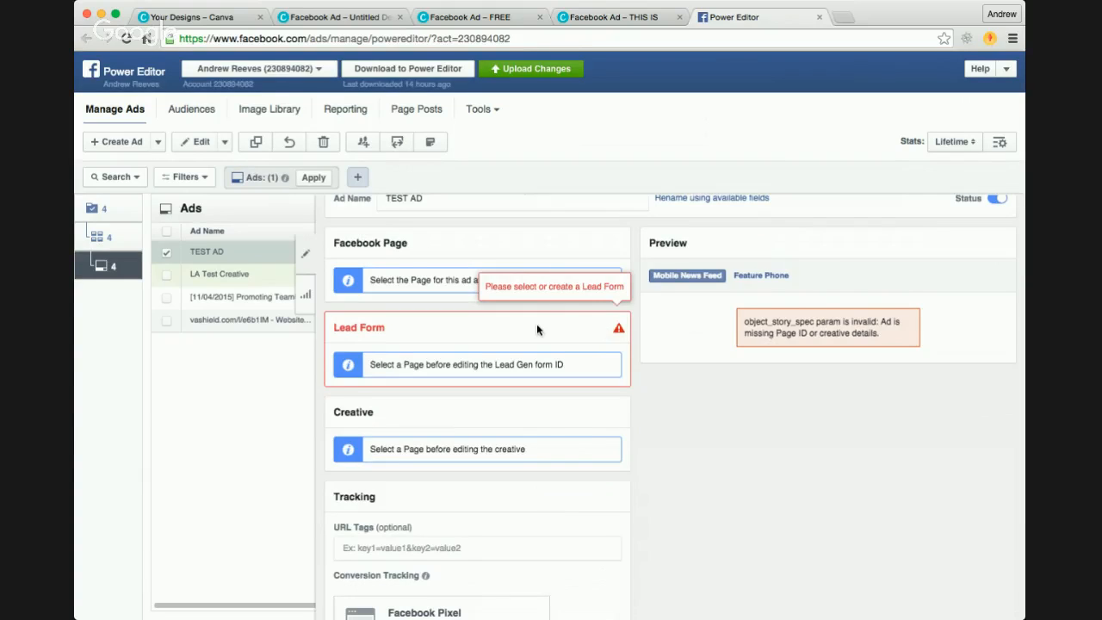
{"action": "scroll", "coordinate": [537, 324], "scroll_direction": "up", "scroll_amount": 1}
{"action": "scroll", "coordinate": [537, 324], "scroll_direction": "up", "scroll_amount": 1}
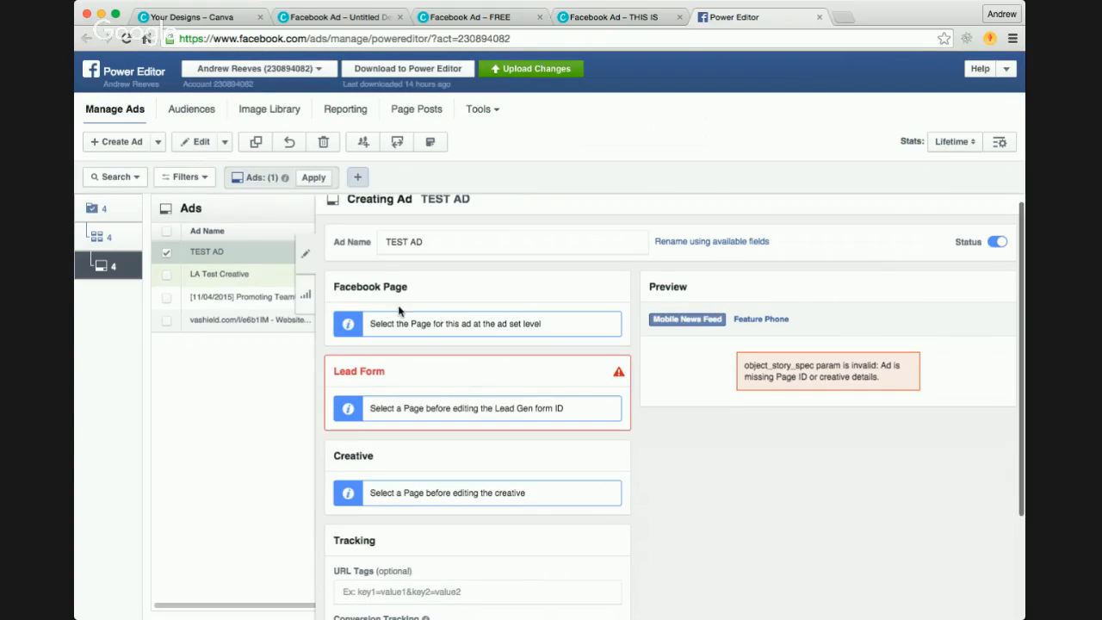
{"action": "left_click", "coordinate": [96, 211]}
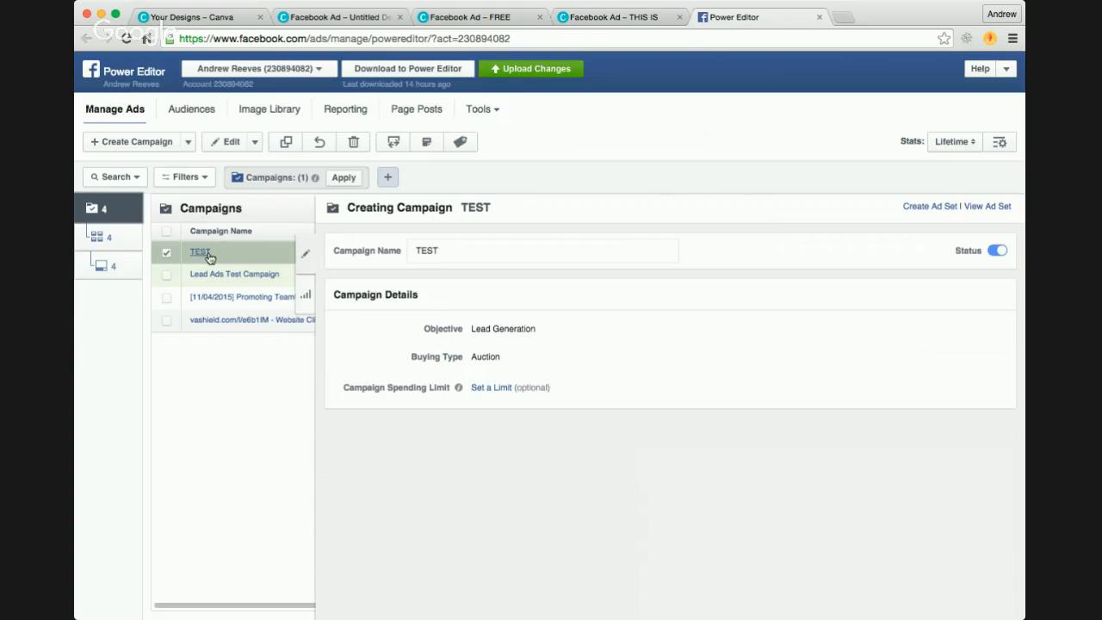
{"action": "left_click", "coordinate": [166, 253]}
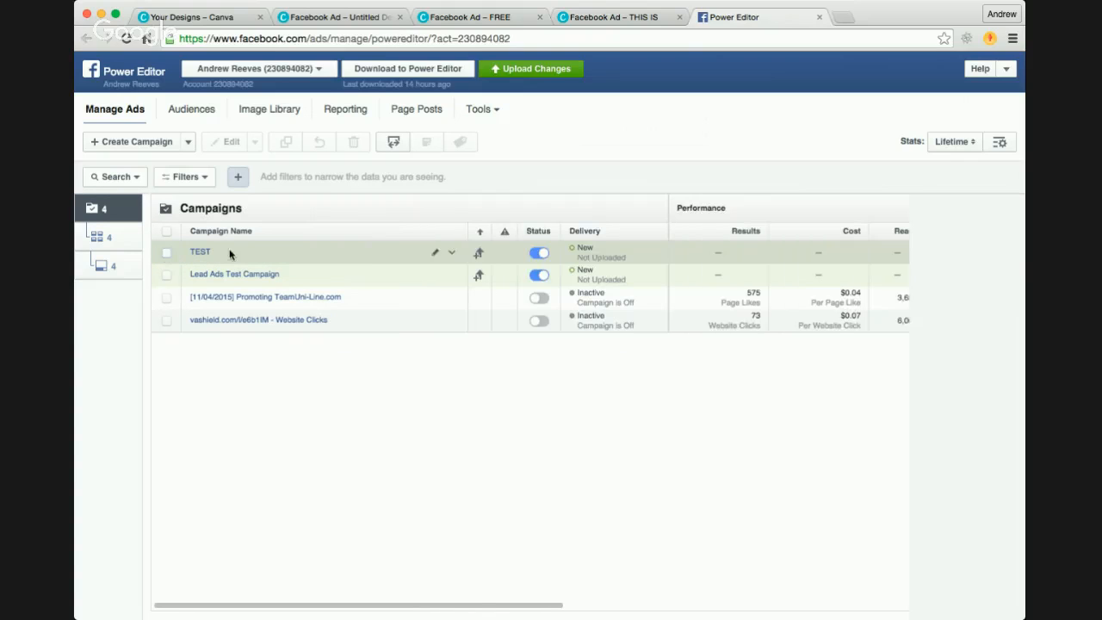
Step: Open the TEST campaign's TEST AD SET for editing and choose the Facebook page named after the account holder
{"action": "left_click", "coordinate": [167, 253]}
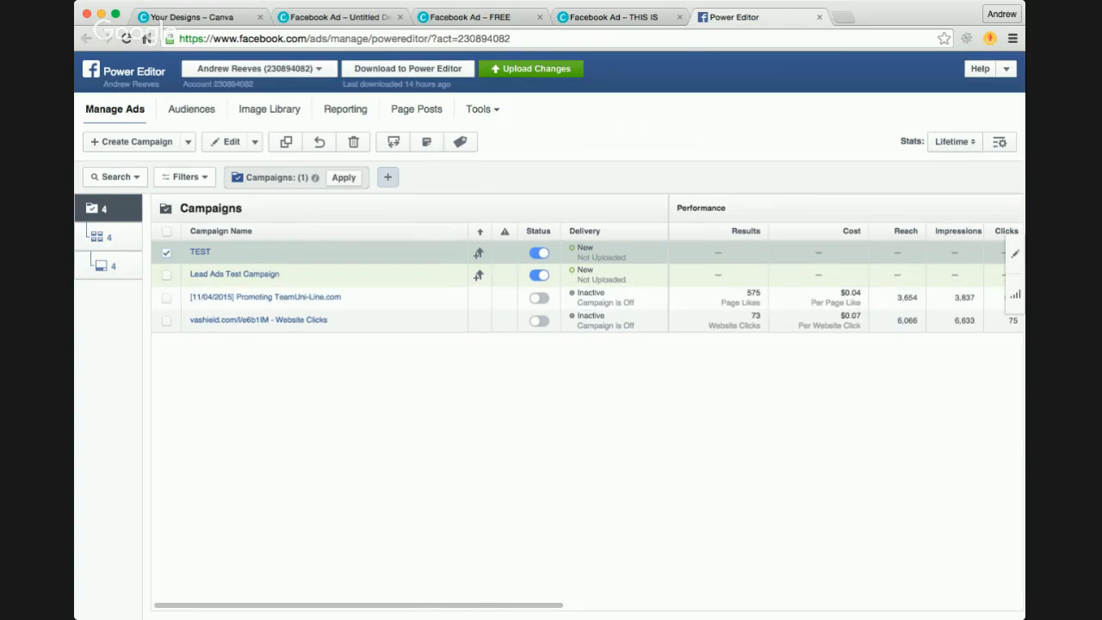
{"action": "left_click", "coordinate": [1016, 257]}
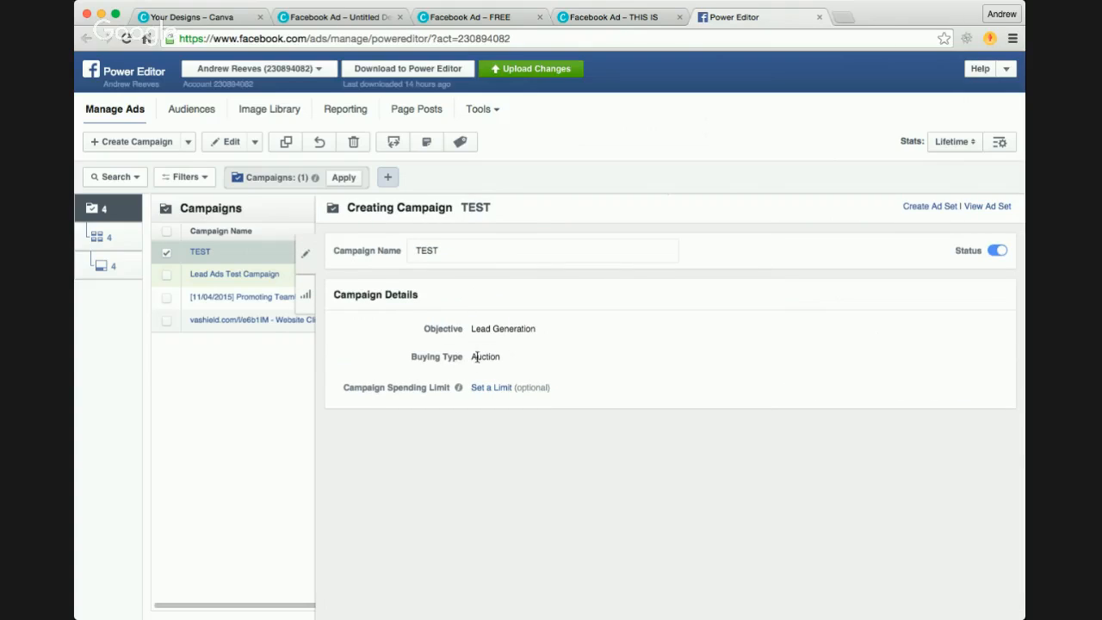
{"action": "left_click", "coordinate": [95, 240]}
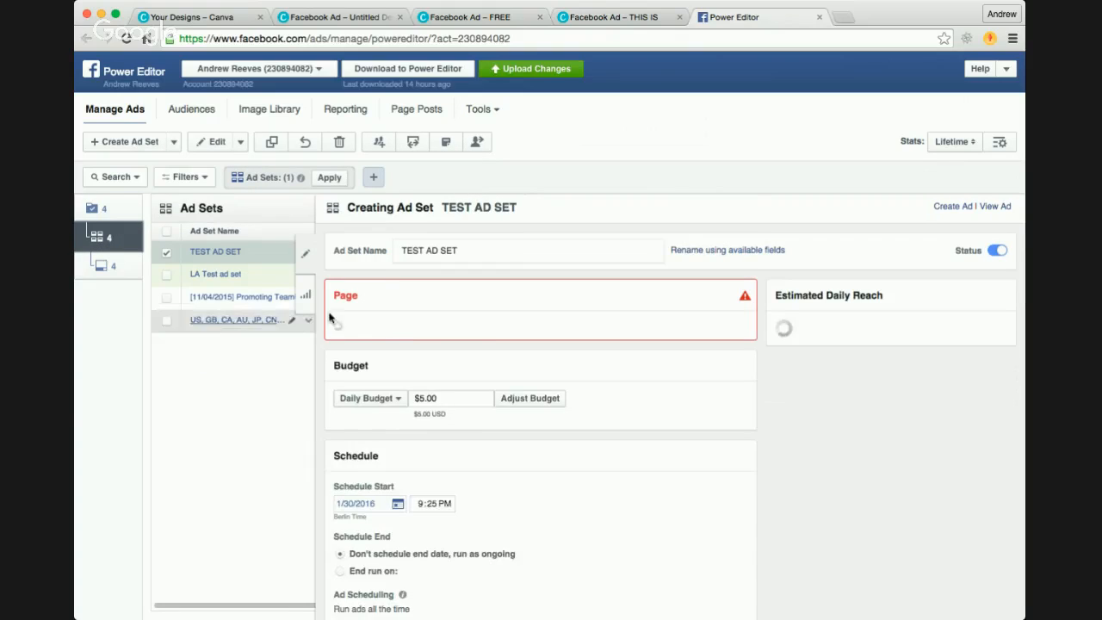
{"action": "left_click", "coordinate": [388, 349]}
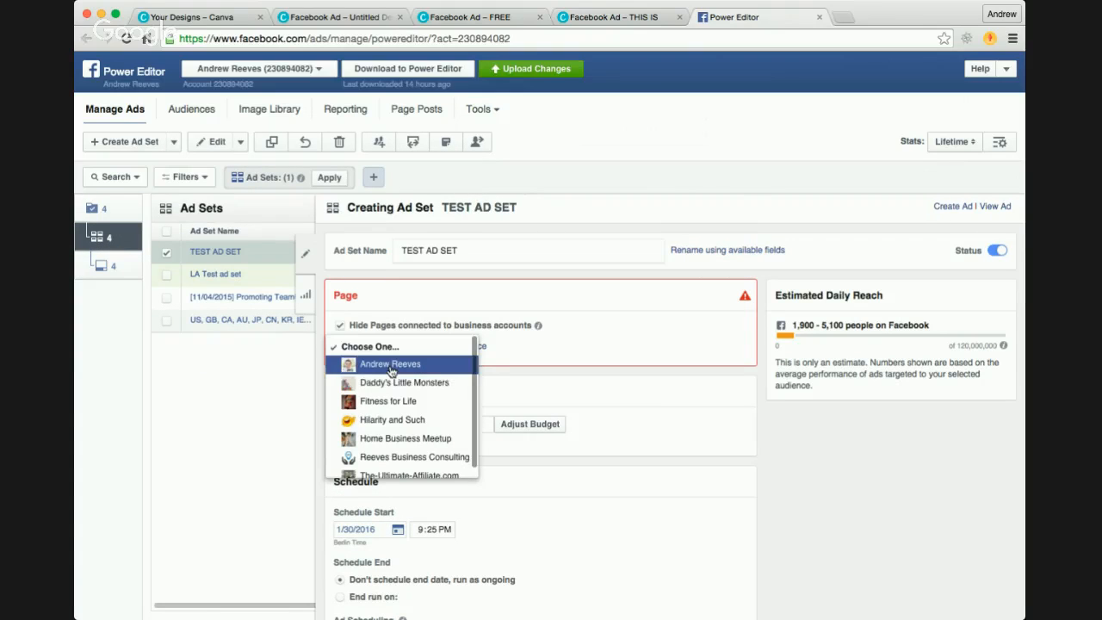
{"action": "left_click", "coordinate": [391, 364]}
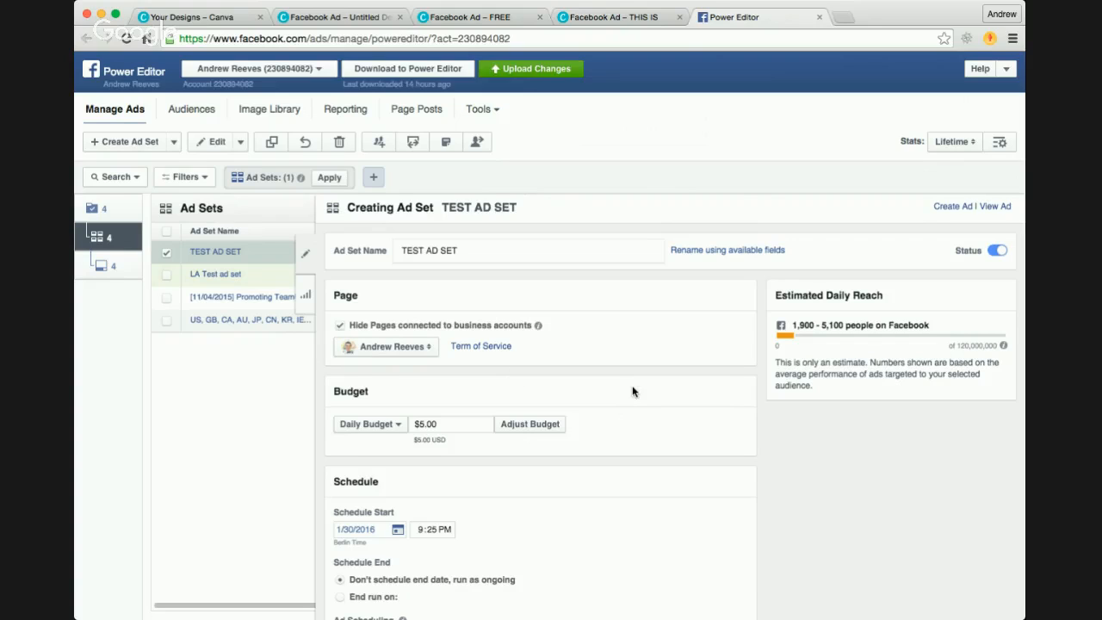
{"action": "left_click", "coordinate": [342, 327]}
{"action": "left_click", "coordinate": [341, 327]}
Step: Look over the budget, schedule, audience, placement, optimization and delivery settings of TEST AD SET
{"action": "scroll", "coordinate": [589, 375], "scroll_direction": "down", "scroll_amount": 3}
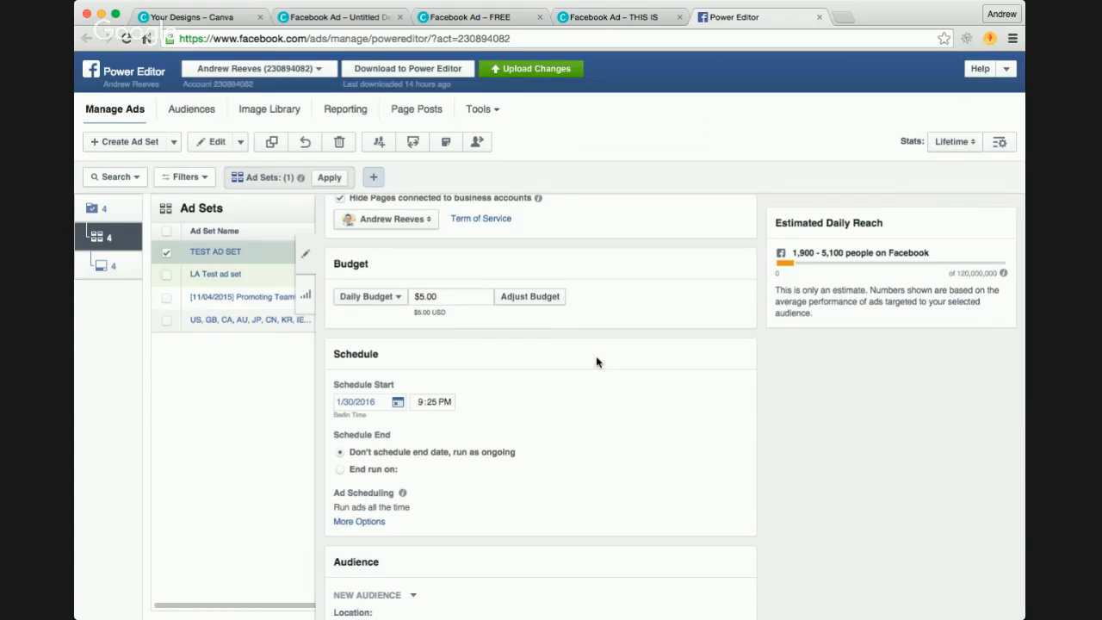
{"action": "scroll", "coordinate": [618, 398], "scroll_direction": "down", "scroll_amount": 2}
{"action": "scroll", "coordinate": [618, 399], "scroll_direction": "up", "scroll_amount": 3}
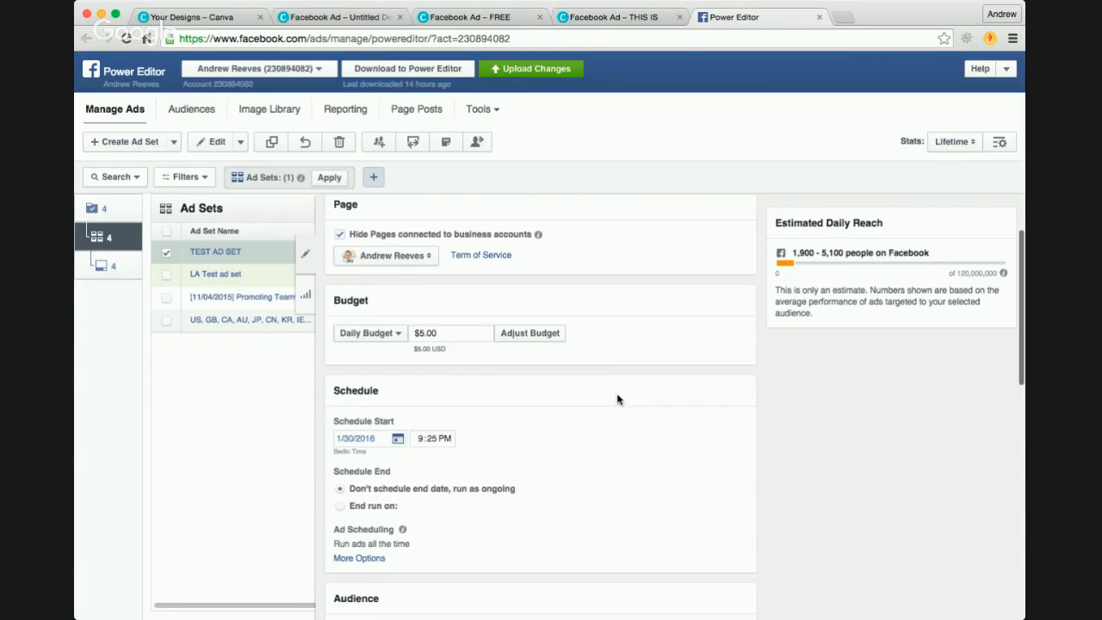
{"action": "scroll", "coordinate": [631, 327], "scroll_direction": "down", "scroll_amount": 2}
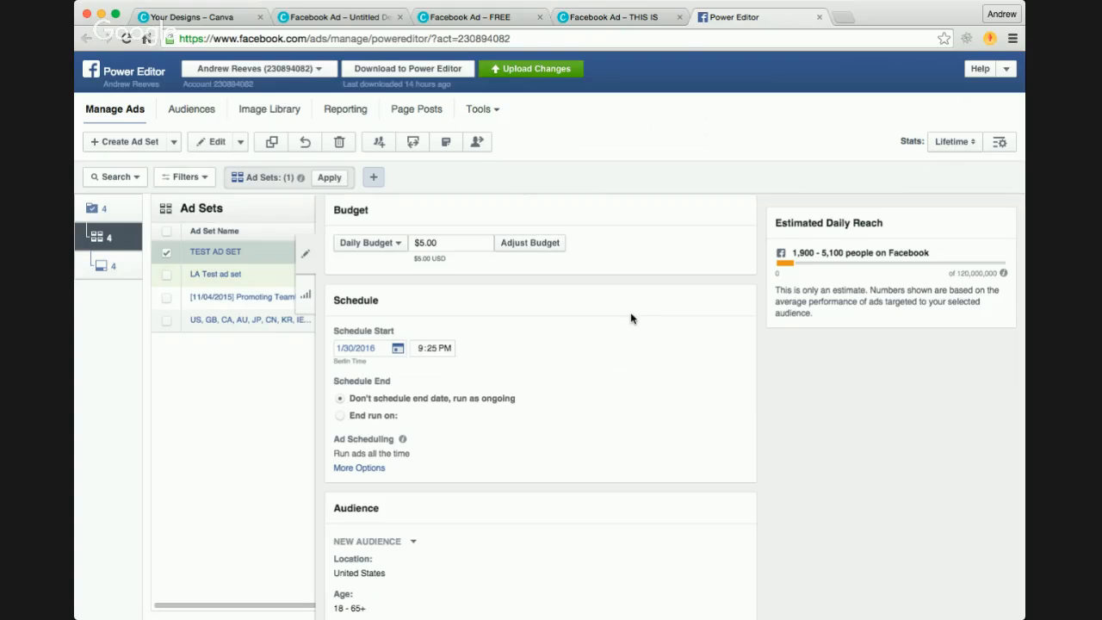
{"action": "scroll", "coordinate": [508, 300], "scroll_direction": "down", "scroll_amount": 3}
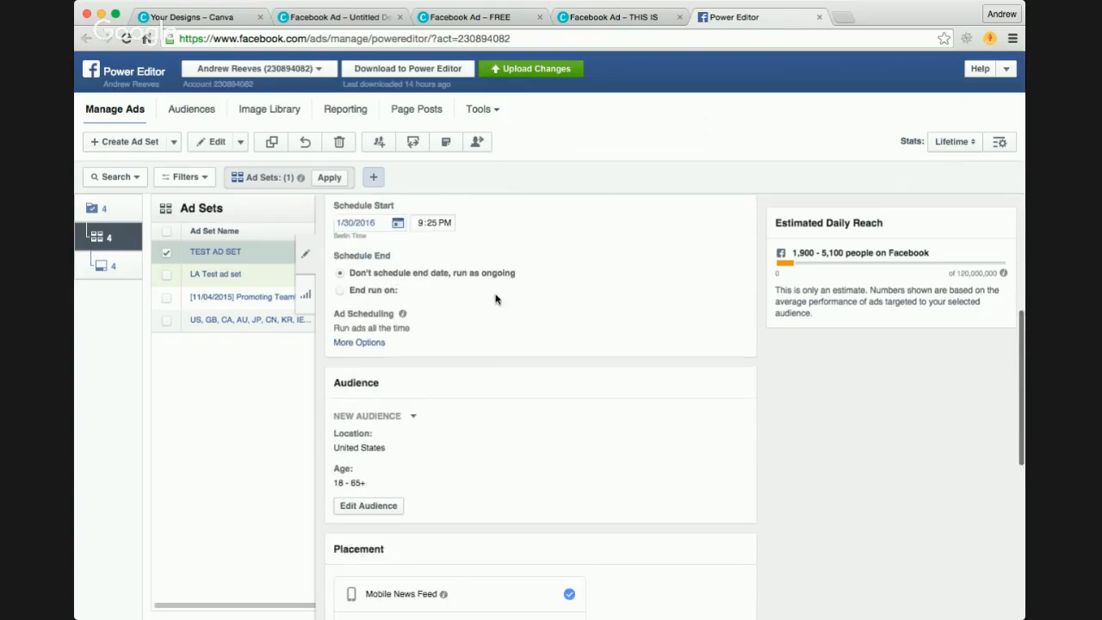
{"action": "scroll", "coordinate": [495, 299], "scroll_direction": "down", "scroll_amount": 5}
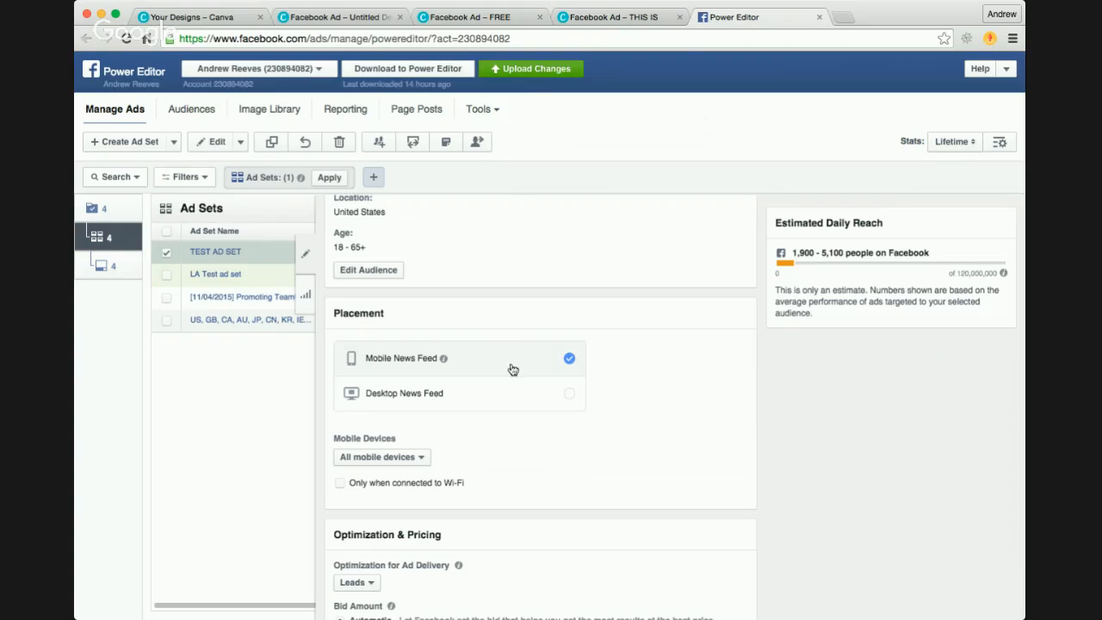
{"action": "scroll", "coordinate": [525, 408], "scroll_direction": "down", "scroll_amount": 3}
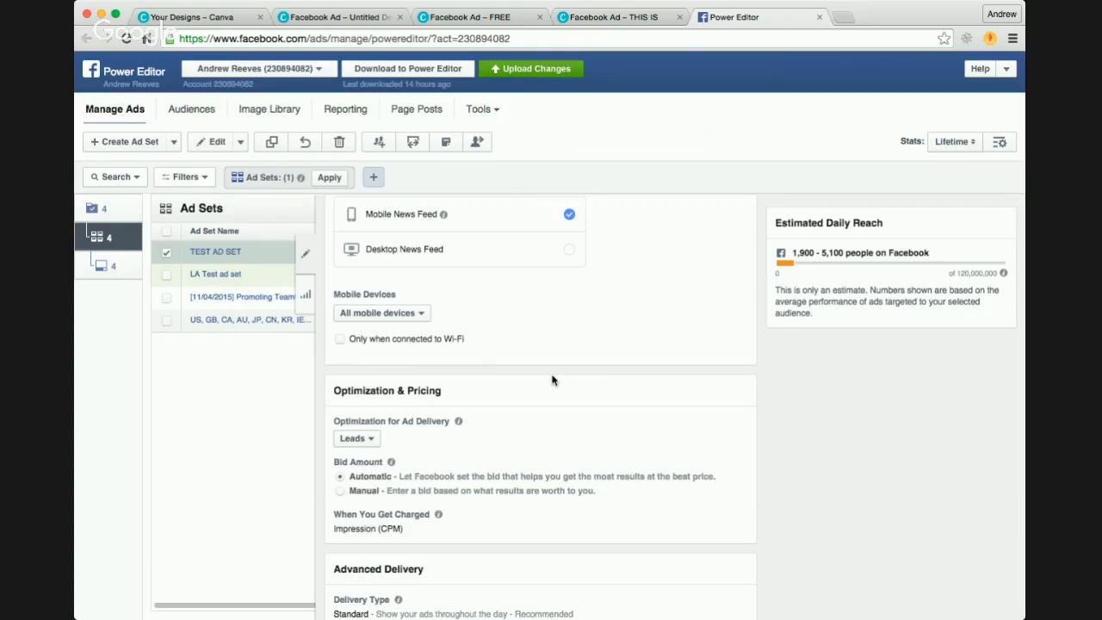
{"action": "scroll", "coordinate": [553, 379], "scroll_direction": "down", "scroll_amount": 1}
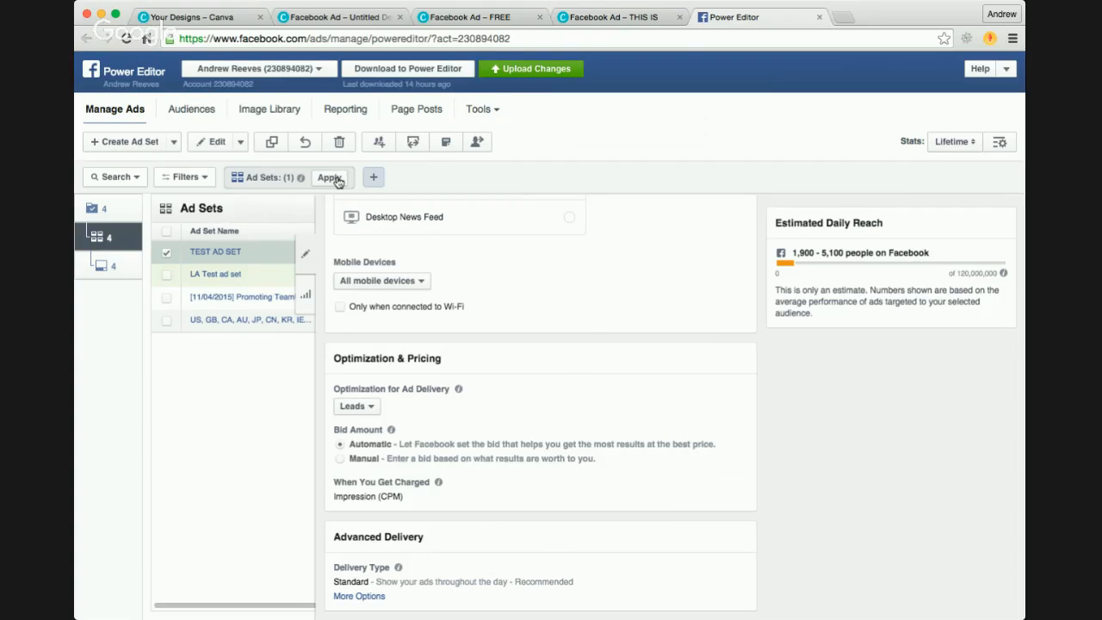
{"action": "left_click", "coordinate": [114, 271]}
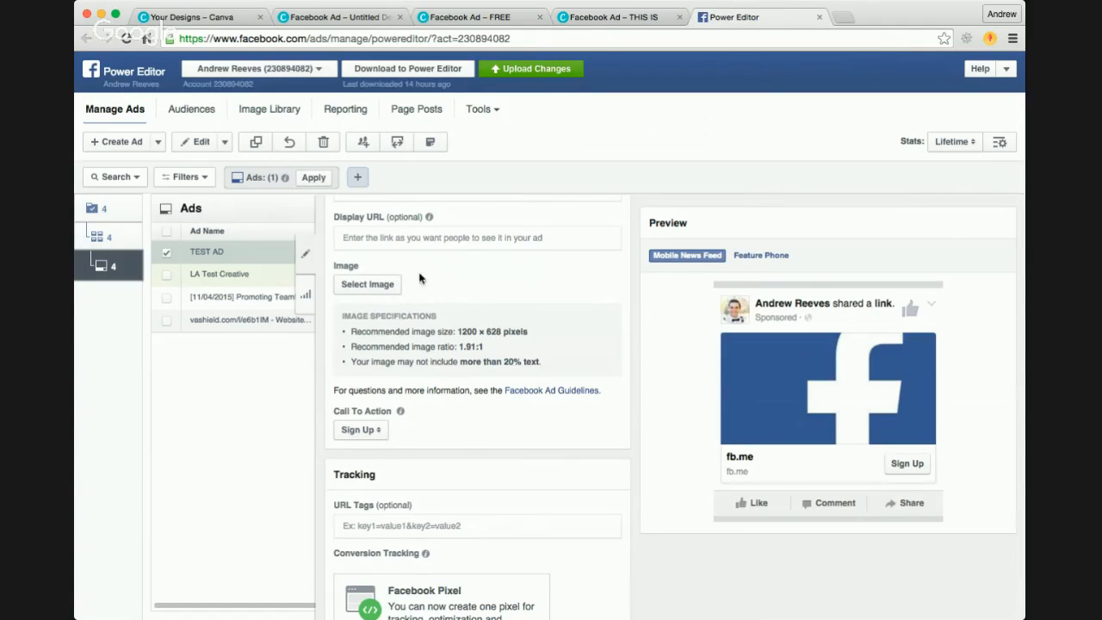
{"action": "left_click", "coordinate": [101, 235]}
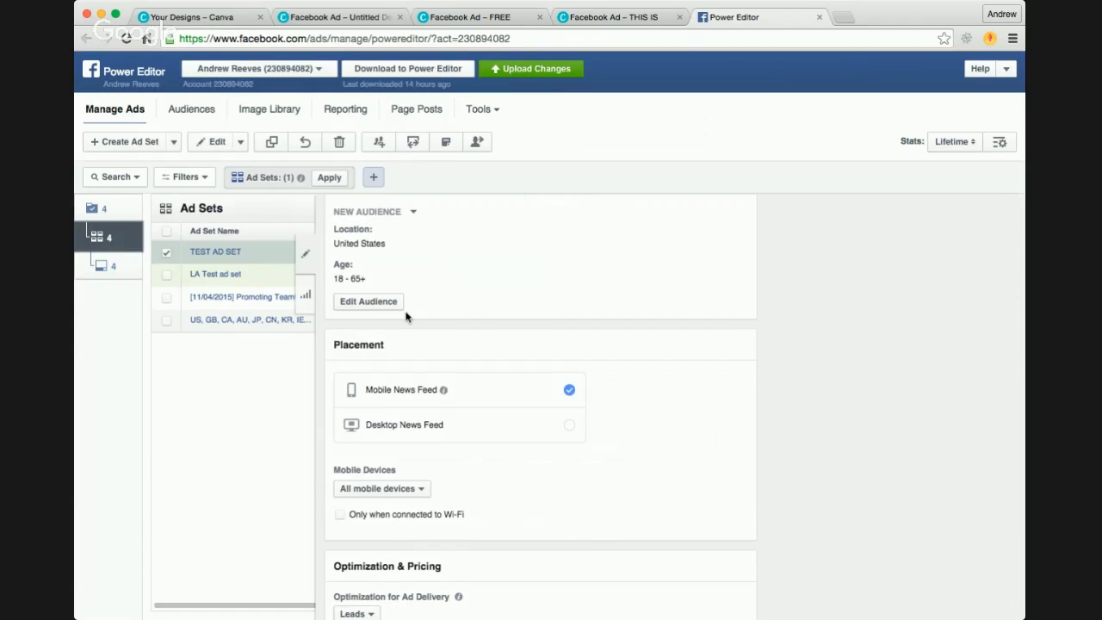
{"action": "scroll", "coordinate": [557, 342], "scroll_direction": "down", "scroll_amount": 5}
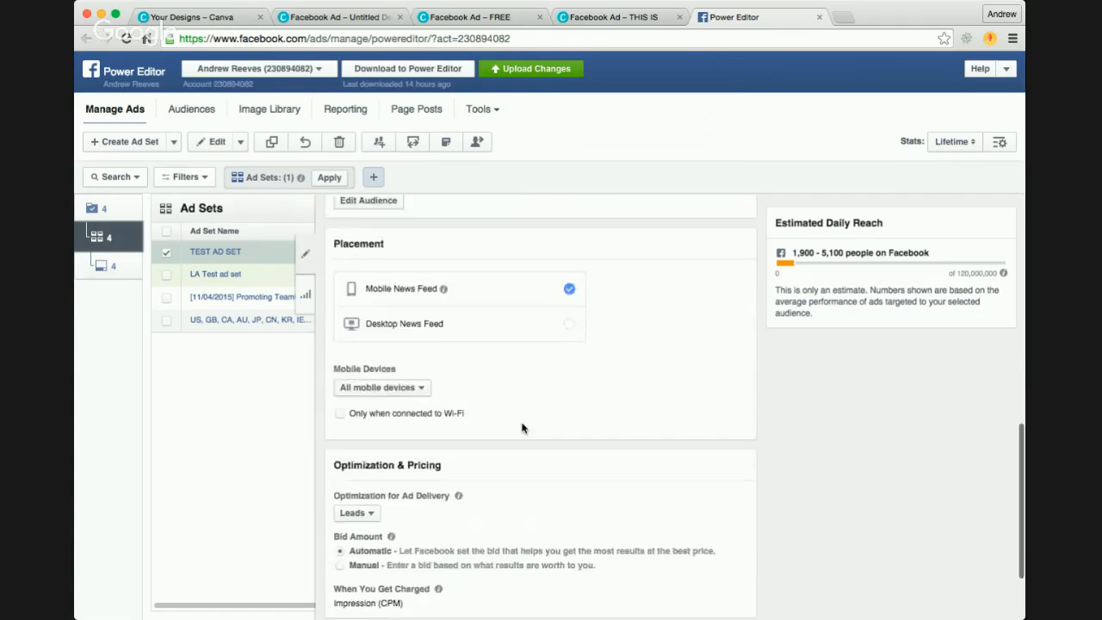
{"action": "scroll", "coordinate": [522, 531], "scroll_direction": "up", "scroll_amount": 10}
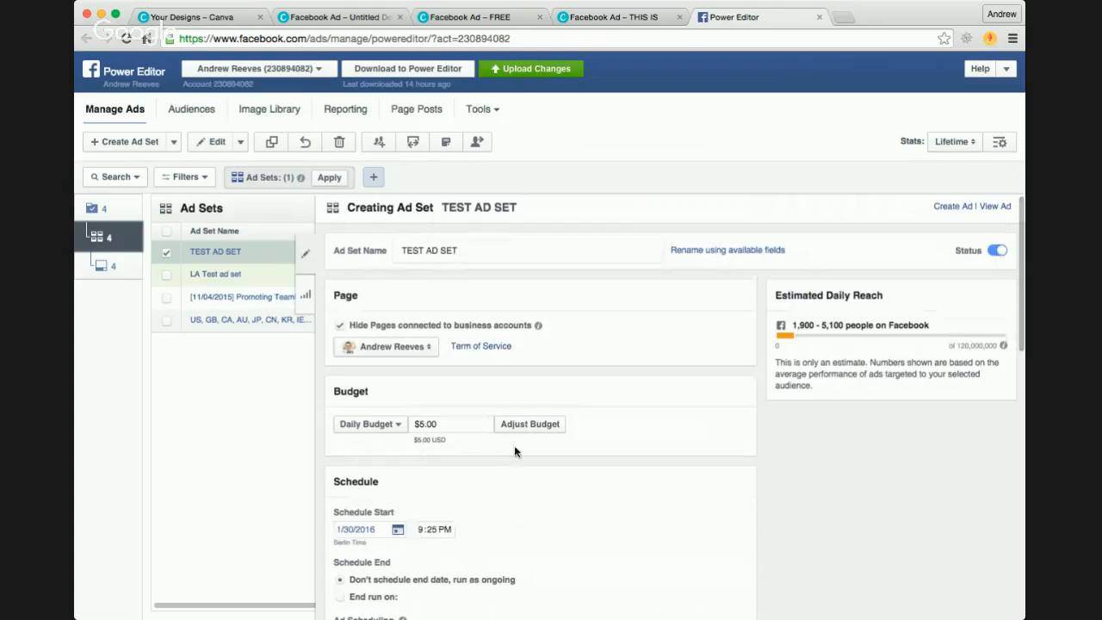
Step: Start a new lead form for TEST AD, name it TEST FORM and proceed to its information questions
{"action": "left_click", "coordinate": [105, 266]}
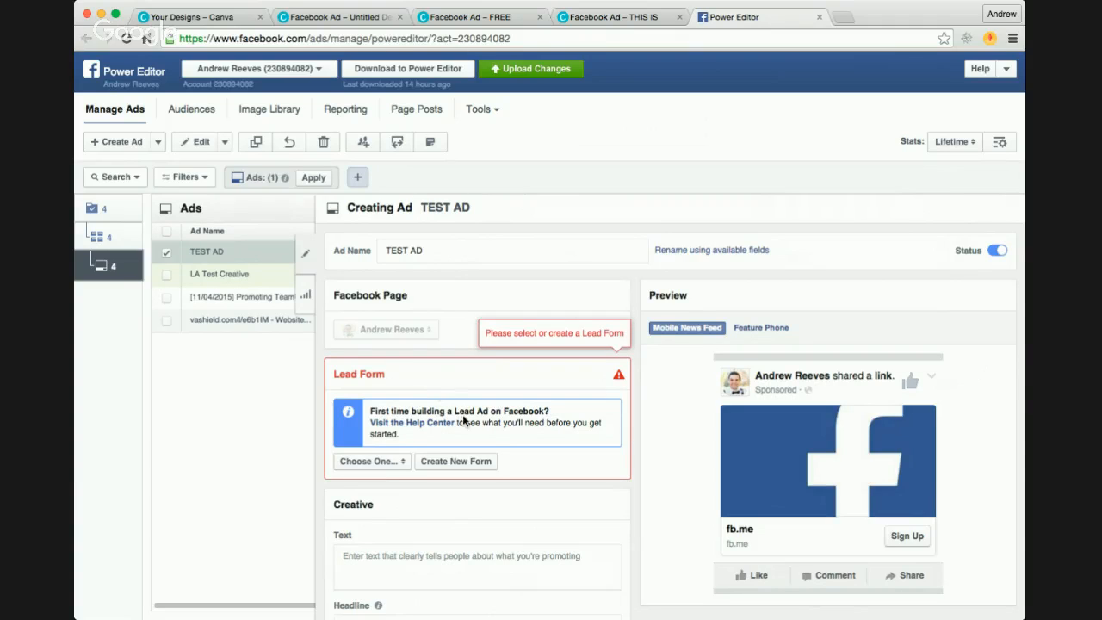
{"action": "left_click", "coordinate": [459, 461]}
{"action": "left_click", "coordinate": [443, 363]}
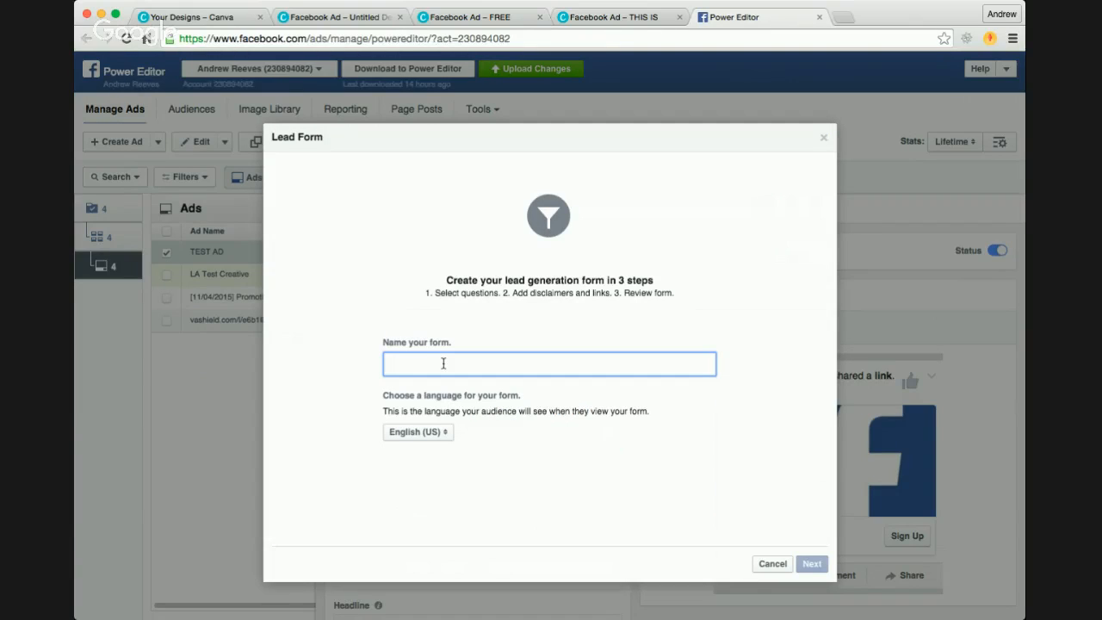
{"action": "type", "text": "TEST FORM"}
{"action": "left_click", "coordinate": [809, 573]}
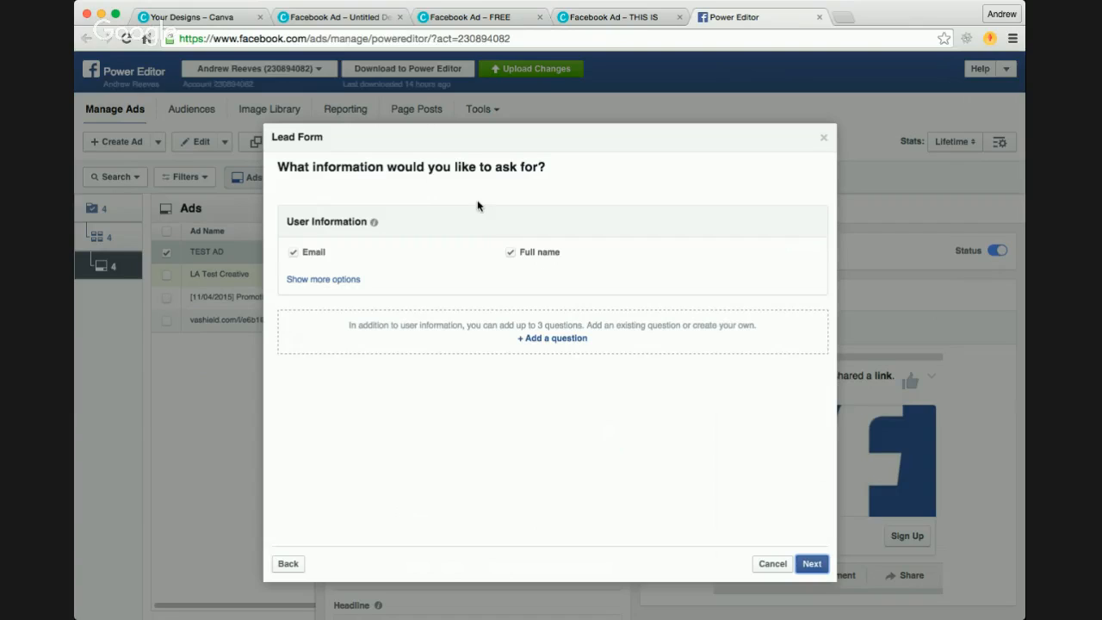
Step: Set the lead form to ask for Email and First Name instead of Full name, and proceed to the privacy policy page
{"action": "left_click", "coordinate": [513, 254]}
{"action": "left_click", "coordinate": [294, 253]}
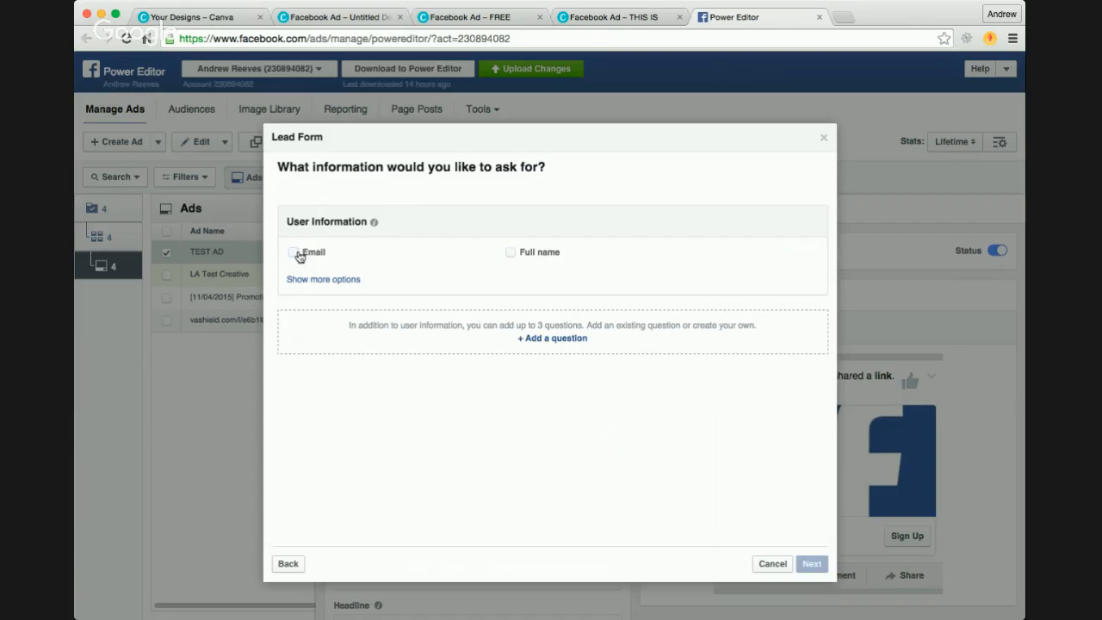
{"action": "left_click", "coordinate": [512, 257]}
{"action": "left_click", "coordinate": [348, 279]}
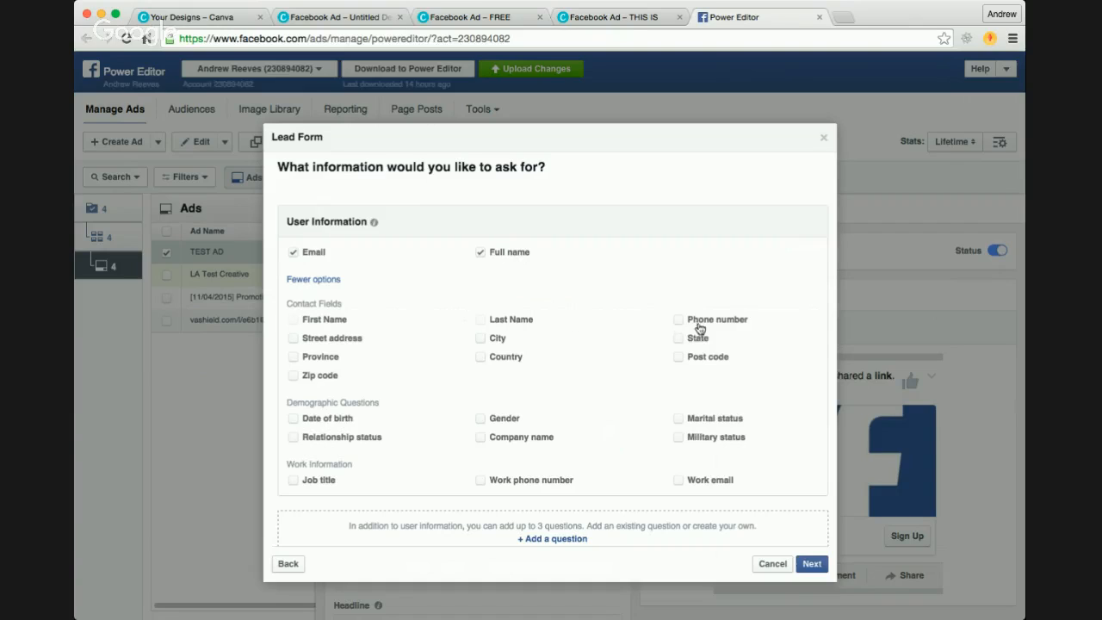
{"action": "left_click", "coordinate": [294, 320]}
{"action": "scroll", "coordinate": [607, 365], "scroll_direction": "down", "scroll_amount": 1}
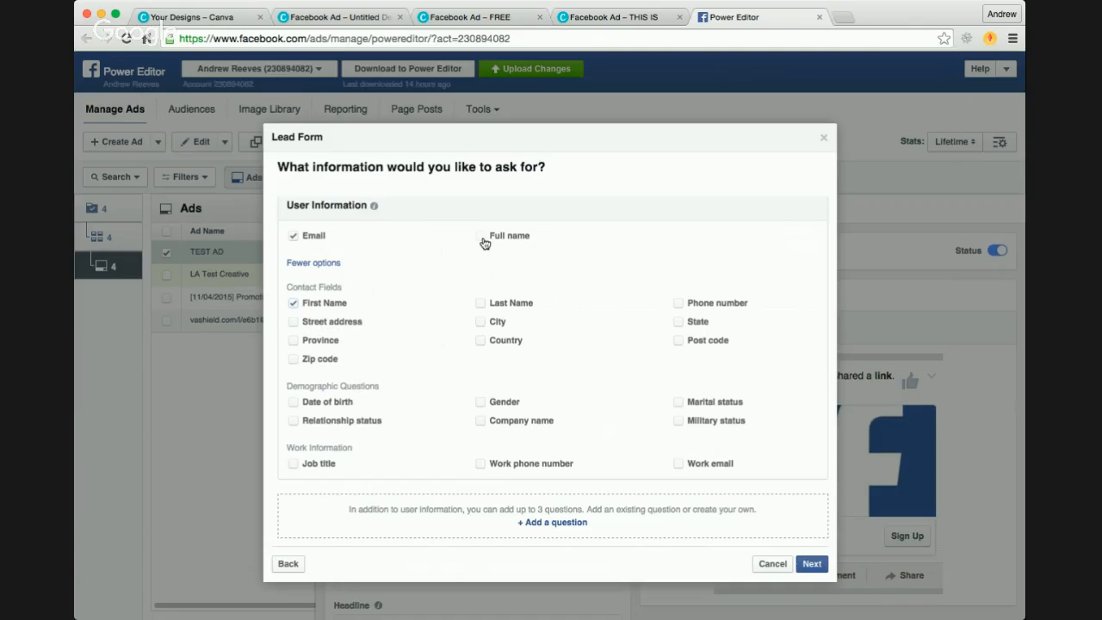
{"action": "left_click", "coordinate": [335, 262]}
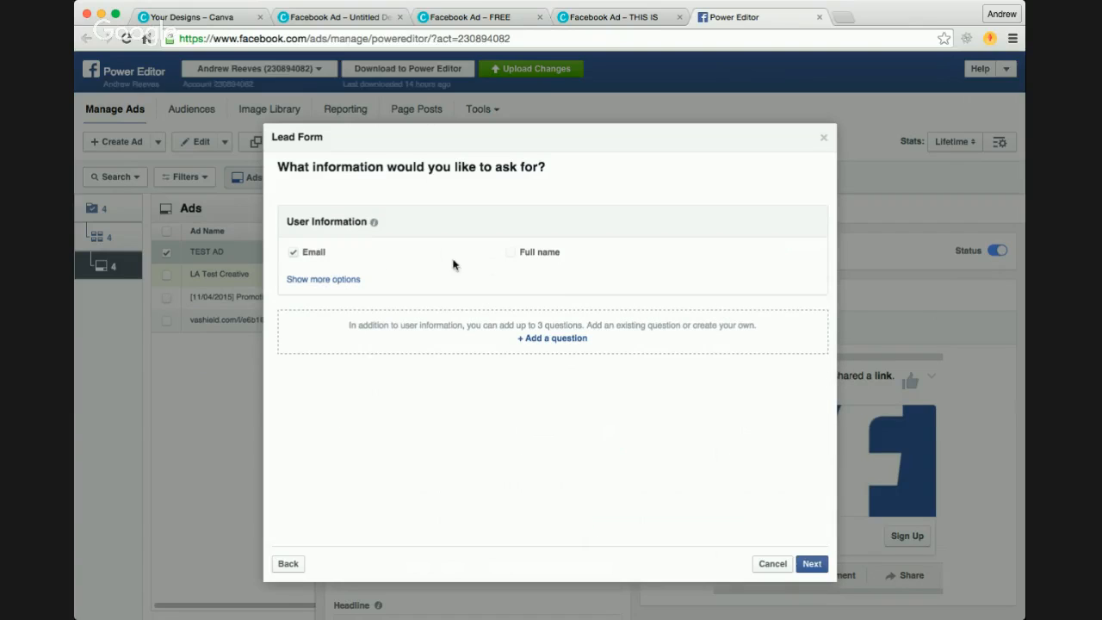
{"action": "left_click", "coordinate": [329, 284]}
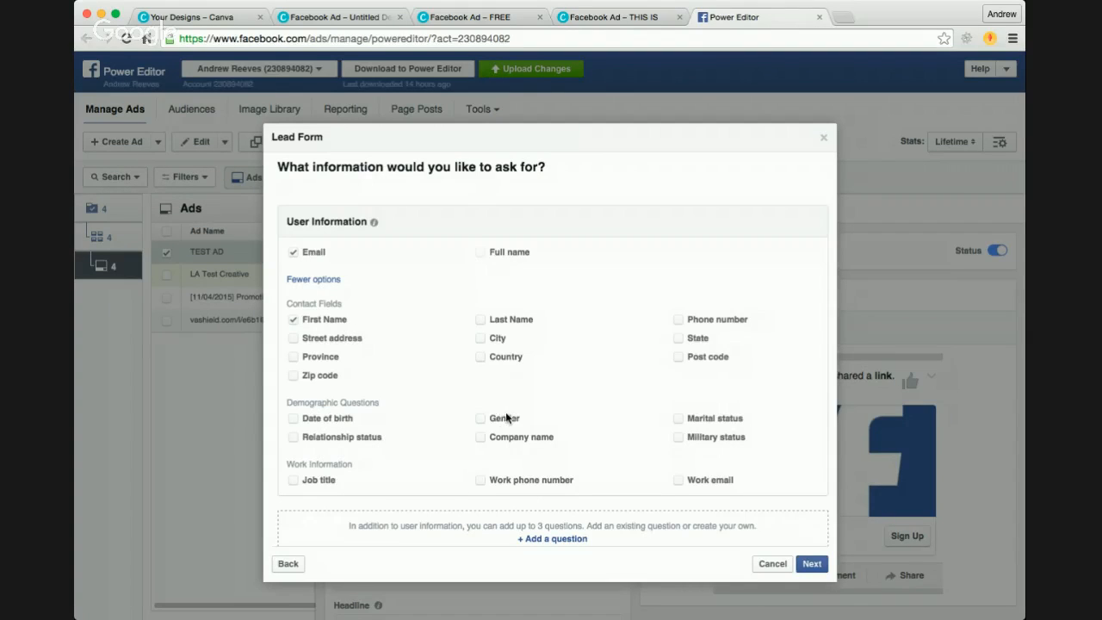
{"action": "left_click", "coordinate": [810, 564]}
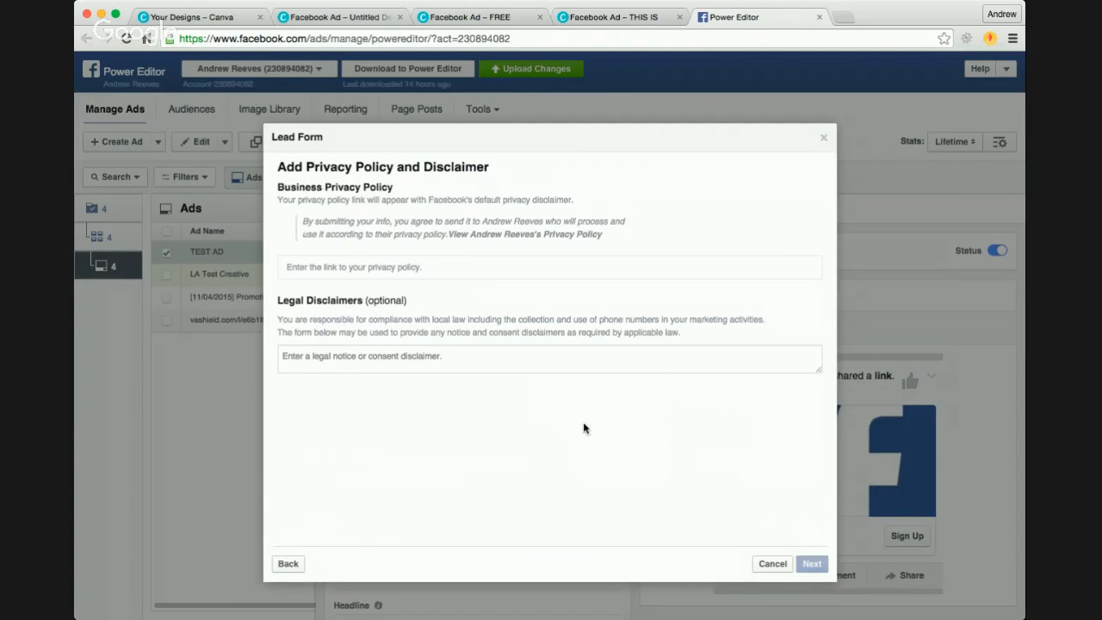
Step: Search Google in a new browser tab for "privacy policy generator" to find a source for the form's privacy policy
{"action": "left_click", "coordinate": [389, 268]}
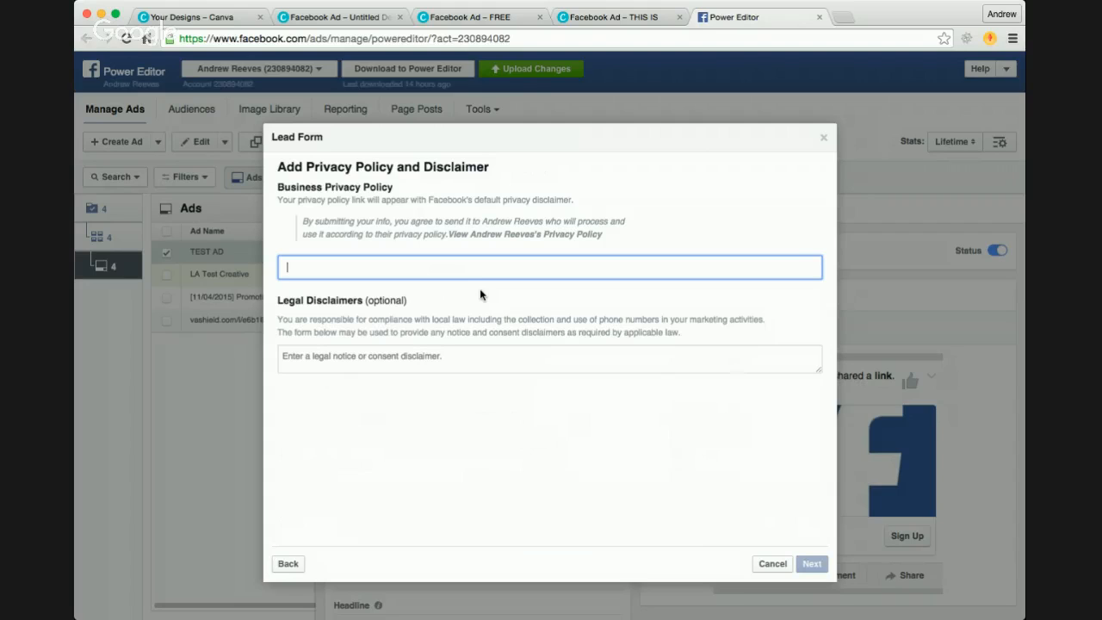
{"action": "key", "text": "ctrl+t"}
{"action": "type", "text": "google.com"}
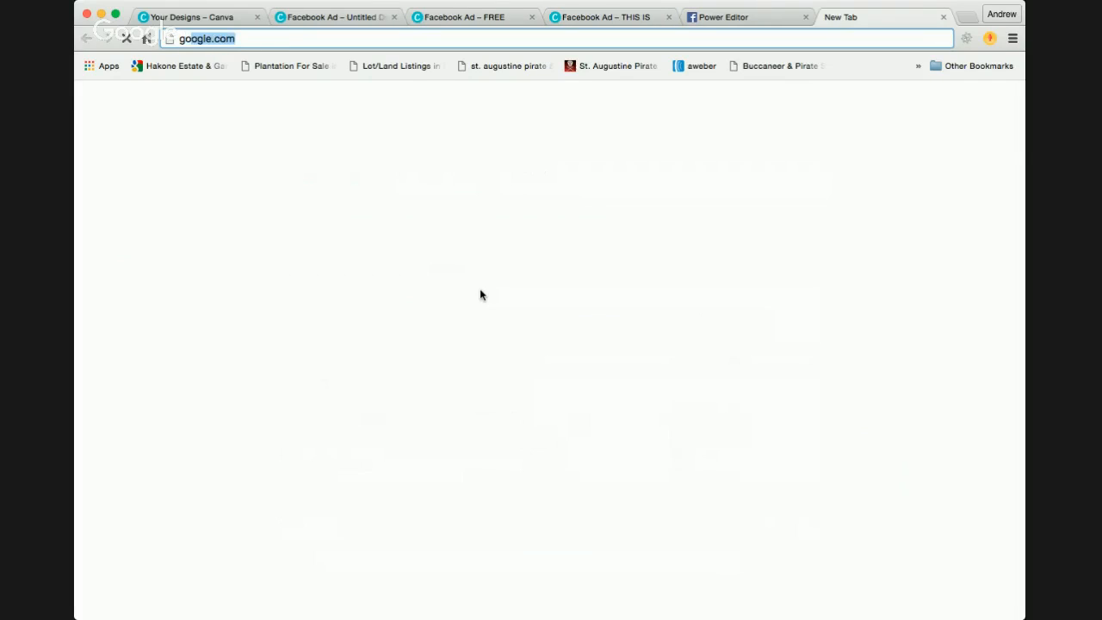
{"action": "key", "text": "Return"}
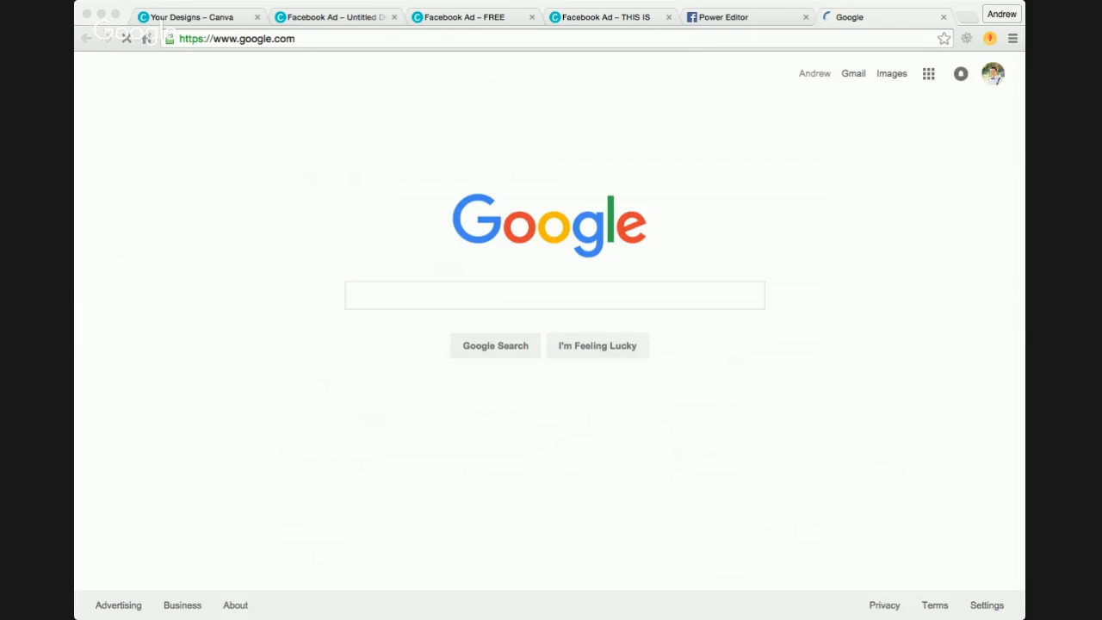
{"action": "type", "text": "priv"}
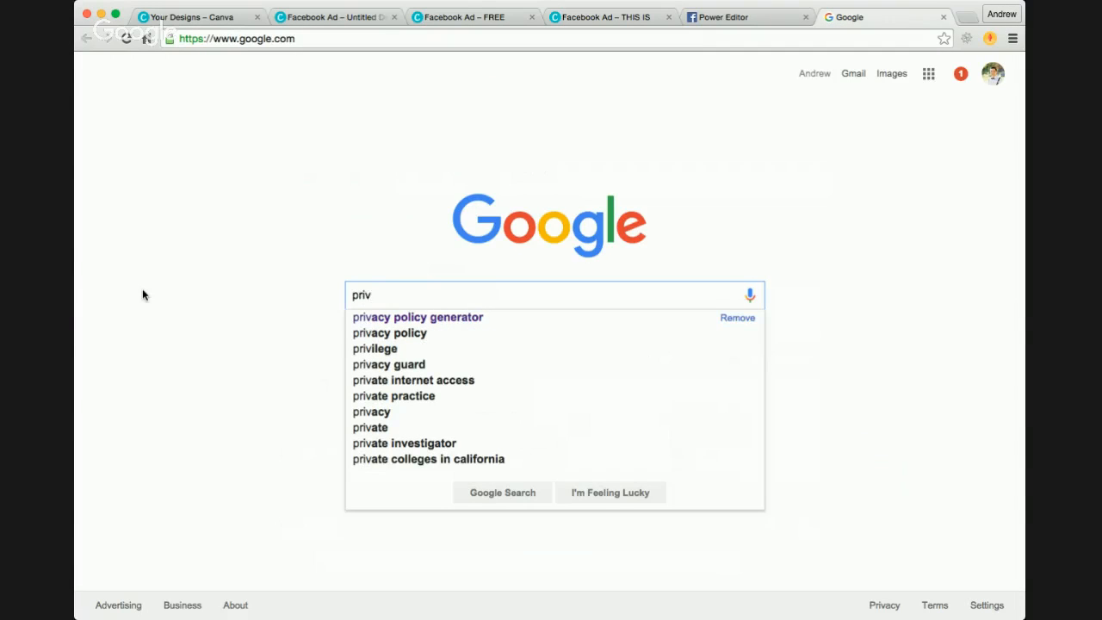
{"action": "key", "text": "Down"}
{"action": "key", "text": "Return"}
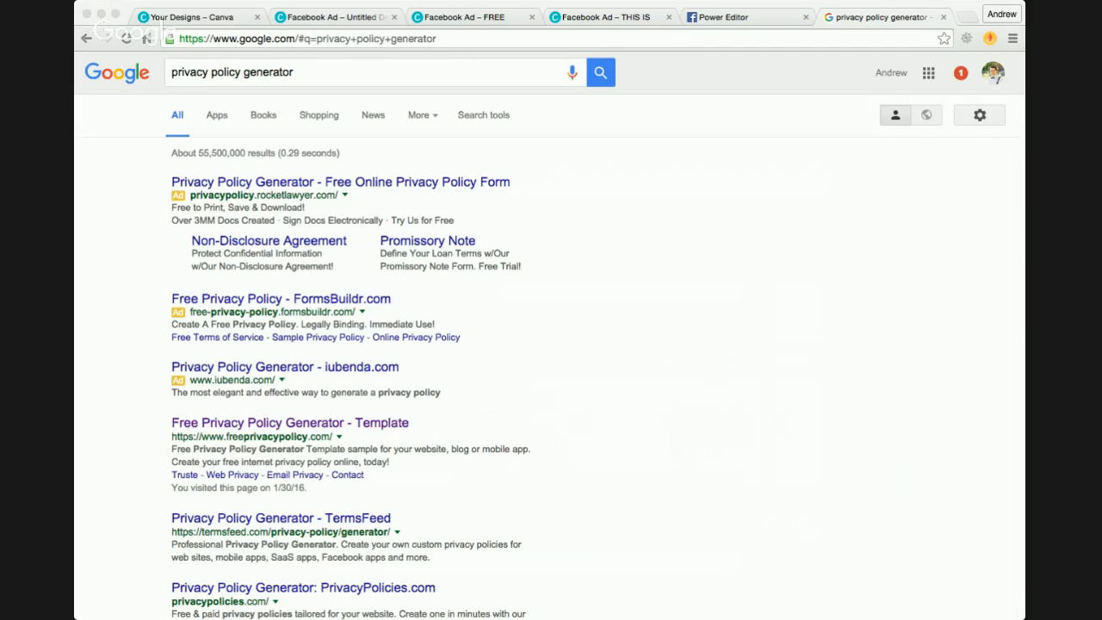
Step: Open the generator on freeprivacypolicy.com, start a free privacy policy, dismiss the help video and look over the first three questions
{"action": "left_click", "coordinate": [113, 405]}
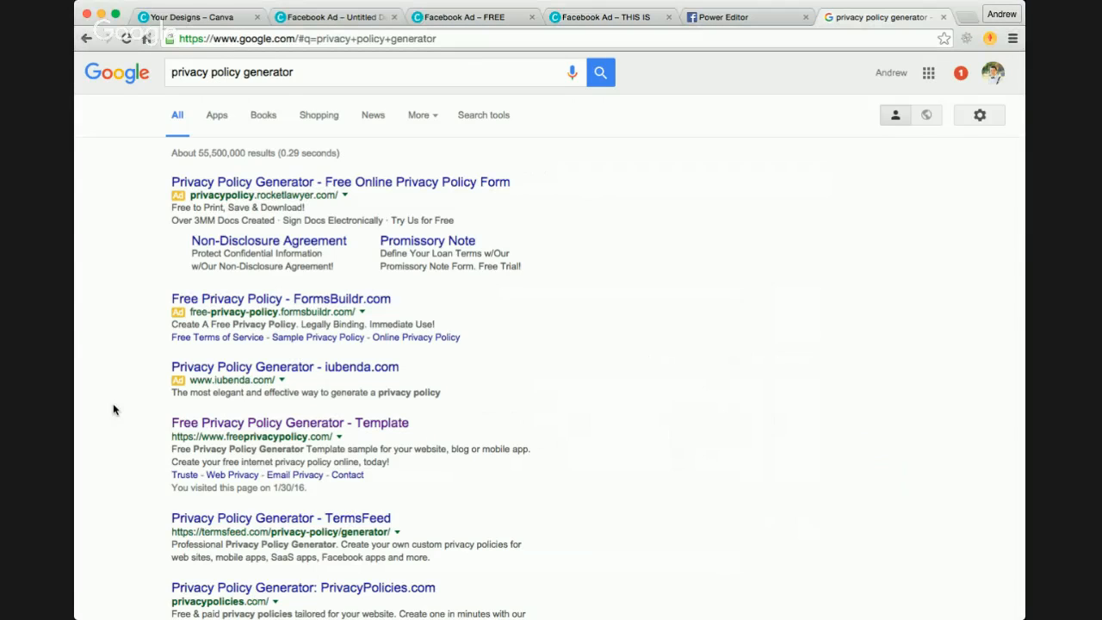
{"action": "left_click", "coordinate": [291, 425]}
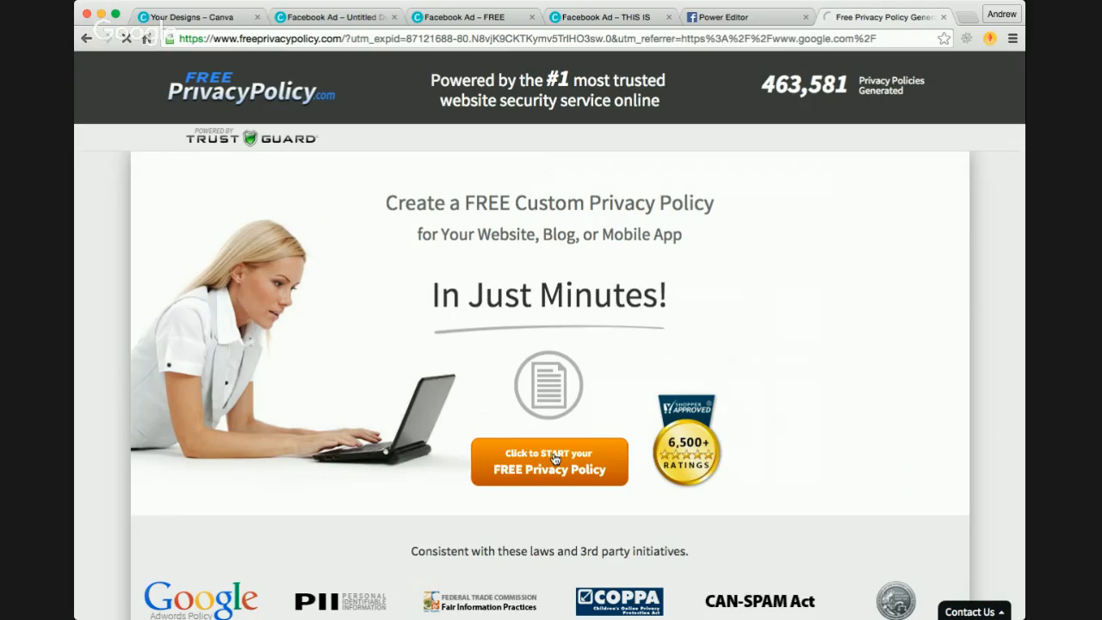
{"action": "left_click", "coordinate": [508, 444]}
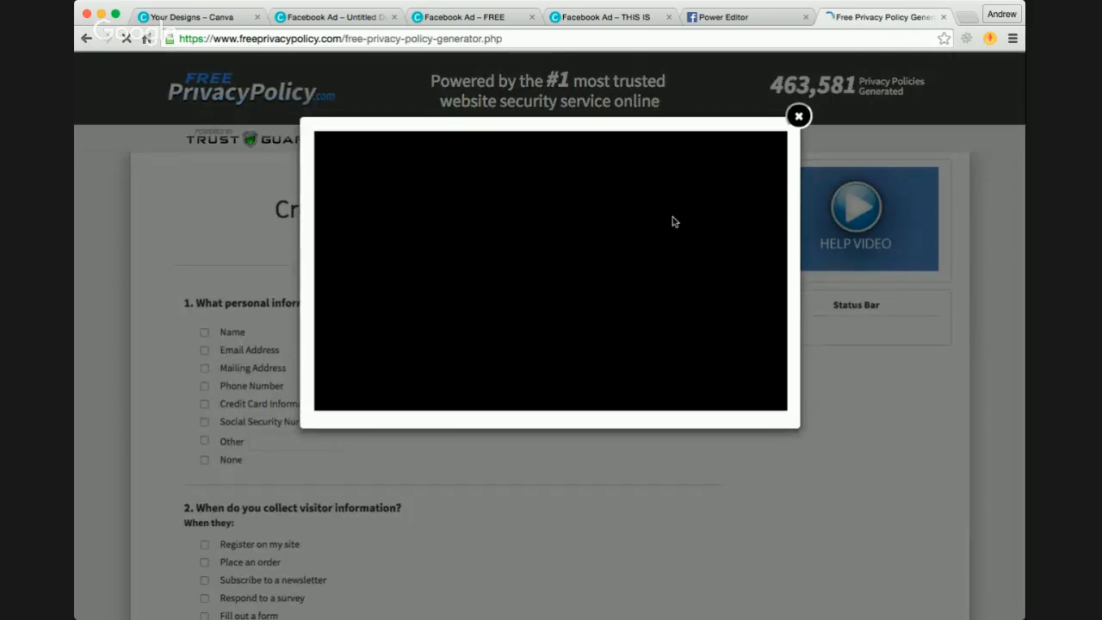
{"action": "left_click", "coordinate": [799, 118]}
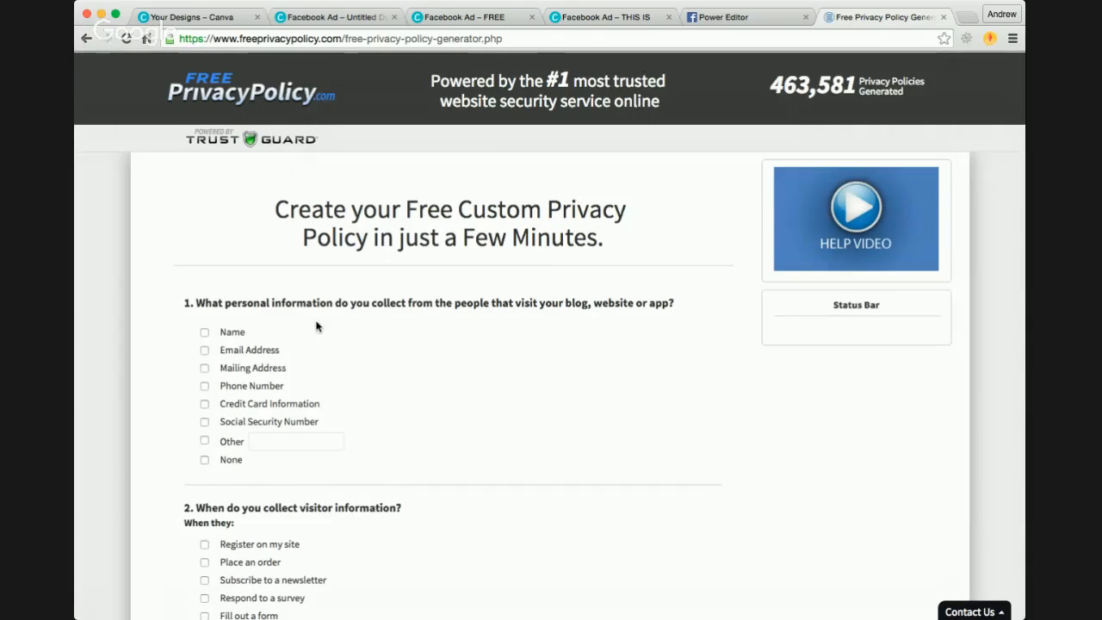
{"action": "scroll", "coordinate": [315, 332], "scroll_direction": "down", "scroll_amount": 1}
{"action": "scroll", "coordinate": [255, 327], "scroll_direction": "down", "scroll_amount": 5}
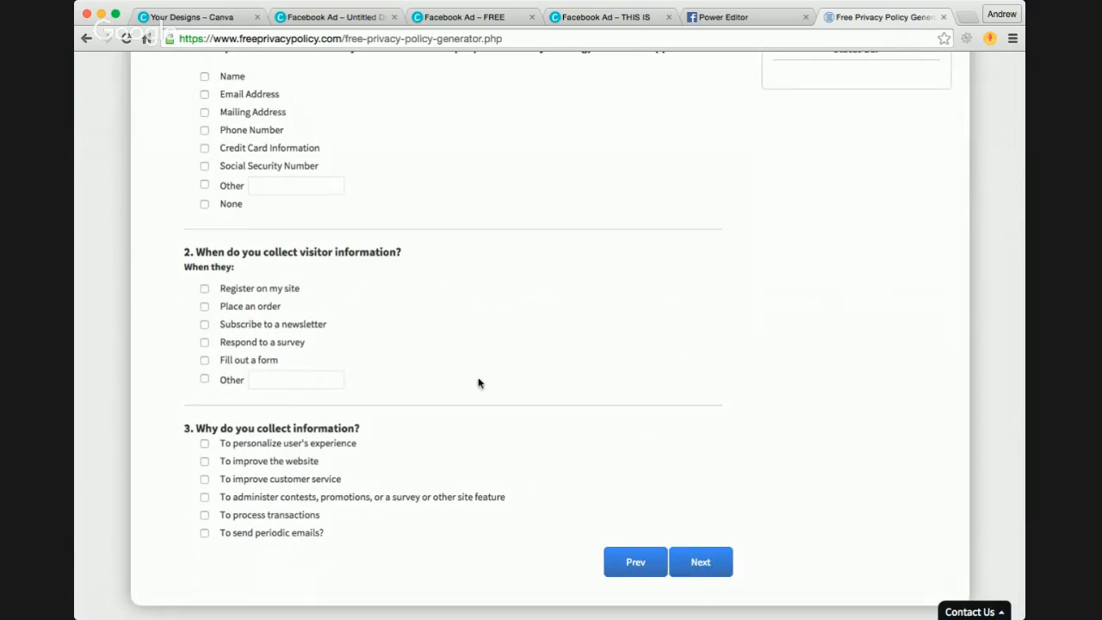
Step: Close the privacy policy generator page and return to the lead form's privacy policy entry in Power Editor
{"action": "scroll", "coordinate": [479, 384], "scroll_direction": "up", "scroll_amount": 3}
{"action": "scroll", "coordinate": [484, 388], "scroll_direction": "up", "scroll_amount": 3}
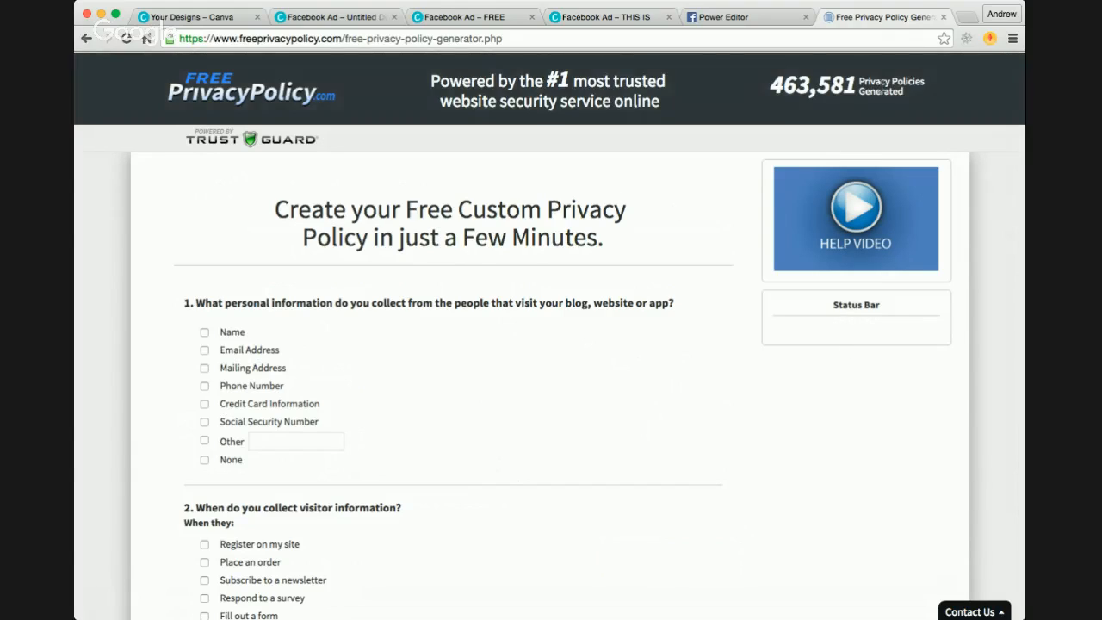
{"action": "left_click", "coordinate": [1030, 323]}
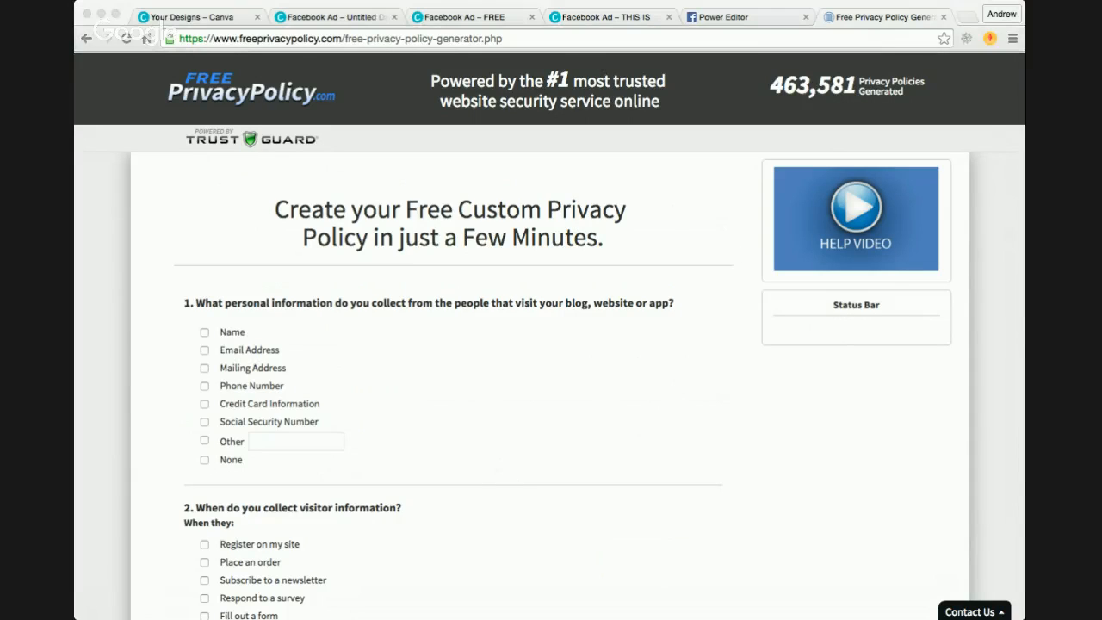
{"action": "left_click", "coordinate": [117, 368]}
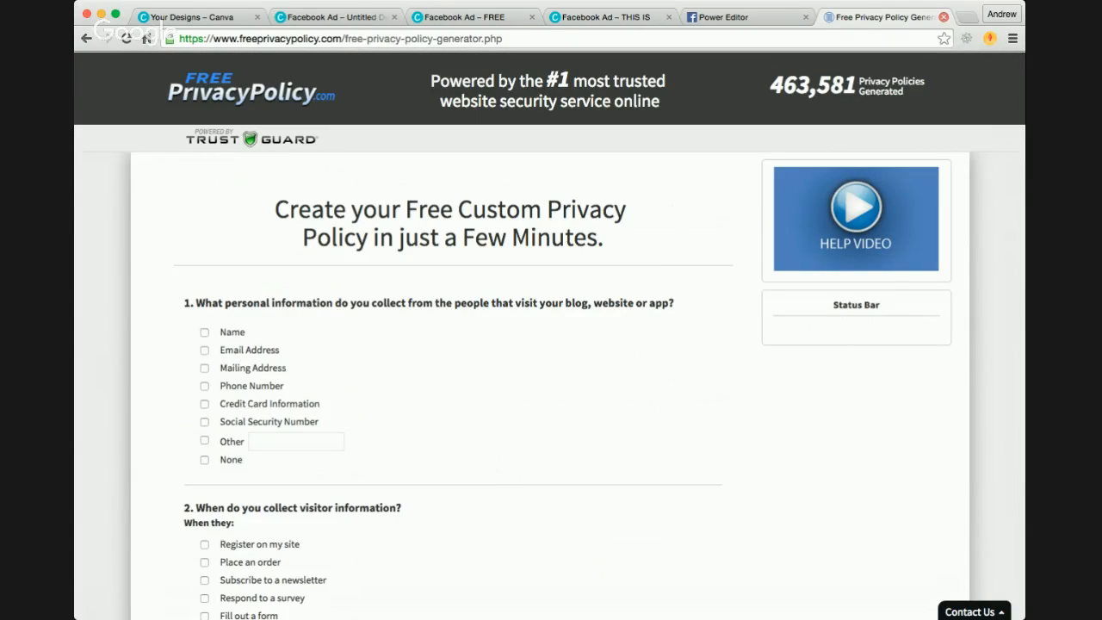
{"action": "left_click", "coordinate": [944, 17]}
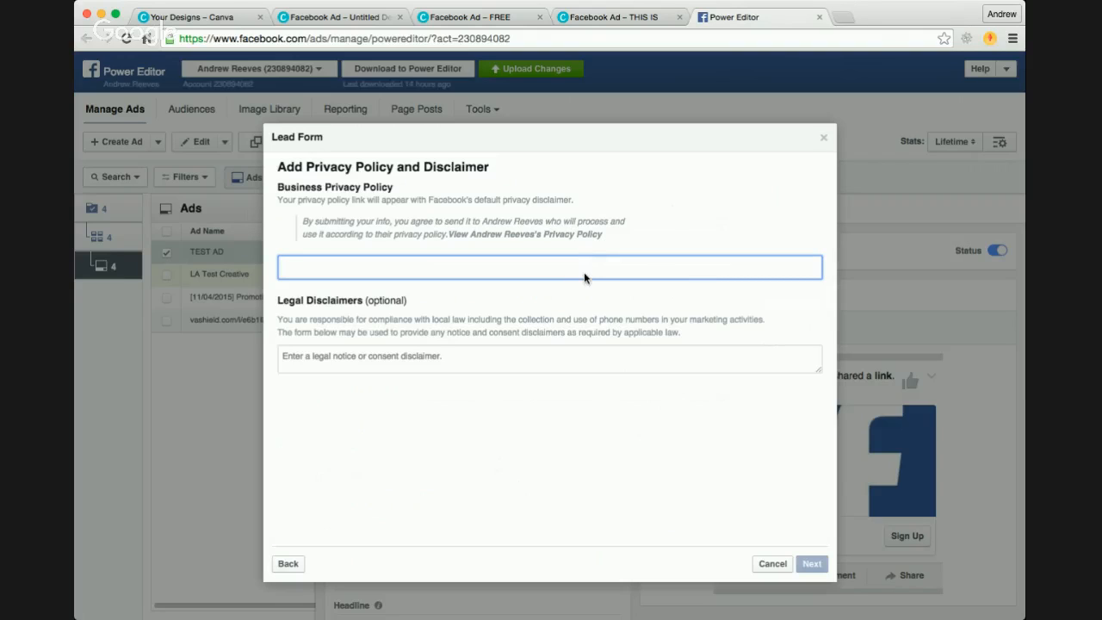
Step: Copy the business website's /privacy-policy/ address from a new browser tab without loading the page
{"action": "left_click", "coordinate": [845, 22]}
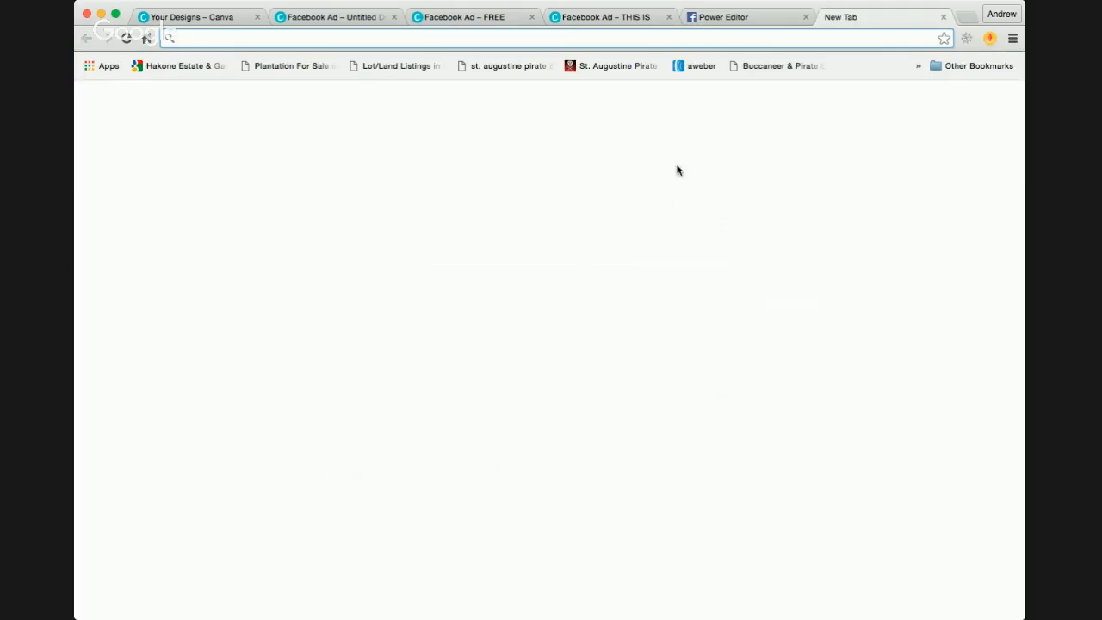
{"action": "type", "text": "andrewreevesmarketing.com"}
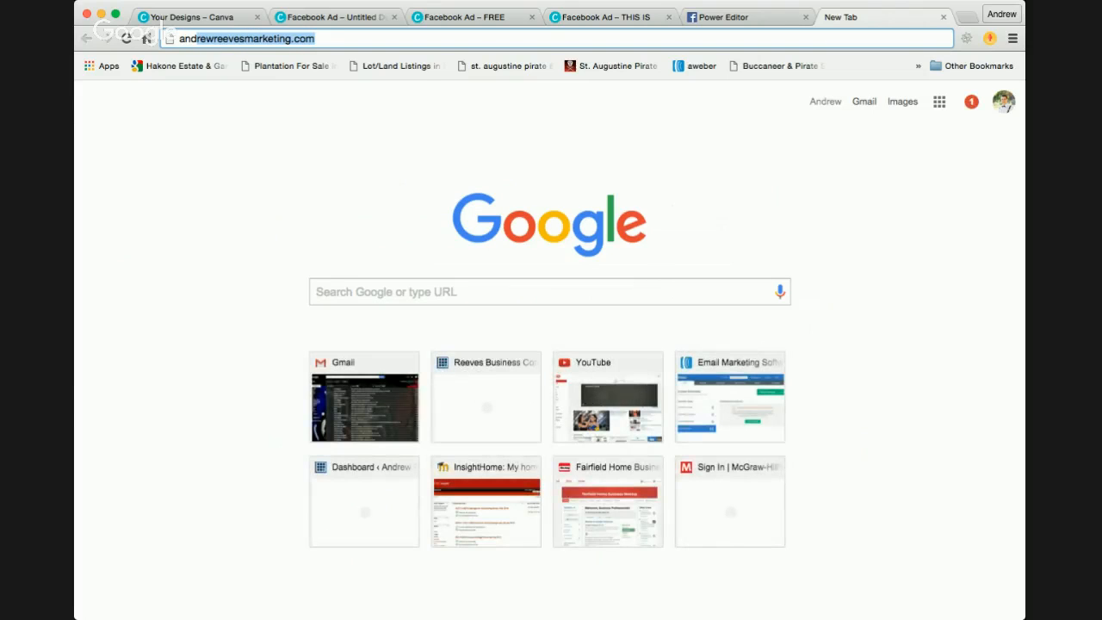
{"action": "key", "text": "Right"}
{"action": "type", "text": "/pr"}
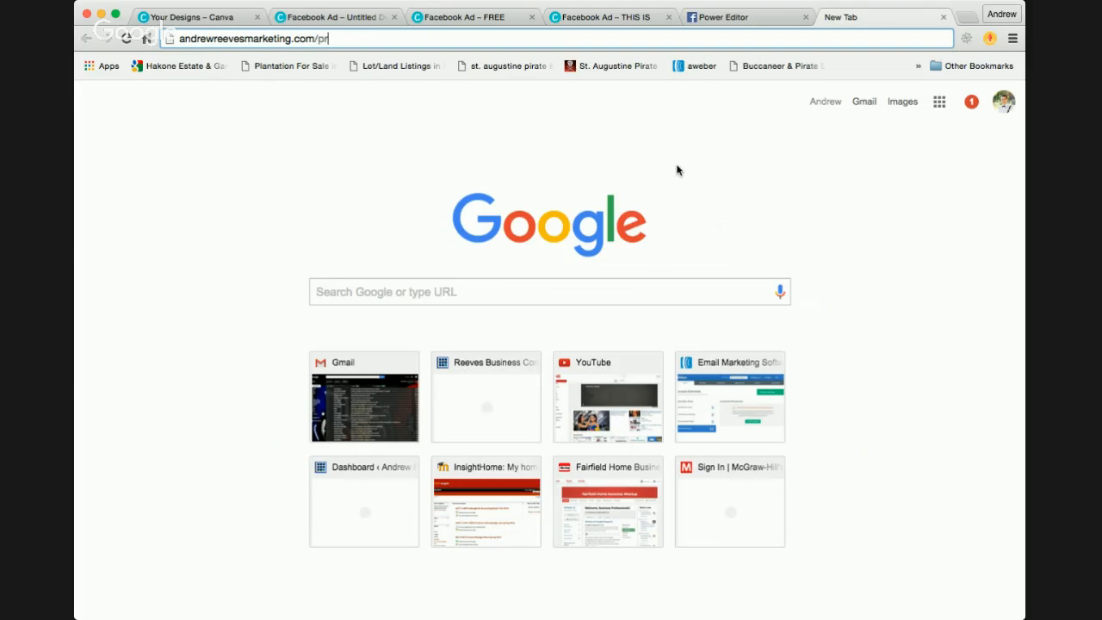
{"action": "key", "text": "Down"}
{"action": "key", "text": "Down"}
{"action": "left_click", "coordinate": [483, 38]}
{"action": "key", "text": "super+c"}
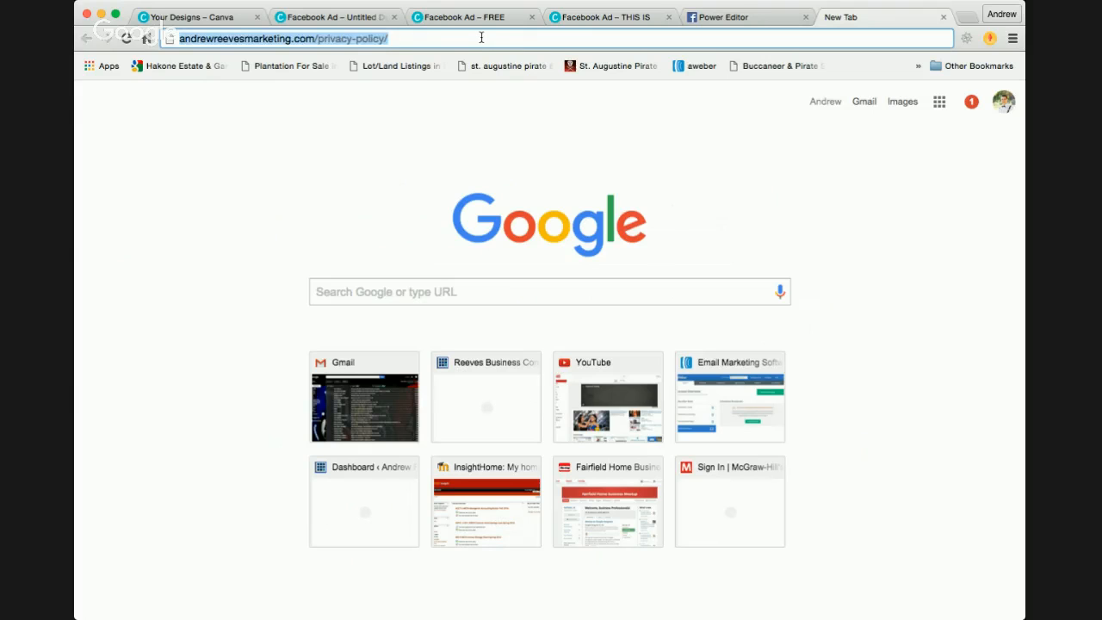
Step: Add the copied /privacy-policy/ address as the form's business privacy policy link and proceed to the website link page
{"action": "left_click", "coordinate": [944, 16]}
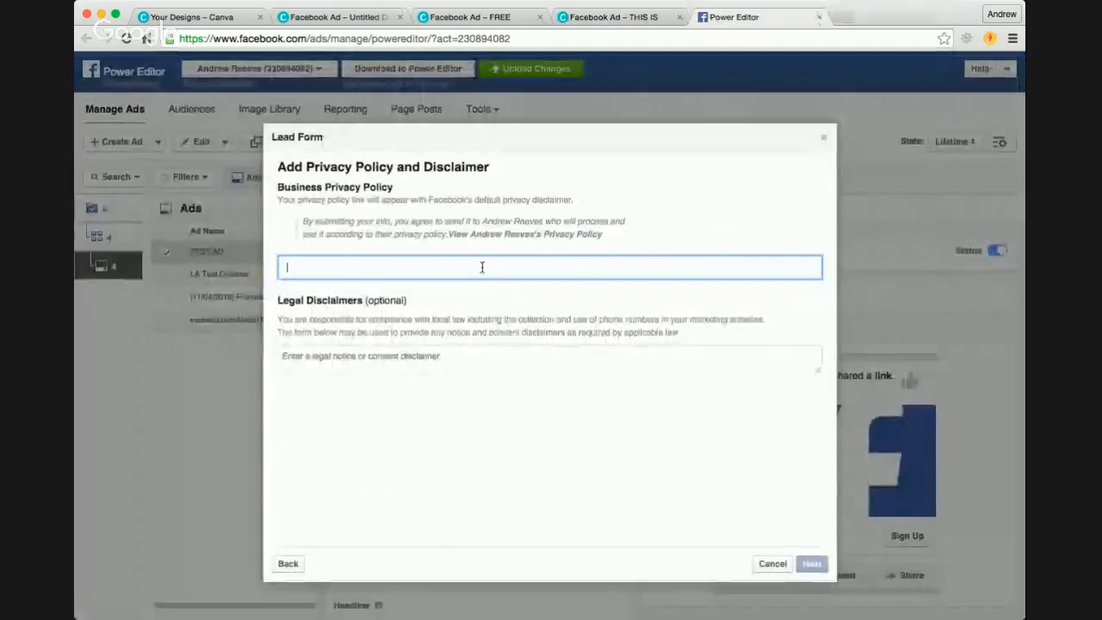
{"action": "key", "text": "super+v"}
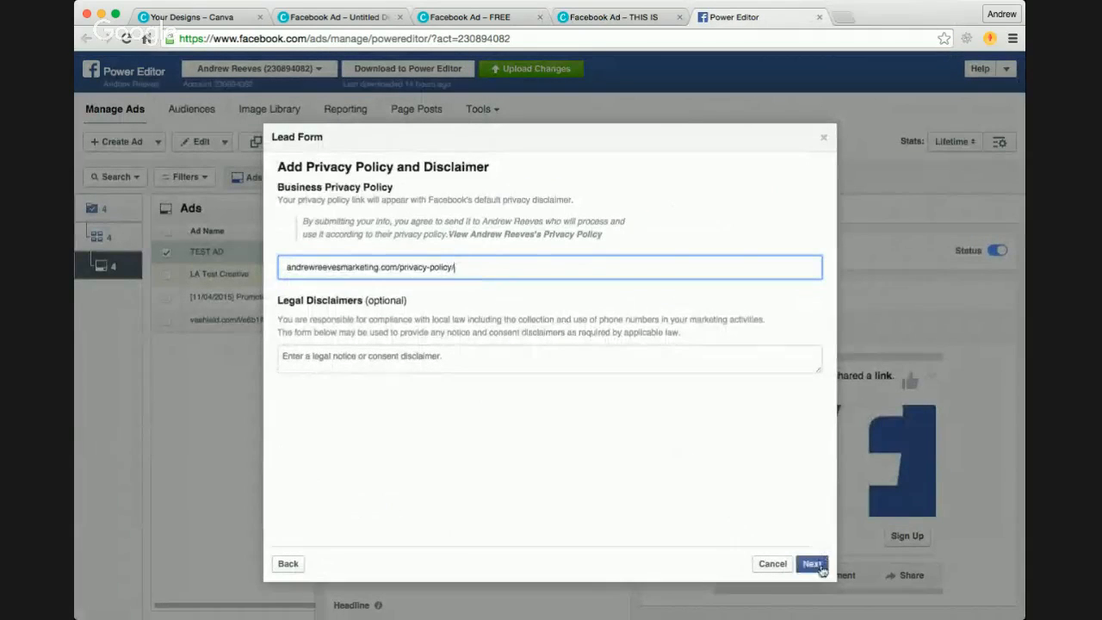
{"action": "left_click", "coordinate": [812, 564]}
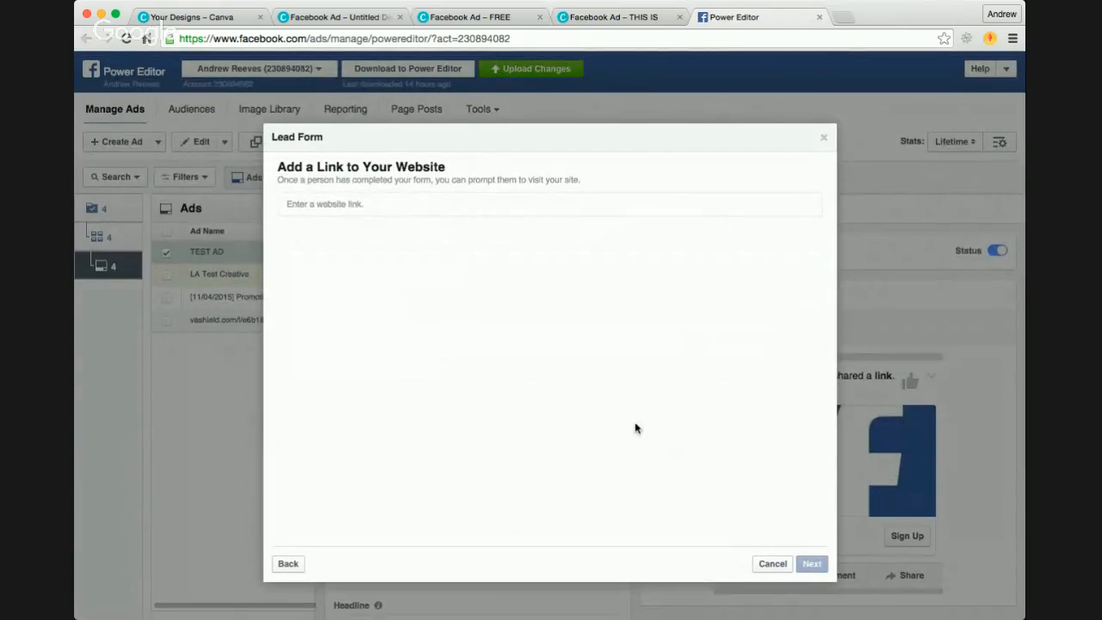
Step: Copy the business website's /email-confirmation-and-video-maker/ address from a new browser tab for the form's website link
{"action": "left_click", "coordinate": [429, 204]}
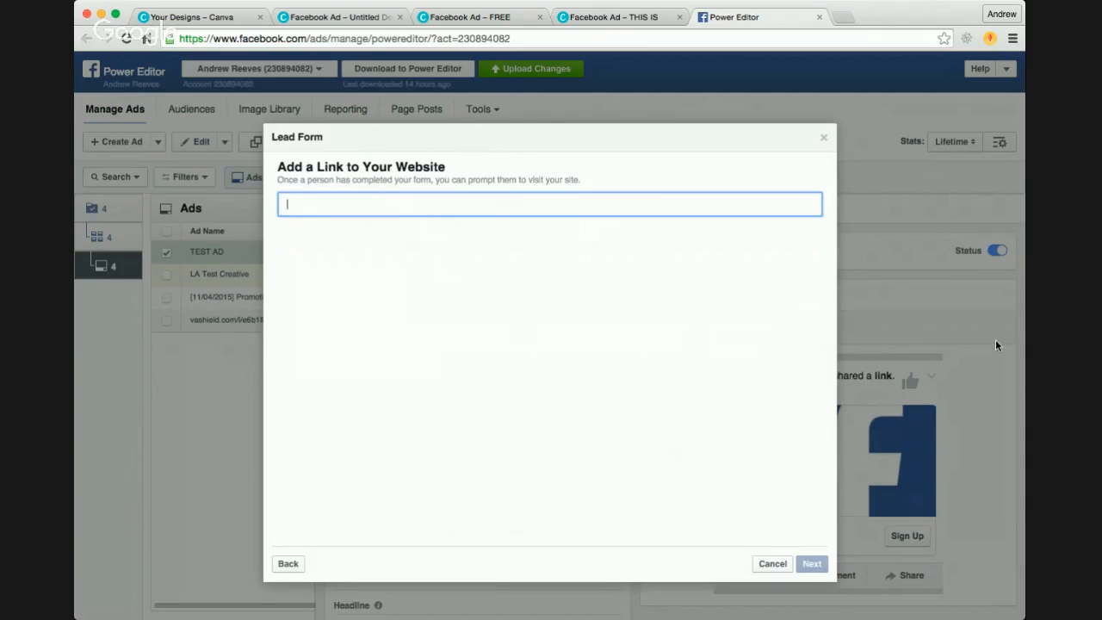
{"action": "left_click", "coordinate": [1038, 358]}
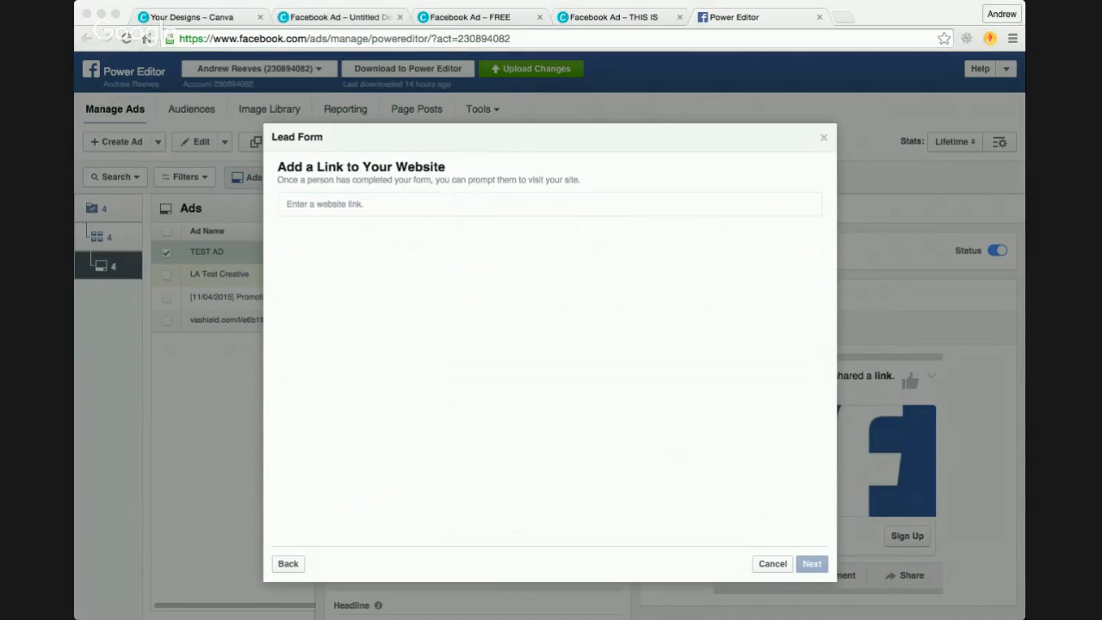
{"action": "left_click", "coordinate": [109, 353]}
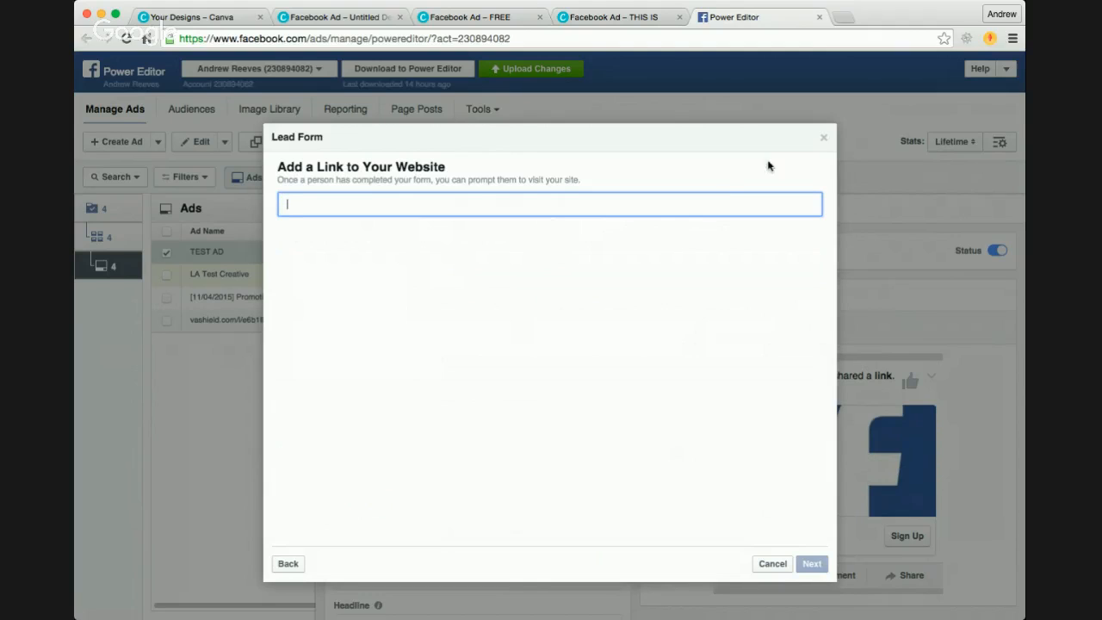
{"action": "left_click", "coordinate": [844, 17]}
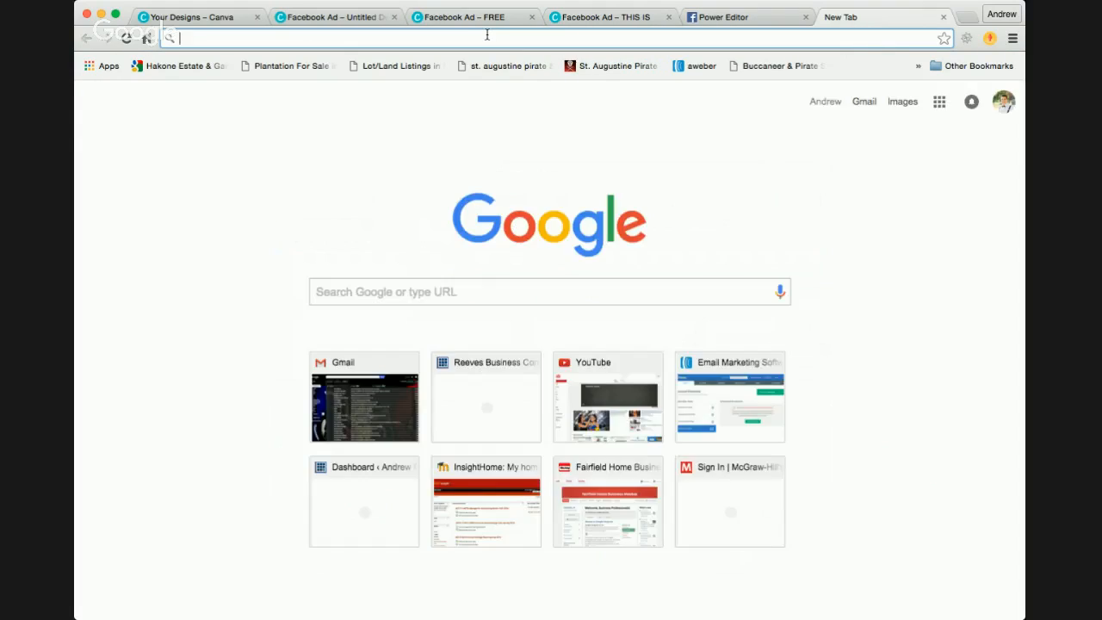
{"action": "type", "text": "andrew"}
{"action": "key", "text": "Right"}
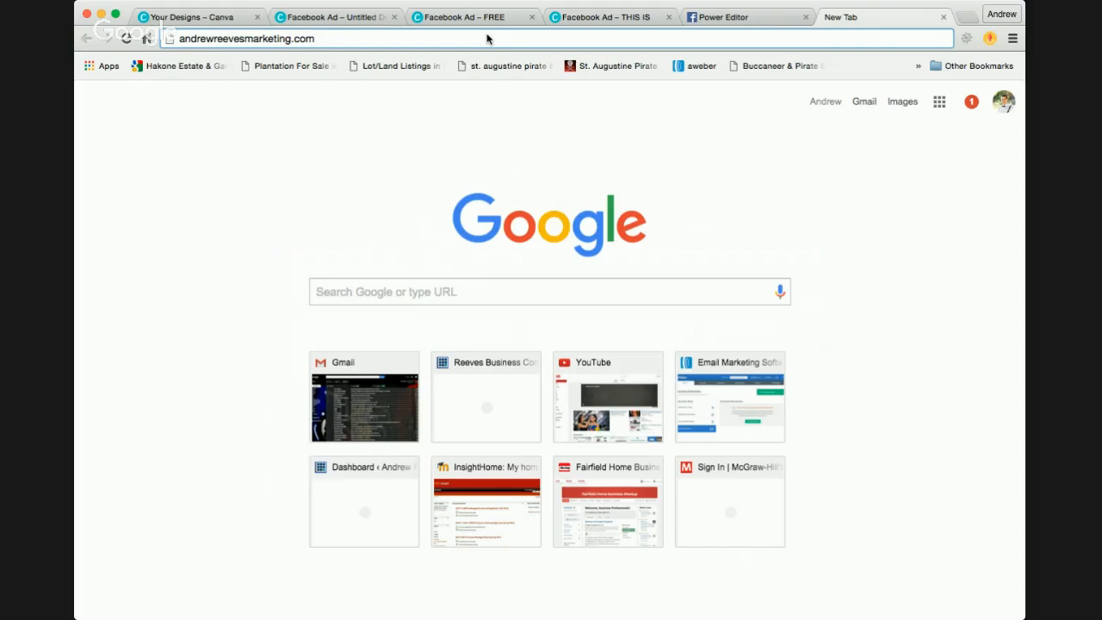
{"action": "type", "text": "/em"}
{"action": "key", "text": "Right"}
{"action": "key", "text": "super+a"}
{"action": "key", "text": "super+c"}
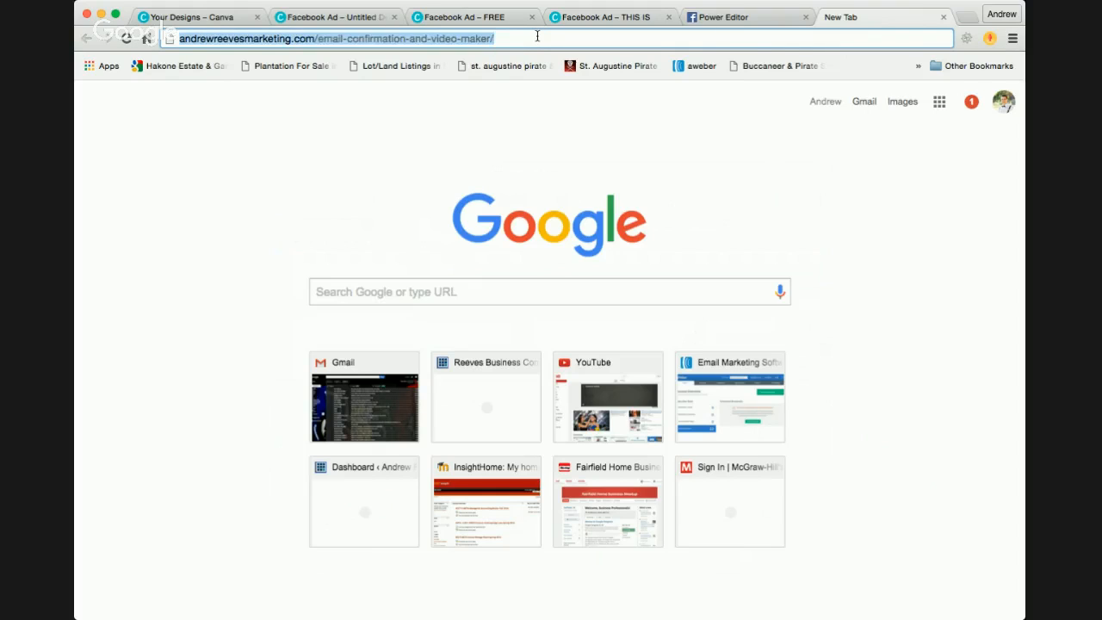
Step: Close the extra tab, add the copied /email-confirmation-and-video-maker/ address as the form's website link, and proceed to the form preview
{"action": "left_click", "coordinate": [944, 17]}
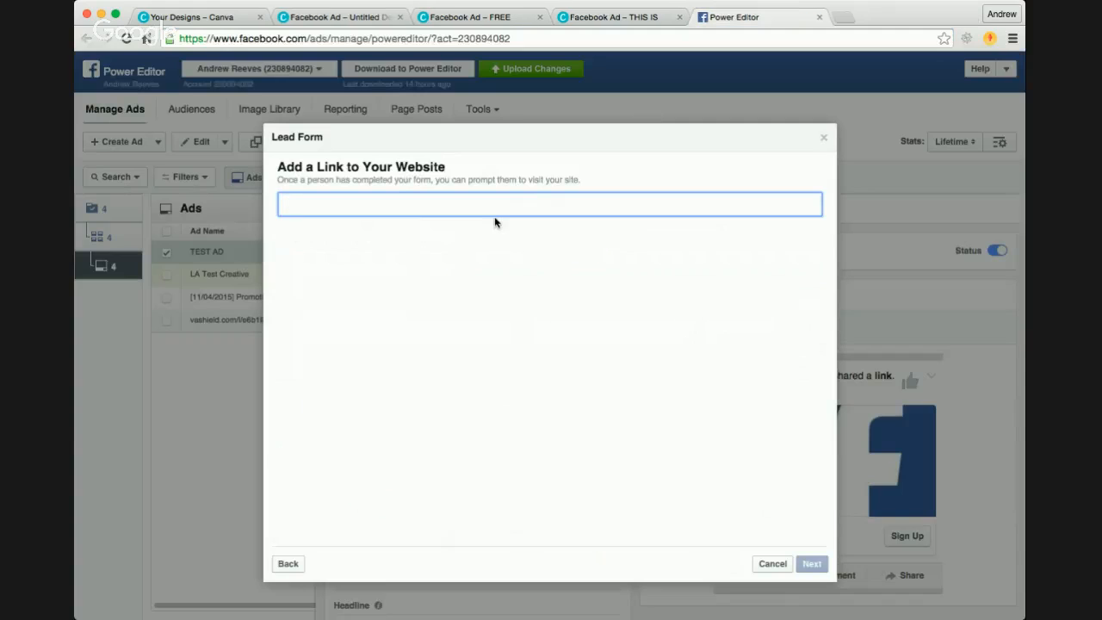
{"action": "key", "text": "super+v"}
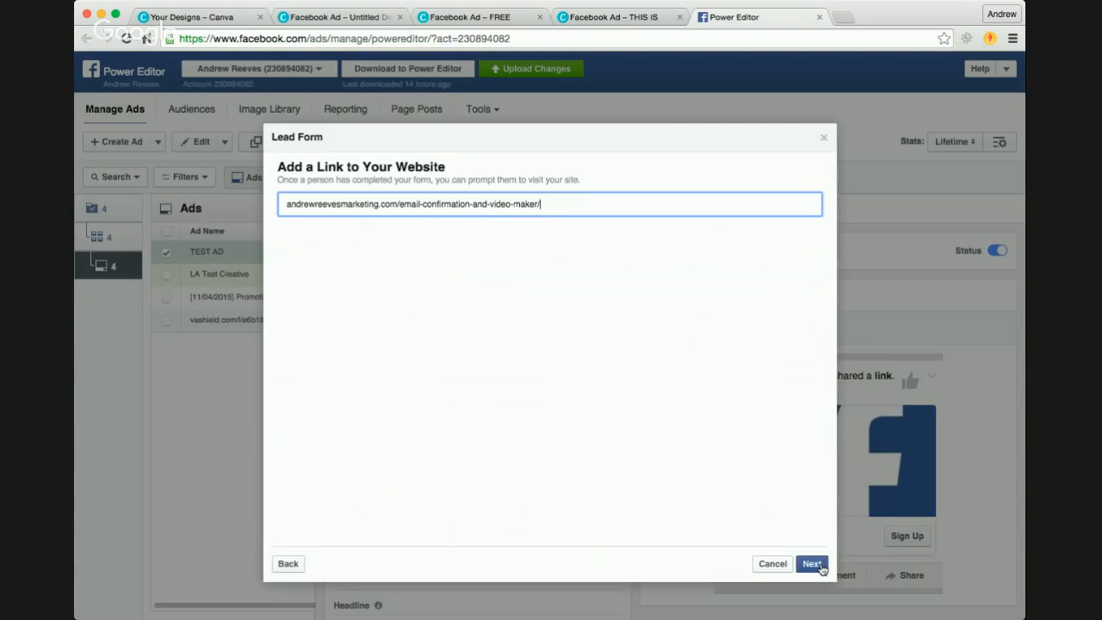
{"action": "left_click", "coordinate": [812, 564]}
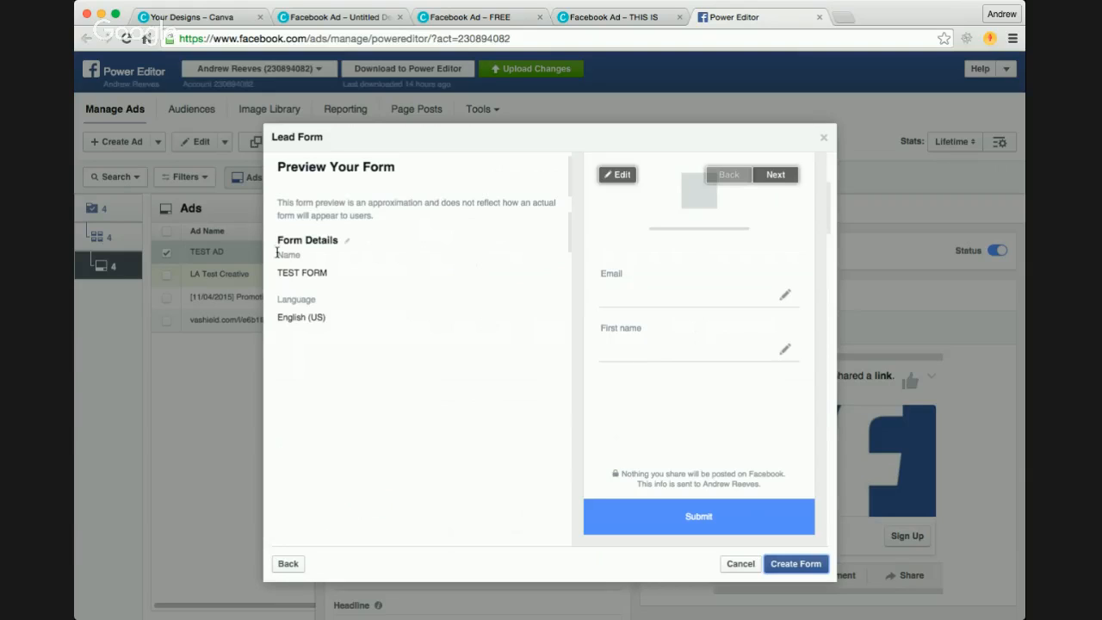
Step: Reopen the TEST FORM details and step through the form's pages to review them up to the preview
{"action": "left_click", "coordinate": [347, 243]}
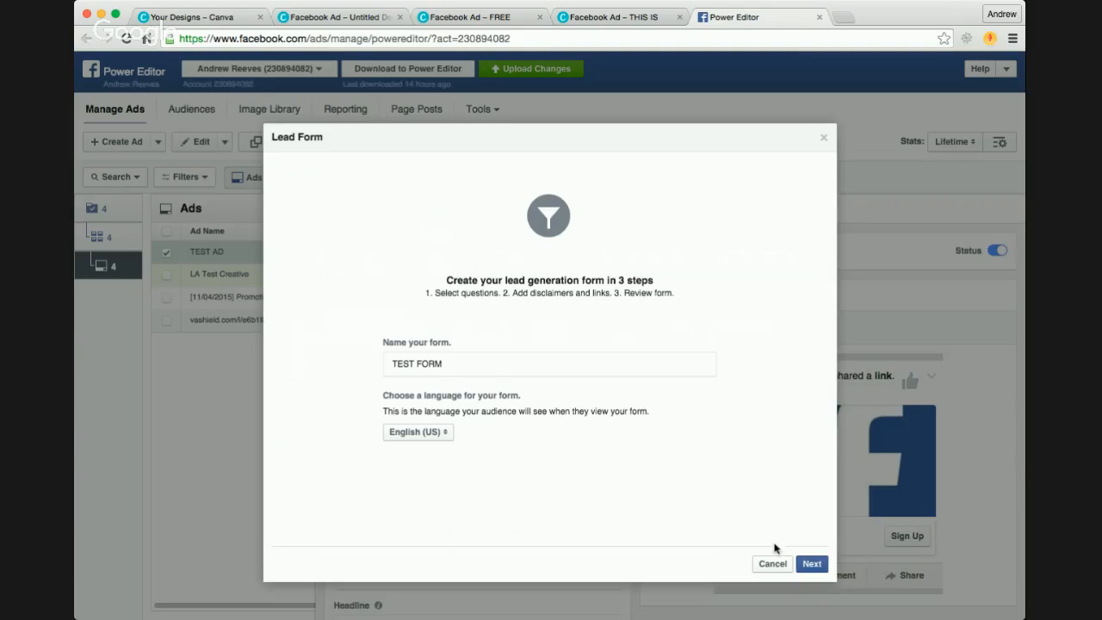
{"action": "left_click", "coordinate": [810, 565]}
{"action": "left_click", "coordinate": [812, 565]}
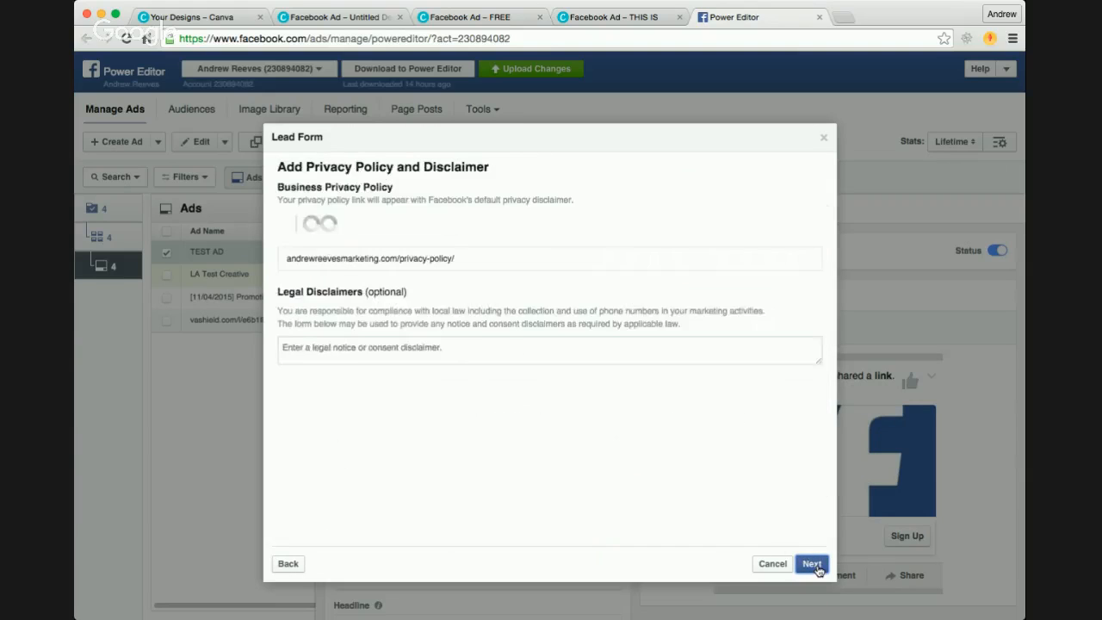
{"action": "left_click", "coordinate": [814, 565]}
{"action": "left_click", "coordinate": [814, 565]}
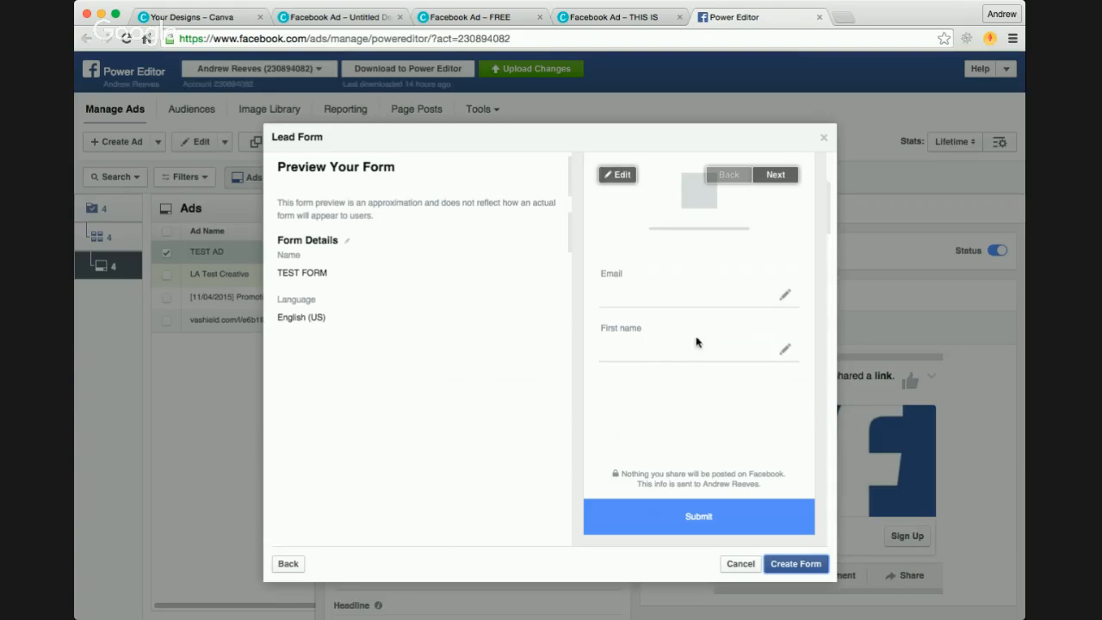
Step: Check the submission confirmation screen in the form preview and create the lead form
{"action": "left_click", "coordinate": [775, 175]}
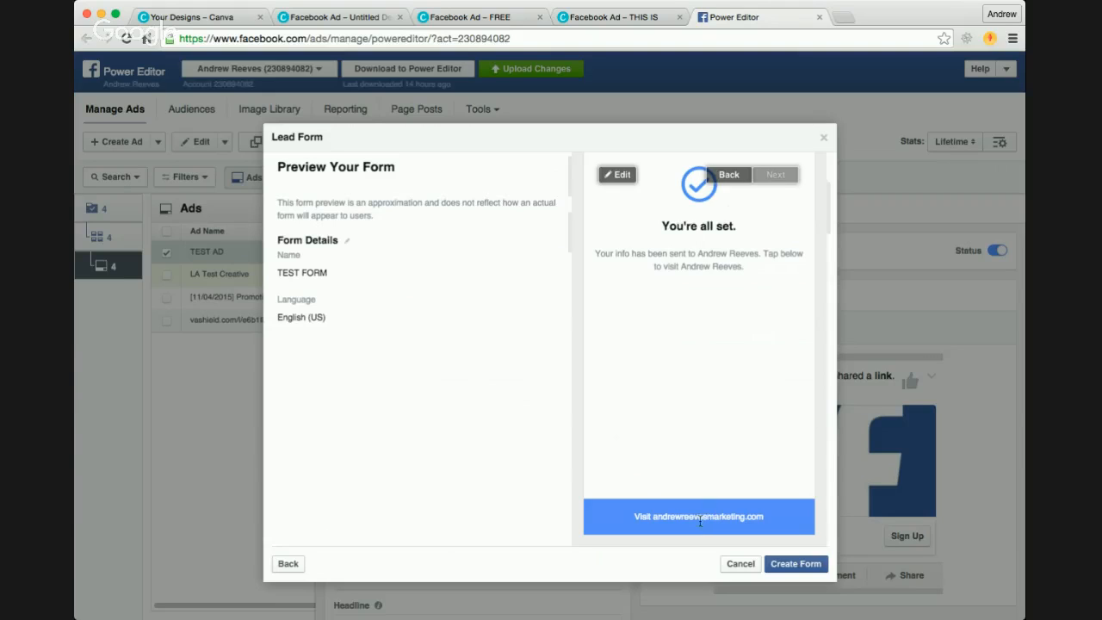
{"action": "left_click", "coordinate": [725, 174]}
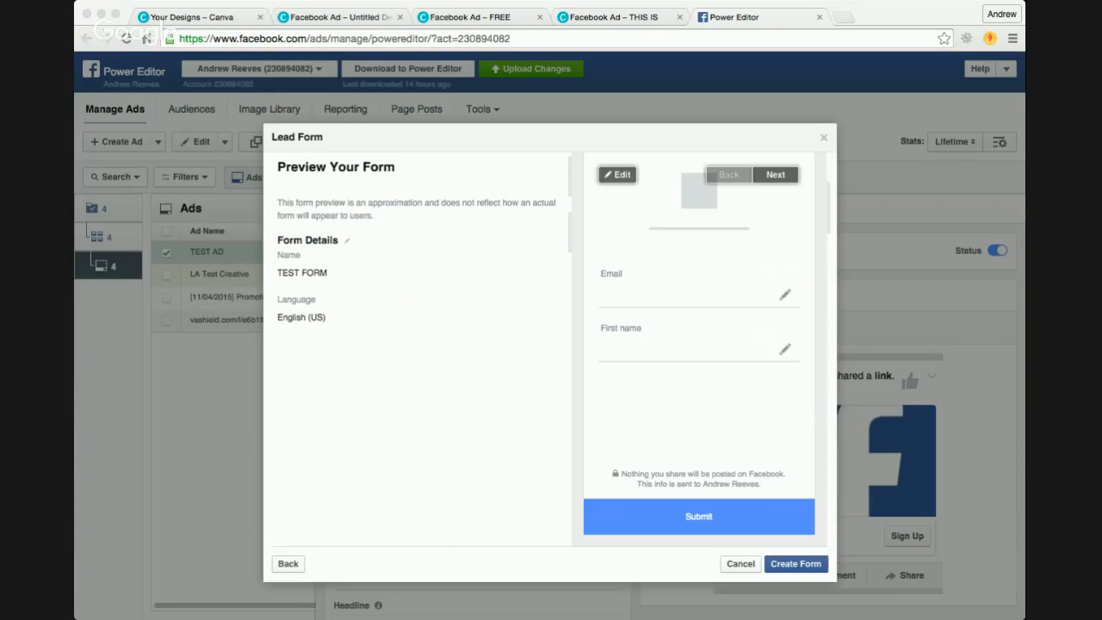
{"action": "left_click", "coordinate": [109, 355]}
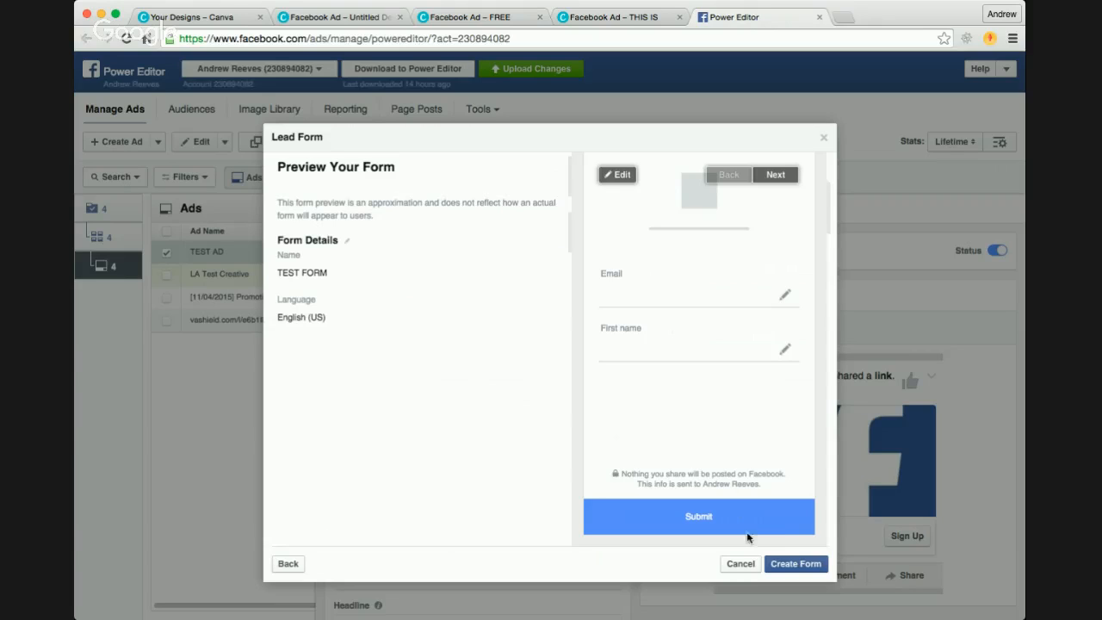
{"action": "left_click", "coordinate": [787, 573]}
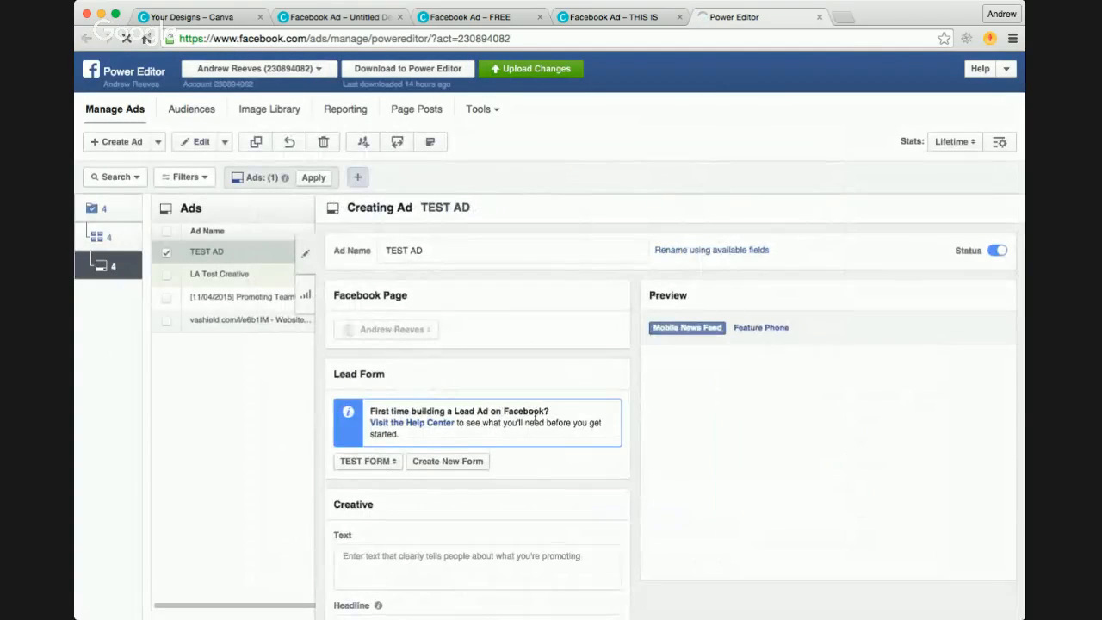
Step: Set TEST AD's text to 'Don't miss out on learning the "Inner Circle Secrets" of making an income online!' and open the headline for editing
{"action": "scroll", "coordinate": [446, 390], "scroll_direction": "down", "scroll_amount": 4}
{"action": "left_click", "coordinate": [457, 395]}
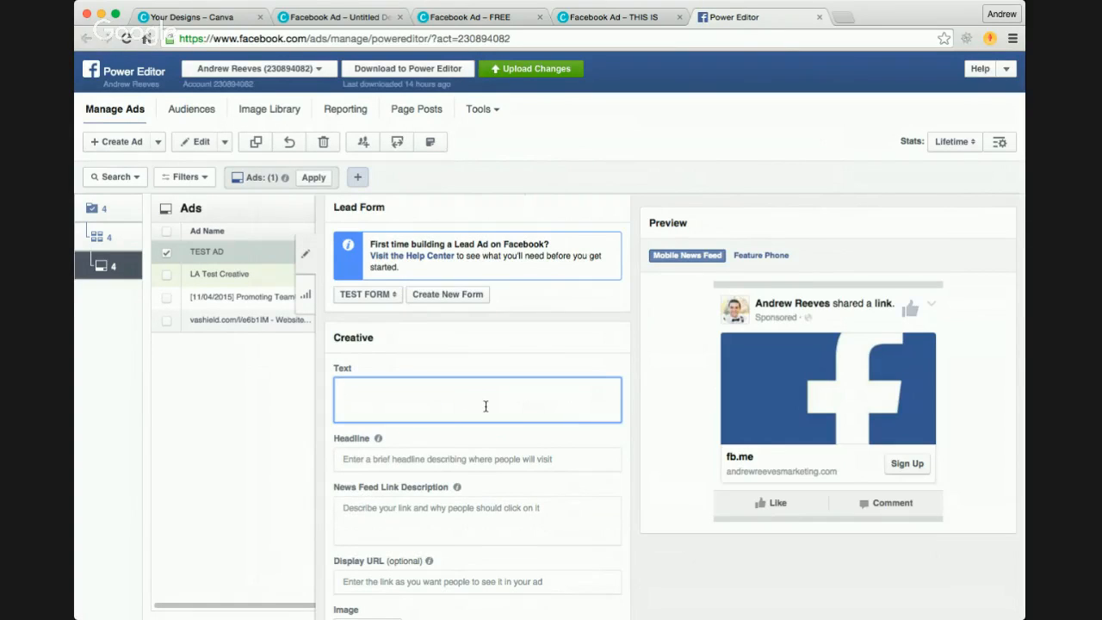
{"action": "type", "text": "Don't miss this"}
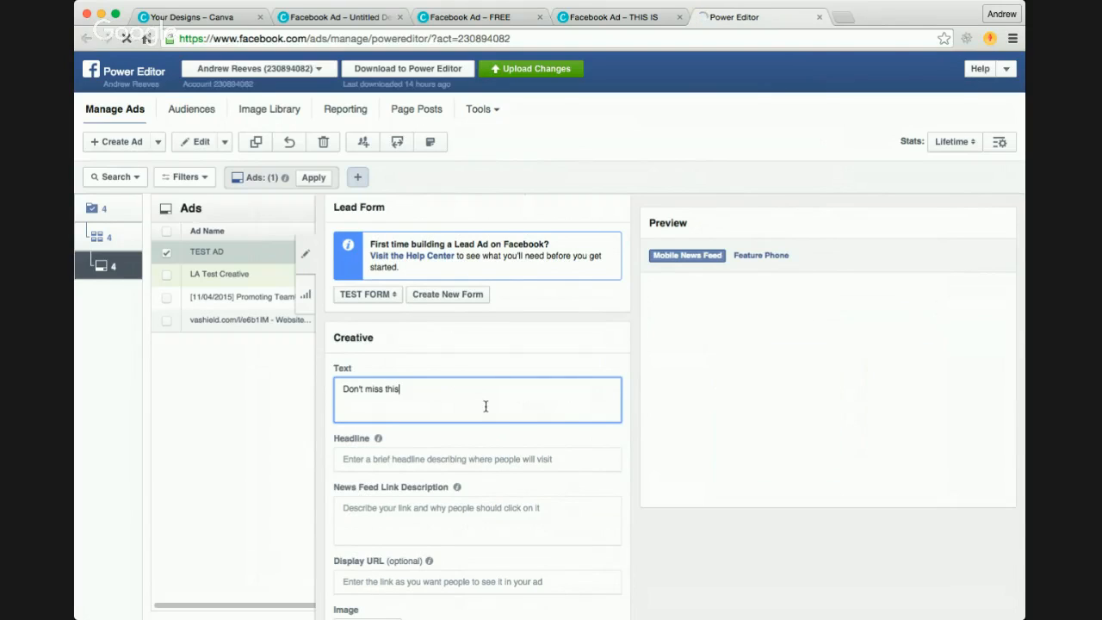
{"action": "key", "text": "BackSpace"}
{"action": "key", "text": "BackSpace"}
{"action": "key", "text": "BackSpace"}
{"action": "key", "text": "BackSpace"}
{"action": "type", "text": "out"}
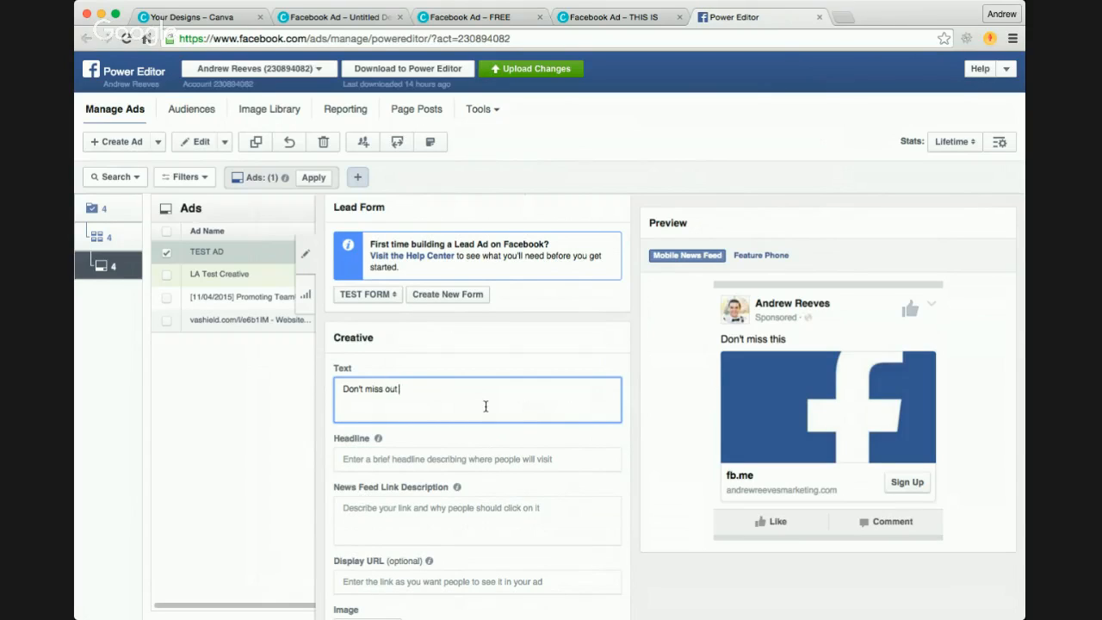
{"action": "type", "text": " on lea"}
{"action": "type", "text": "rning t"}
{"action": "type", "text": "he ins"}
{"action": "key", "text": "BackSpace"}
{"action": "key", "text": "BackSpace"}
{"action": "key", "text": "BackSpace"}
{"action": "type", "text": "\"Inner"}
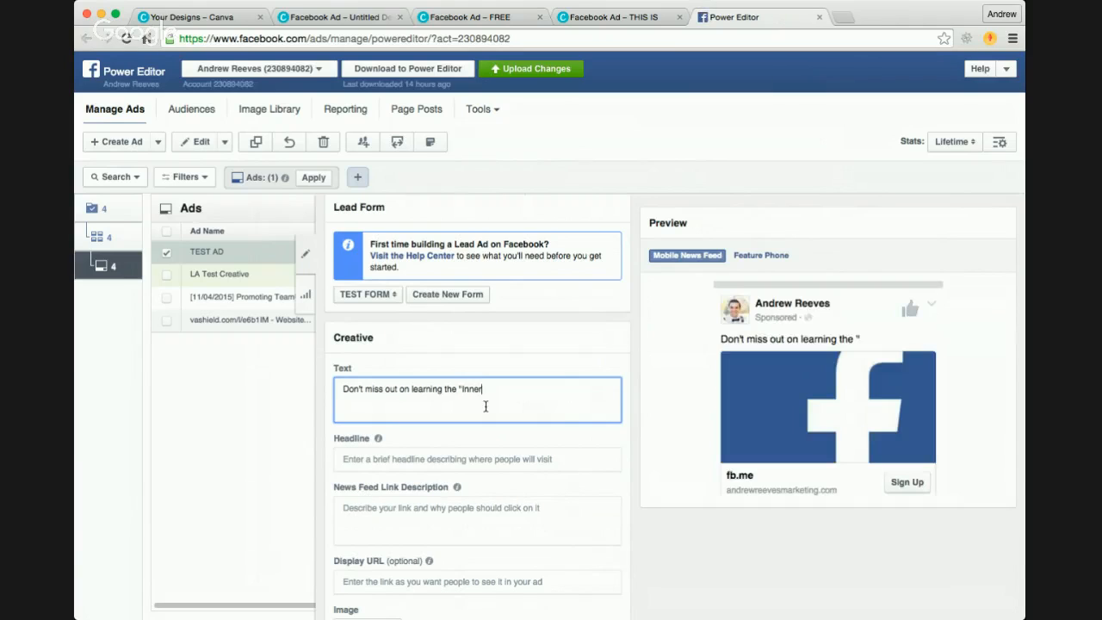
{"action": "type", "text": " Circle"}
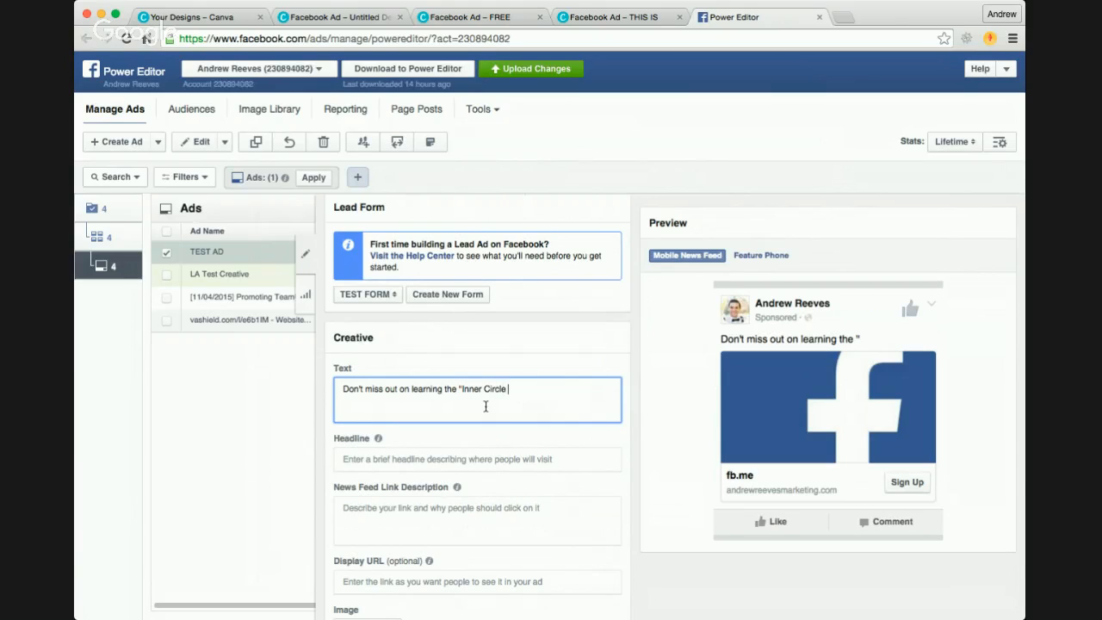
{"action": "type", "text": " Secre"}
{"action": "type", "text": "ts\" of"}
{"action": "type", "text": " mas"}
{"action": "key", "text": "BackSpace"}
{"action": "key", "text": "BackSpace"}
{"action": "key", "text": "BackSpace"}
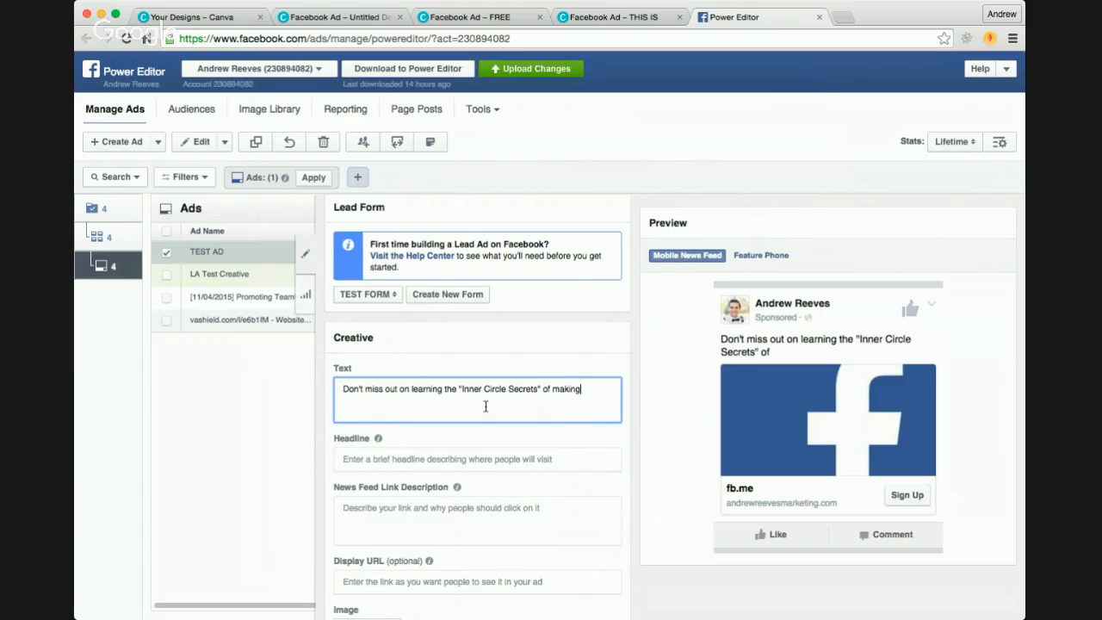
{"action": "type", "text": "d"}
{"action": "key", "text": "BackSpace"}
{"action": "type", "text": "income online!"}
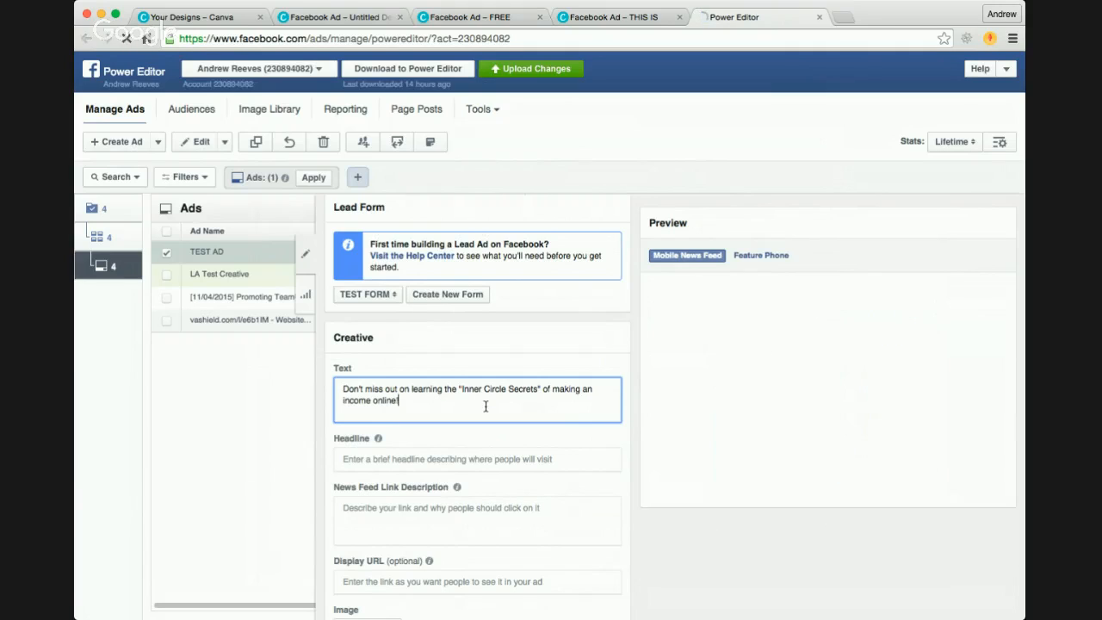
{"action": "left_click", "coordinate": [455, 459]}
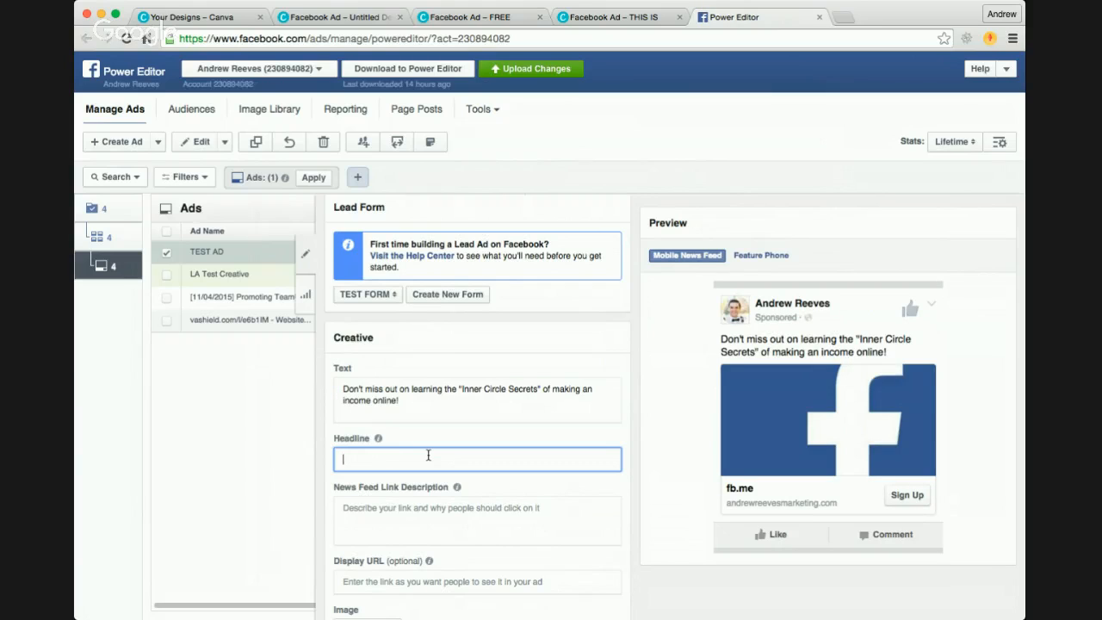
Step: Set TEST AD's headline to 'FREE Video Training!'
{"action": "type", "text": "FREE Video Training!"}
{"action": "scroll", "coordinate": [439, 474], "scroll_direction": "down", "scroll_amount": 2}
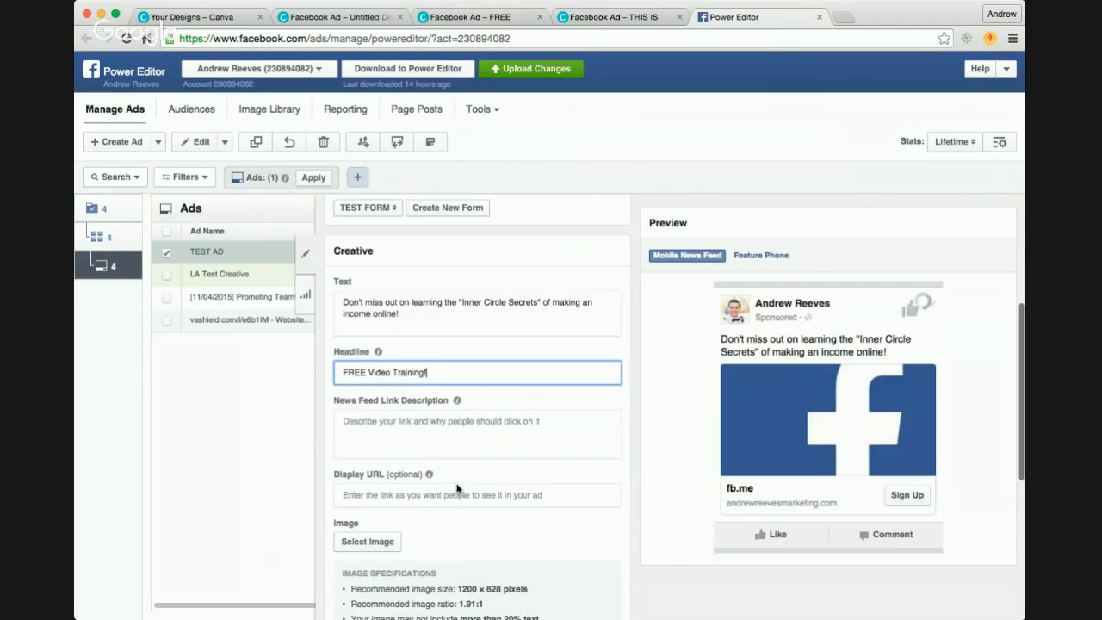
Step: Set the News Feed link description to 'Come join me as I give FREE live training, and pro tool tips about how to grow a MASSIVE income online!'
{"action": "left_click", "coordinate": [448, 431]}
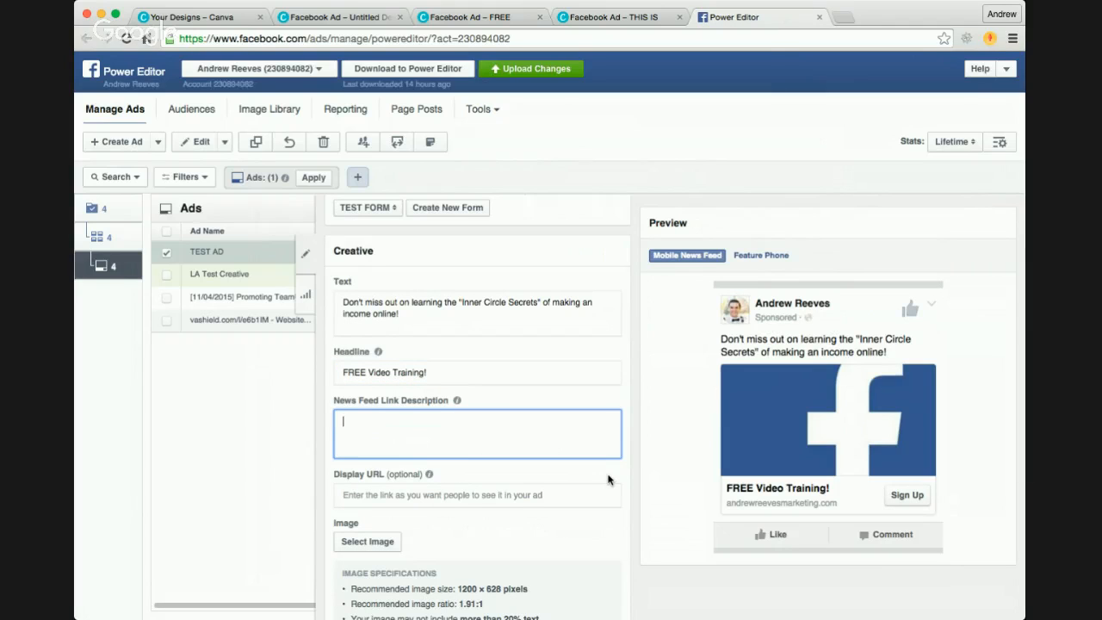
{"action": "type", "text": "Come jo"}
{"action": "type", "text": "E live t"}
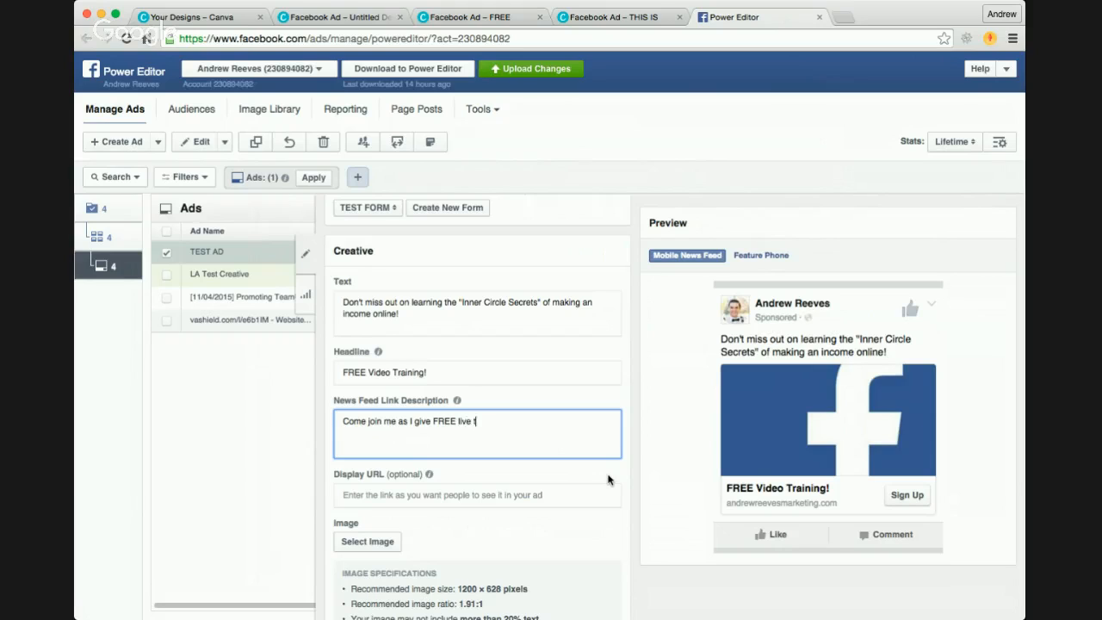
{"action": "type", "text": "raining, and "}
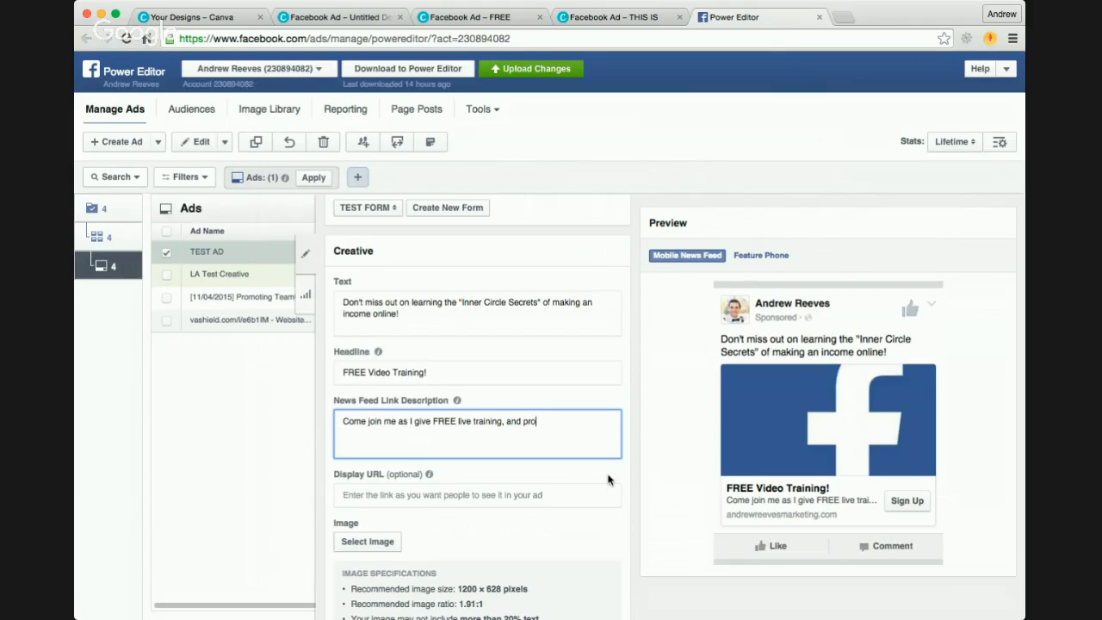
{"action": "type", "text": "pro tool tips "}
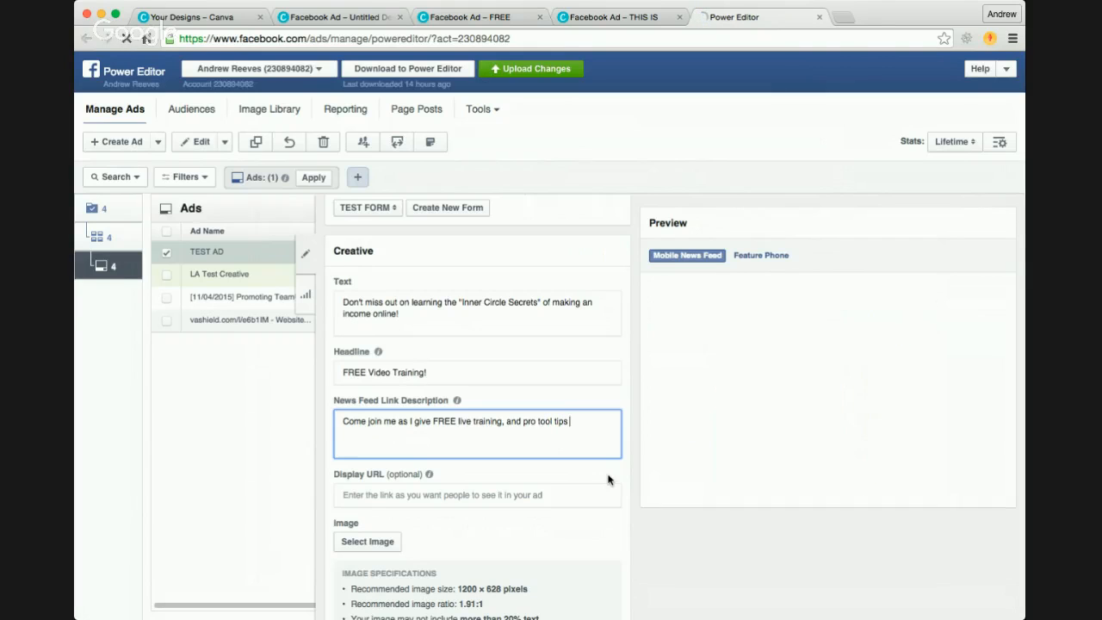
{"action": "type", "text": "ab"}
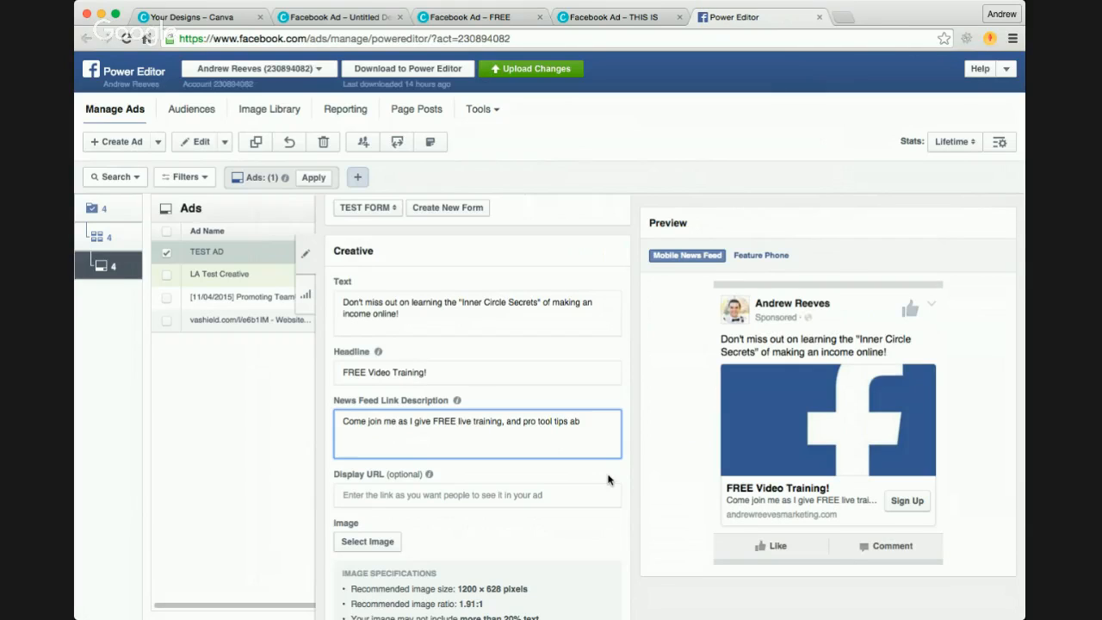
{"action": "key", "text": "BackSpace"}
{"action": "key", "text": "BackSpace"}
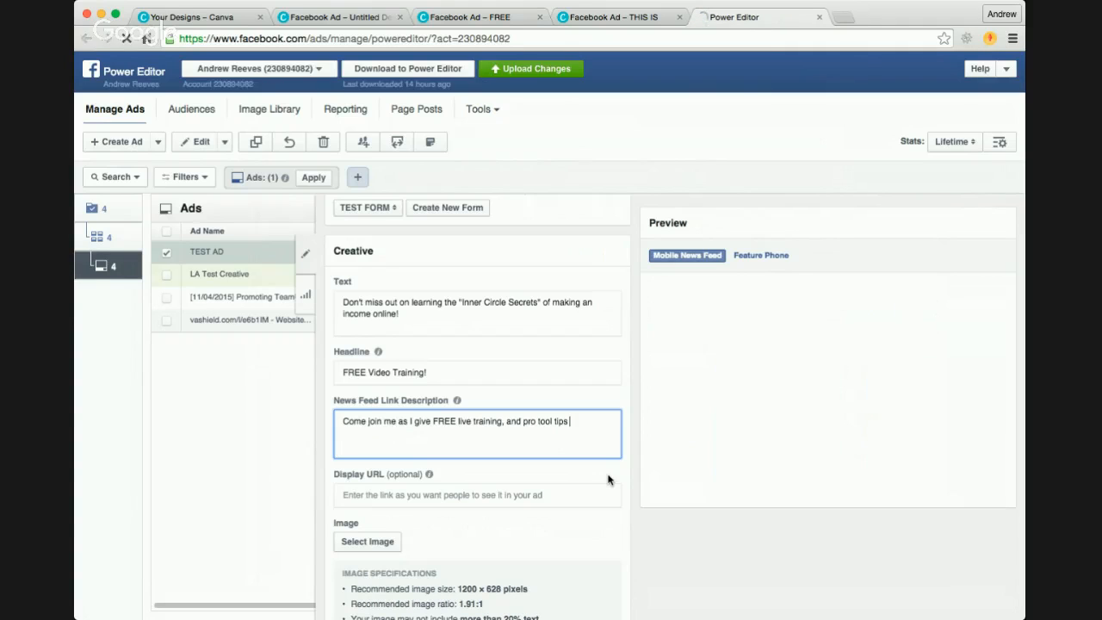
{"action": "type", "text": "bout how to gr"}
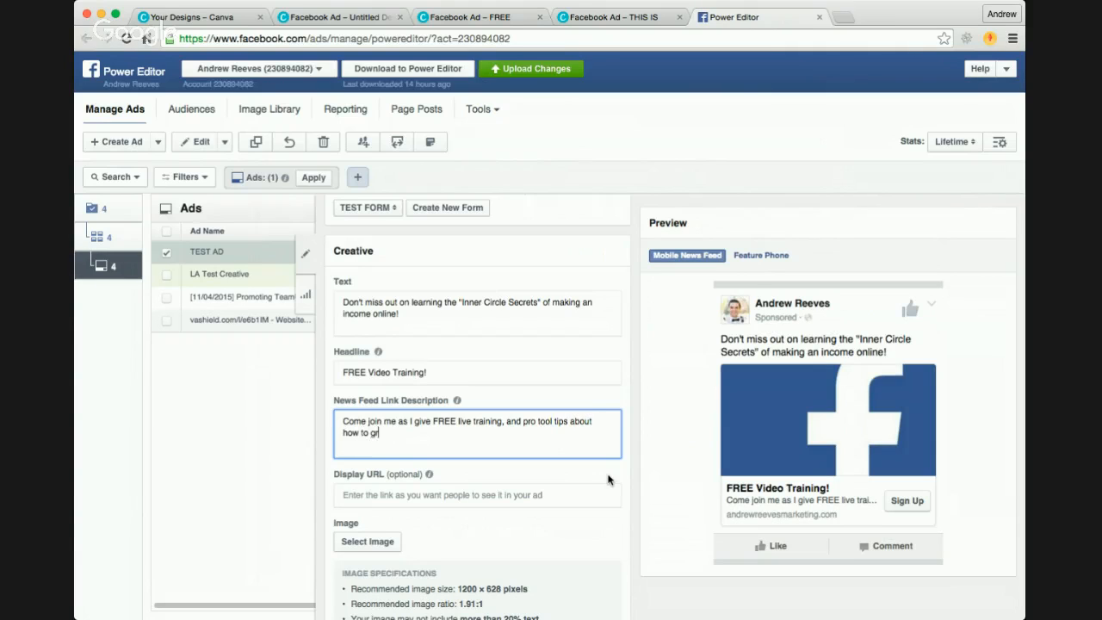
{"action": "type", "text": "ow a MASSIVE income online!"}
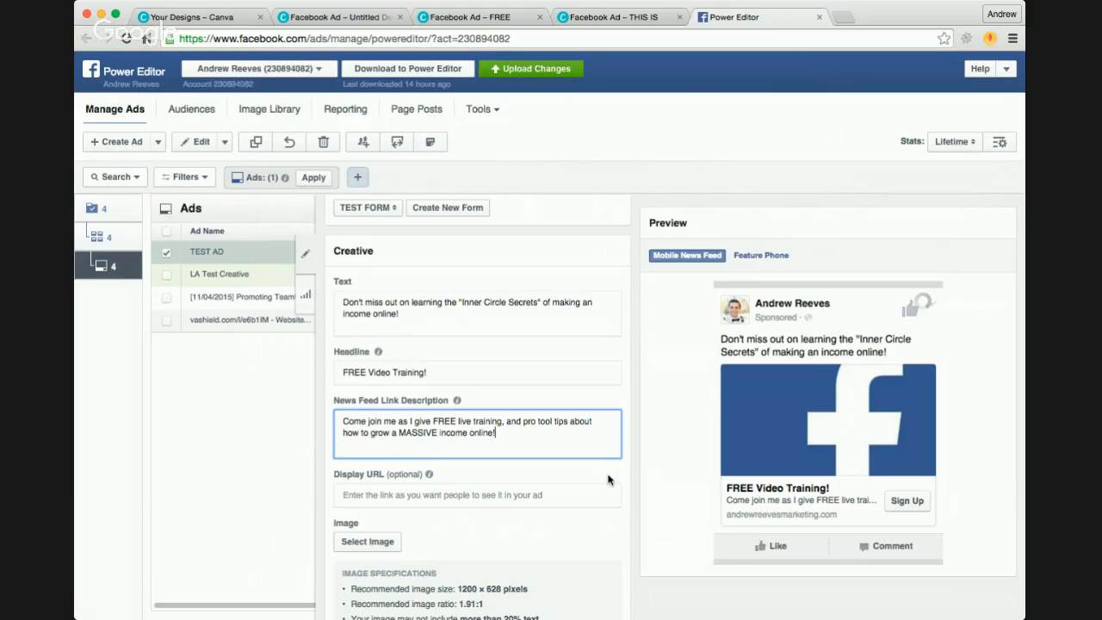
{"action": "left_click", "coordinate": [518, 498]}
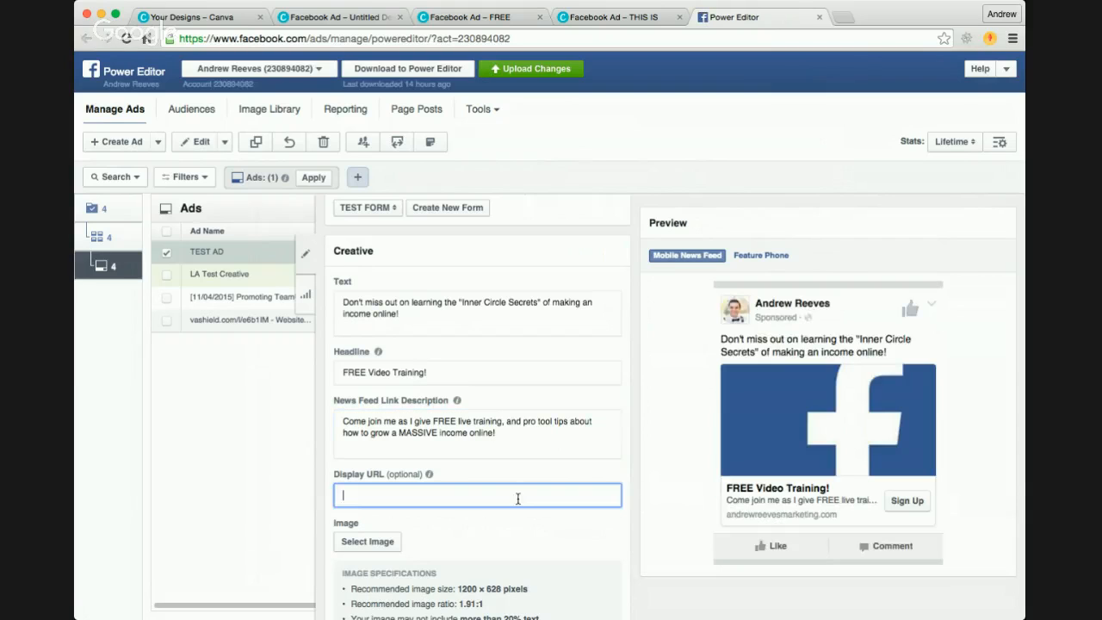
{"action": "scroll", "coordinate": [545, 524], "scroll_direction": "down", "scroll_amount": 3}
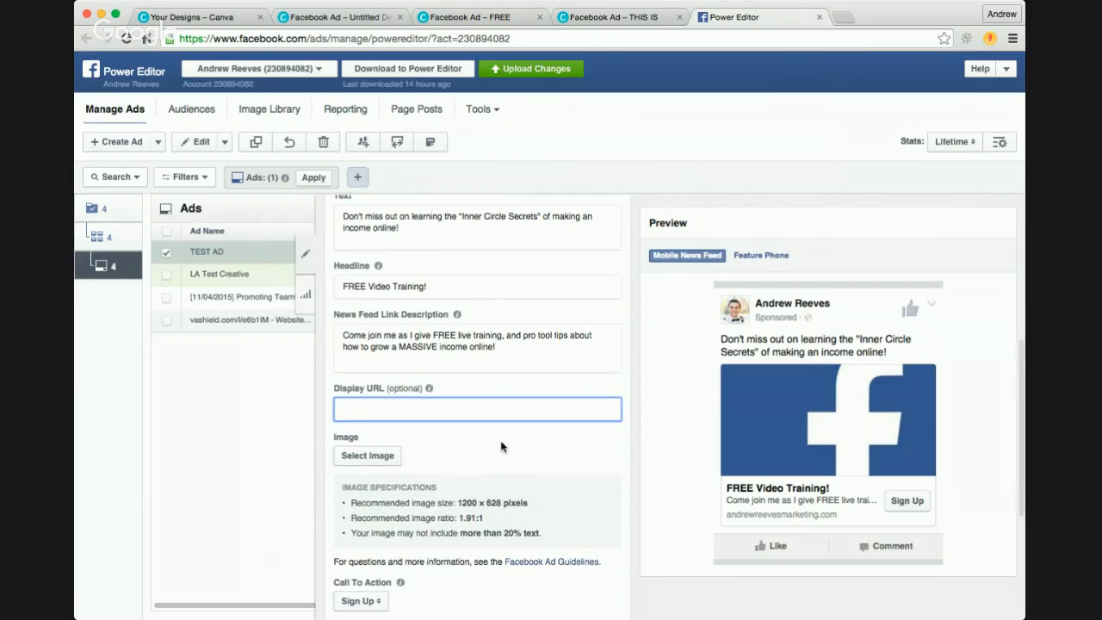
{"action": "scroll", "coordinate": [502, 445], "scroll_direction": "down", "scroll_amount": 1}
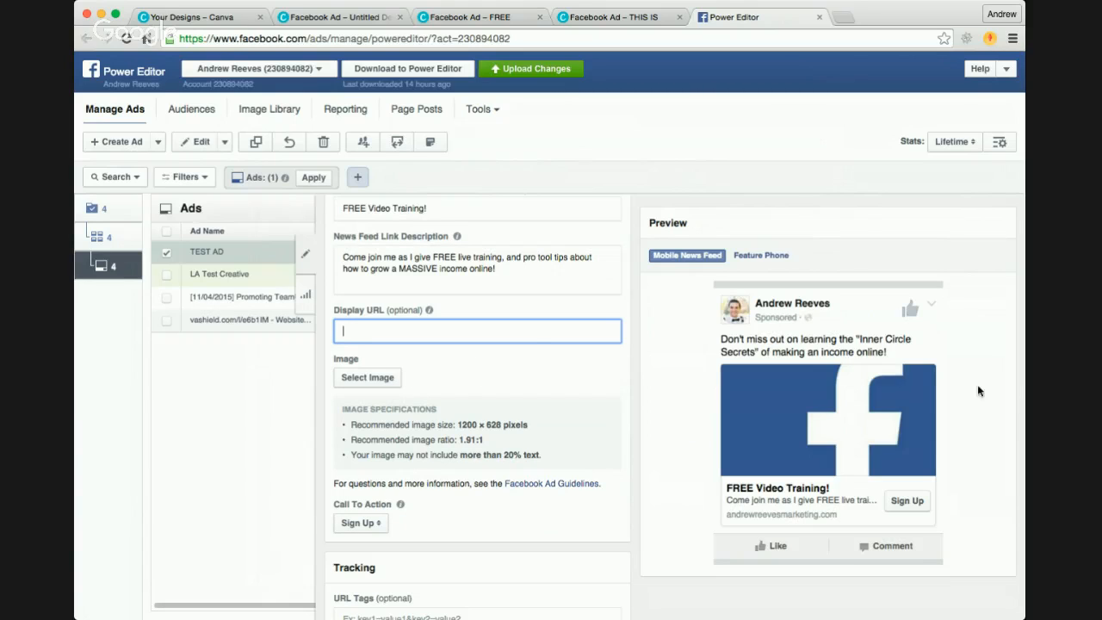
{"action": "key", "text": "super+Tab"}
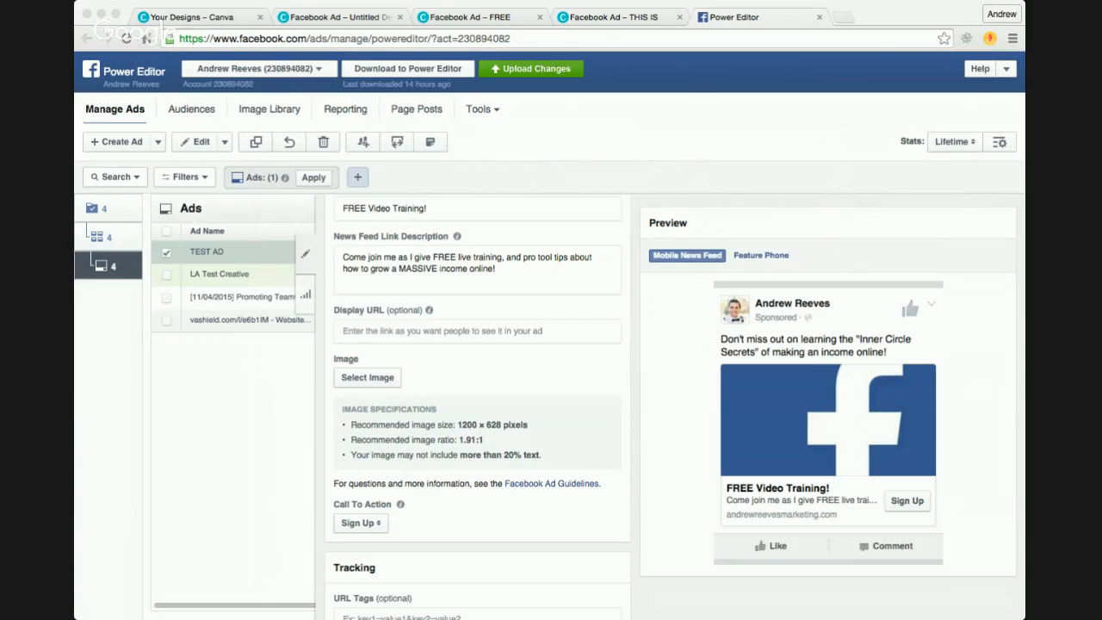
{"action": "left_click", "coordinate": [114, 370]}
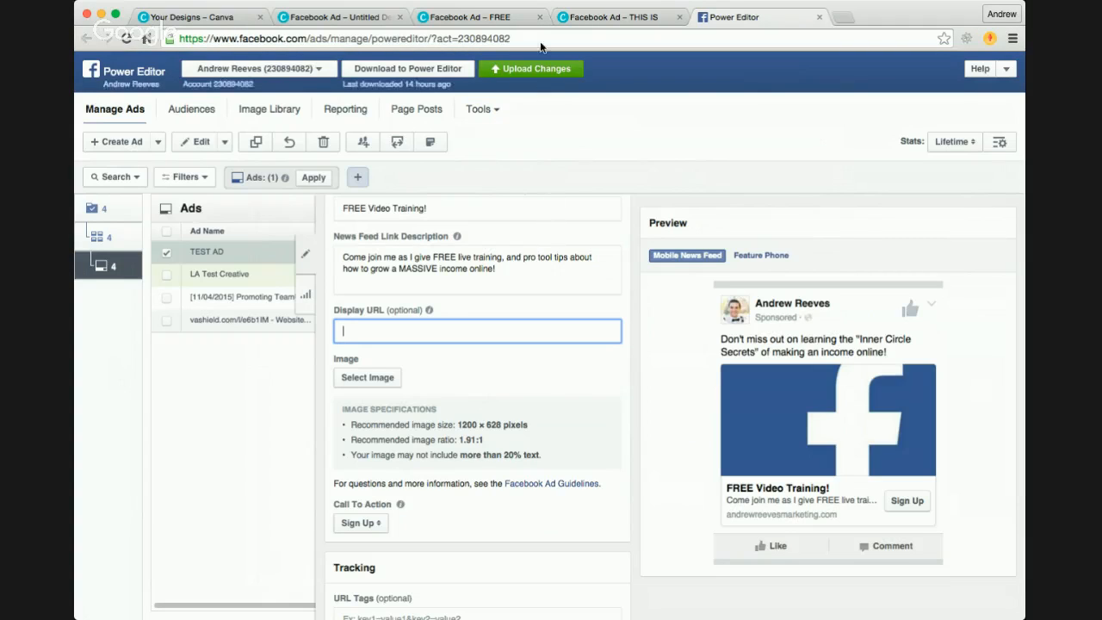
Step: Switch to Canva's Your Designs page and create a new design from the Facebook Ad format
{"action": "left_click", "coordinate": [216, 19]}
{"action": "left_click", "coordinate": [952, 170]}
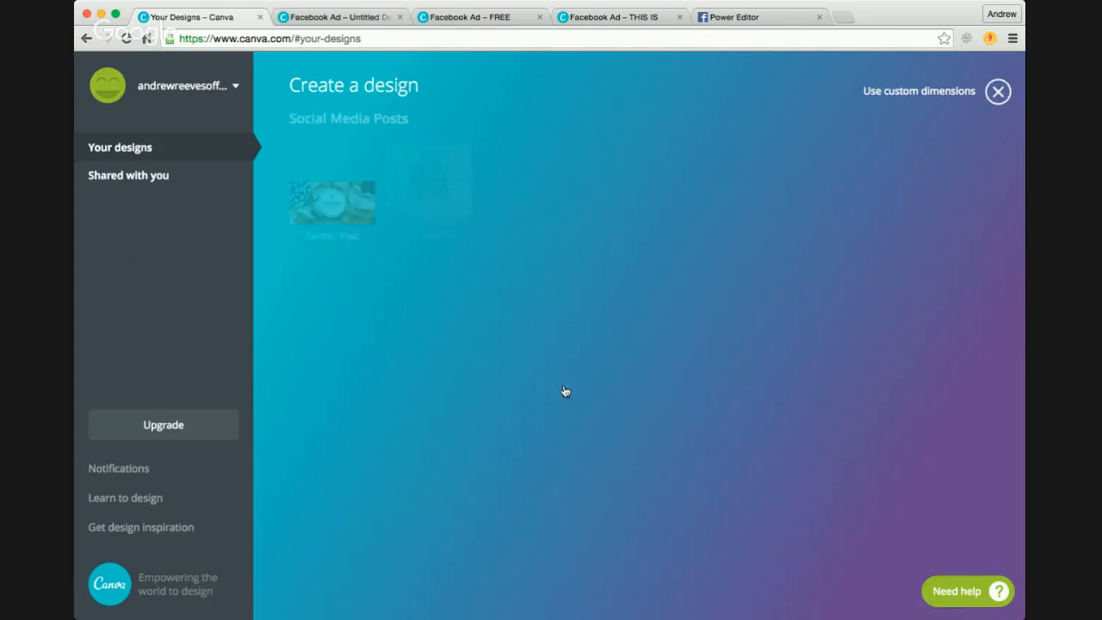
{"action": "scroll", "coordinate": [394, 435], "scroll_direction": "down", "scroll_amount": 10}
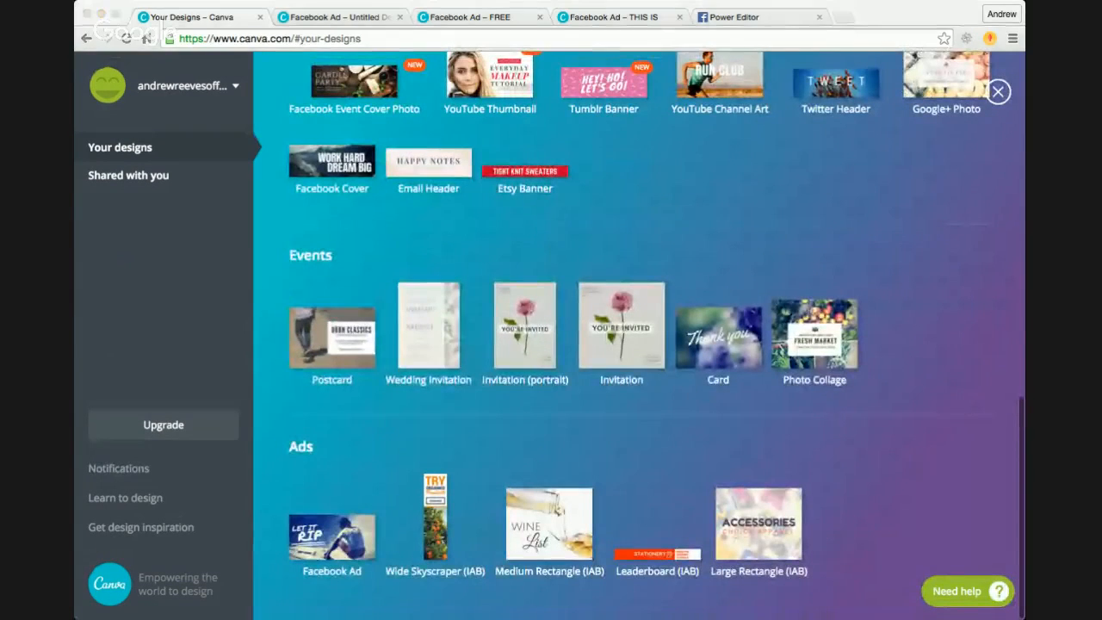
{"action": "left_click", "coordinate": [123, 374]}
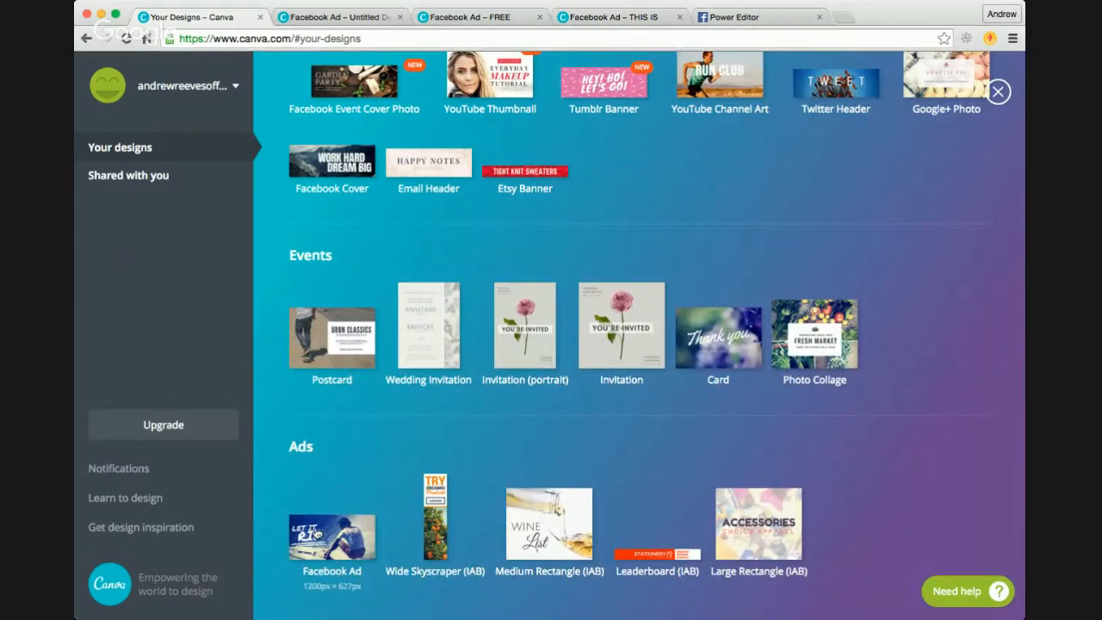
{"action": "left_click", "coordinate": [321, 533]}
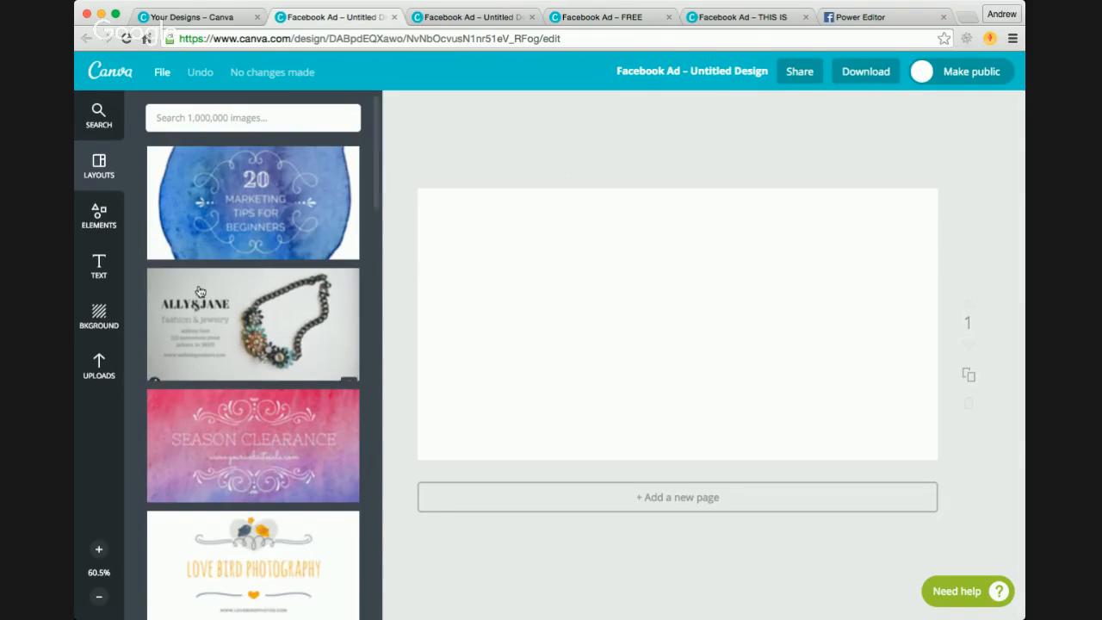
Step: Add the uploaded five-by-five grid image to the blank ad and stretch it to cover the whole canvas, then return to the uploaded images
{"action": "left_click", "coordinate": [101, 373]}
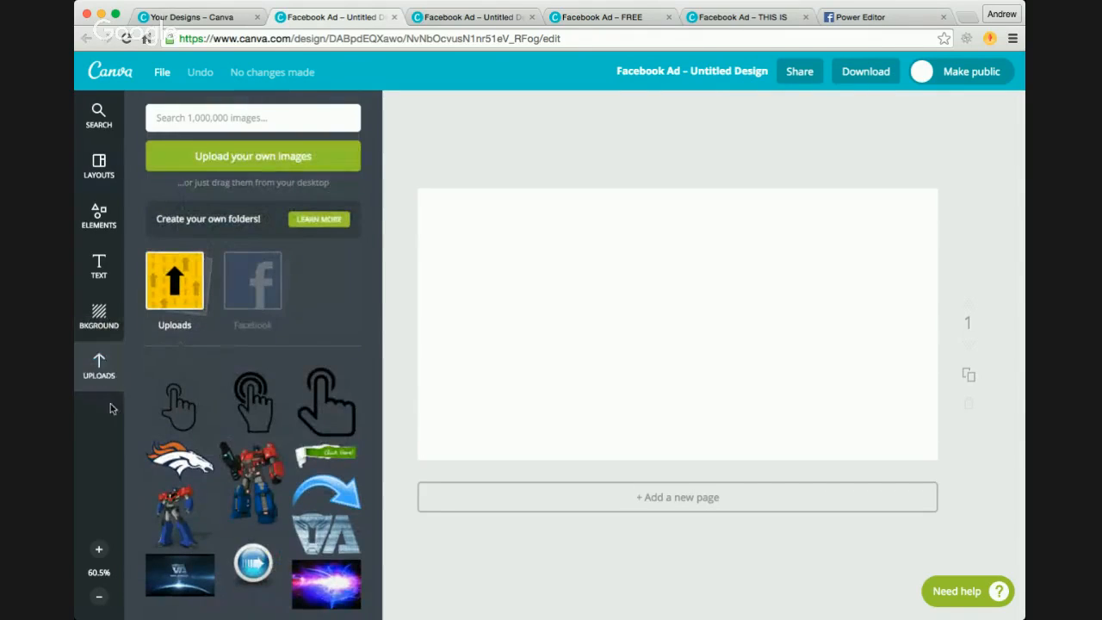
{"action": "scroll", "coordinate": [211, 573], "scroll_direction": "down", "scroll_amount": 2}
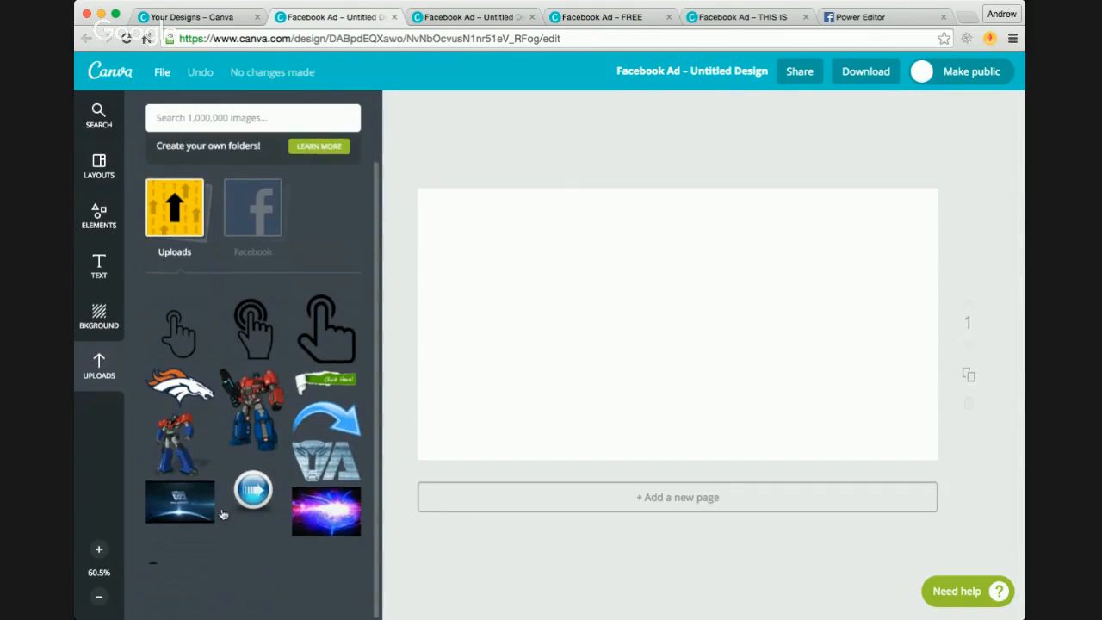
{"action": "left_click", "coordinate": [180, 567]}
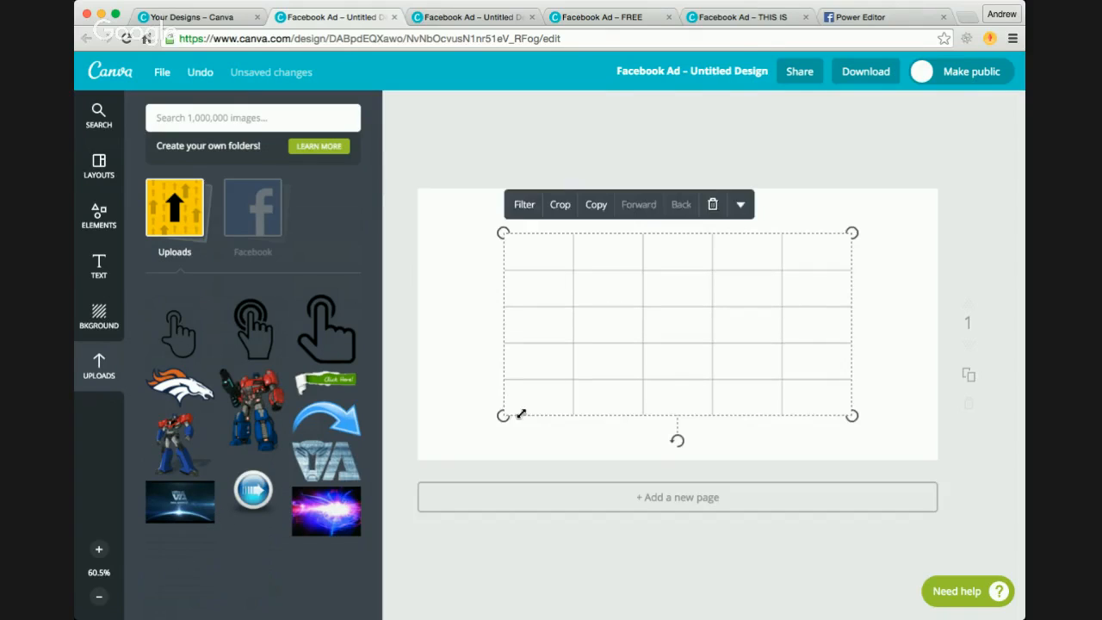
{"action": "left_click_drag", "start_coordinate": [516, 414], "coordinate": [412, 458]}
{"action": "left_click_drag", "start_coordinate": [852, 233], "coordinate": [942, 198]}
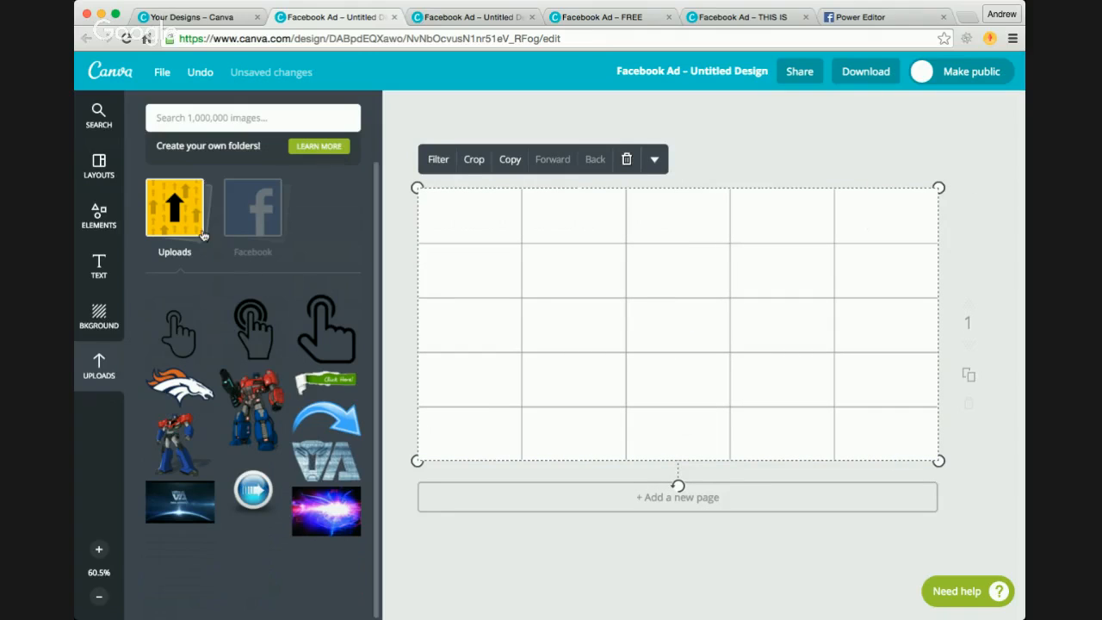
{"action": "left_click", "coordinate": [171, 221]}
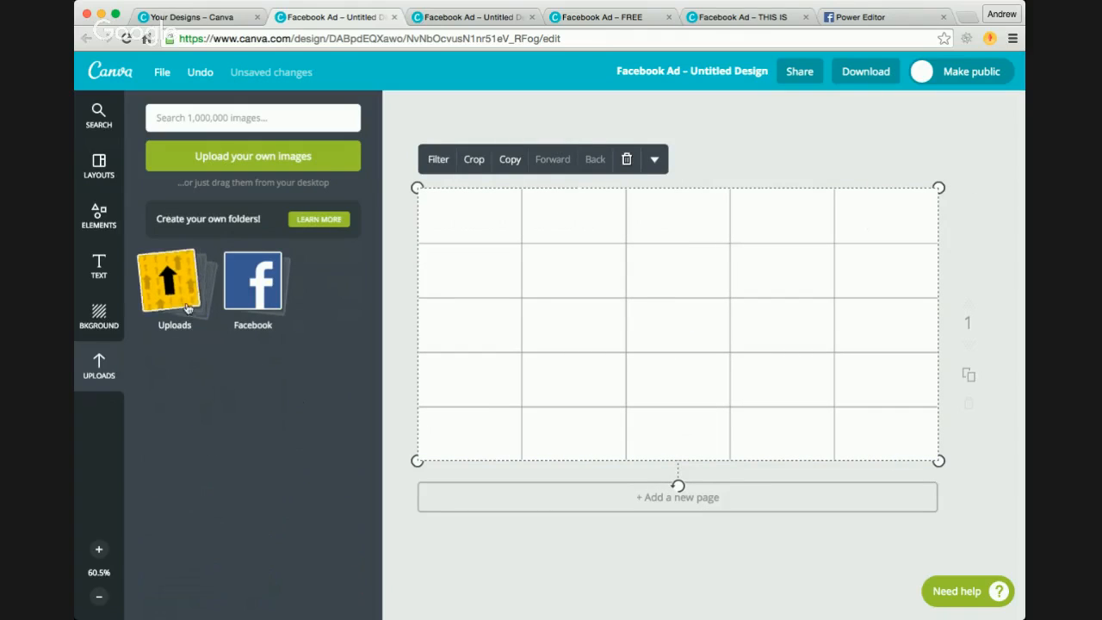
{"action": "left_click", "coordinate": [176, 282]}
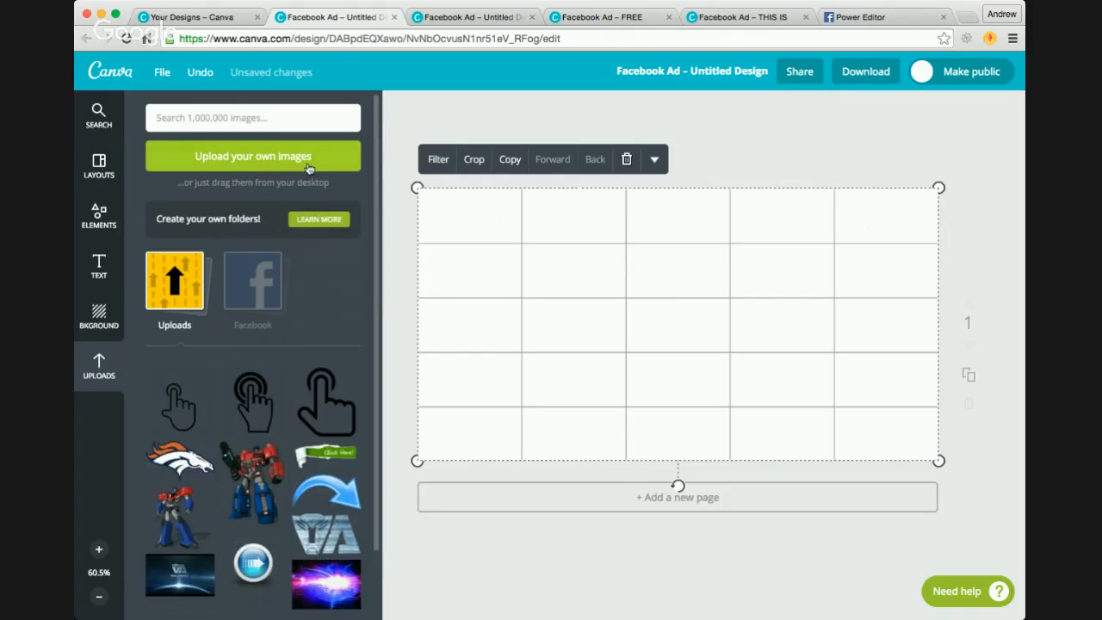
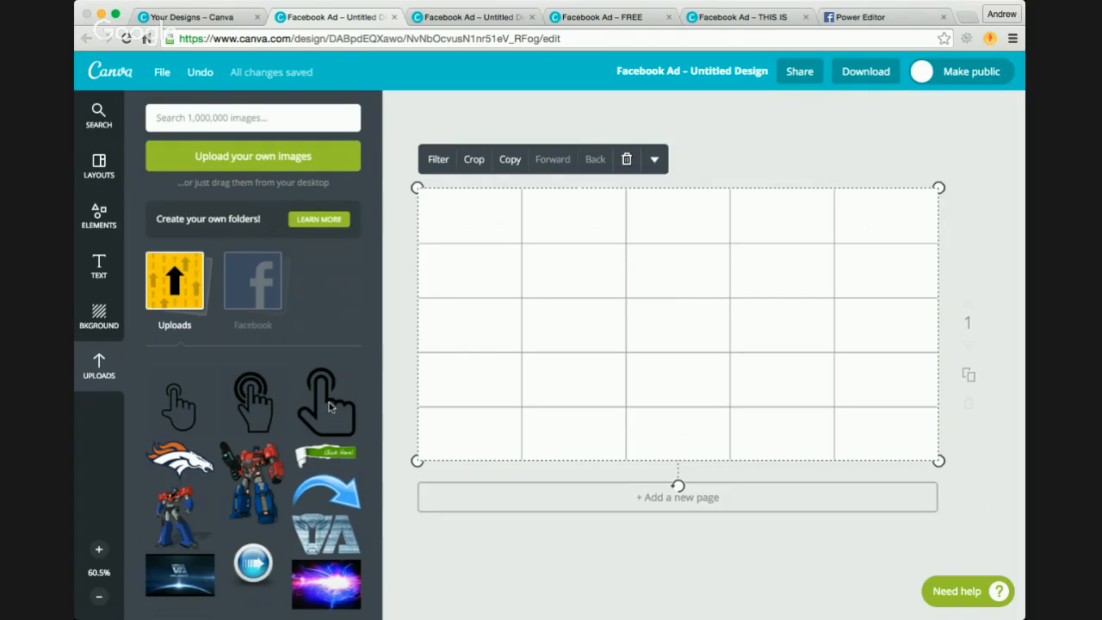
Step: Upload the circular portrait photo, add it to the ad, and size and position it over the grid's upper-right cells
{"action": "left_click_drag", "start_coordinate": [278, 344], "coordinate": [281, 386]}
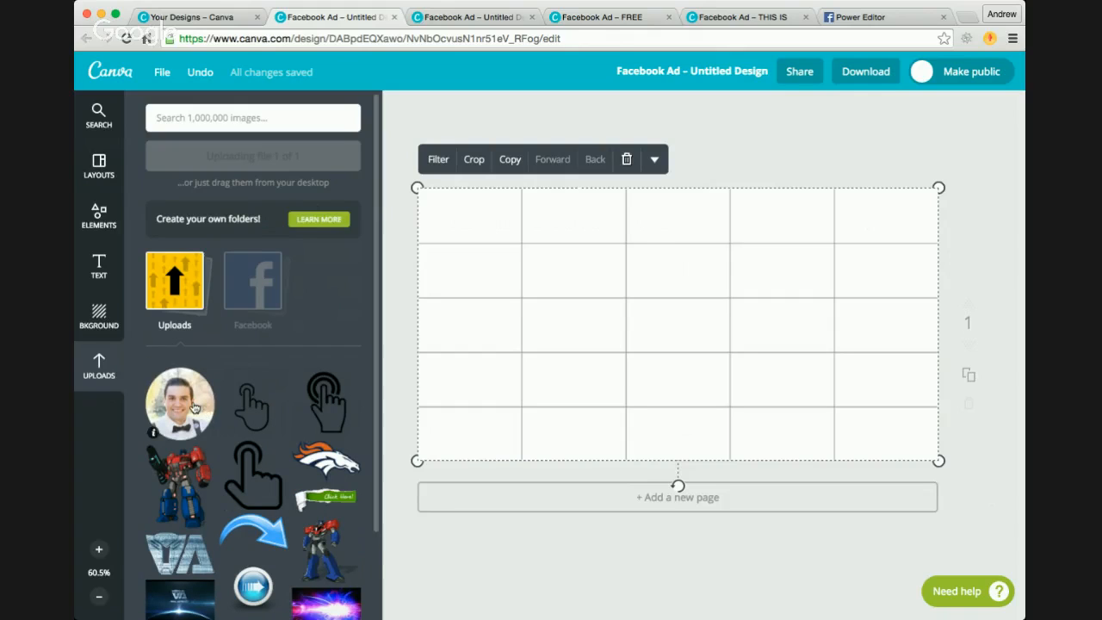
{"action": "left_click", "coordinate": [179, 403]}
{"action": "left_click_drag", "start_coordinate": [685, 316], "coordinate": [836, 247]}
{"action": "left_click_drag", "start_coordinate": [784, 304], "coordinate": [716, 371]}
{"action": "left_click_drag", "start_coordinate": [821, 336], "coordinate": [853, 333]}
{"action": "left_click_drag", "start_coordinate": [767, 355], "coordinate": [732, 393]}
{"action": "left_click_drag", "start_coordinate": [812, 357], "coordinate": [834, 348]}
{"action": "left_click_drag", "start_coordinate": [750, 386], "coordinate": [779, 357]}
{"action": "left_click_drag", "start_coordinate": [852, 321], "coordinate": [829, 329]}
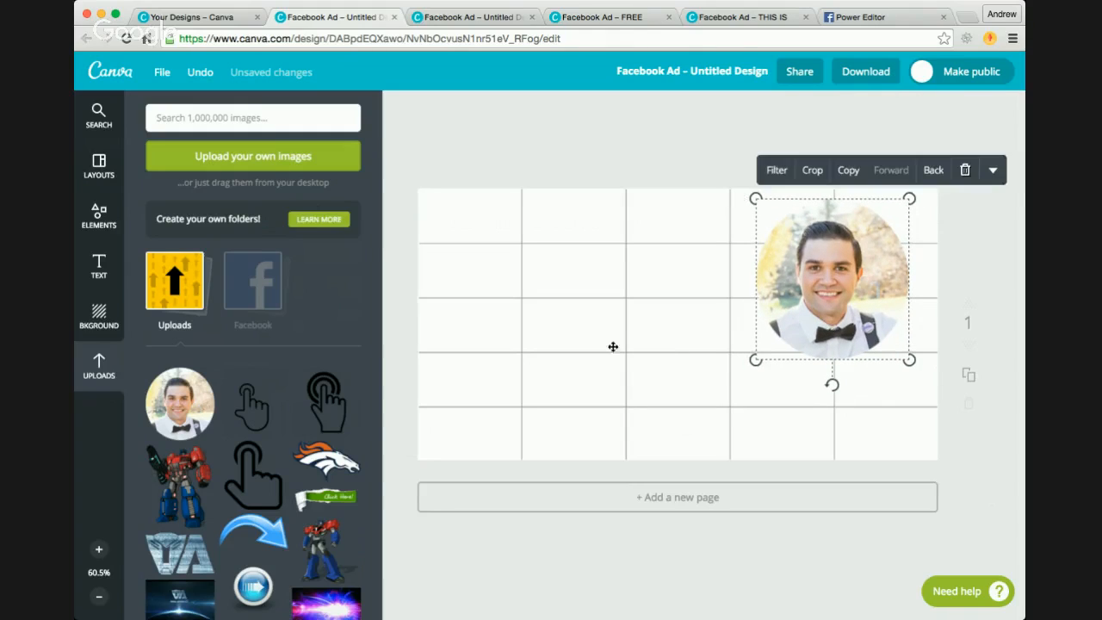
Step: Add the 'Nail Art MONDAYS' text layout to the ad and replace its first line with 'FREE LIVE'
{"action": "left_click", "coordinate": [102, 265]}
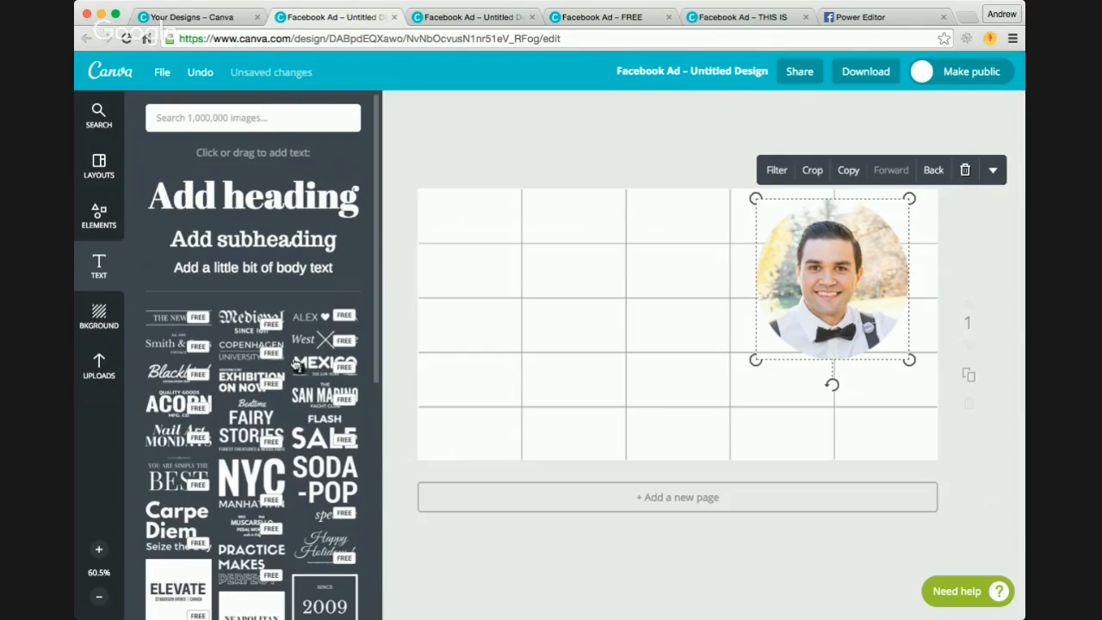
{"action": "left_click", "coordinate": [176, 433]}
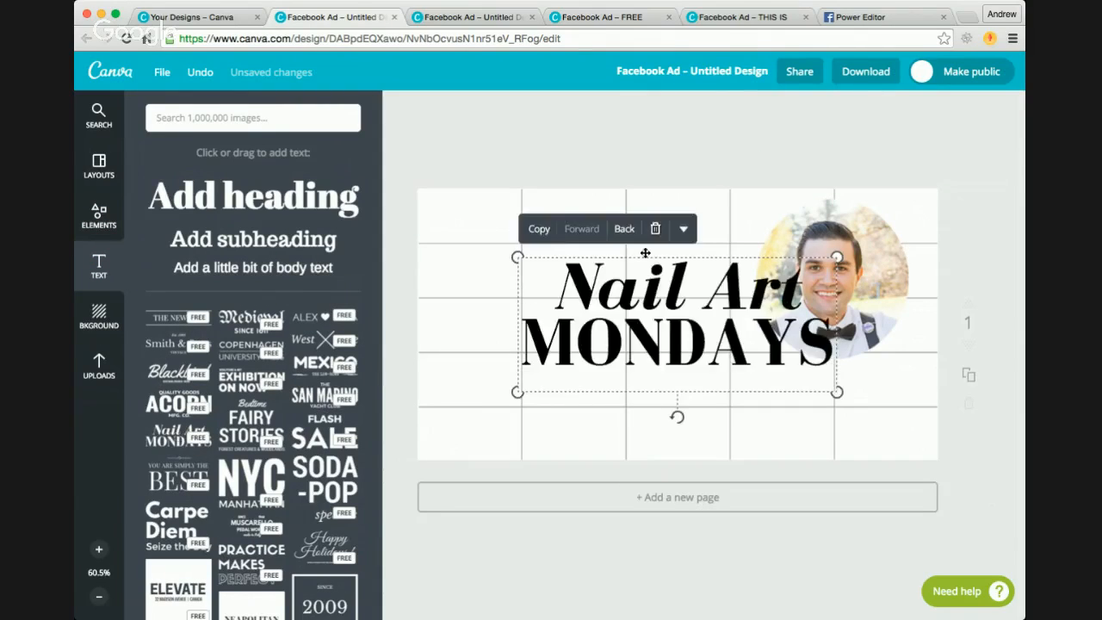
{"action": "double_click", "coordinate": [658, 291]}
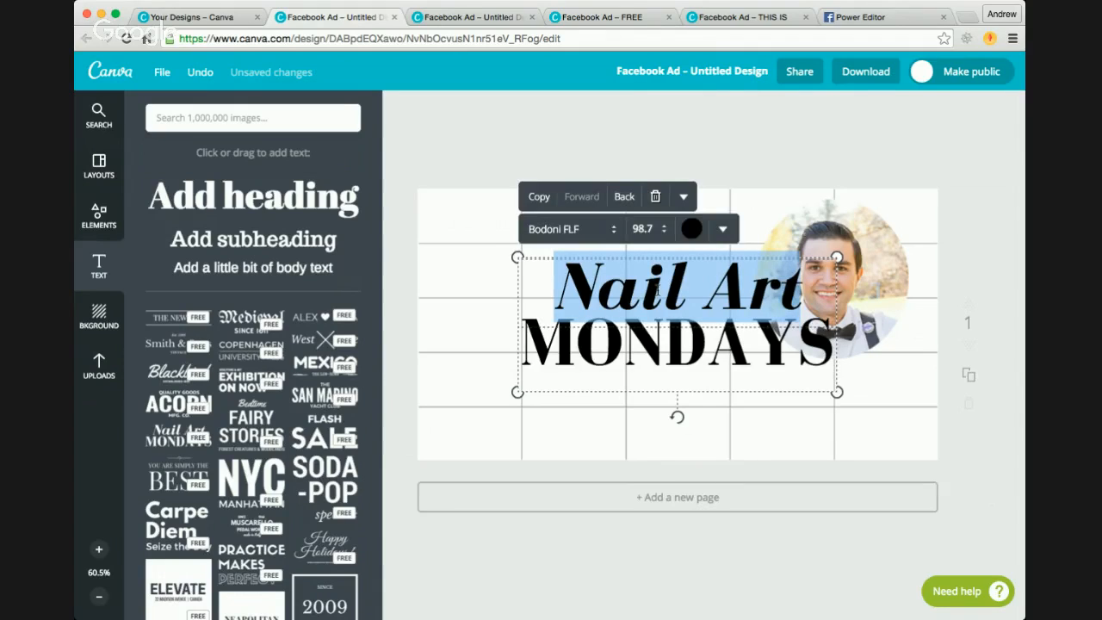
{"action": "type", "text": "Fr"}
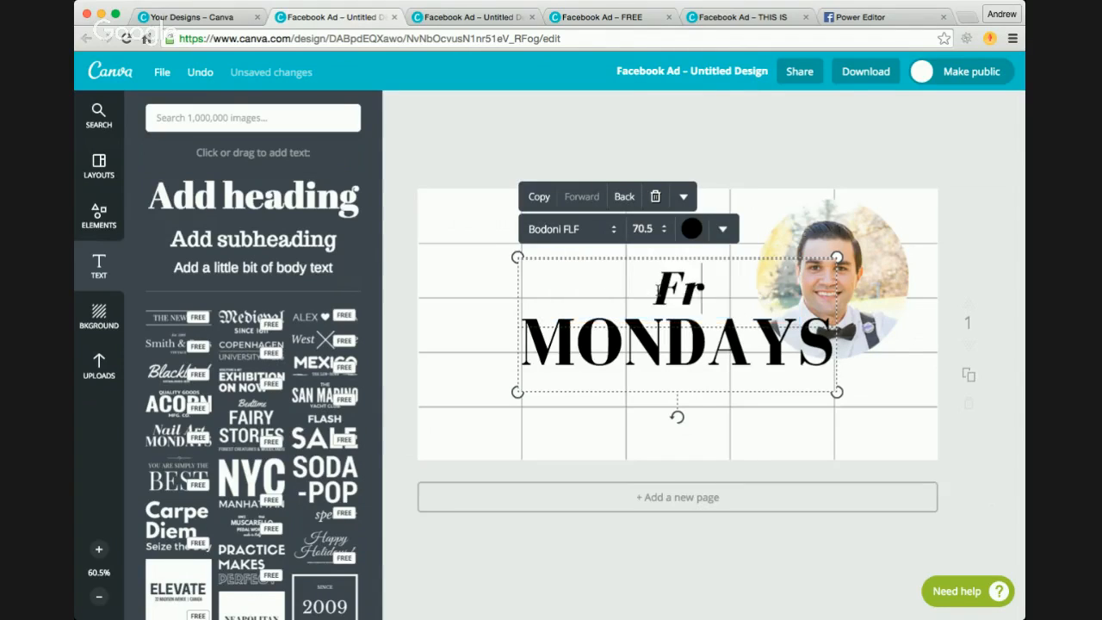
{"action": "key", "text": "BackSpace"}
{"action": "type", "text": "REE"}
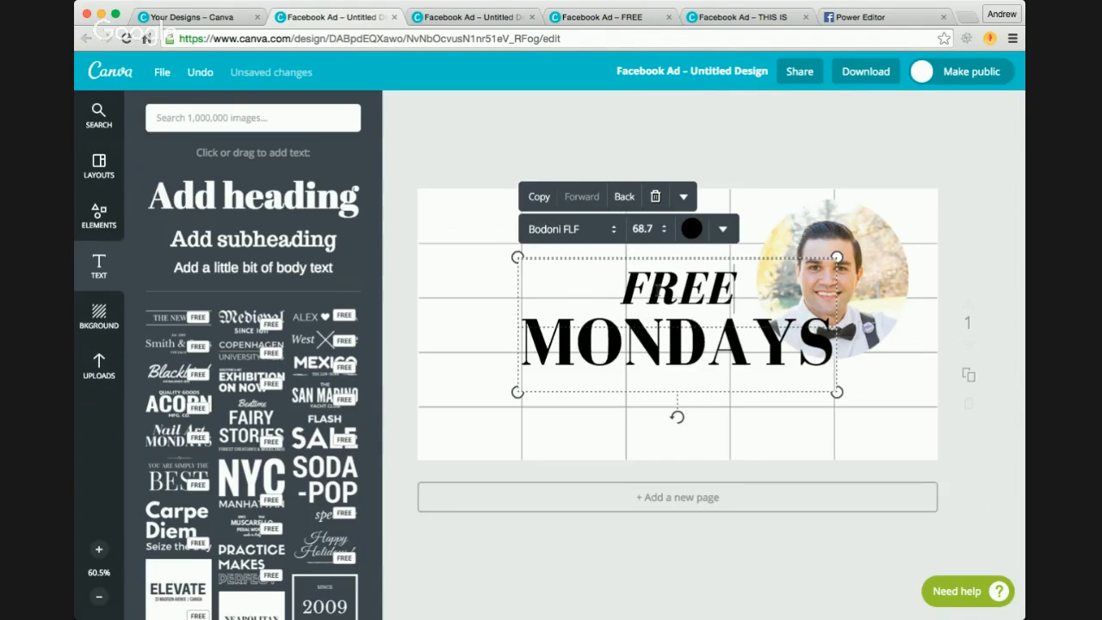
{"action": "type", "text": " LIVE"}
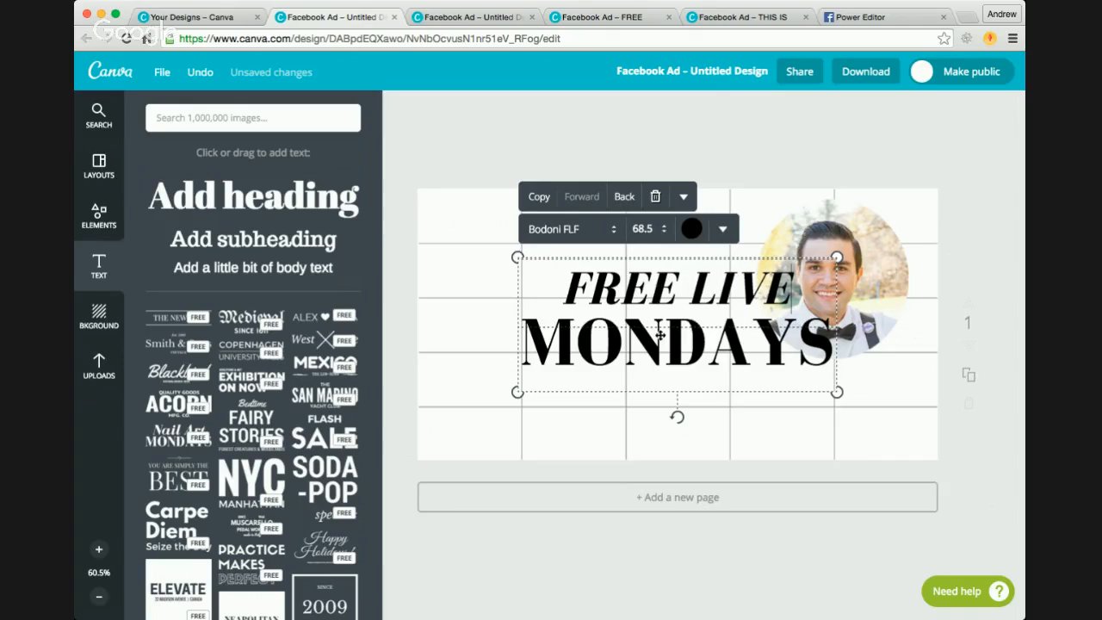
Step: Replace the text layout's second line with 'VIDEO TRAINING!'
{"action": "double_click", "coordinate": [660, 336]}
{"action": "type", "text": "VIDEO TRAINING"}
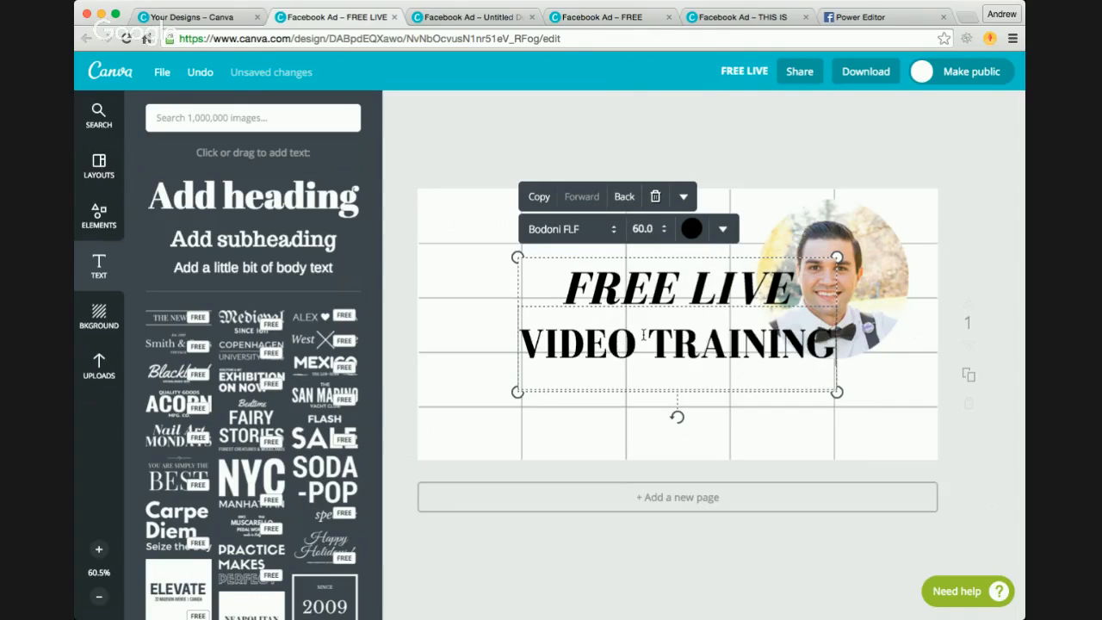
{"action": "type", "text": "!"}
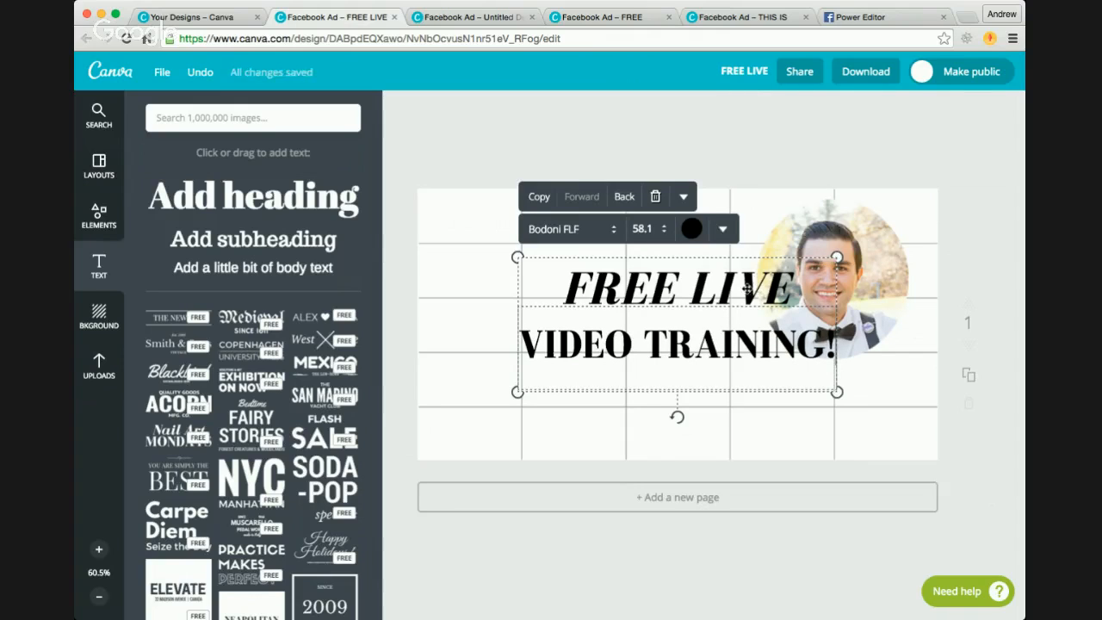
Step: Move the text block to the ad's left side and shrink it to fit within the first two grid columns
{"action": "left_click_drag", "start_coordinate": [748, 289], "coordinate": [660, 267]}
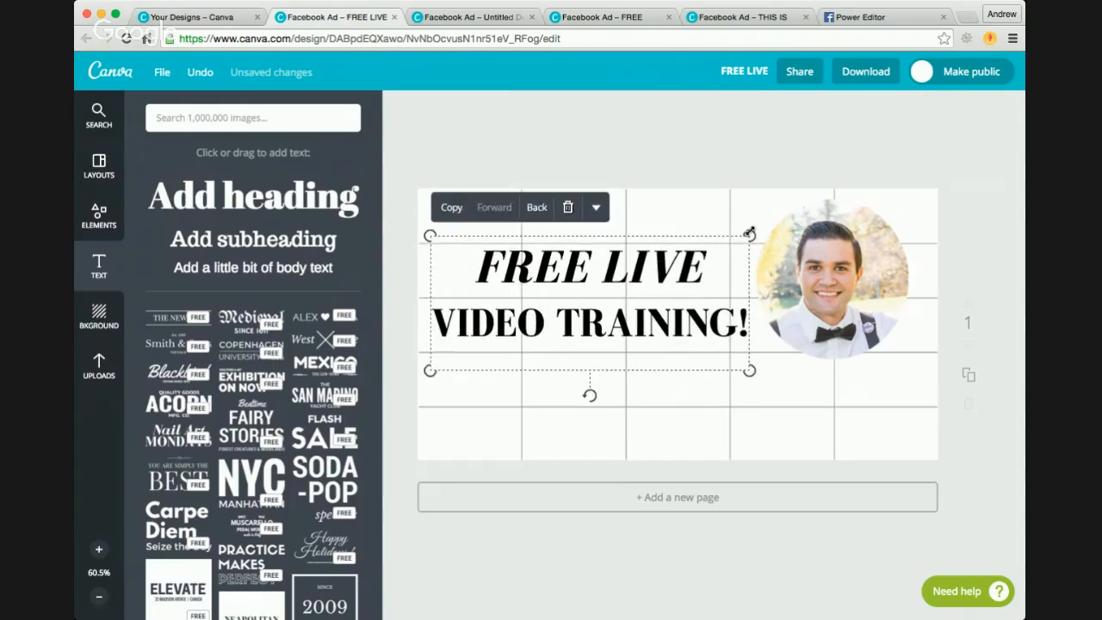
{"action": "left_click_drag", "start_coordinate": [749, 233], "coordinate": [637, 260]}
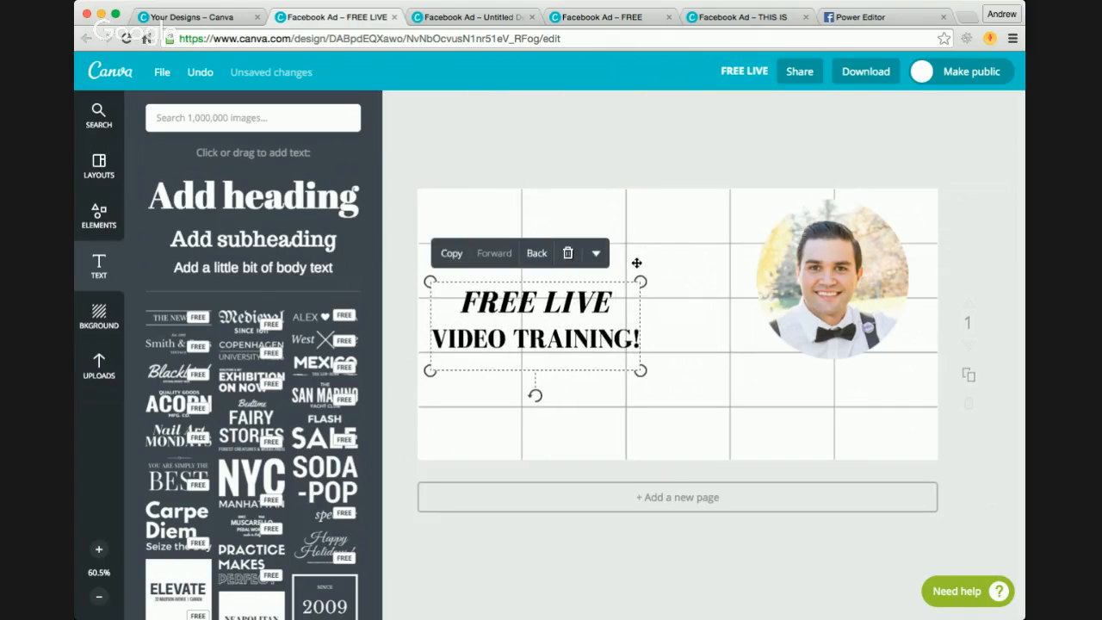
{"action": "left_click_drag", "start_coordinate": [605, 314], "coordinate": [596, 290]}
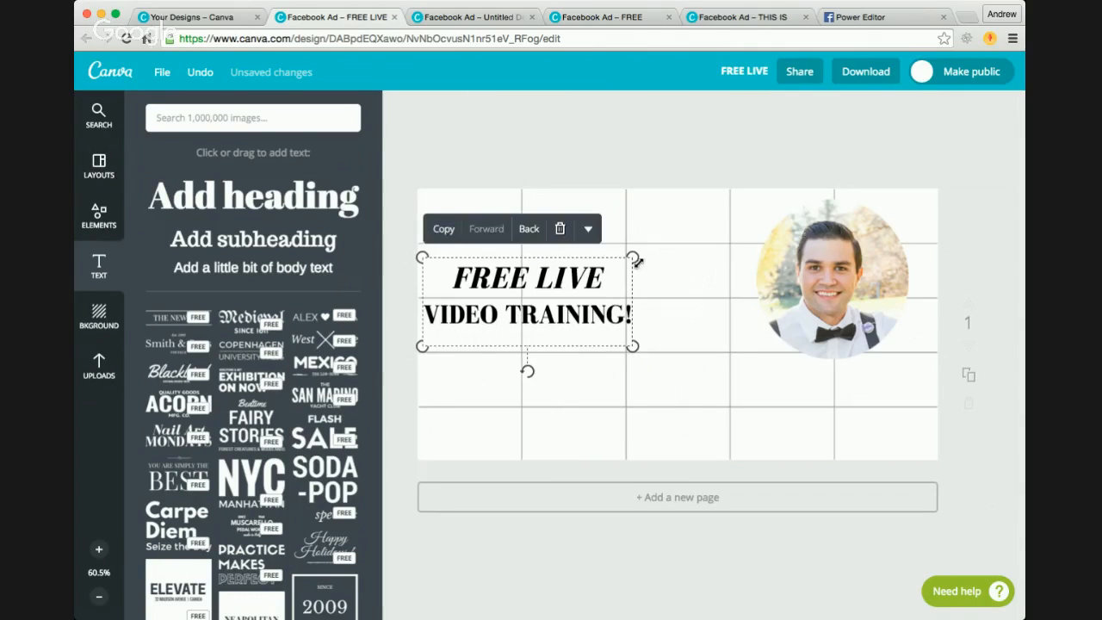
{"action": "left_click_drag", "start_coordinate": [634, 257], "coordinate": [582, 287]}
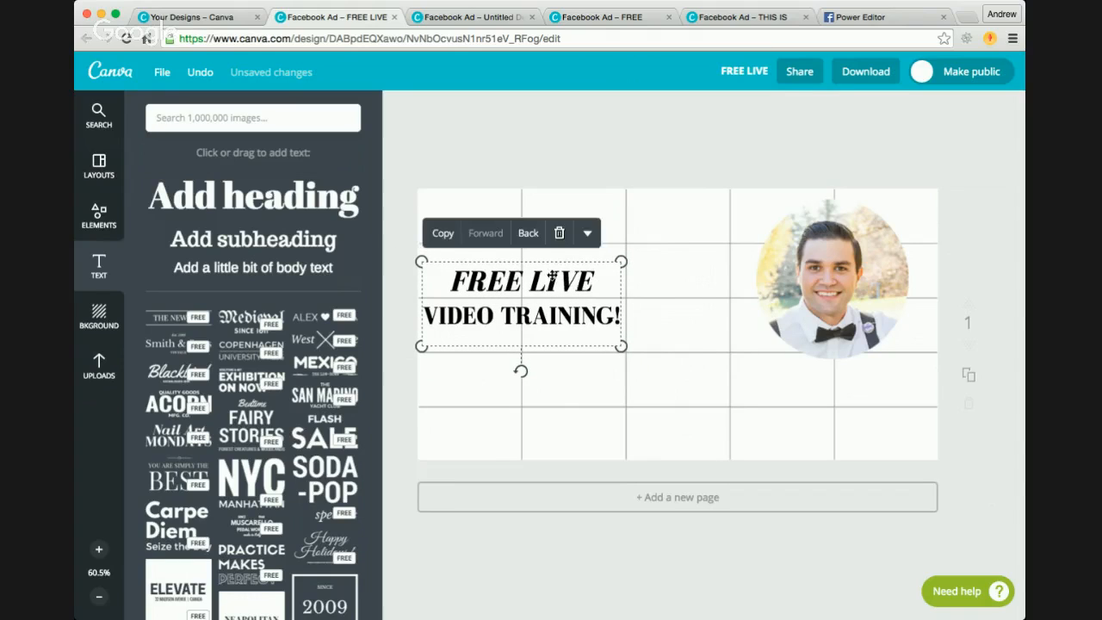
Step: Try font sizes 48, 56 and 72 on the 'FREE LIVE' line and 42 on the 'VIDEO TRAINING!' line
{"action": "triple_click", "coordinate": [551, 278]}
{"action": "left_click", "coordinate": [548, 232]}
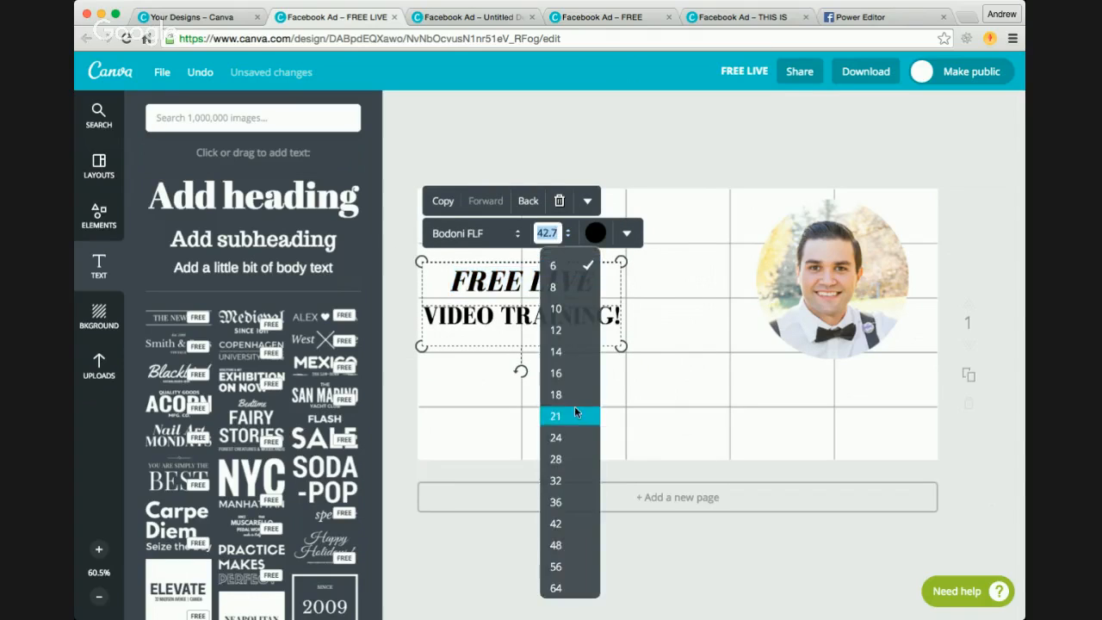
{"action": "scroll", "coordinate": [572, 474], "scroll_direction": "down", "scroll_amount": 1}
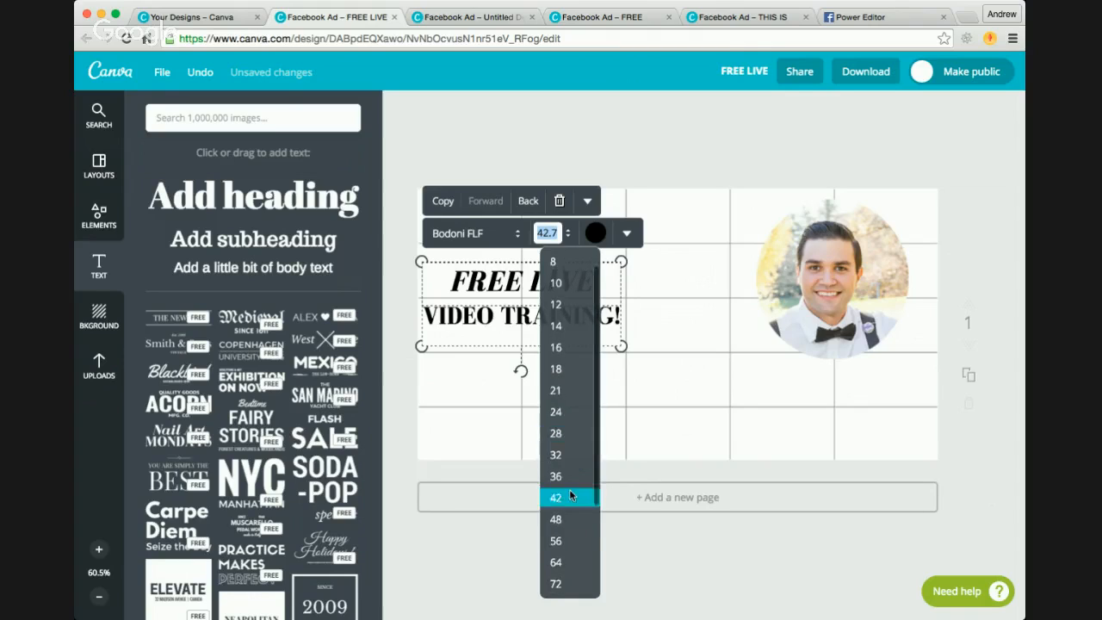
{"action": "left_click", "coordinate": [567, 517]}
{"action": "left_click", "coordinate": [564, 247]}
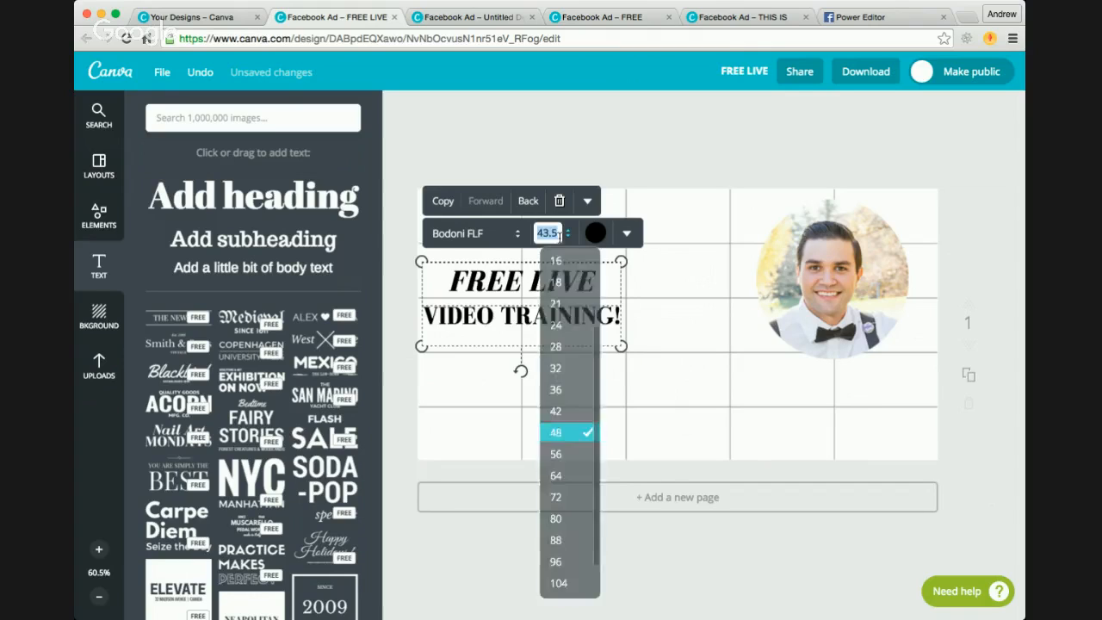
{"action": "left_click", "coordinate": [567, 454]}
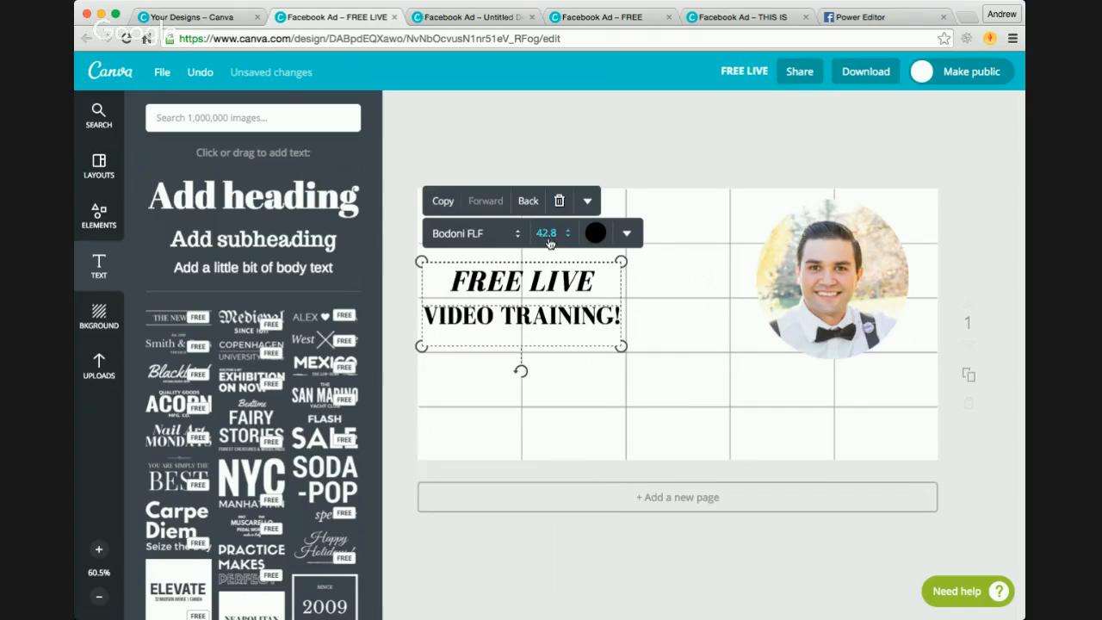
{"action": "left_click", "coordinate": [548, 232]}
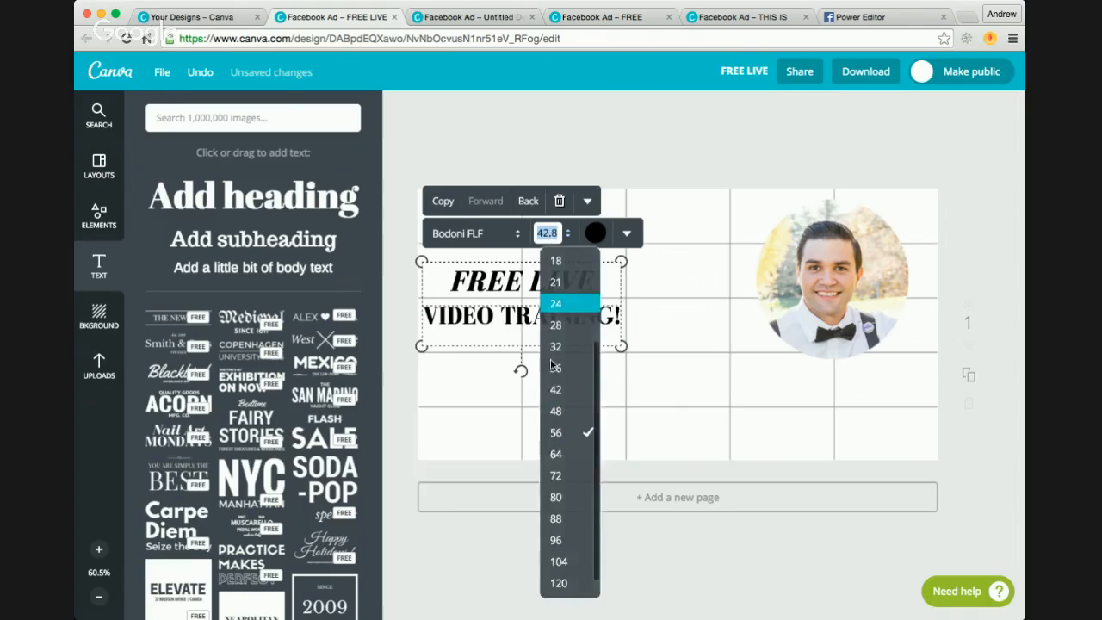
{"action": "left_click", "coordinate": [560, 481]}
{"action": "triple_click", "coordinate": [523, 321]}
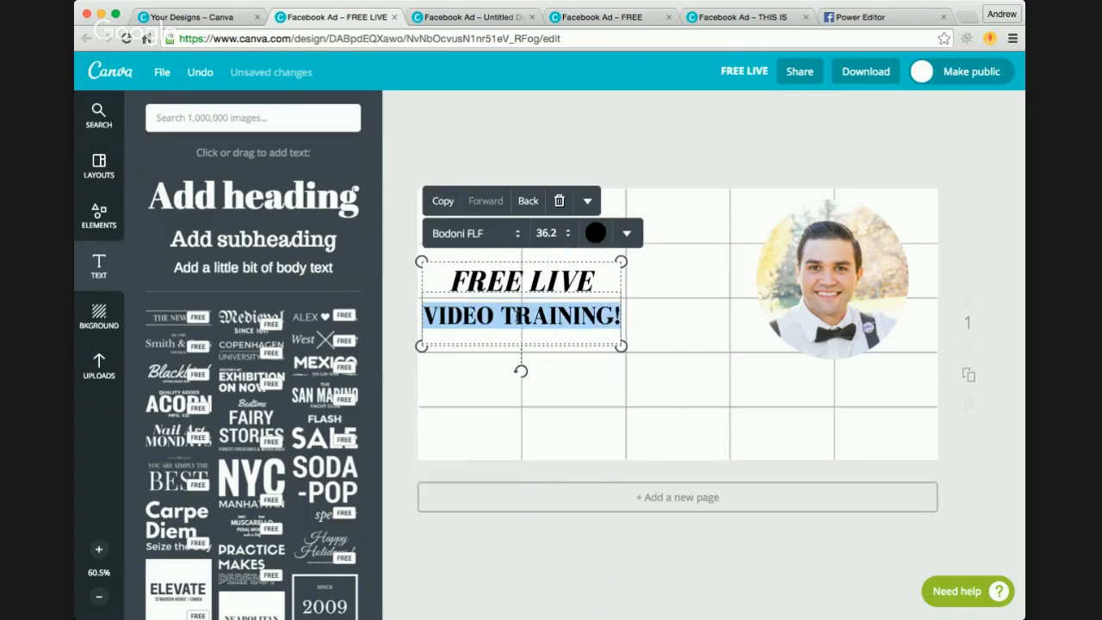
{"action": "left_click", "coordinate": [551, 233]}
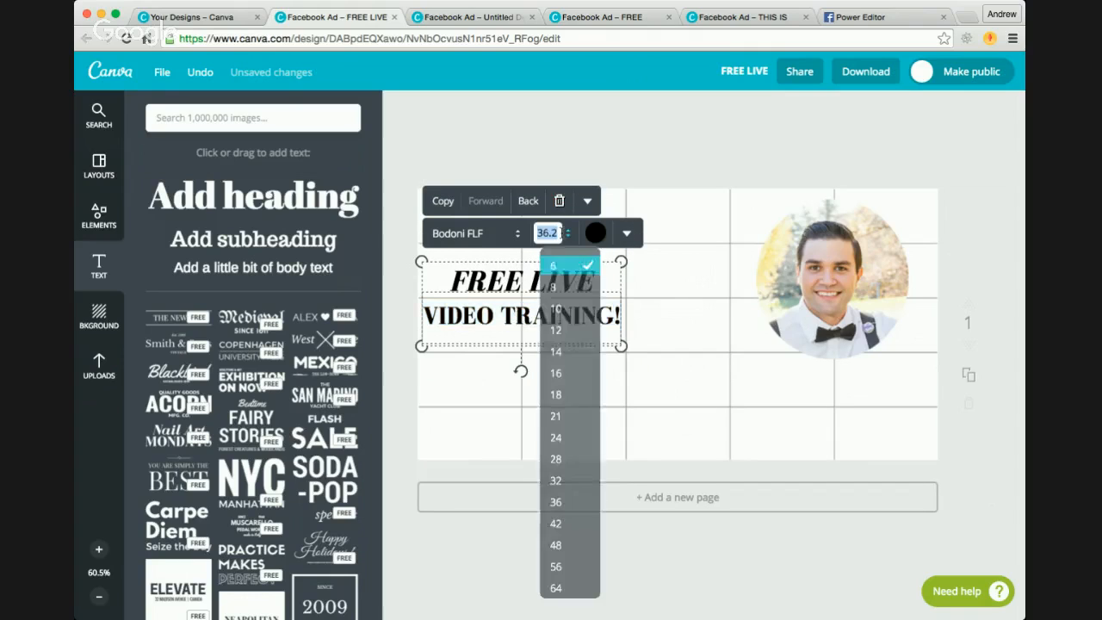
{"action": "left_click", "coordinate": [566, 520]}
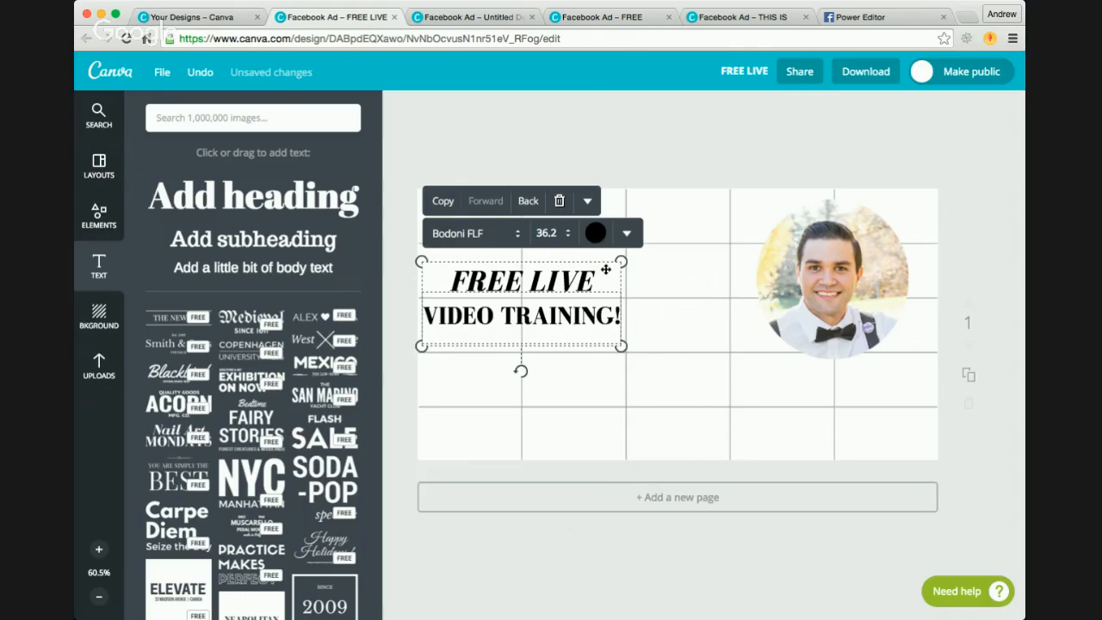
Step: Enlarge the text block slightly to span the first two grid columns, and open the library of design elements
{"action": "mouse_move", "coordinate": [620, 264]}
{"action": "left_mouse_down"}
{"action": "mouse_move", "coordinate": [628, 257]}
{"action": "mouse_move", "coordinate": [617, 272]}
{"action": "mouse_move", "coordinate": [634, 263]}
{"action": "mouse_move", "coordinate": [606, 265]}
{"action": "left_mouse_up"}
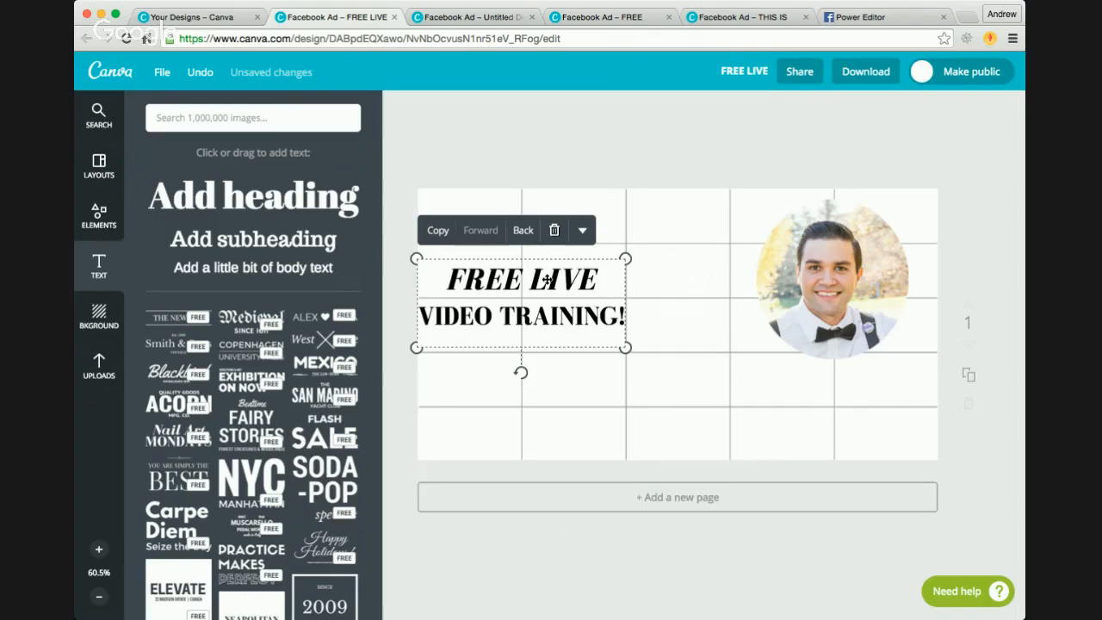
{"action": "left_click", "coordinate": [693, 377]}
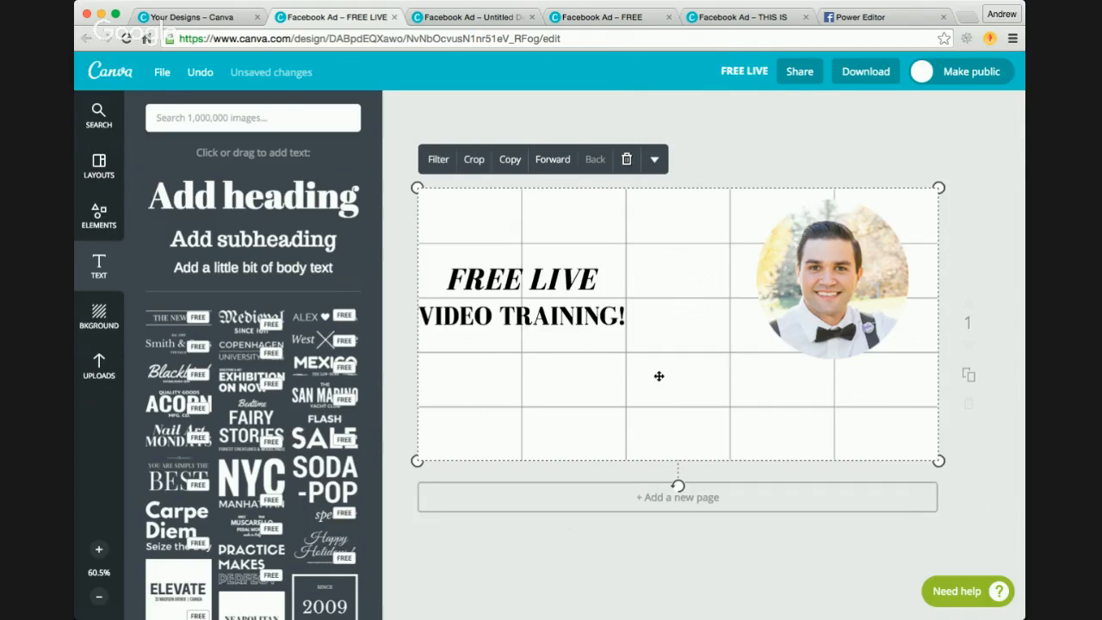
{"action": "left_click", "coordinate": [101, 215]}
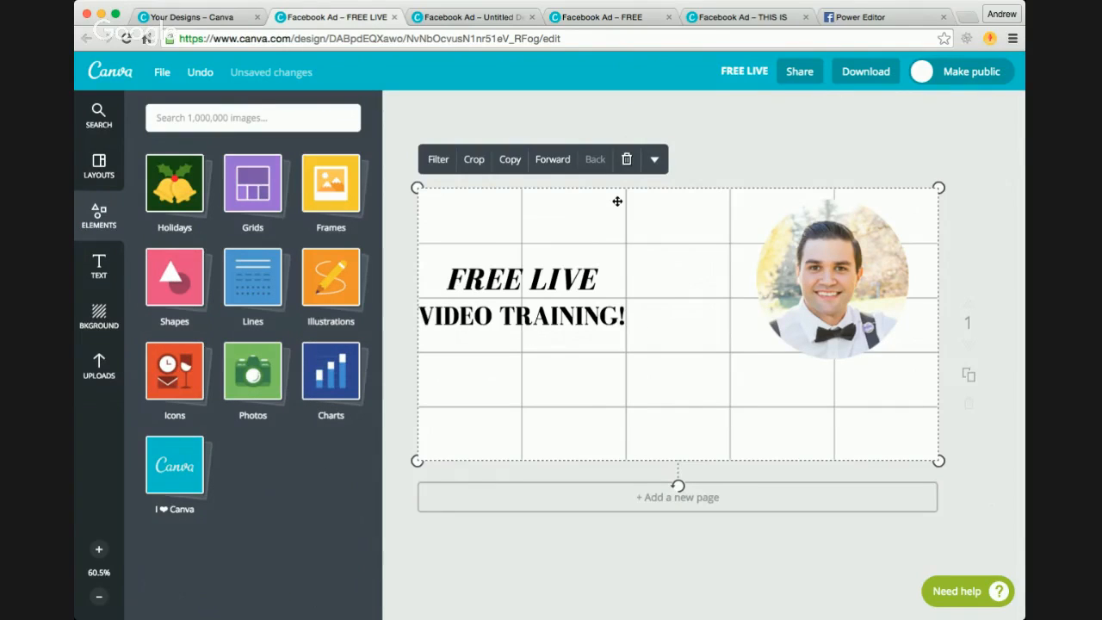
Step: Search Google Images in a new browser tab for 'click here png'
{"action": "key", "text": "ctrl+t"}
{"action": "type", "text": "CLICK "}
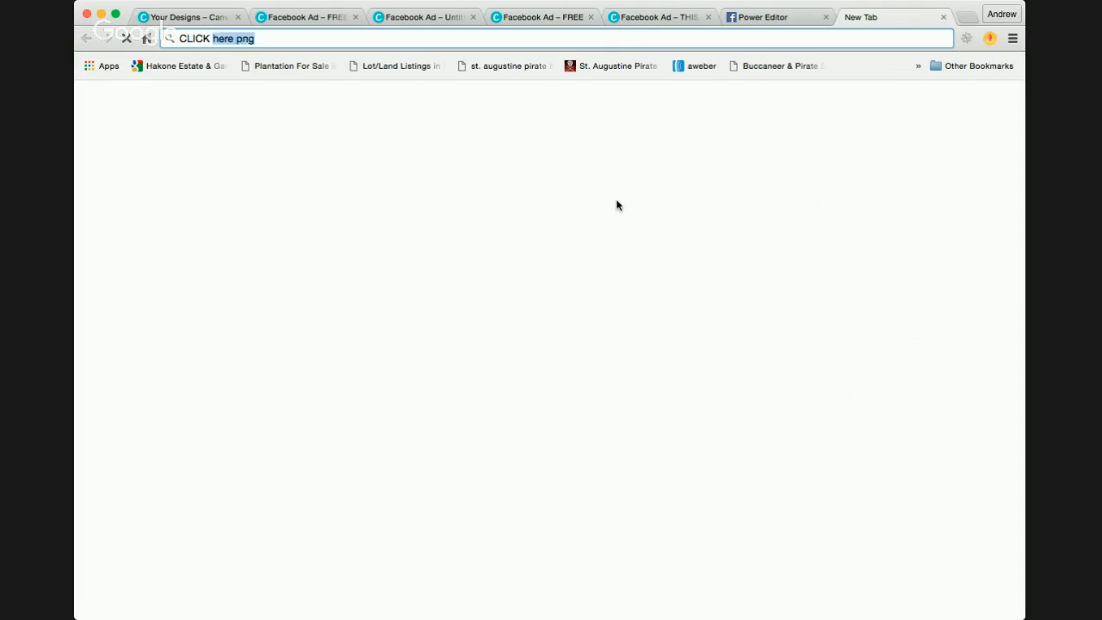
{"action": "type", "text": "HERE"}
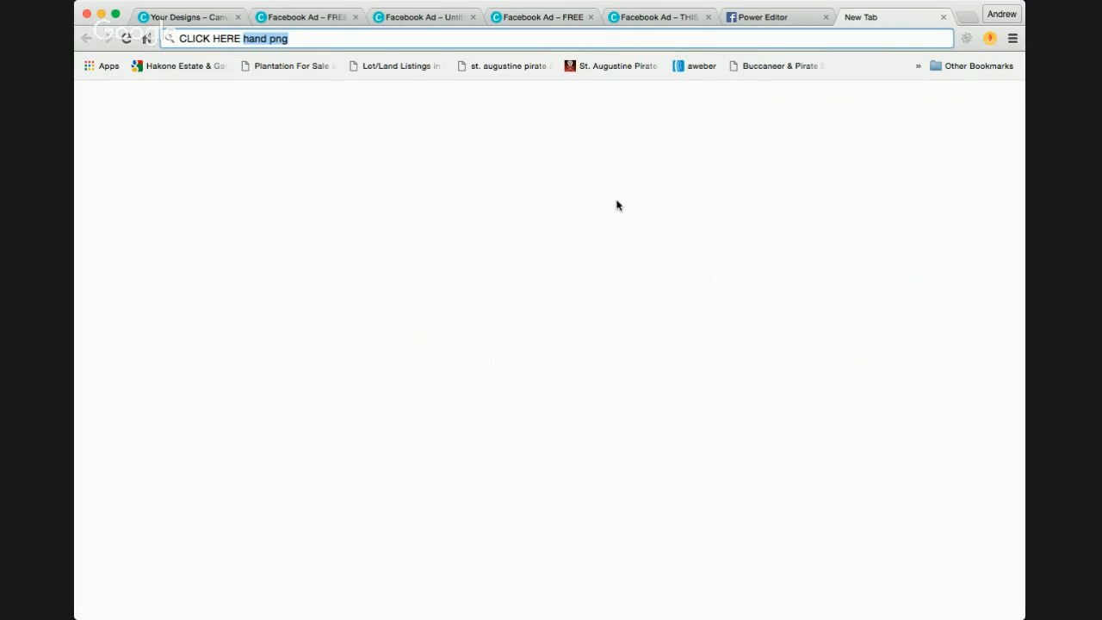
{"action": "type", "text": " PNG"}
{"action": "key", "text": "Return"}
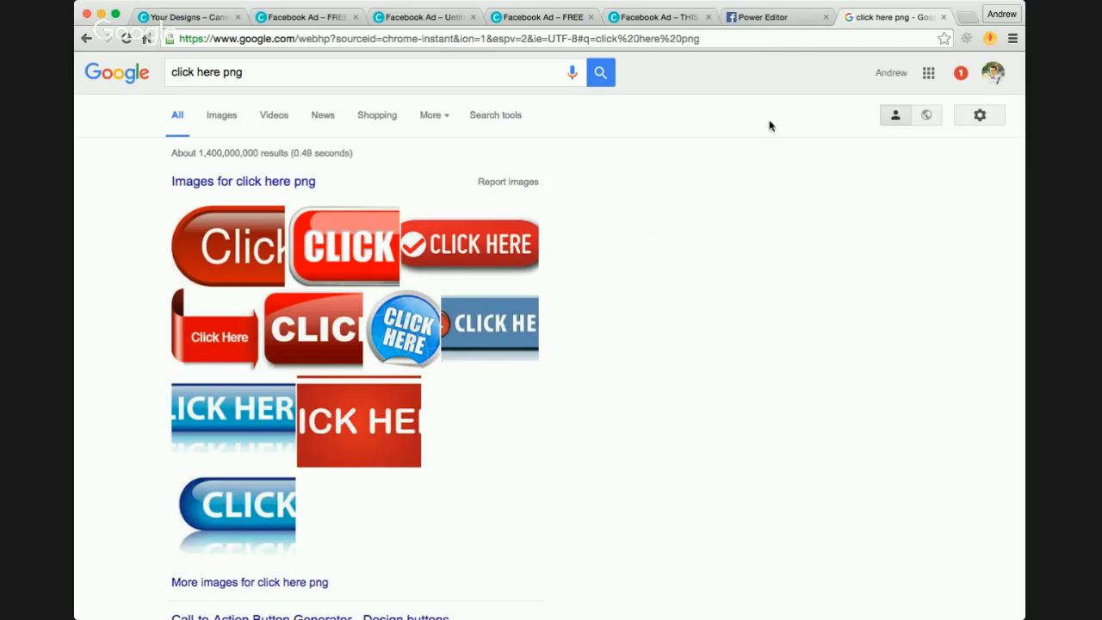
{"action": "left_click", "coordinate": [222, 116]}
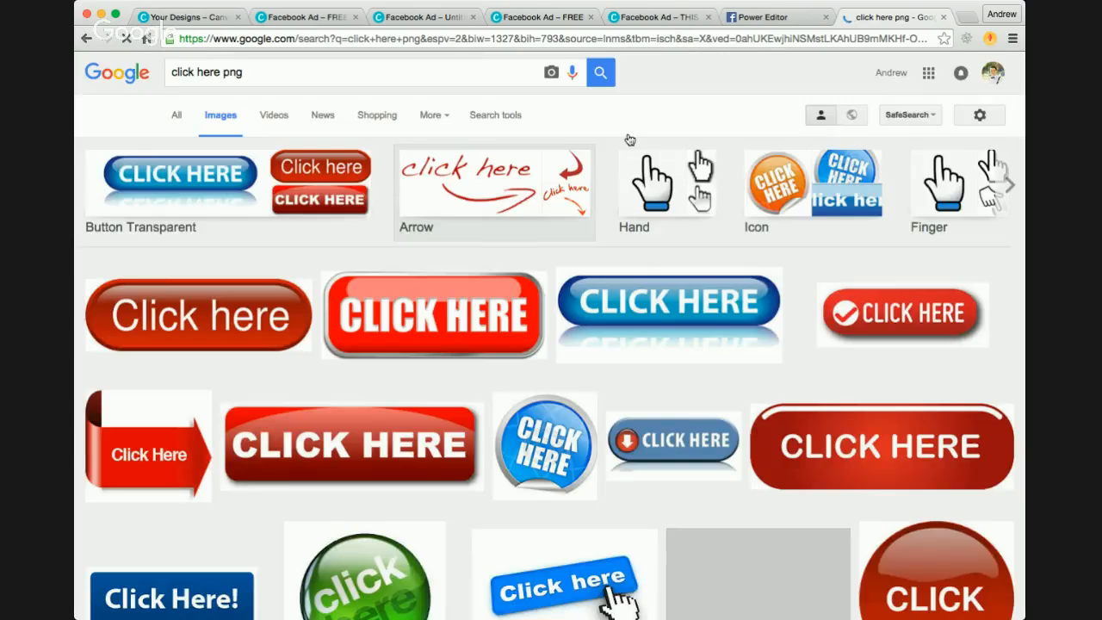
Step: Filter the image search to usage rights 'free to use or share' through Advanced Search and browse the results for a click-here graphic
{"action": "left_click", "coordinate": [980, 114]}
{"action": "left_click", "coordinate": [954, 185]}
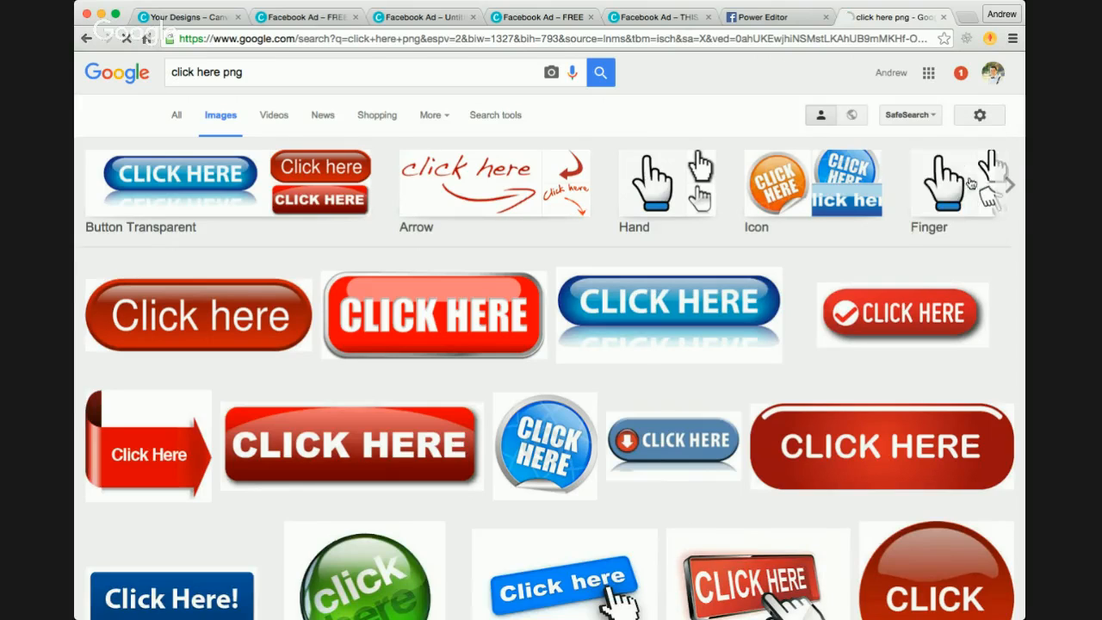
{"action": "scroll", "coordinate": [442, 284], "scroll_direction": "down", "scroll_amount": 2}
{"action": "scroll", "coordinate": [442, 284], "scroll_direction": "down", "scroll_amount": 2}
{"action": "left_click", "coordinate": [566, 392]}
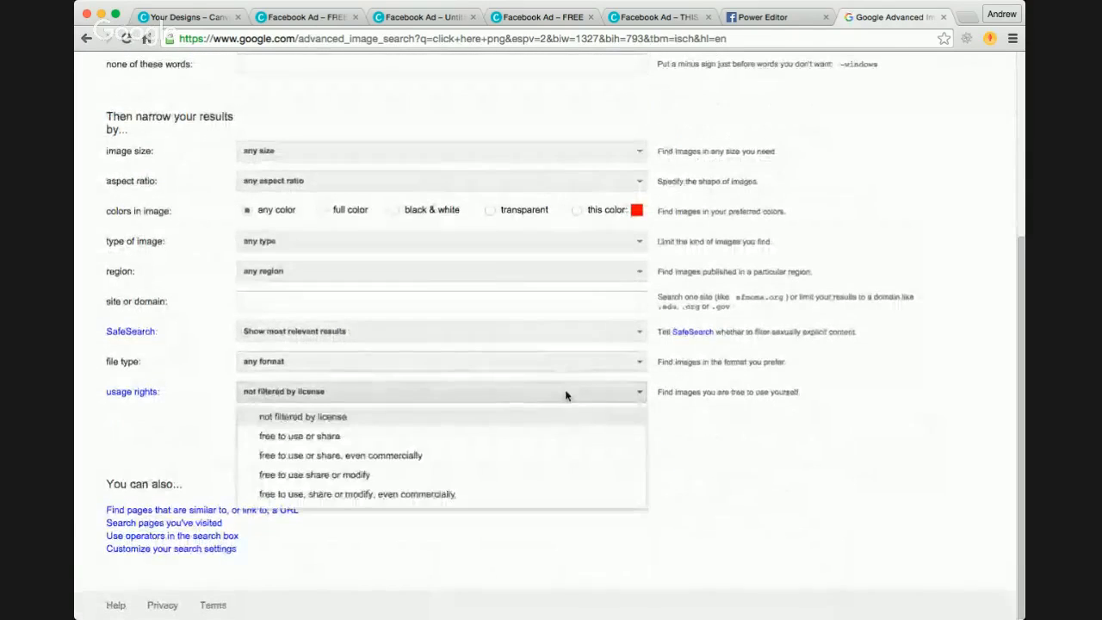
{"action": "left_click", "coordinate": [385, 438]}
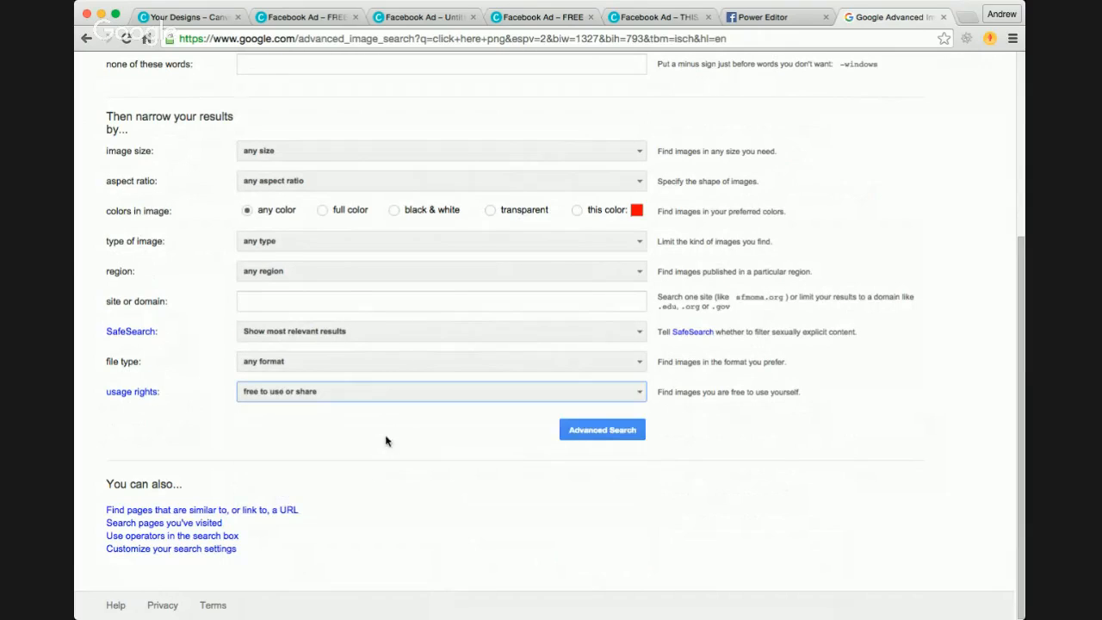
{"action": "left_click", "coordinate": [561, 430]}
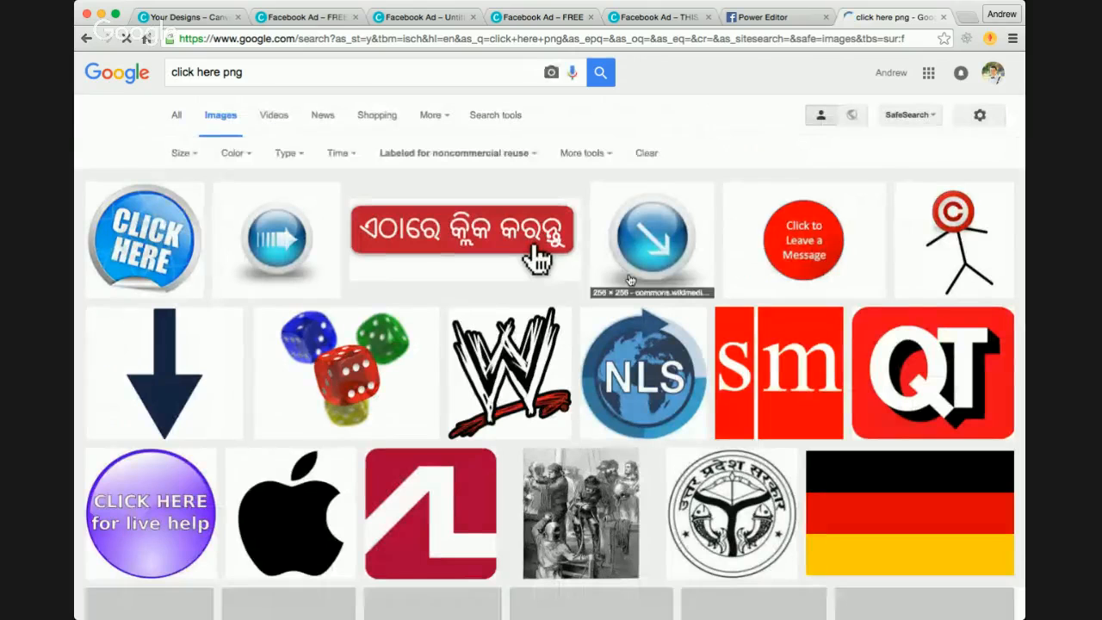
{"action": "scroll", "coordinate": [629, 284], "scroll_direction": "down", "scroll_amount": 1}
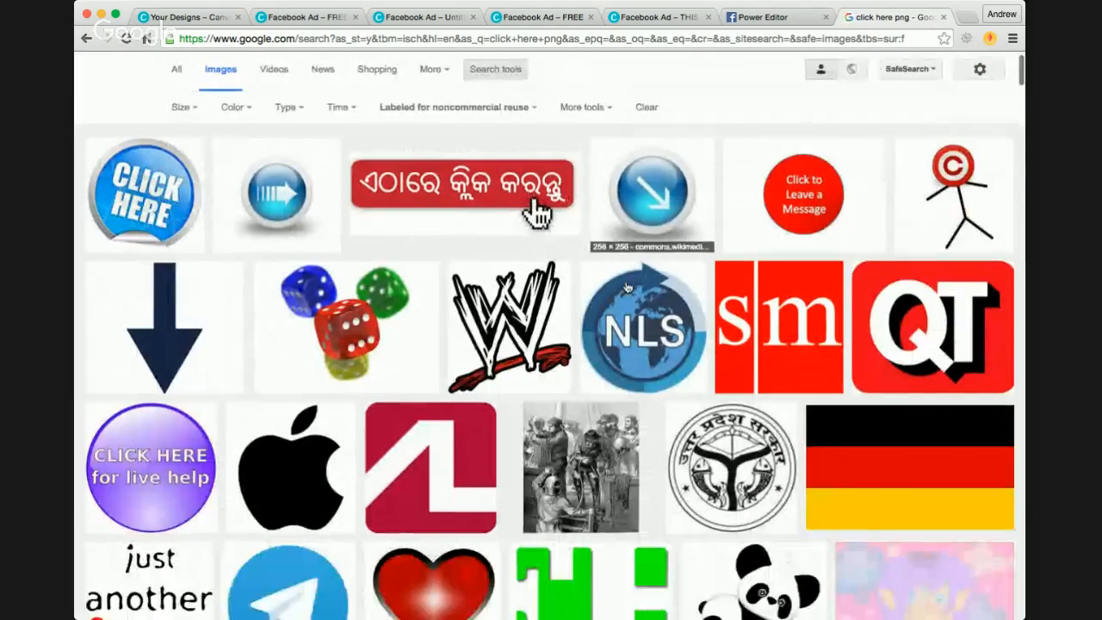
{"action": "scroll", "coordinate": [627, 288], "scroll_direction": "down", "scroll_amount": 15}
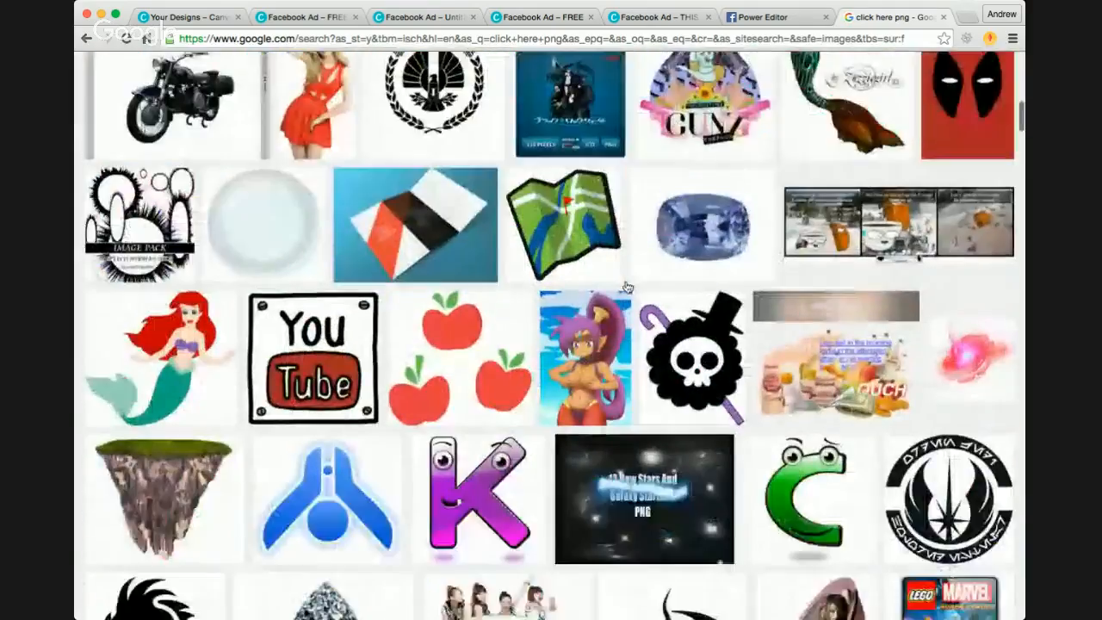
Step: Preview the blue 'CLICK HERE' button image and several of its related images in the reuse-filtered results
{"action": "scroll", "coordinate": [628, 288], "scroll_direction": "down", "scroll_amount": 15}
{"action": "scroll", "coordinate": [627, 288], "scroll_direction": "up", "scroll_amount": 20}
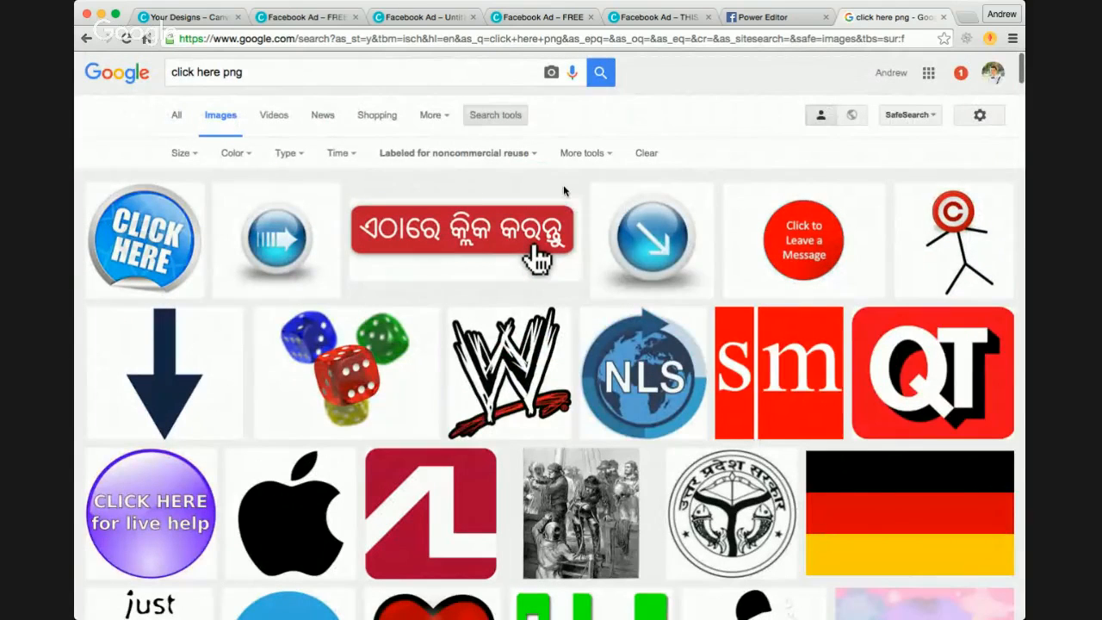
{"action": "left_click", "coordinate": [164, 243]}
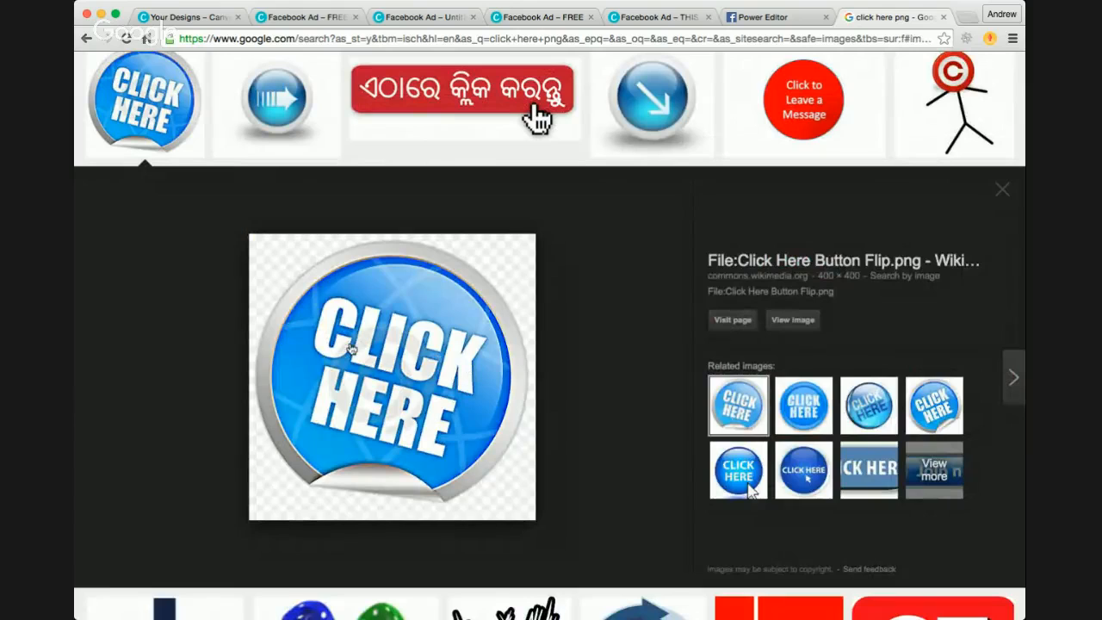
{"action": "left_click", "coordinate": [807, 410]}
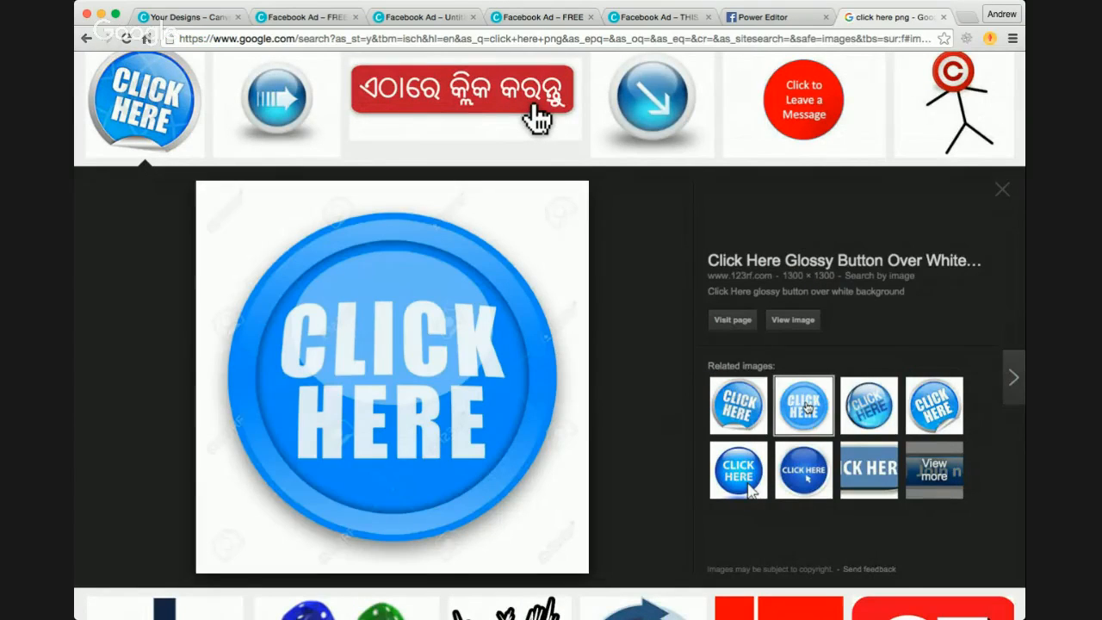
{"action": "left_click", "coordinate": [896, 410]}
{"action": "left_click", "coordinate": [920, 420]}
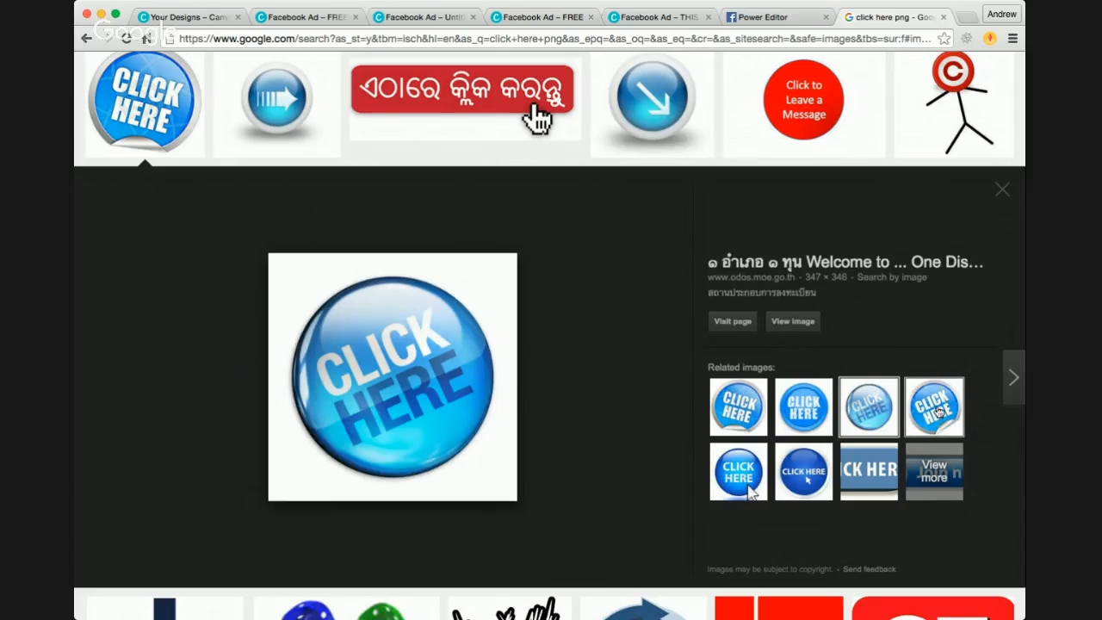
{"action": "left_click", "coordinate": [740, 475]}
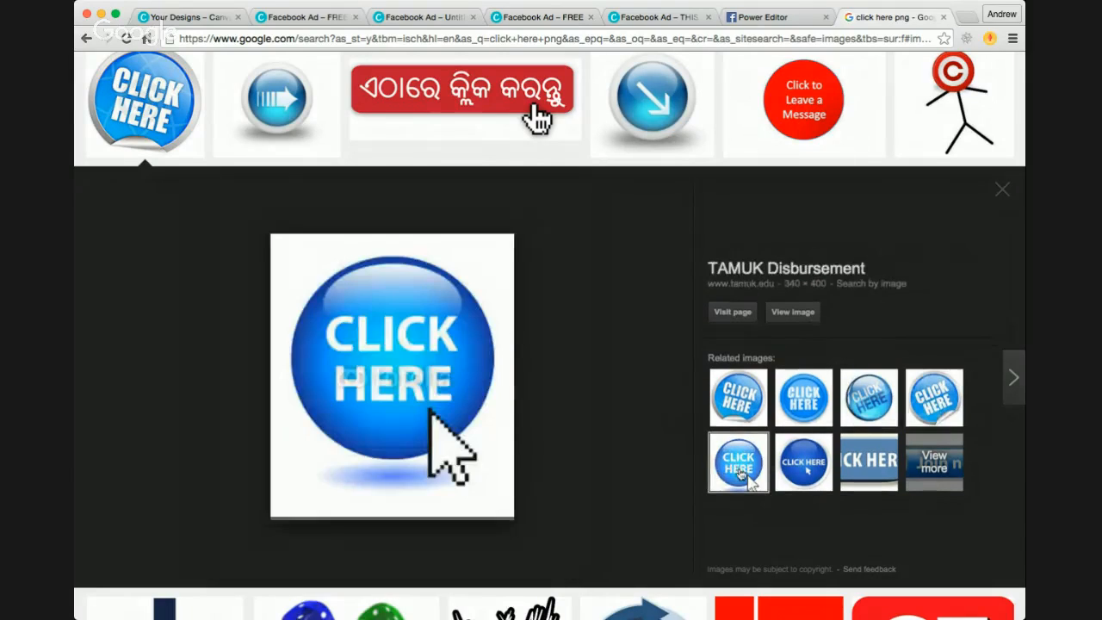
{"action": "left_click", "coordinate": [810, 484]}
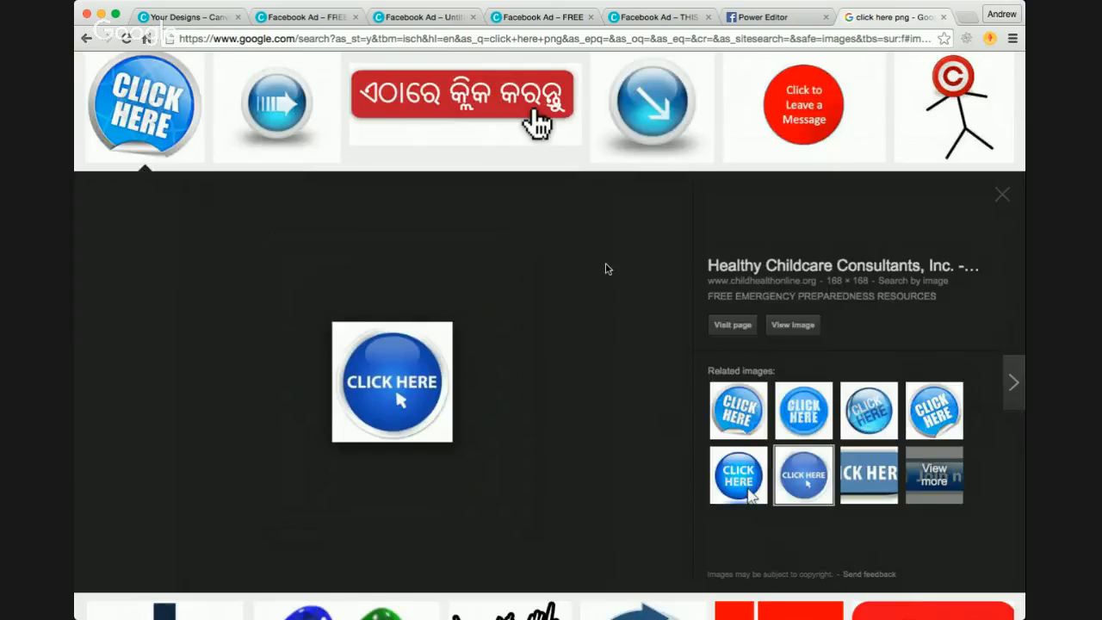
Step: Rerun the 'click here png' image search through Advanced Search with usage rights set to 'not filtered by license'
{"action": "scroll", "coordinate": [608, 269], "scroll_direction": "up", "scroll_amount": 3}
{"action": "left_click", "coordinate": [980, 115]}
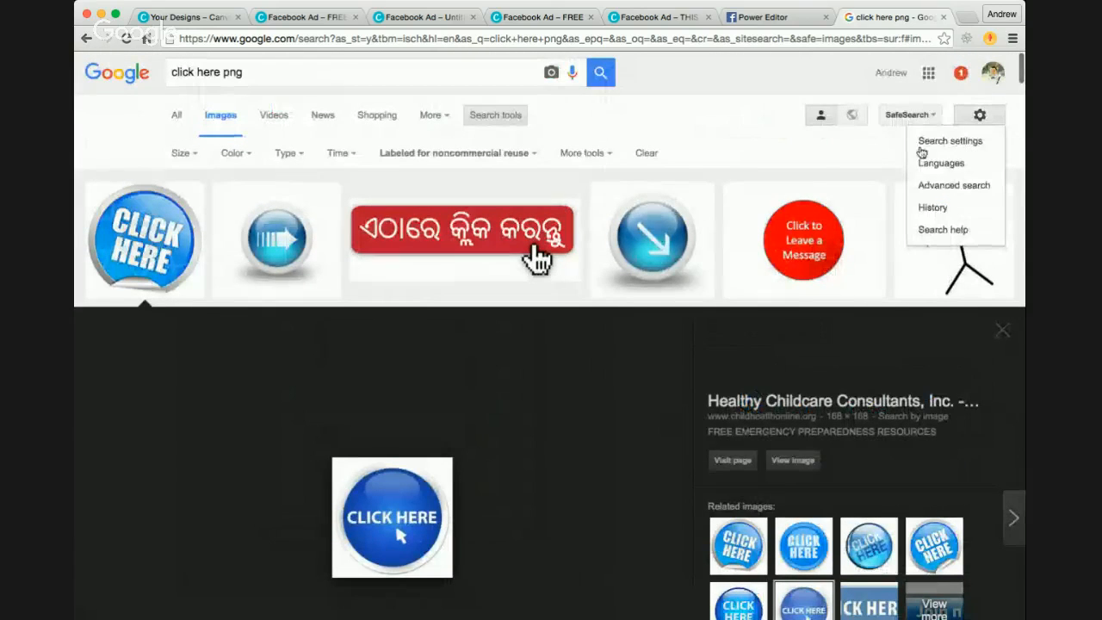
{"action": "left_click", "coordinate": [947, 184]}
{"action": "scroll", "coordinate": [490, 406], "scroll_direction": "down", "scroll_amount": 3}
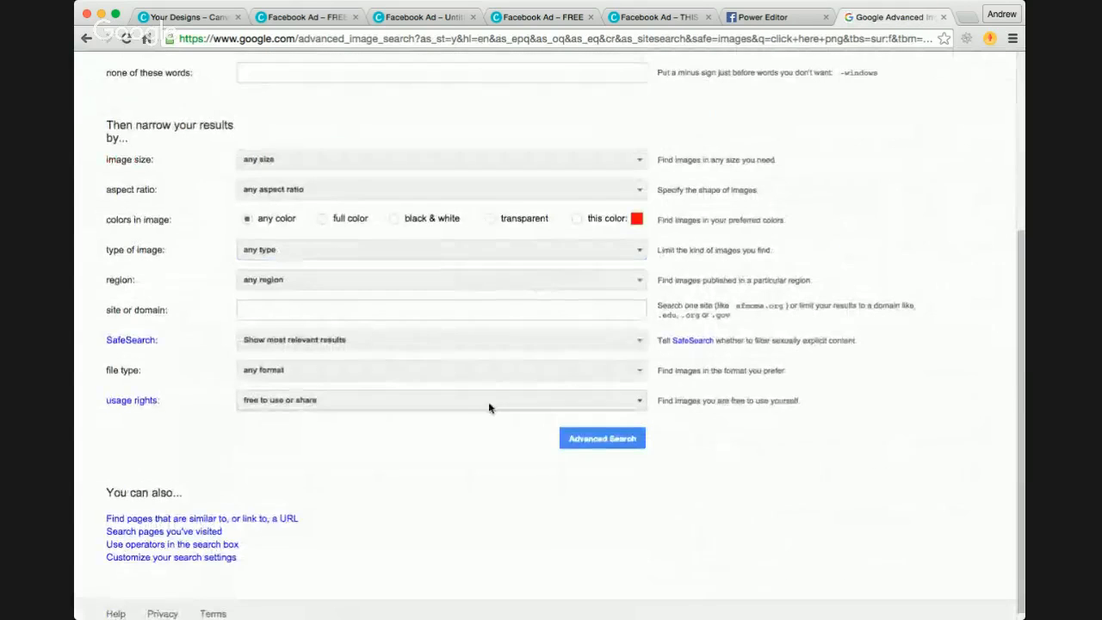
{"action": "left_click", "coordinate": [442, 401]}
{"action": "left_click", "coordinate": [401, 426]}
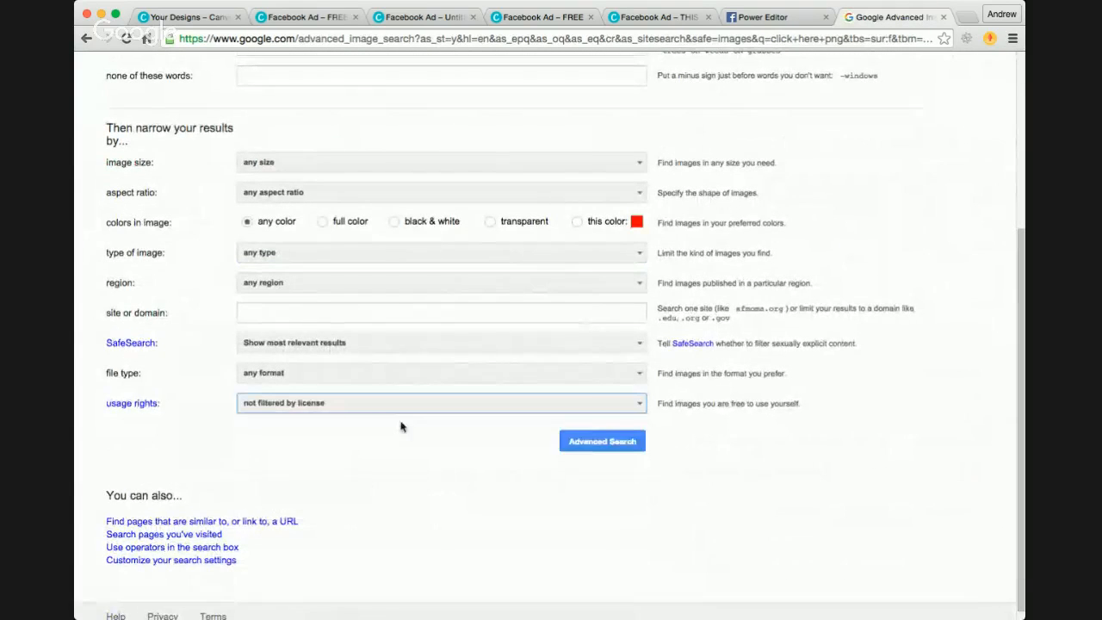
{"action": "left_click", "coordinate": [590, 443]}
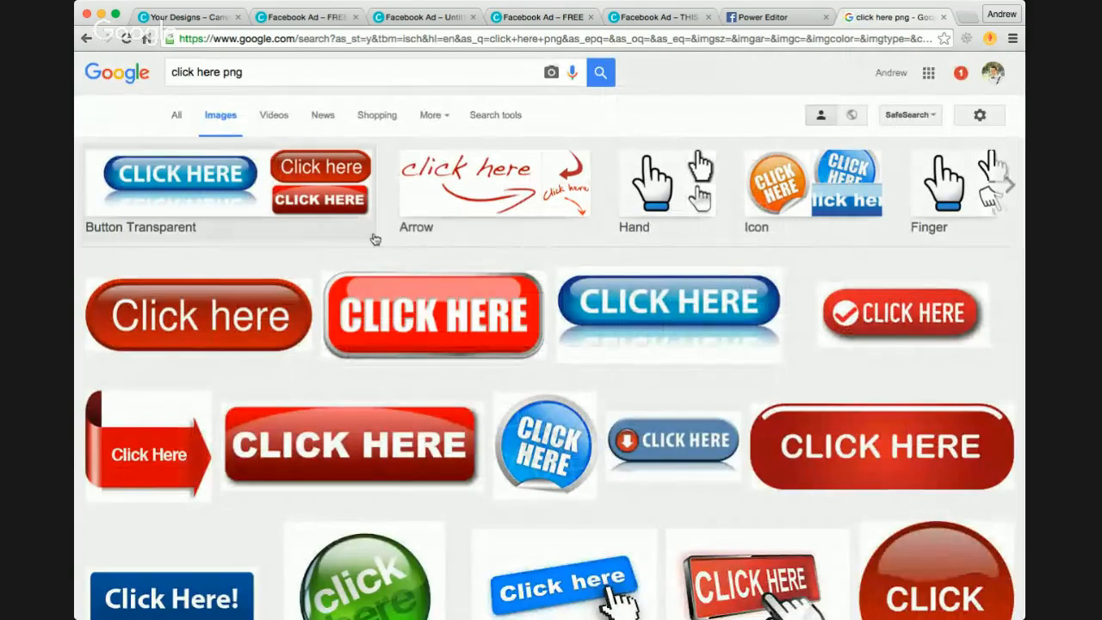
Step: Browse the unfiltered image results for a suitable click-here button graphic
{"action": "scroll", "coordinate": [374, 238], "scroll_direction": "down", "scroll_amount": 5}
{"action": "scroll", "coordinate": [375, 239], "scroll_direction": "down", "scroll_amount": 6}
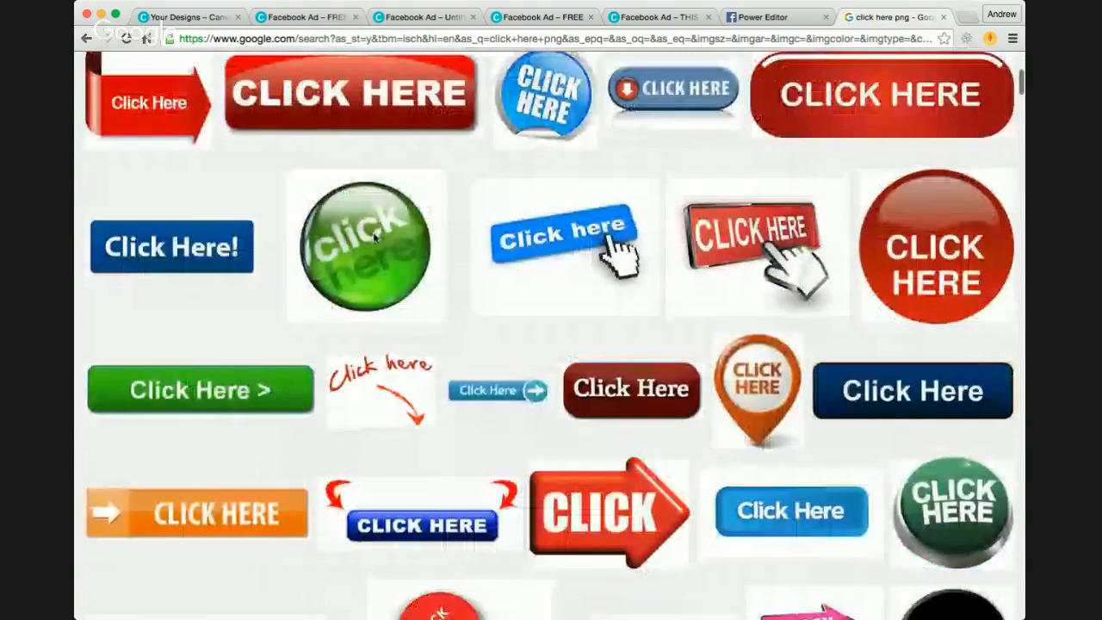
{"action": "scroll", "coordinate": [375, 238], "scroll_direction": "down", "scroll_amount": 1}
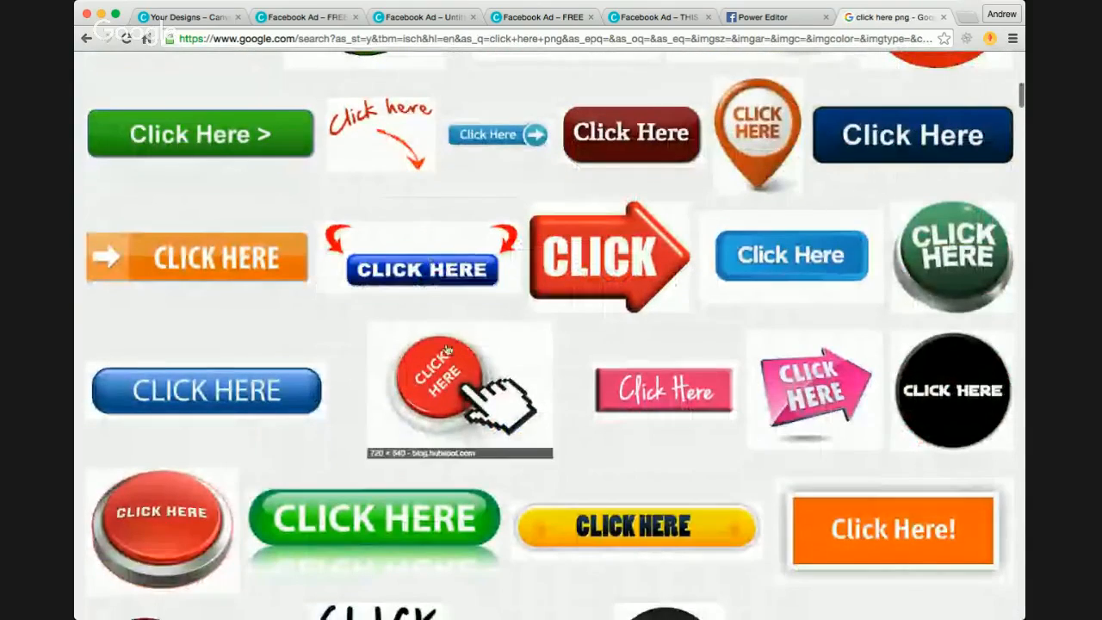
{"action": "scroll", "coordinate": [438, 333], "scroll_direction": "down", "scroll_amount": 3}
{"action": "scroll", "coordinate": [437, 333], "scroll_direction": "down", "scroll_amount": 8}
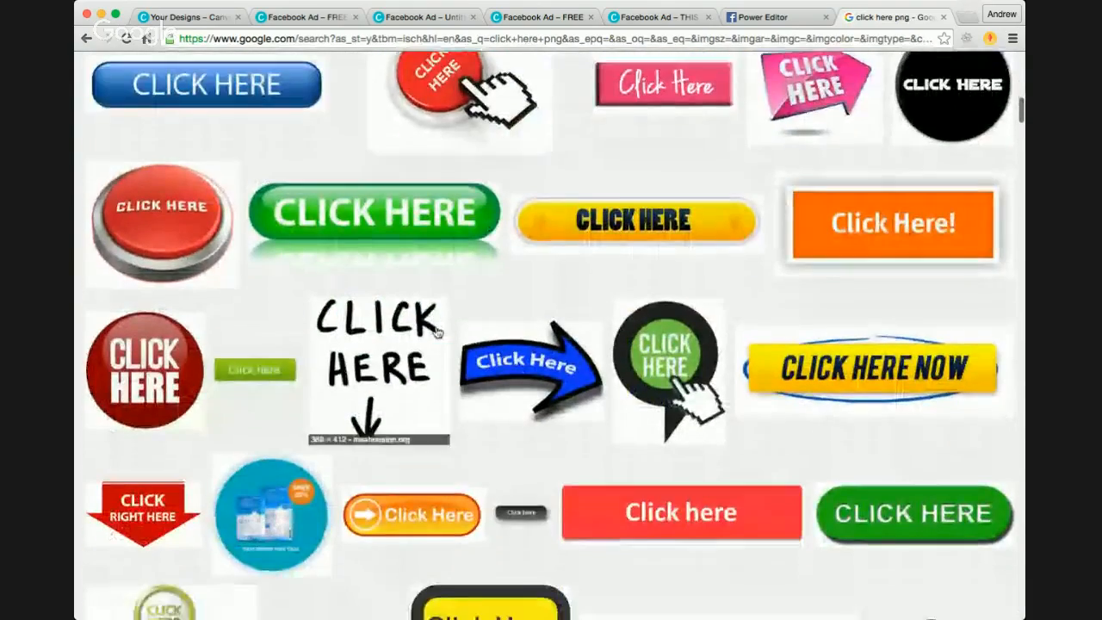
{"action": "scroll", "coordinate": [437, 333], "scroll_direction": "down", "scroll_amount": 15}
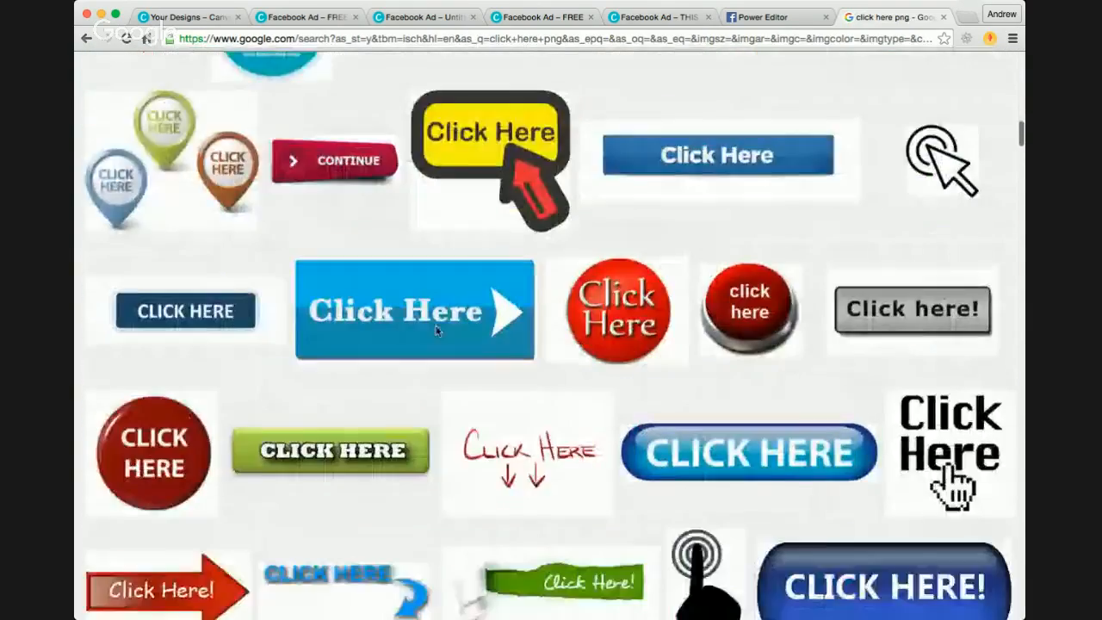
{"action": "scroll", "coordinate": [438, 334], "scroll_direction": "down", "scroll_amount": 13}
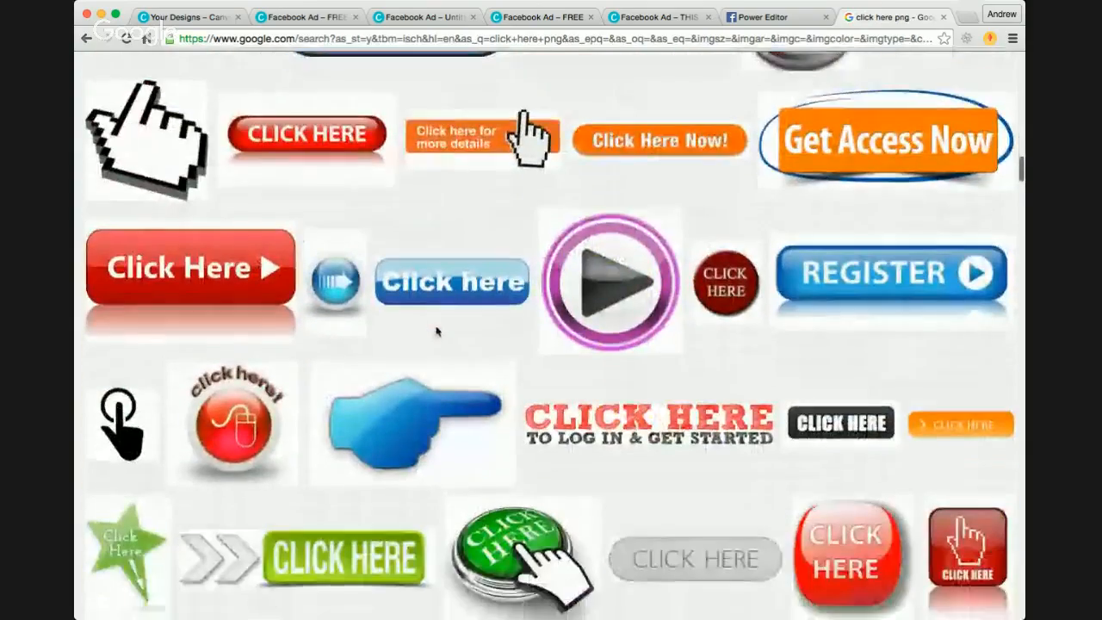
{"action": "scroll", "coordinate": [465, 367], "scroll_direction": "down", "scroll_amount": 1}
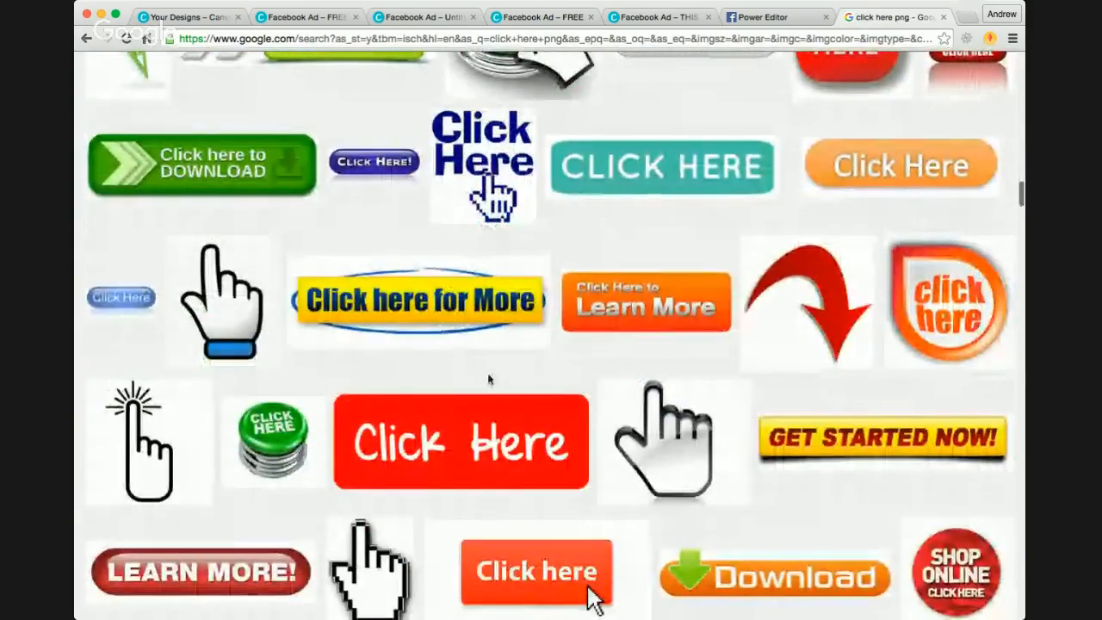
{"action": "scroll", "coordinate": [487, 379], "scroll_direction": "down", "scroll_amount": 3}
{"action": "scroll", "coordinate": [488, 379], "scroll_direction": "down", "scroll_amount": 18}
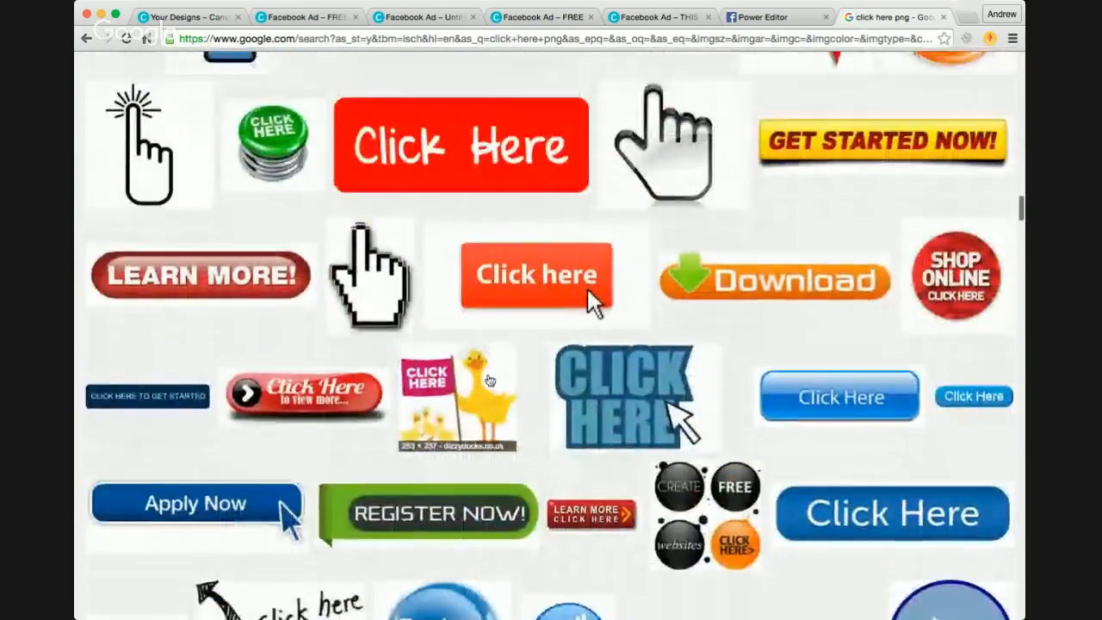
{"action": "scroll", "coordinate": [488, 380], "scroll_direction": "up", "scroll_amount": 5}
{"action": "scroll", "coordinate": [488, 379], "scroll_direction": "up", "scroll_amount": 18}
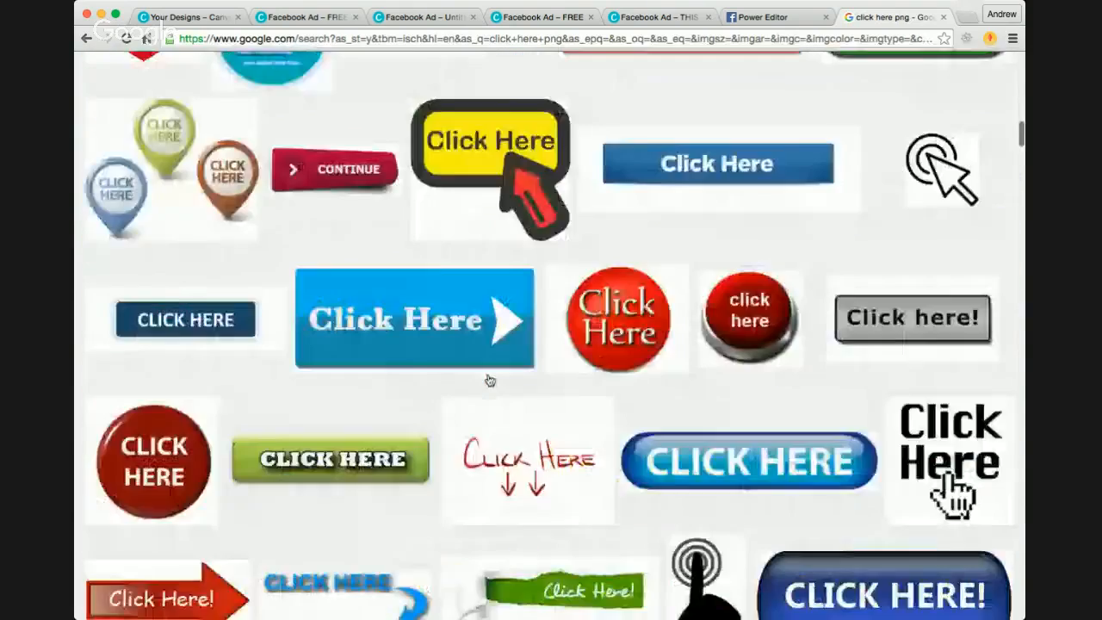
{"action": "scroll", "coordinate": [490, 381], "scroll_direction": "up", "scroll_amount": 2}
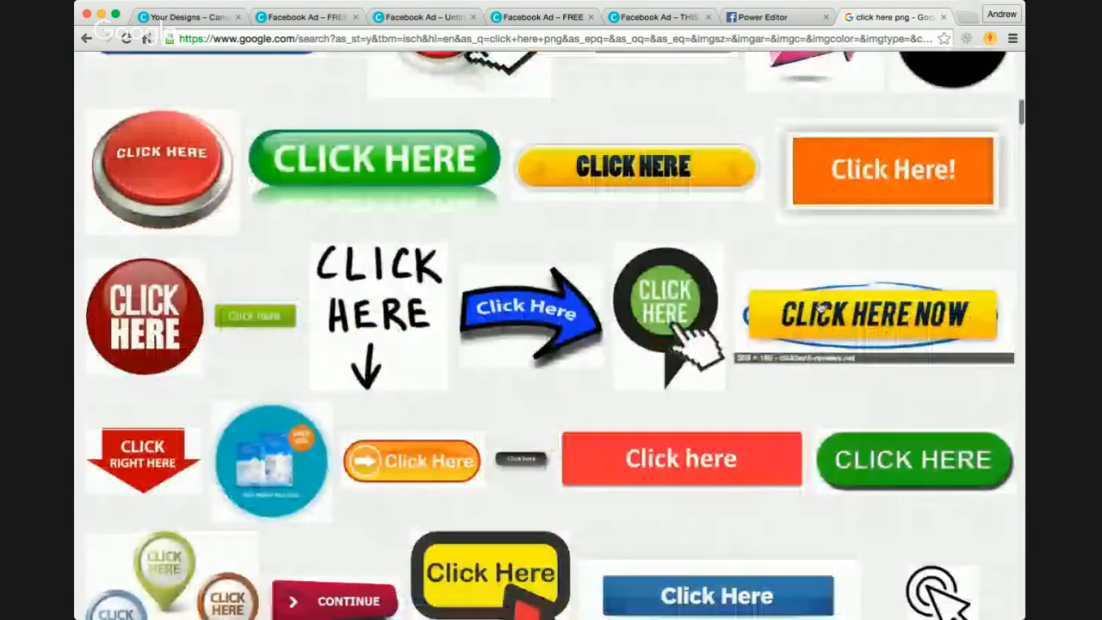
Step: Preview the yellow 'CLICK HERE NOW' button image and compare its related yellow call-to-action buttons
{"action": "left_click", "coordinate": [821, 310]}
{"action": "left_click", "coordinate": [814, 404]}
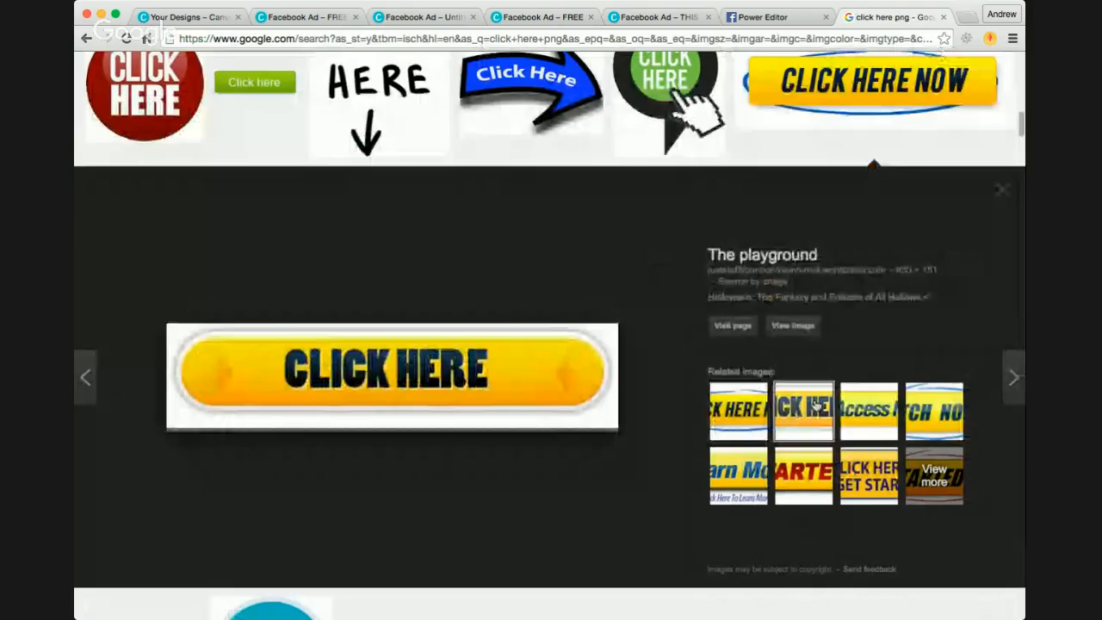
{"action": "left_click", "coordinate": [865, 408]}
{"action": "left_click", "coordinate": [914, 415]}
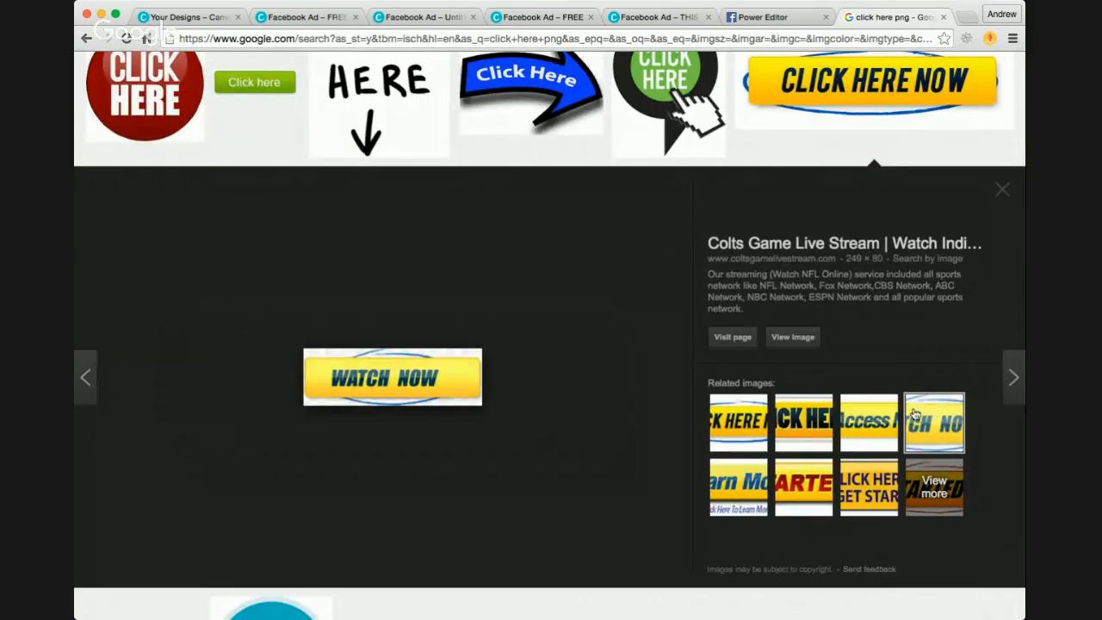
{"action": "left_click", "coordinate": [742, 488]}
{"action": "left_click", "coordinate": [801, 475]}
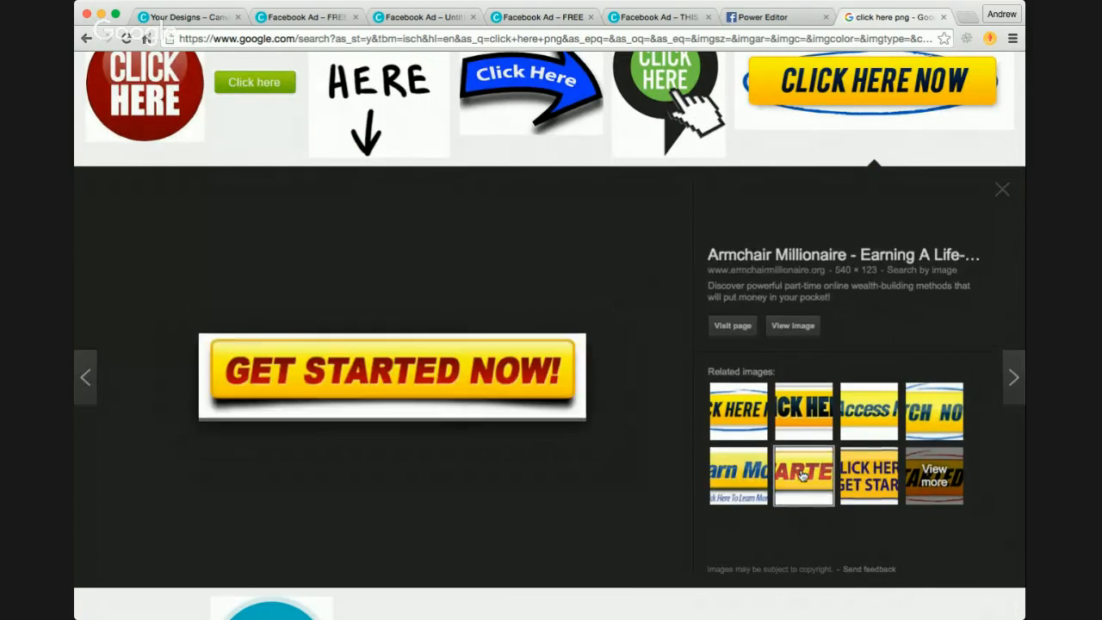
{"action": "left_click", "coordinate": [869, 475]}
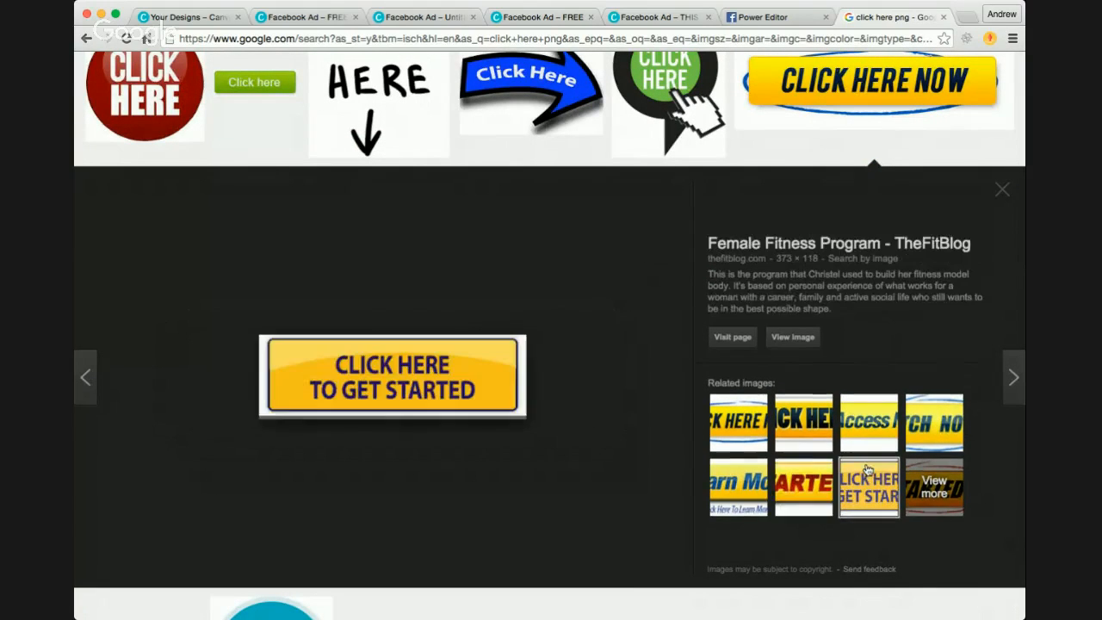
{"action": "left_click", "coordinate": [747, 487]}
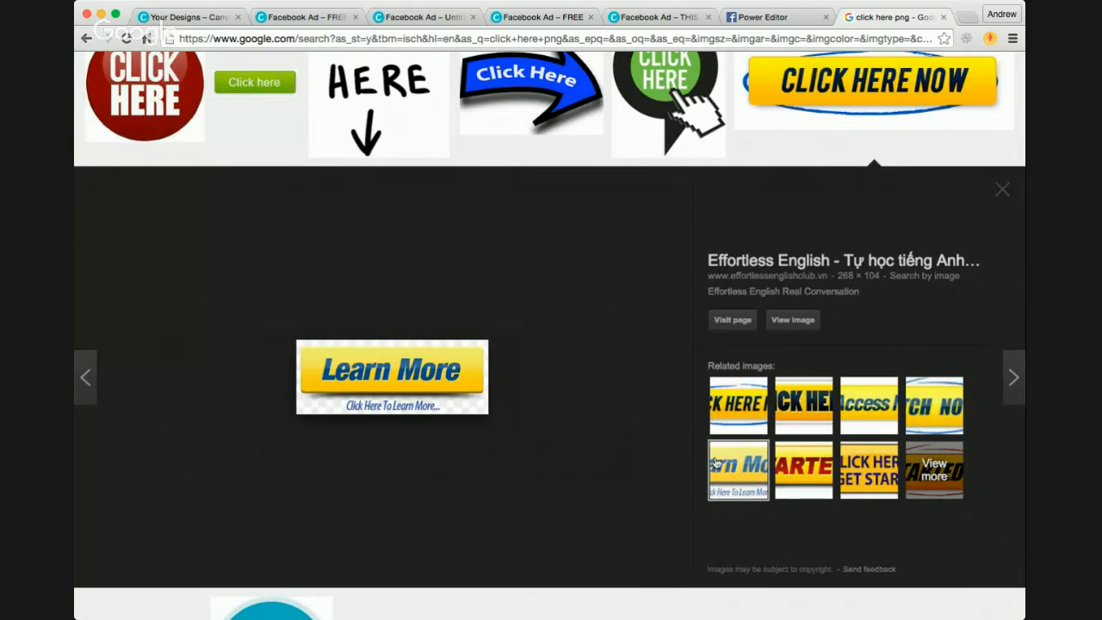
Step: Download the yellow 'CLICK HERE NOW' image as click-here-now.png and switch back to the FREE LIVE ad in Canva
{"action": "left_click", "coordinate": [721, 409]}
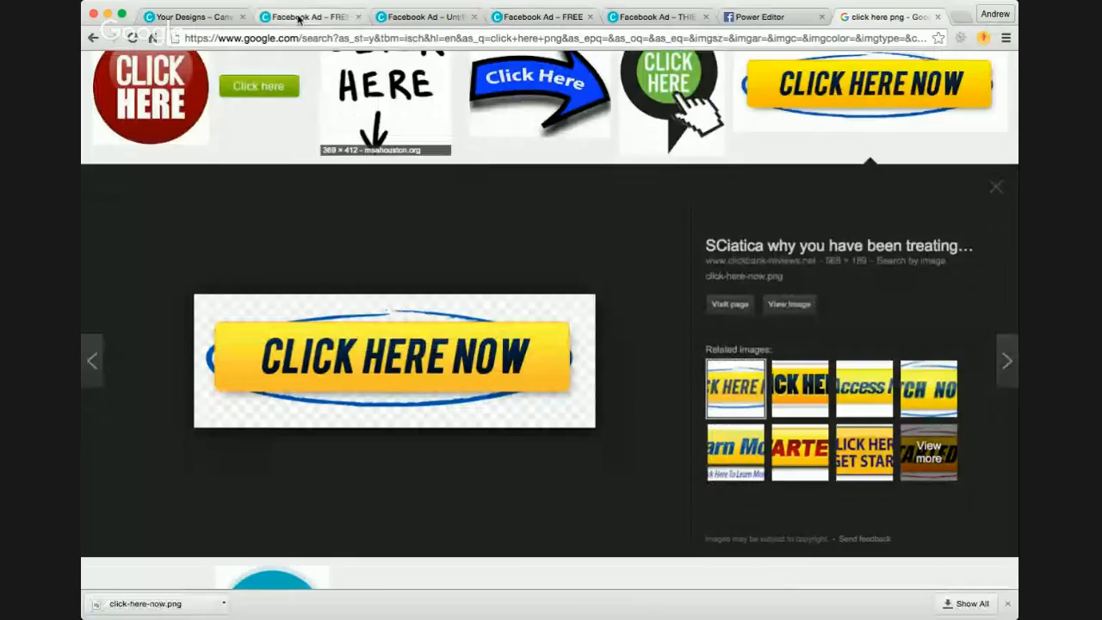
{"action": "left_click", "coordinate": [299, 19]}
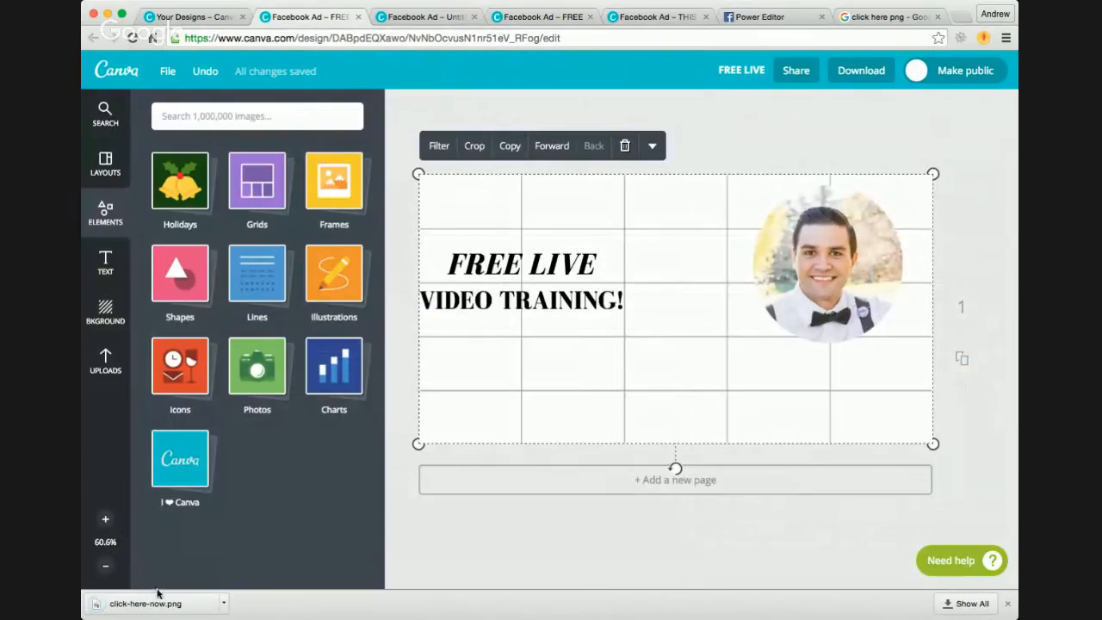
Step: Try to place the downloaded click-here-now.png directly onto the ad canvas, and return to the design
{"action": "left_click_drag", "start_coordinate": [148, 605], "coordinate": [551, 344]}
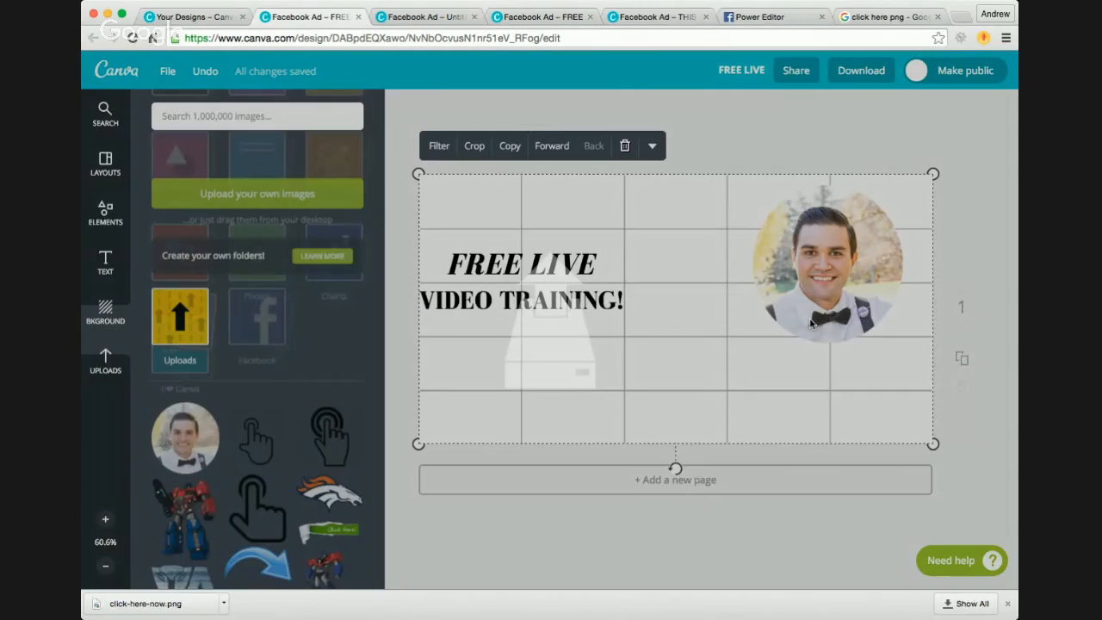
{"action": "left_click_drag", "start_coordinate": [813, 323], "coordinate": [810, 327]}
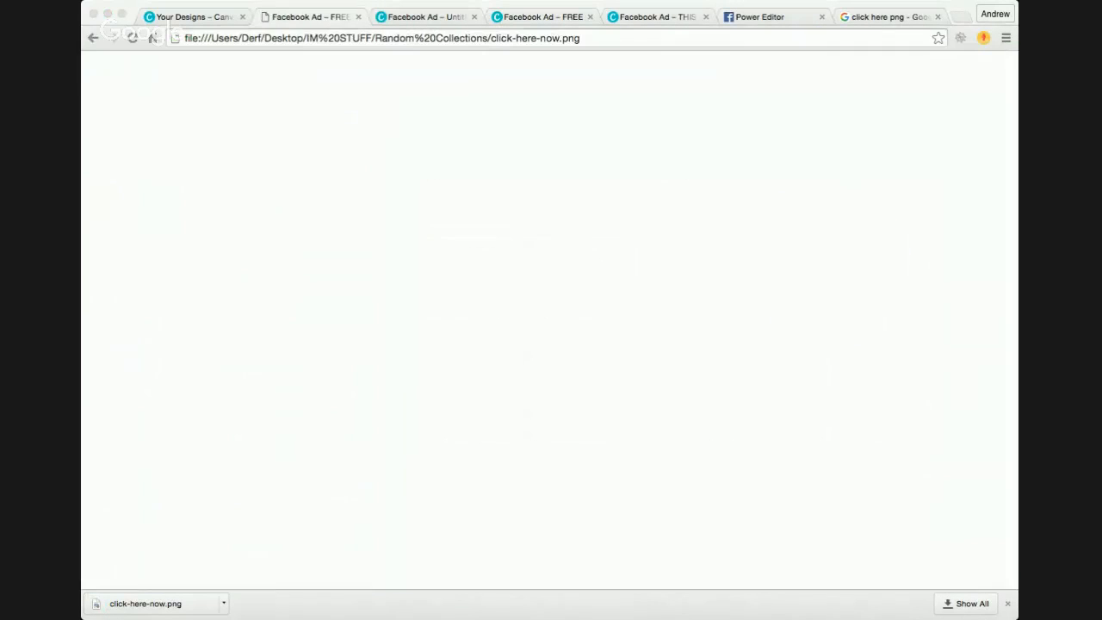
{"action": "left_click", "coordinate": [125, 392]}
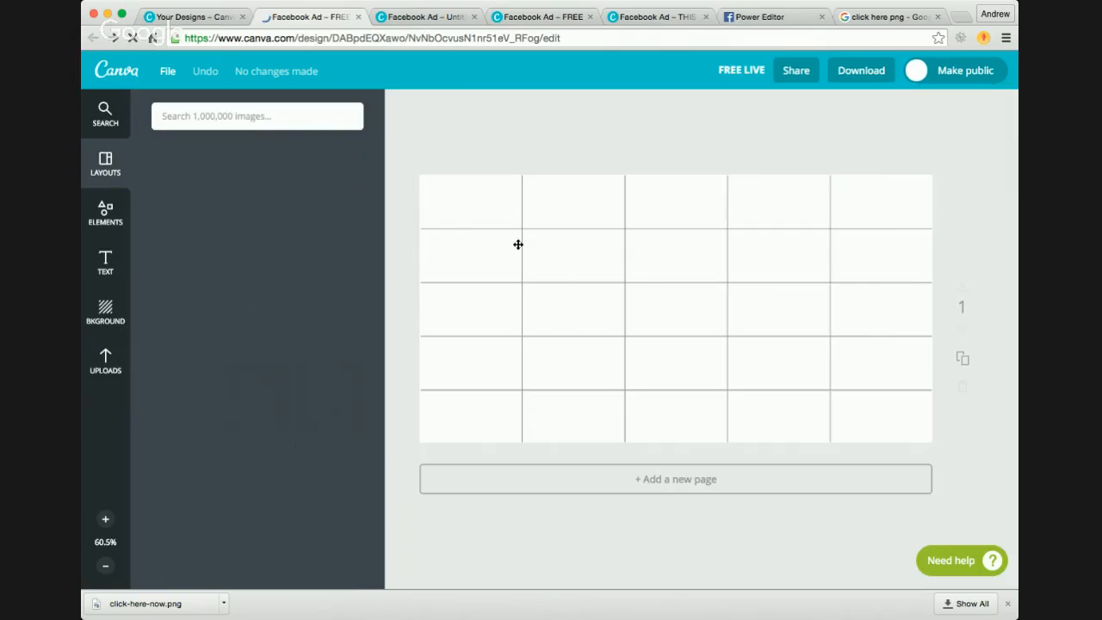
Step: Upload the downloaded click-here-now.png to the Canva image uploads
{"action": "left_click", "coordinate": [105, 361]}
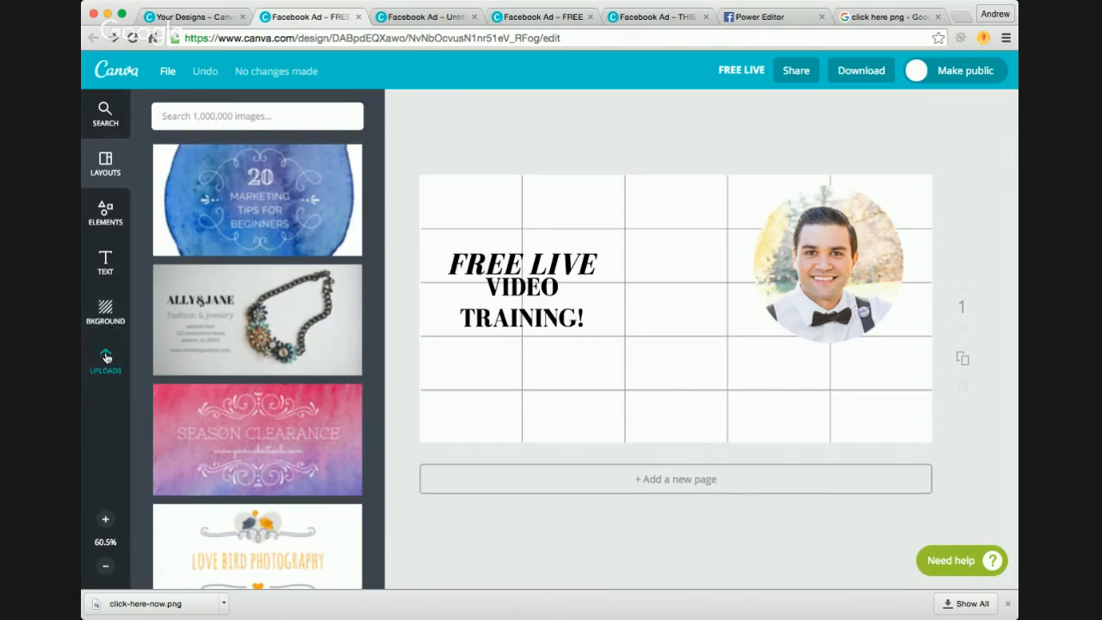
{"action": "scroll", "coordinate": [183, 371], "scroll_direction": "down", "scroll_amount": 3}
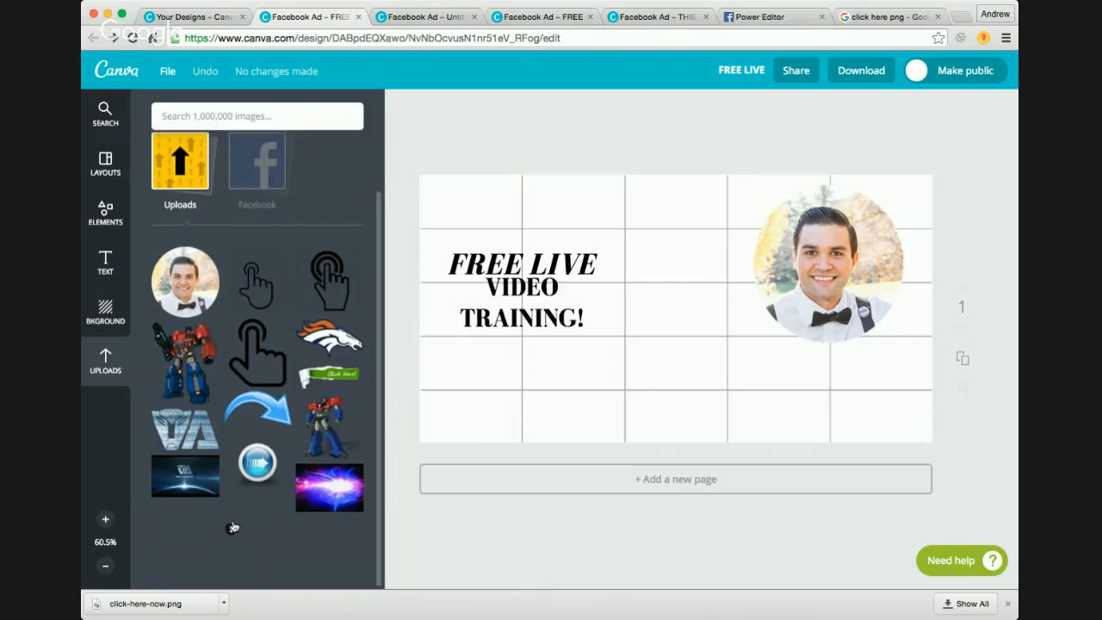
{"action": "scroll", "coordinate": [229, 522], "scroll_direction": "up", "scroll_amount": 3}
{"action": "scroll", "coordinate": [234, 515], "scroll_direction": "down", "scroll_amount": 3}
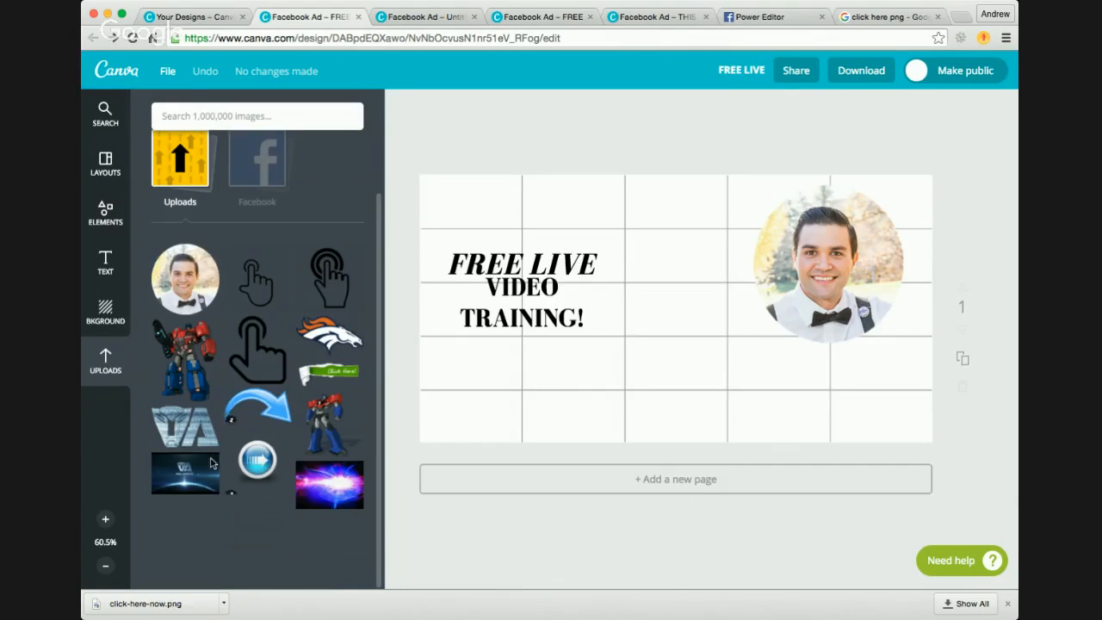
{"action": "left_click_drag", "start_coordinate": [170, 603], "coordinate": [207, 448]}
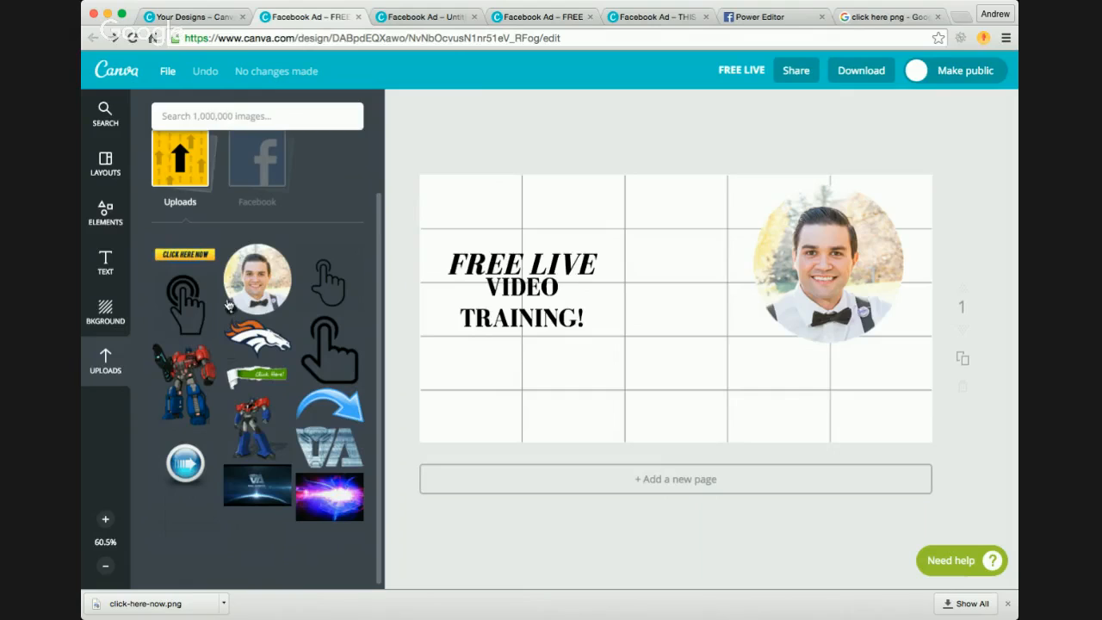
Step: Add the uploaded 'CLICK HERE NOW' button to the ad and position it below the headline, near the lower centre of the grid
{"action": "left_click", "coordinate": [187, 257]}
{"action": "left_click", "coordinate": [677, 321]}
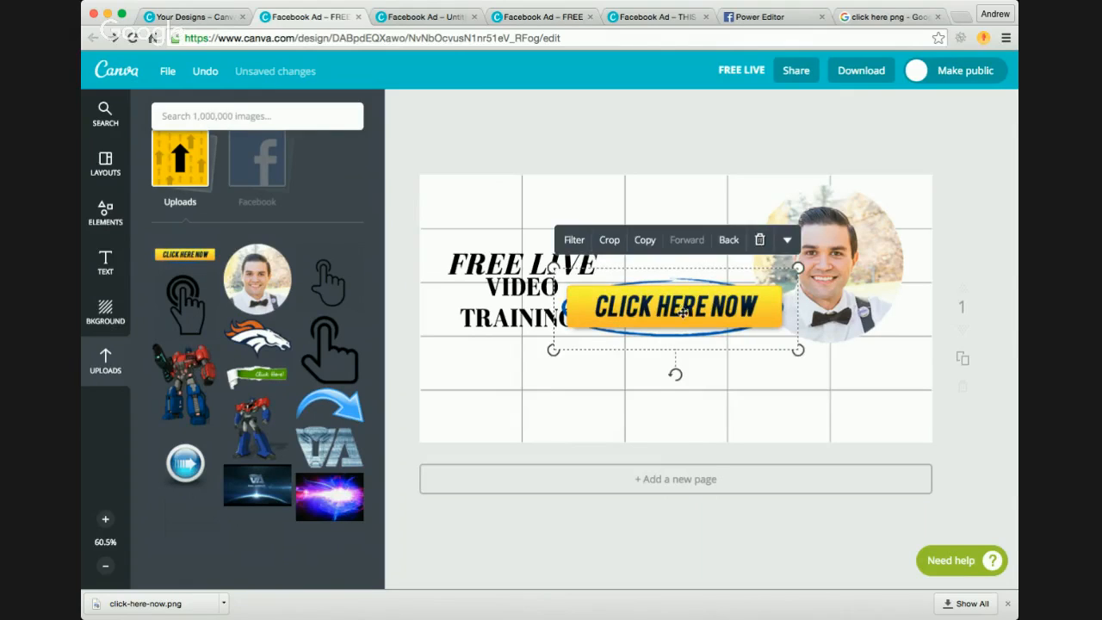
{"action": "left_click_drag", "start_coordinate": [683, 312], "coordinate": [670, 364]}
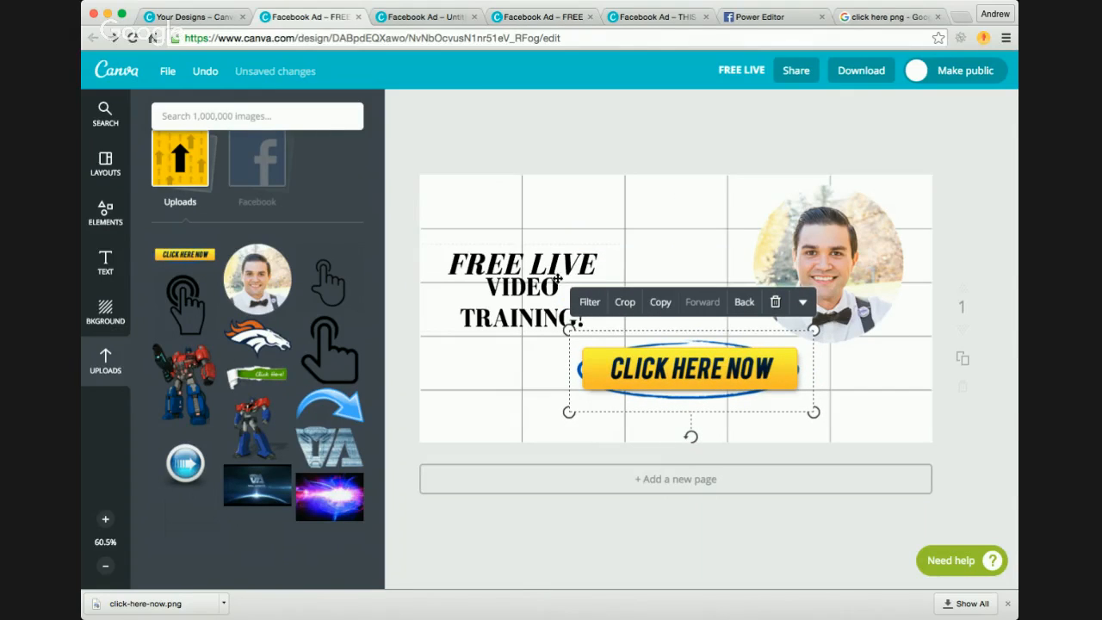
Step: Shrink the 'CLICK HERE NOW' button to about one grid cell wide, and enlarge the headline until 'FREE LIVE' is about size 52
{"action": "left_click_drag", "start_coordinate": [815, 330], "coordinate": [710, 371]}
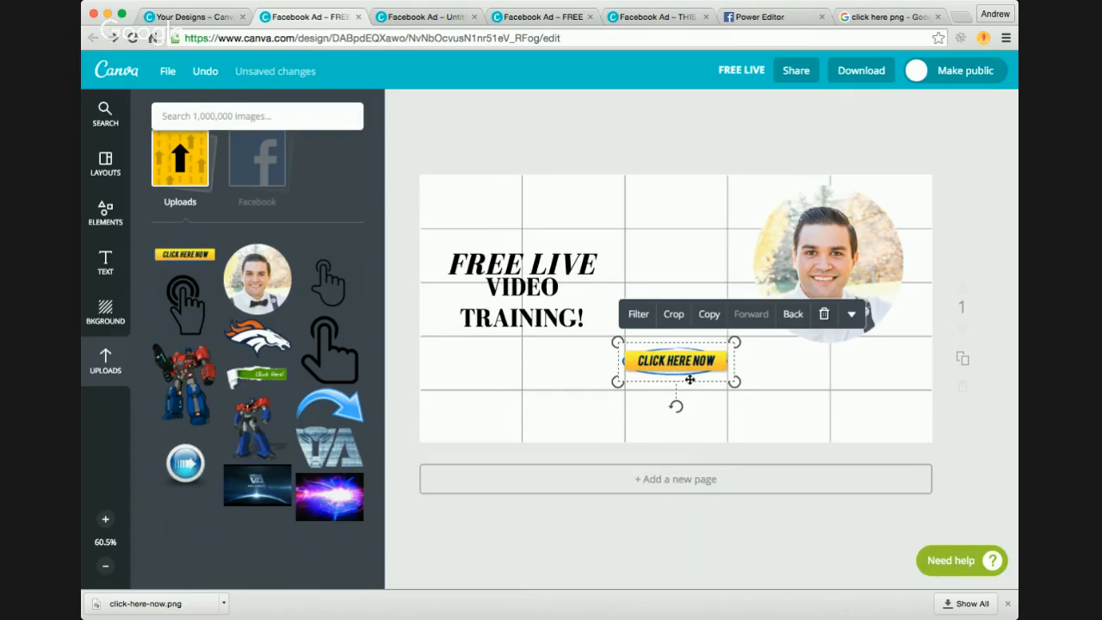
{"action": "double_click", "coordinate": [545, 265]}
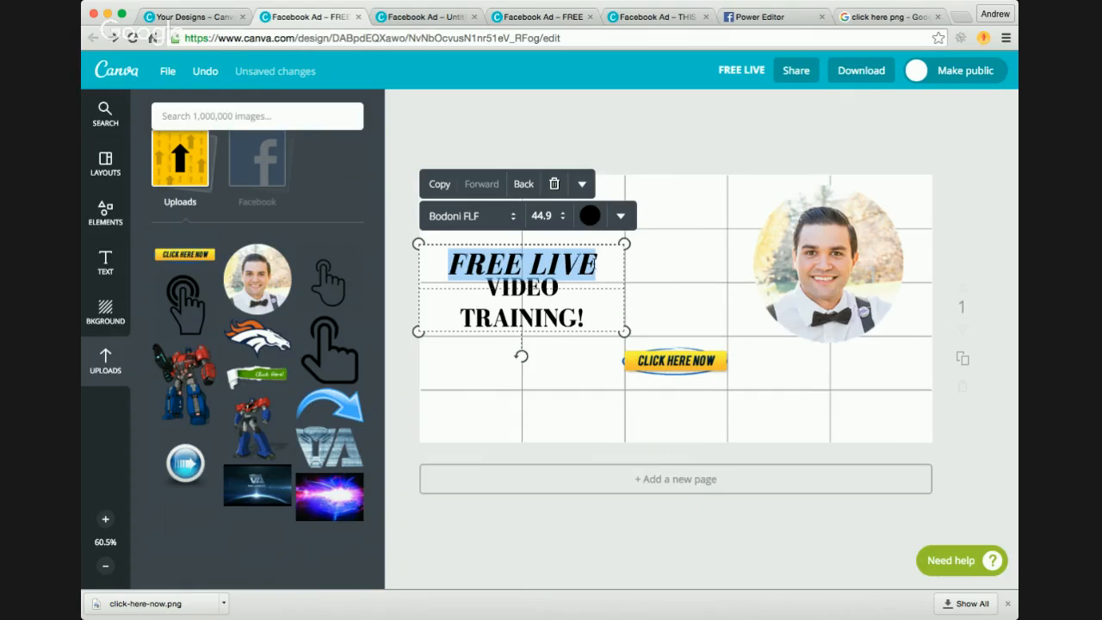
{"action": "left_click_drag", "start_coordinate": [628, 244], "coordinate": [627, 244]}
{"action": "left_click_drag", "start_coordinate": [587, 272], "coordinate": [659, 241]}
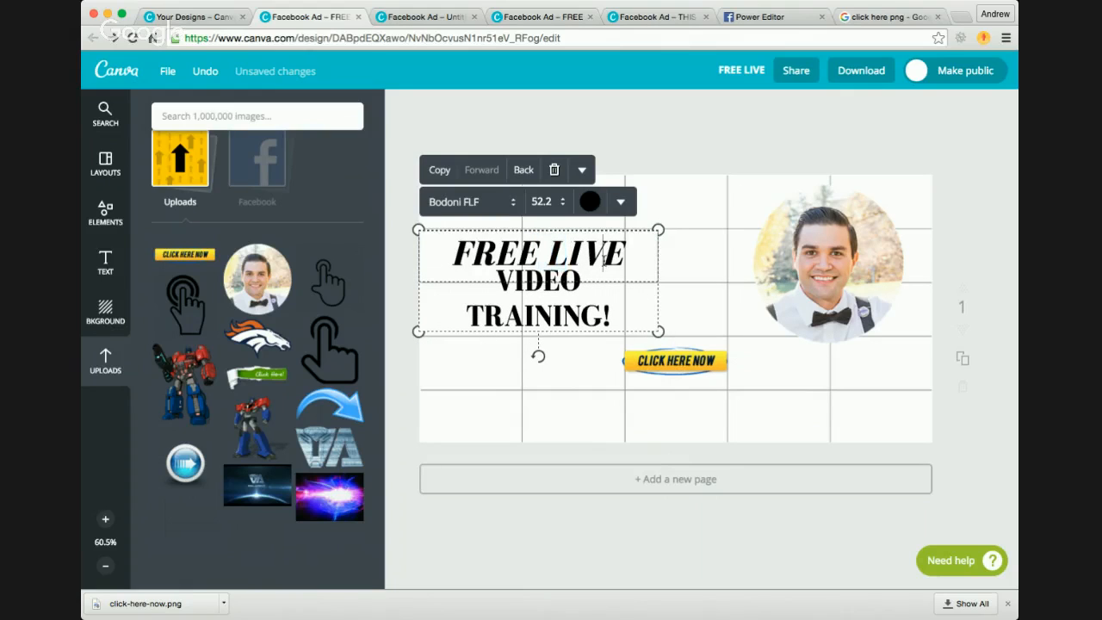
Step: Delete 'LIVE' from the headline and insert a blank line above 'VIDEO TRAINING!'
{"action": "double_click", "coordinate": [604, 260]}
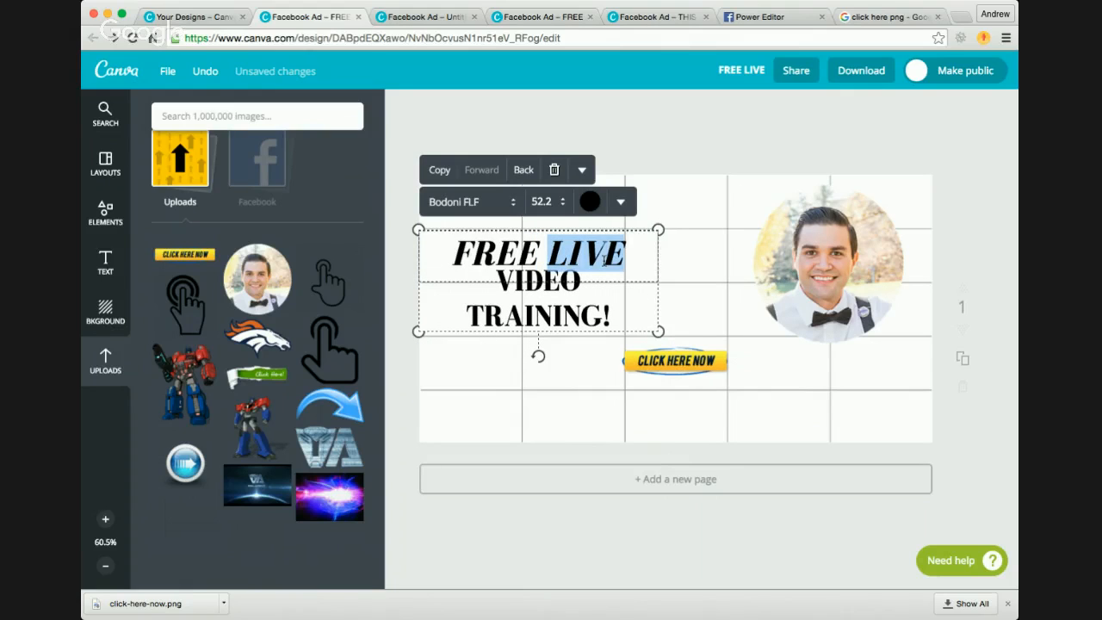
{"action": "key", "text": "BackSpace"}
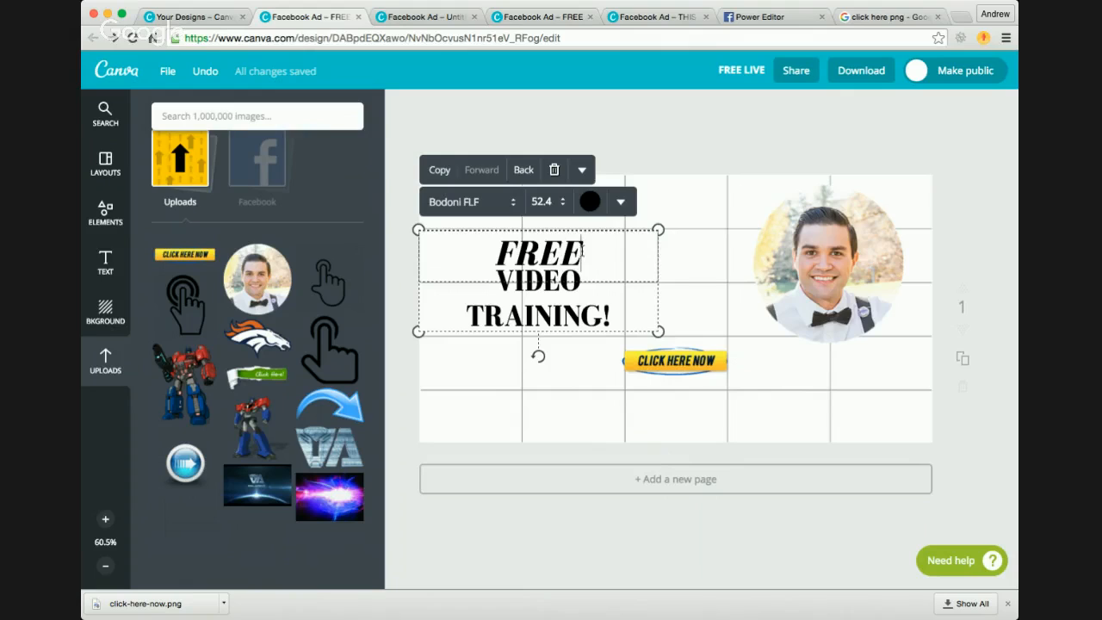
{"action": "triple_click", "coordinate": [539, 282]}
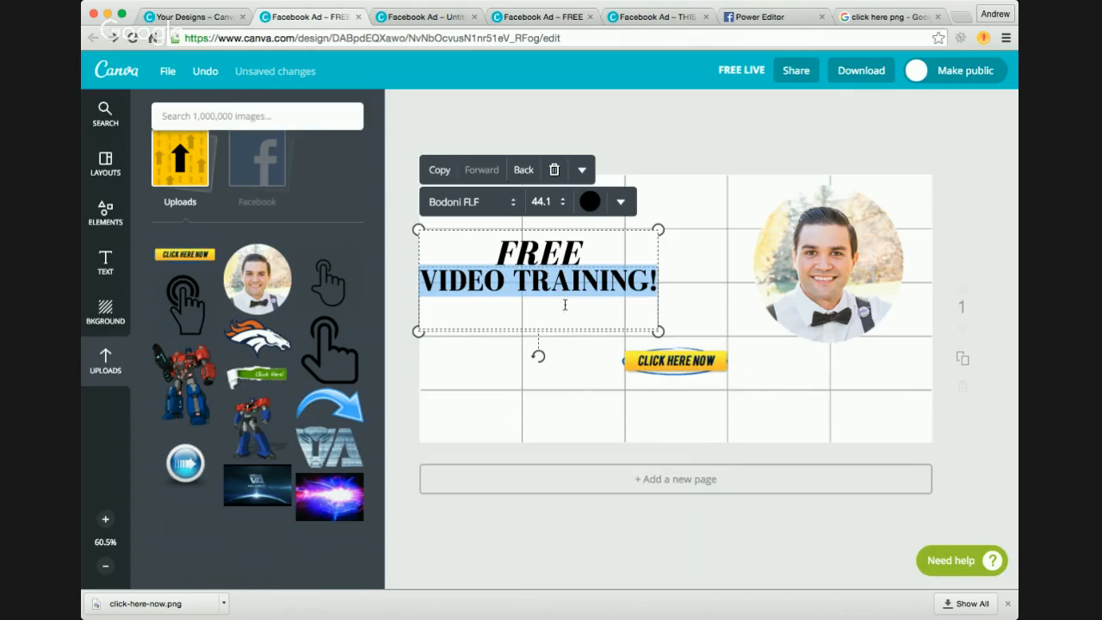
{"action": "left_click", "coordinate": [425, 280]}
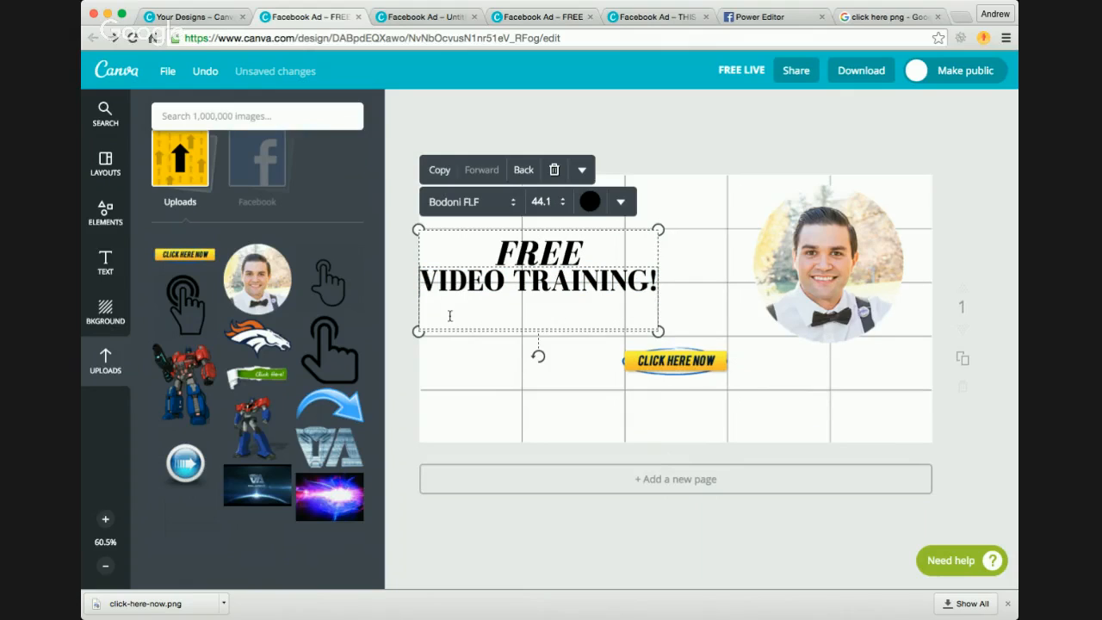
{"action": "key", "text": "Return"}
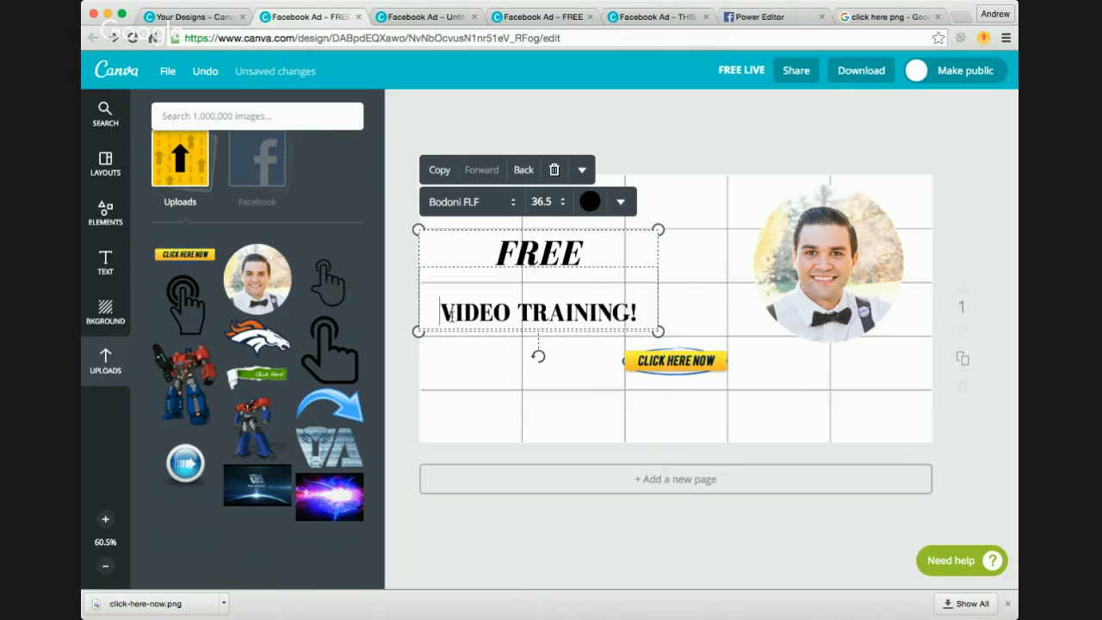
Step: Try font sizes 36 and 42 on the 'VIDEO TRAINING!' line
{"action": "triple_click", "coordinate": [524, 319]}
{"action": "left_click", "coordinate": [545, 201]}
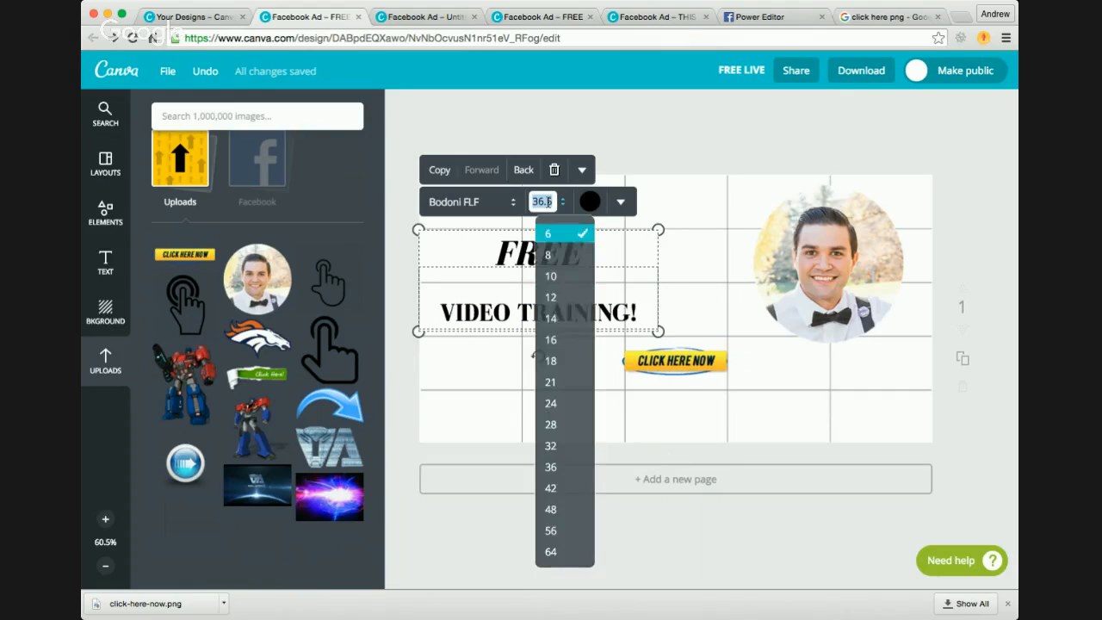
{"action": "left_click", "coordinate": [550, 467]}
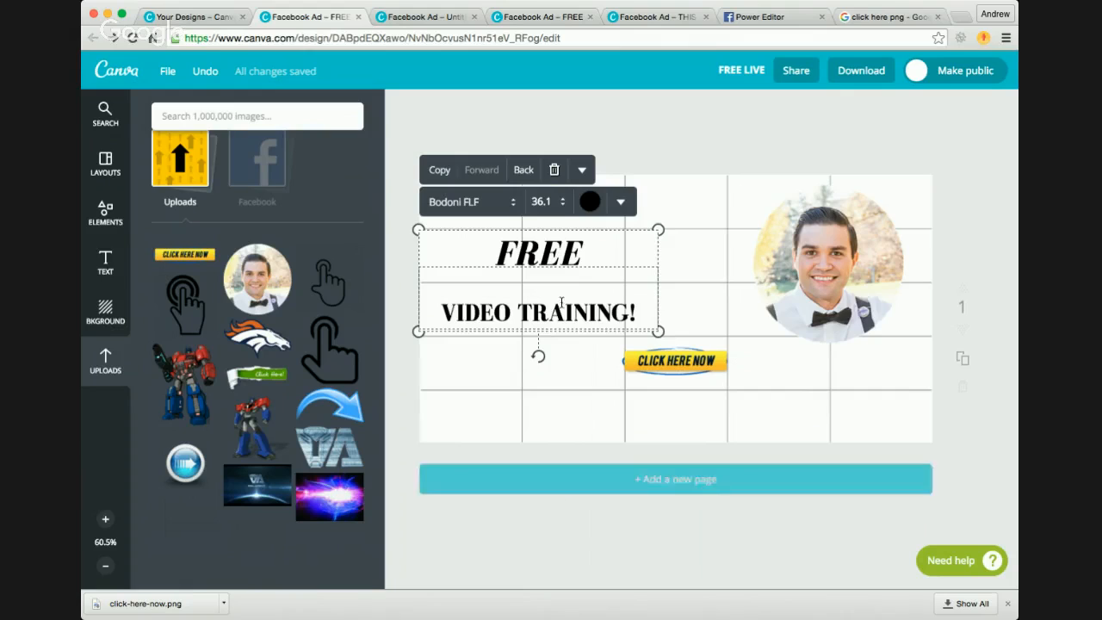
{"action": "left_click", "coordinate": [544, 202]}
{"action": "left_click", "coordinate": [566, 492]}
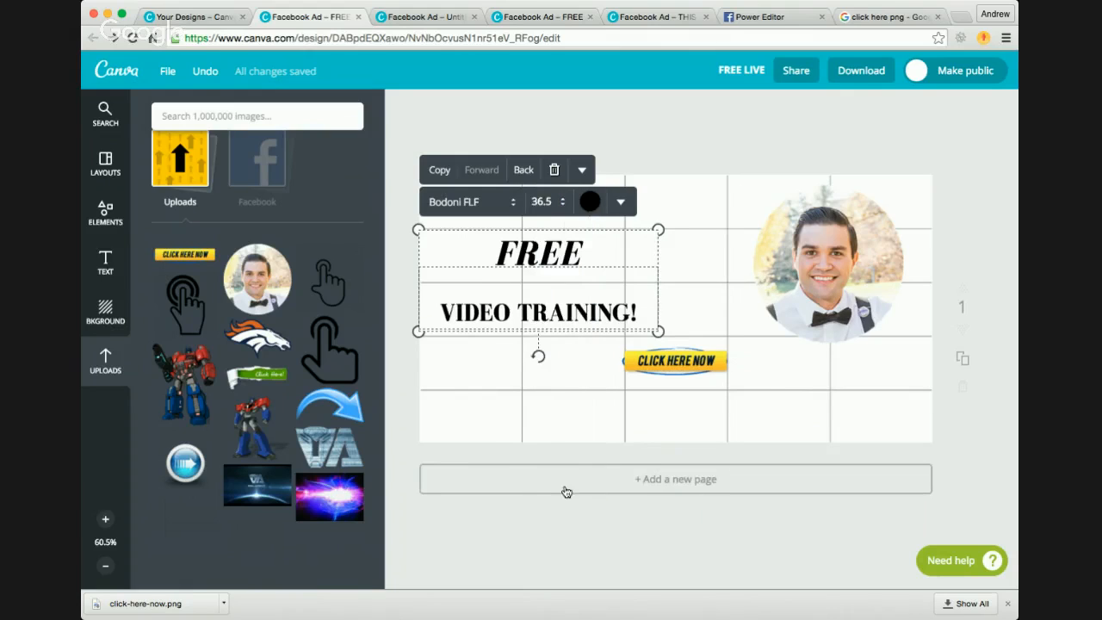
Step: Try Alfa Slab One and Amaranth on the 'VIDEO TRAINING!' line, and settle on the Archivo Black font
{"action": "triple_click", "coordinate": [531, 311]}
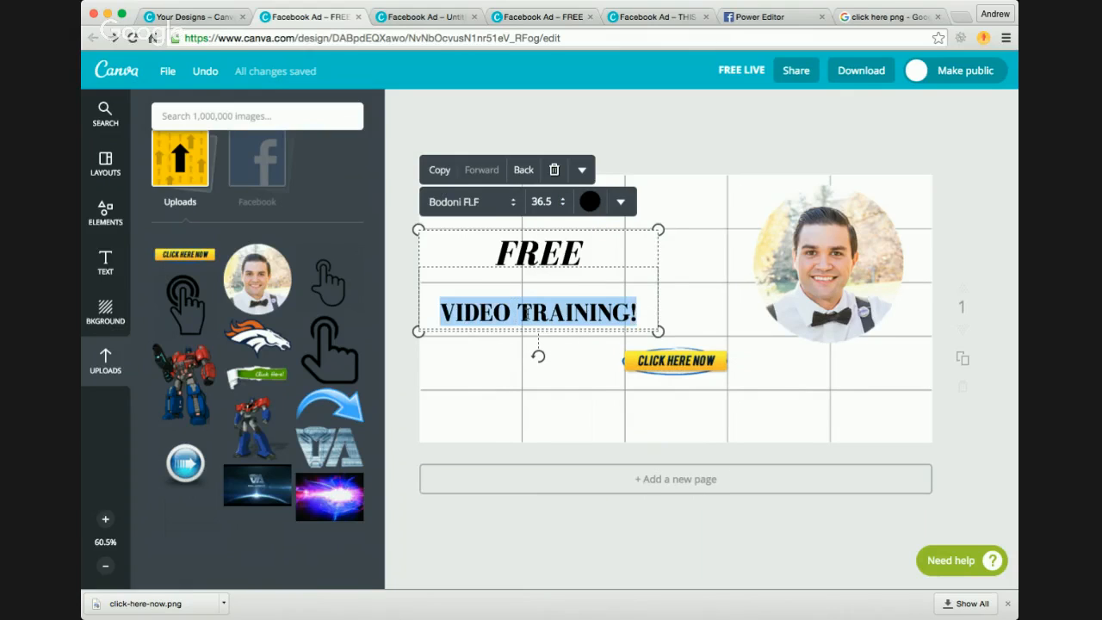
{"action": "left_click", "coordinate": [482, 202]}
{"action": "scroll", "coordinate": [499, 297], "scroll_direction": "up", "scroll_amount": 10}
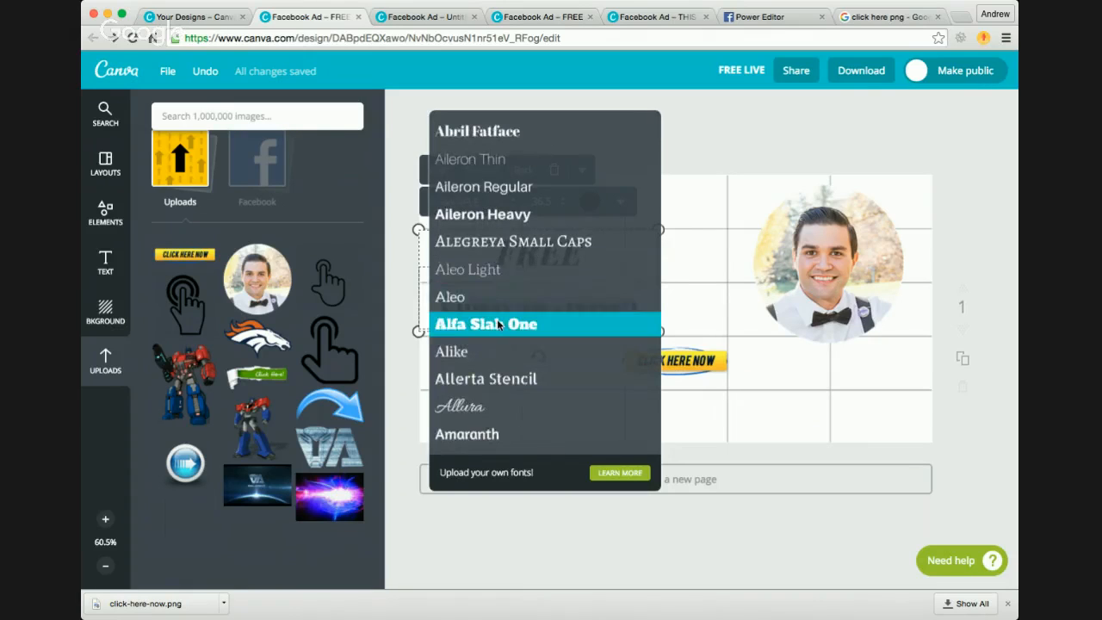
{"action": "scroll", "coordinate": [509, 317], "scroll_direction": "down", "scroll_amount": 1}
{"action": "left_click", "coordinate": [487, 274]}
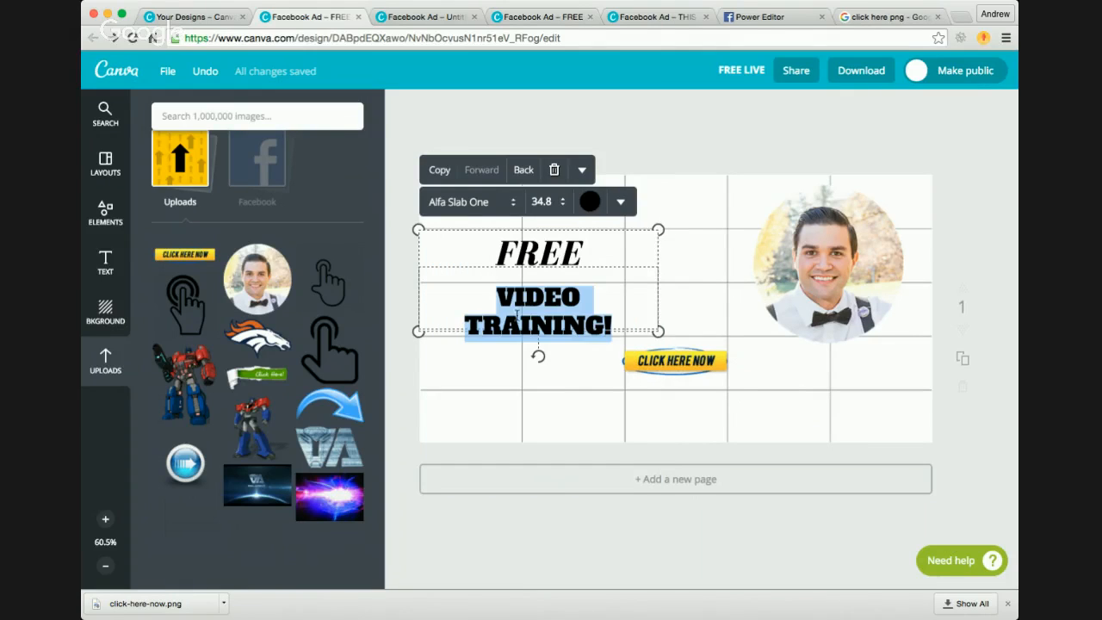
{"action": "left_click", "coordinate": [507, 201]}
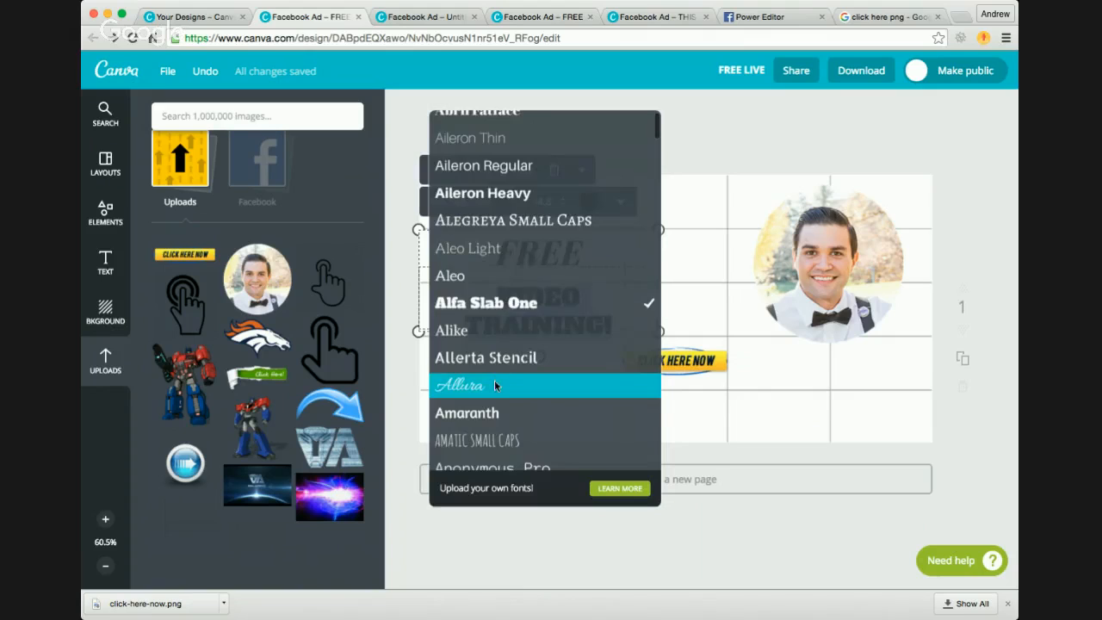
{"action": "scroll", "coordinate": [491, 377], "scroll_direction": "down", "scroll_amount": 2}
{"action": "left_click", "coordinate": [480, 352]}
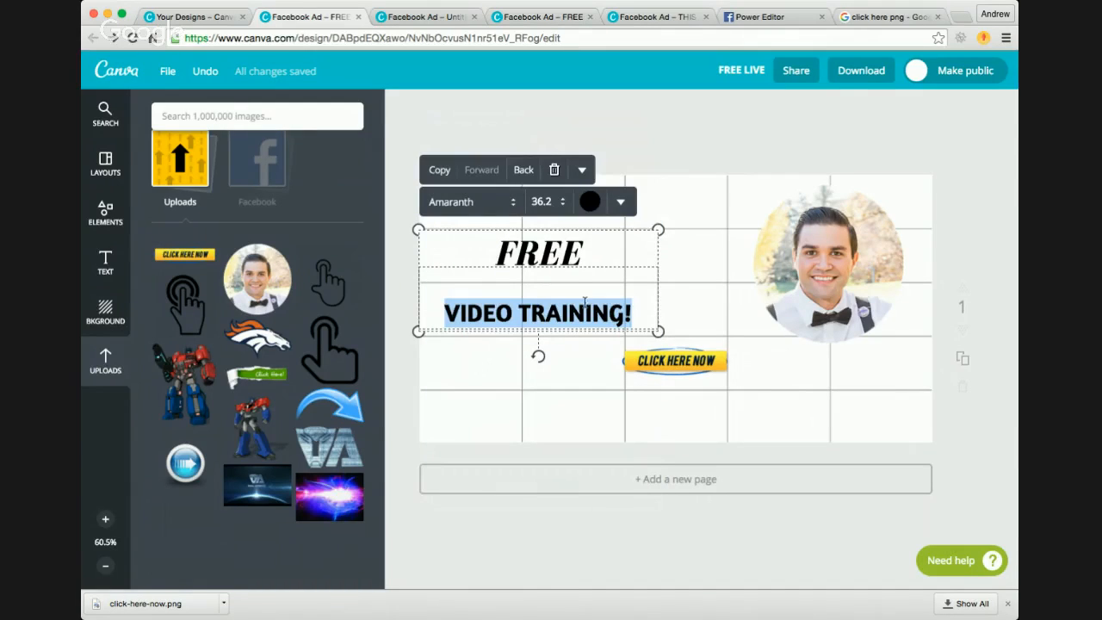
{"action": "left_click", "coordinate": [505, 202]}
{"action": "scroll", "coordinate": [500, 344], "scroll_direction": "down", "scroll_amount": 7}
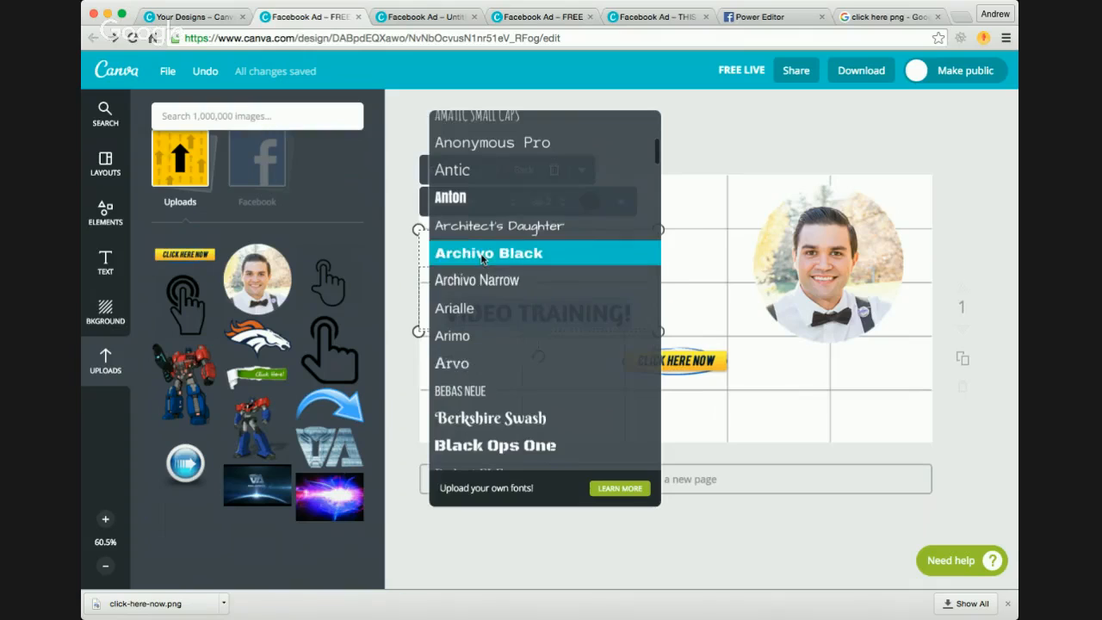
{"action": "left_click", "coordinate": [483, 253]}
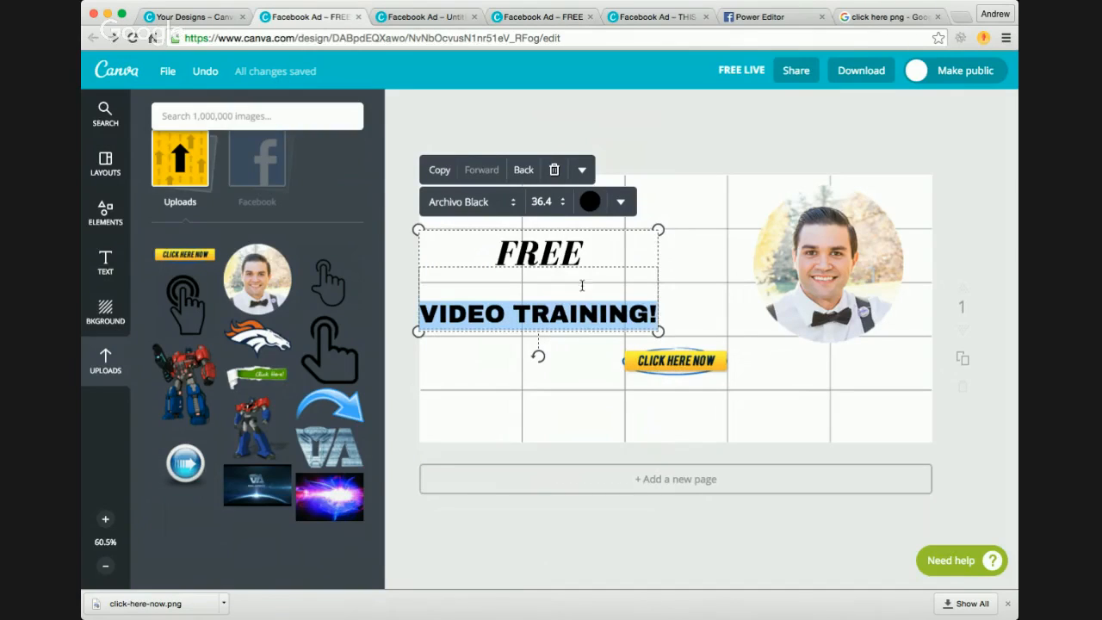
Step: Move the headline block slightly to the right on the ad and left-align its 'FREE' line
{"action": "left_click", "coordinate": [631, 285]}
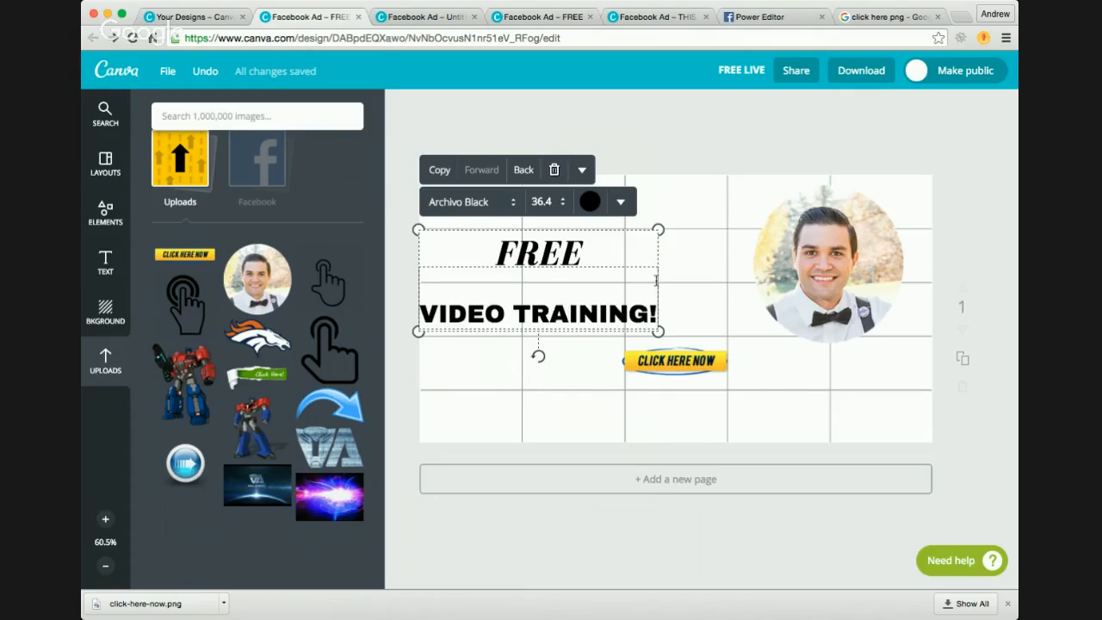
{"action": "mouse_move", "coordinate": [660, 281]}
{"action": "left_mouse_down"}
{"action": "mouse_move", "coordinate": [681, 285]}
{"action": "mouse_move", "coordinate": [658, 284]}
{"action": "left_mouse_up"}
{"action": "left_click", "coordinate": [611, 310]}
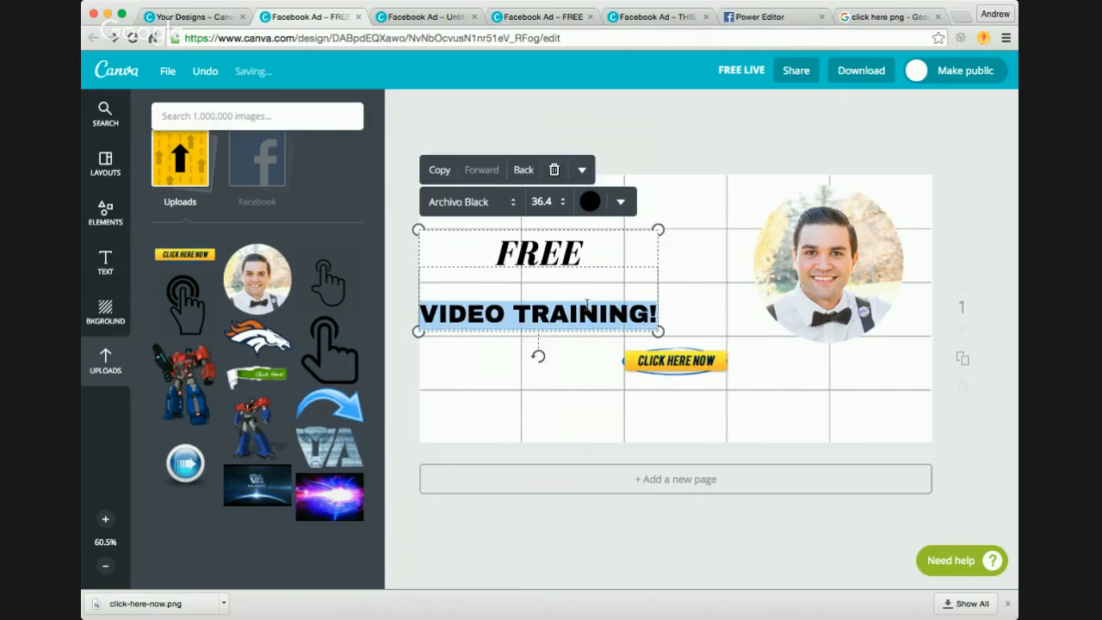
{"action": "left_click_drag", "start_coordinate": [598, 244], "coordinate": [634, 242]}
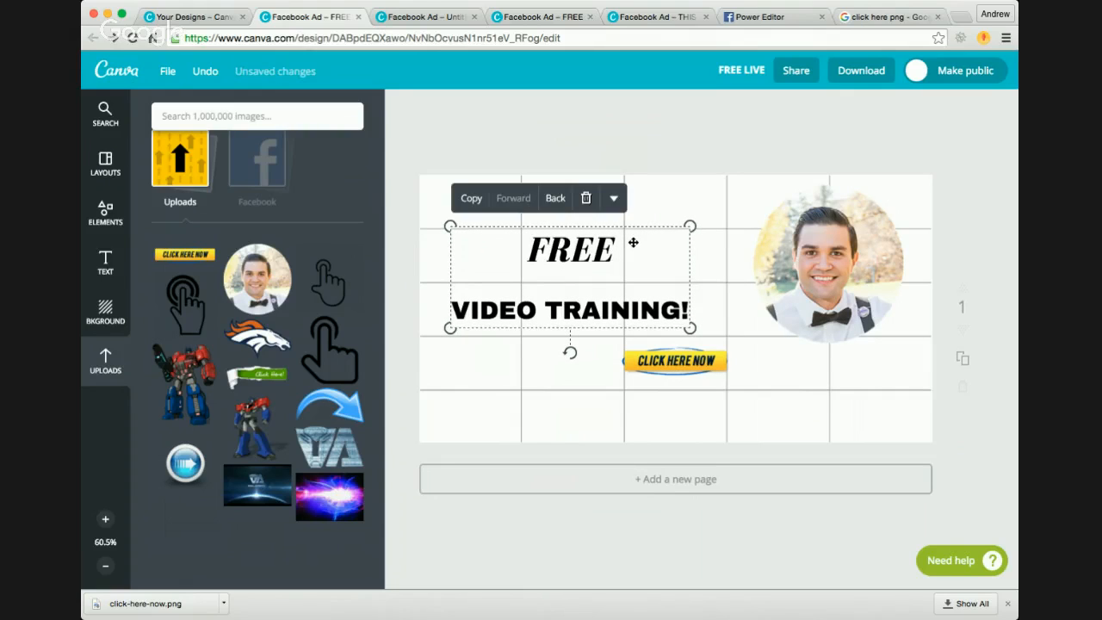
{"action": "double_click", "coordinate": [574, 253]}
{"action": "left_click", "coordinate": [543, 249]}
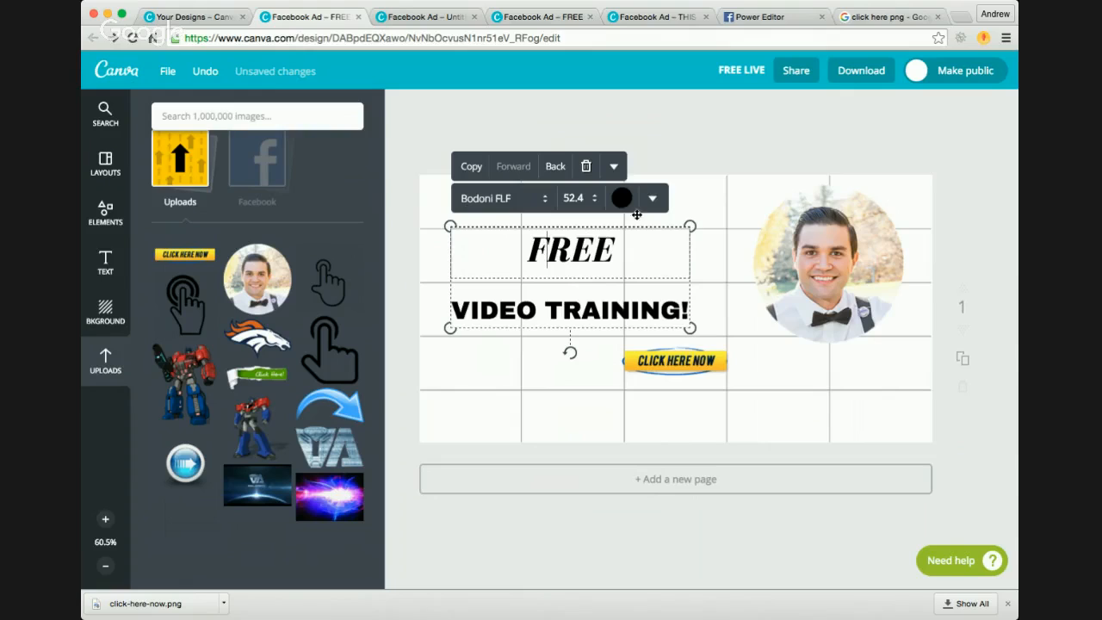
{"action": "left_click", "coordinate": [652, 198]}
{"action": "left_click", "coordinate": [669, 308]}
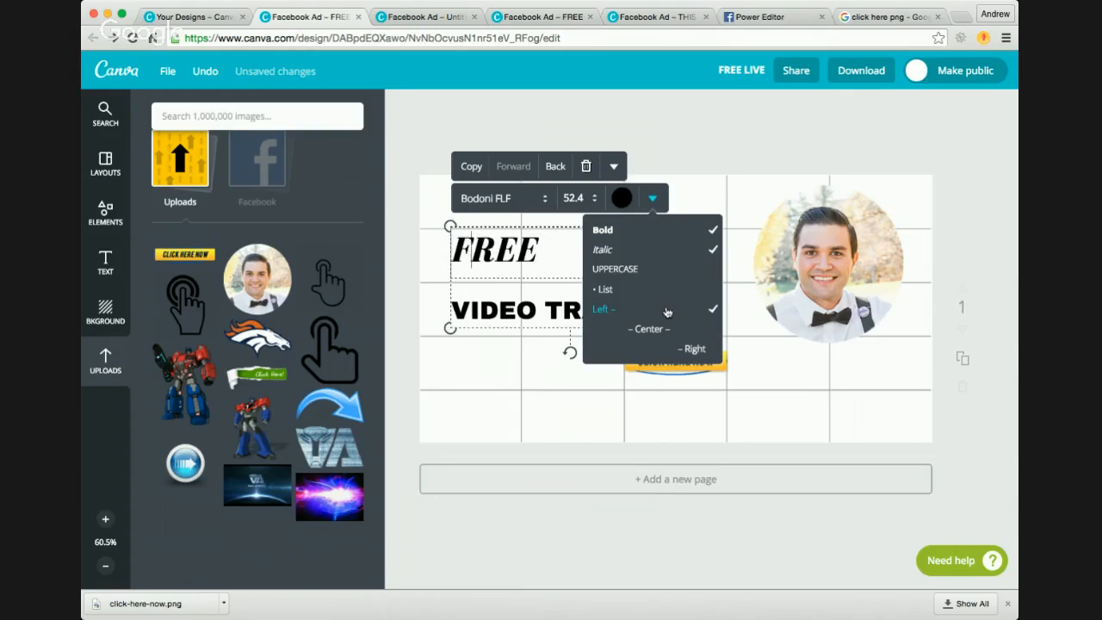
Step: Shift the headline block toward the ad's left edge and shrink it until 'VIDEO TRAINING!' is about size 29
{"action": "double_click", "coordinate": [515, 309]}
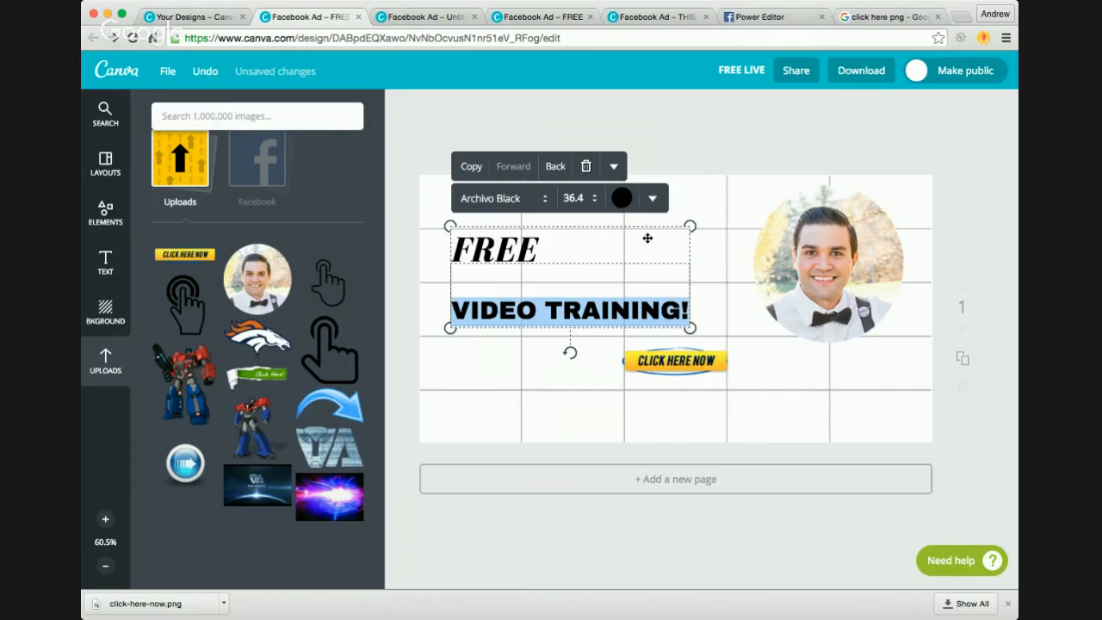
{"action": "left_click_drag", "start_coordinate": [647, 236], "coordinate": [625, 235]}
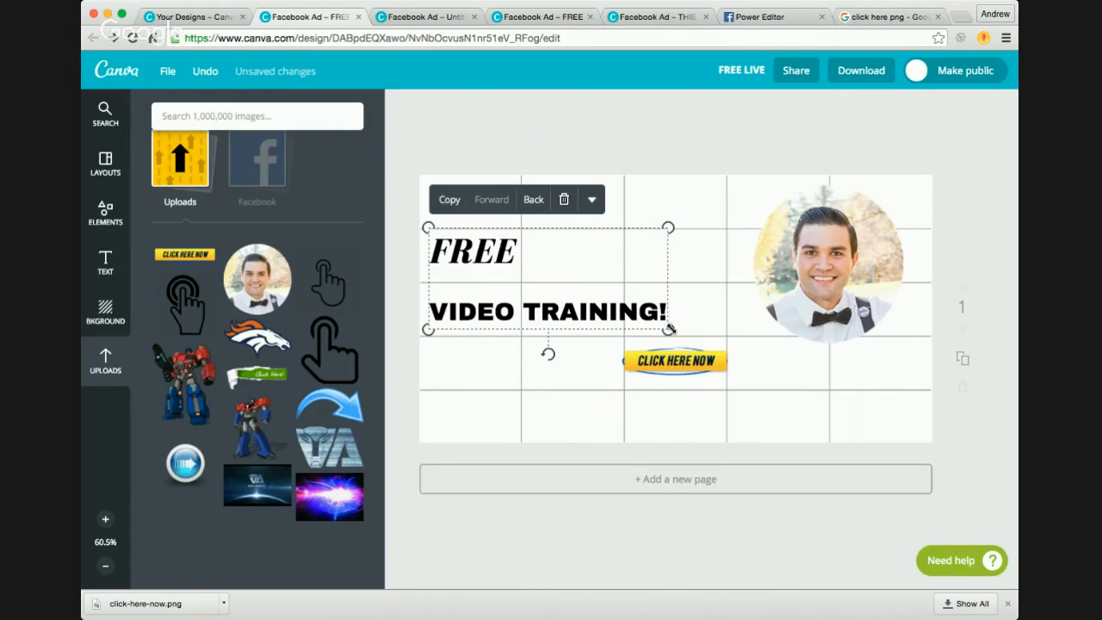
{"action": "left_click_drag", "start_coordinate": [668, 330], "coordinate": [613, 328]}
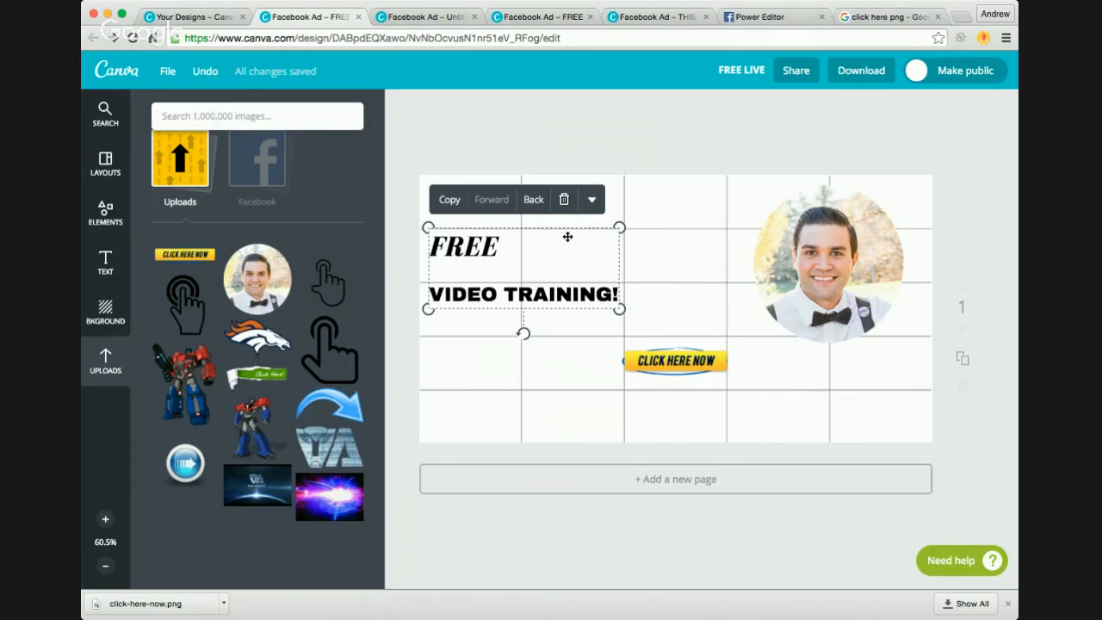
{"action": "left_click_drag", "start_coordinate": [567, 237], "coordinate": [562, 243]}
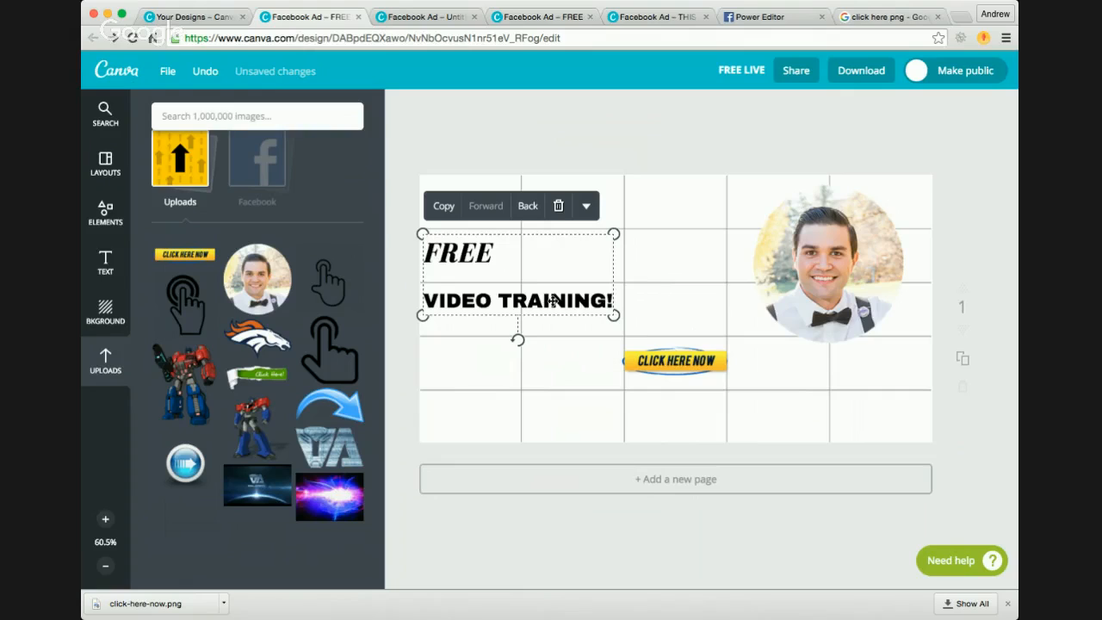
{"action": "triple_click", "coordinate": [535, 300]}
{"action": "left_click", "coordinate": [553, 300]}
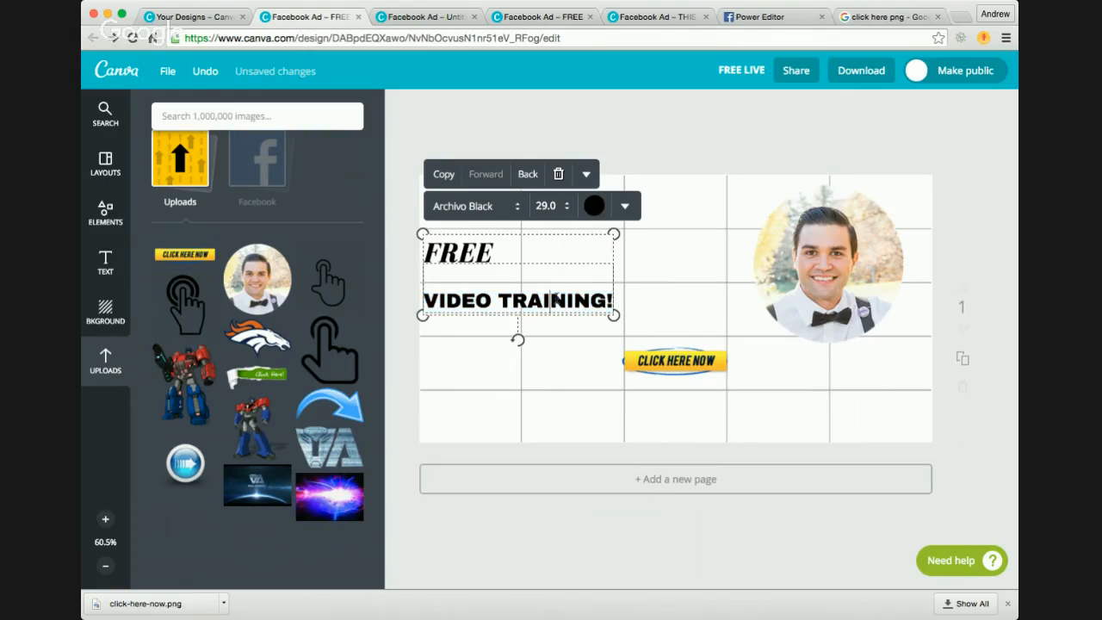
{"action": "double_click", "coordinate": [550, 299]}
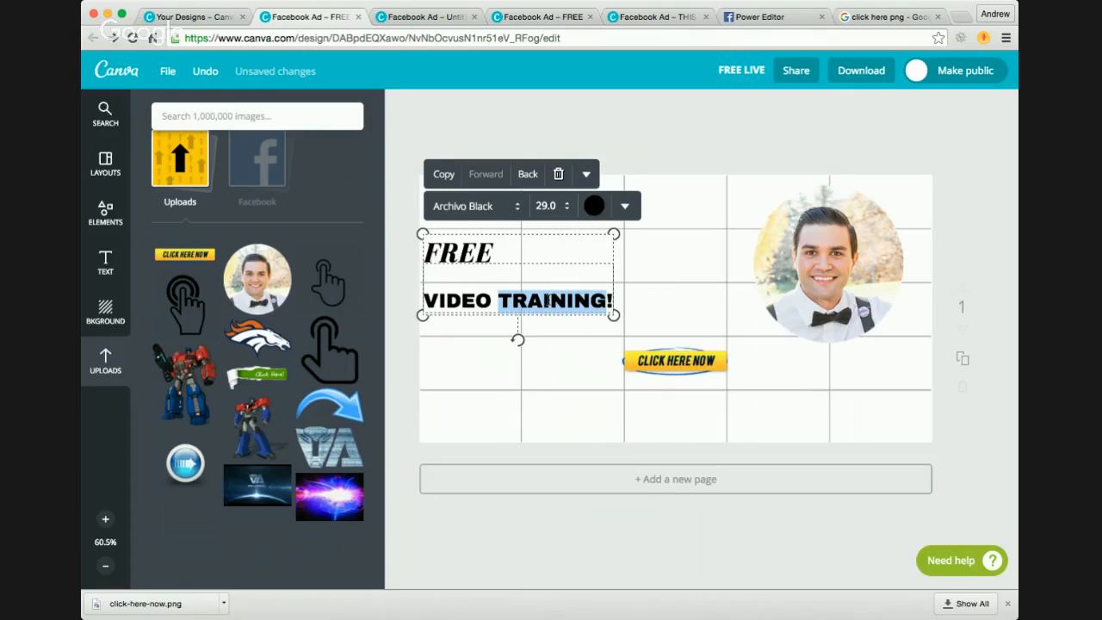
{"action": "left_click", "coordinate": [574, 337]}
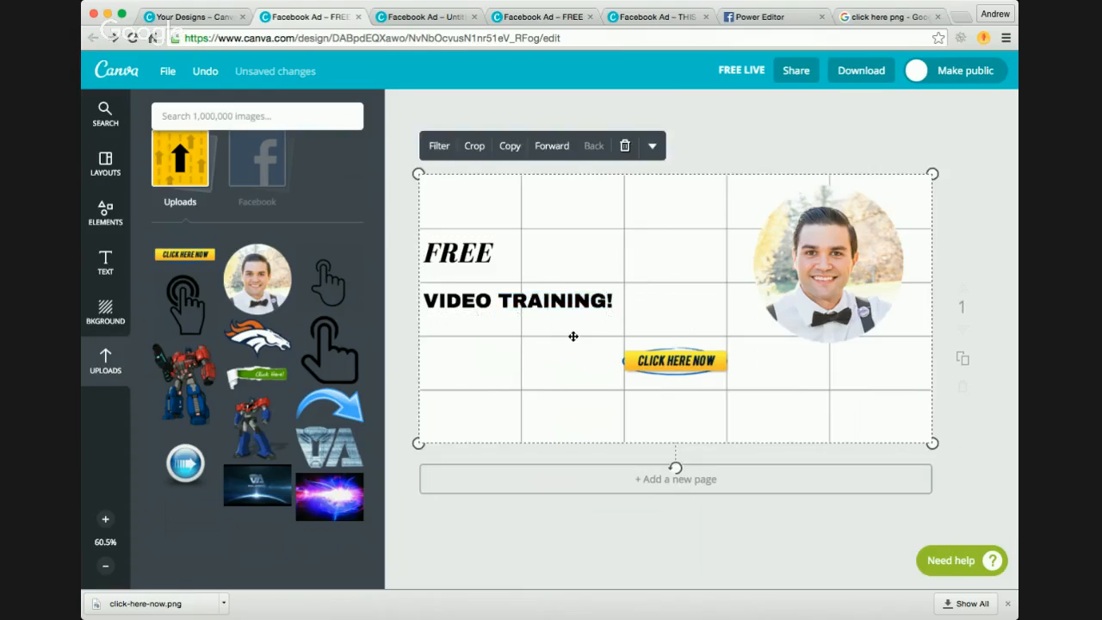
Step: Enlarge the 'CLICK HERE NOW' button to about two grid cells wide and position it below the headline, near the ad's lower centre
{"action": "left_click", "coordinate": [670, 358]}
{"action": "left_click_drag", "start_coordinate": [616, 345], "coordinate": [545, 319]}
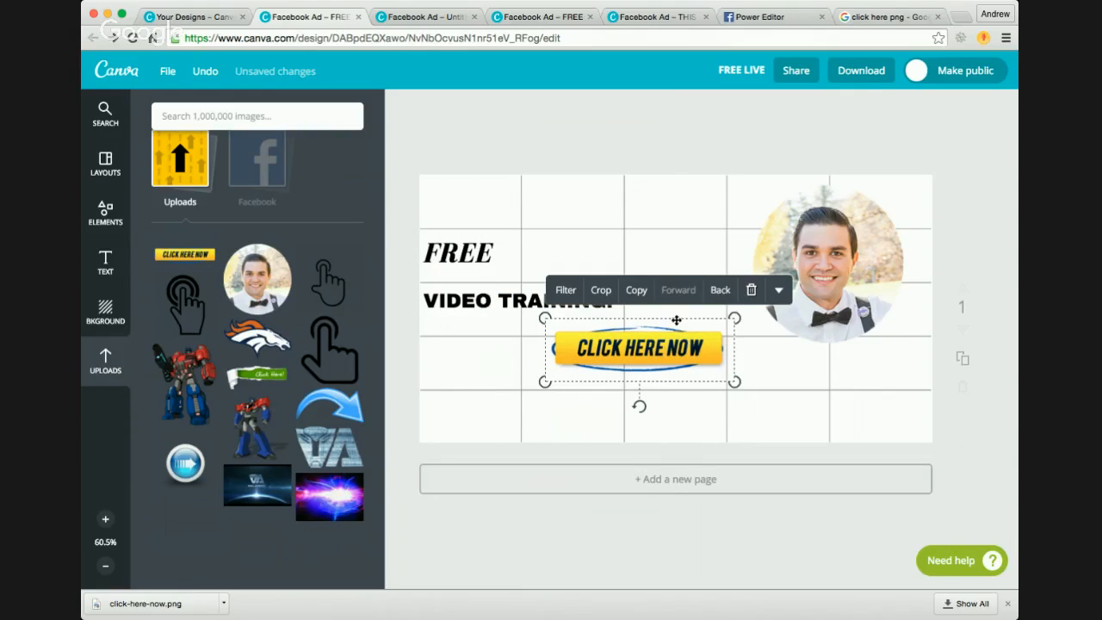
{"action": "left_click_drag", "start_coordinate": [677, 321], "coordinate": [740, 377]}
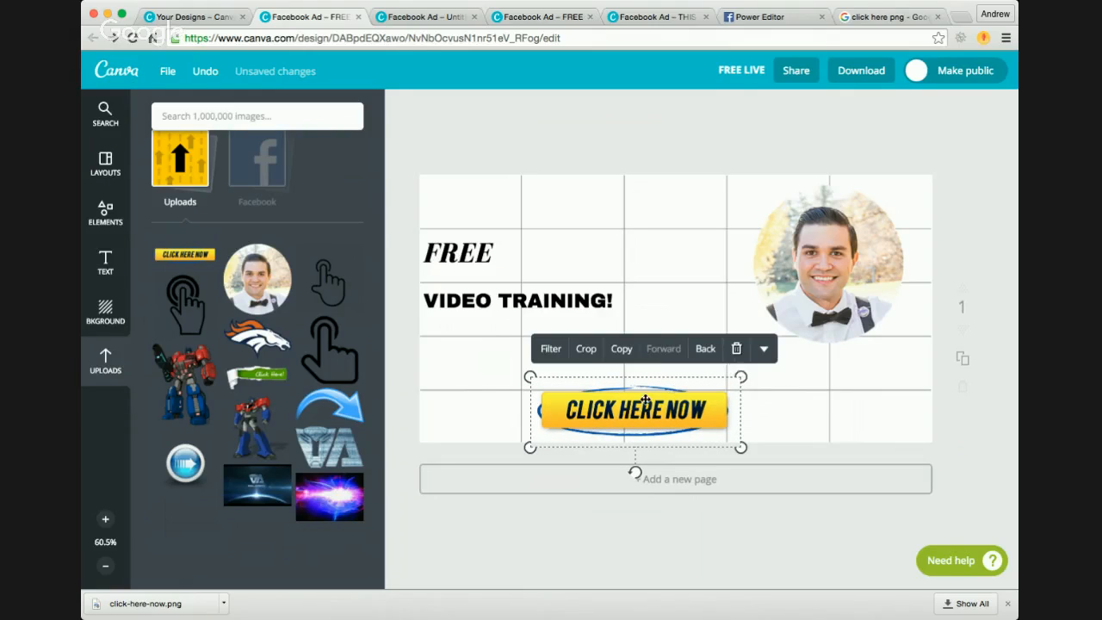
{"action": "left_click_drag", "start_coordinate": [655, 403], "coordinate": [670, 355]}
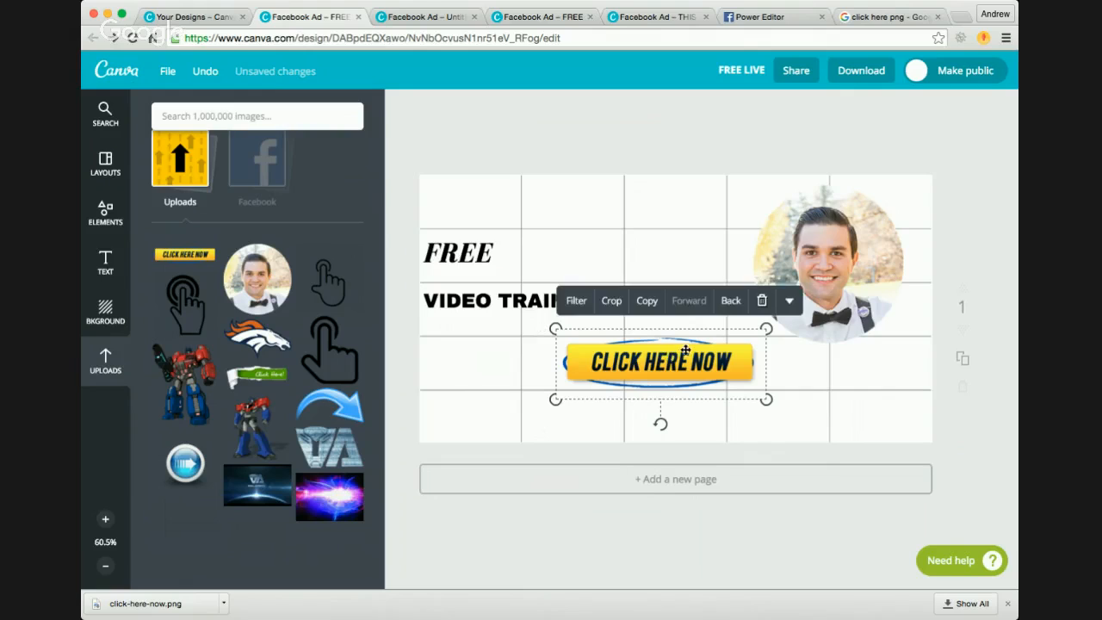
{"action": "left_click_drag", "start_coordinate": [767, 328], "coordinate": [691, 356]}
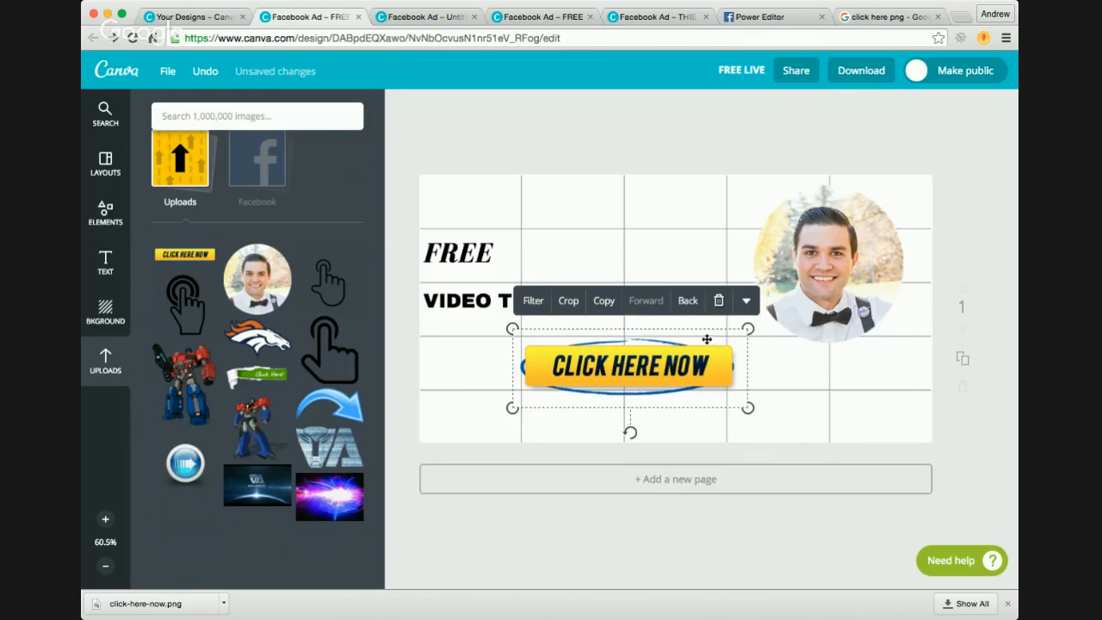
{"action": "left_click_drag", "start_coordinate": [706, 339], "coordinate": [704, 337]}
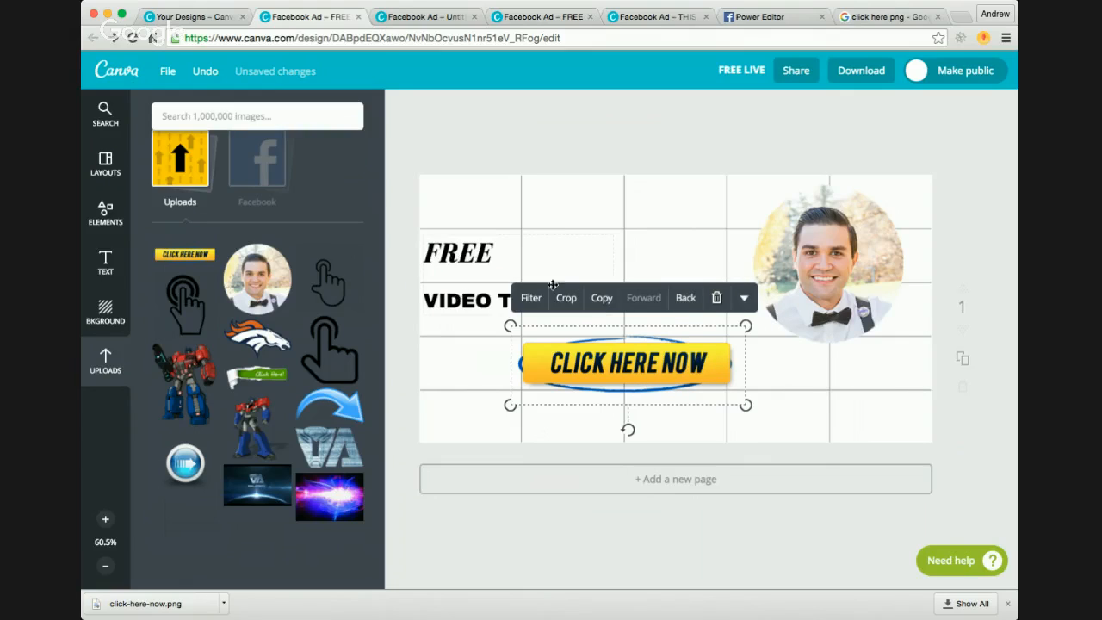
Step: Recolour the ad's white background with the preset blue and adjust it to a custom bright sky blue
{"action": "left_click", "coordinate": [885, 419]}
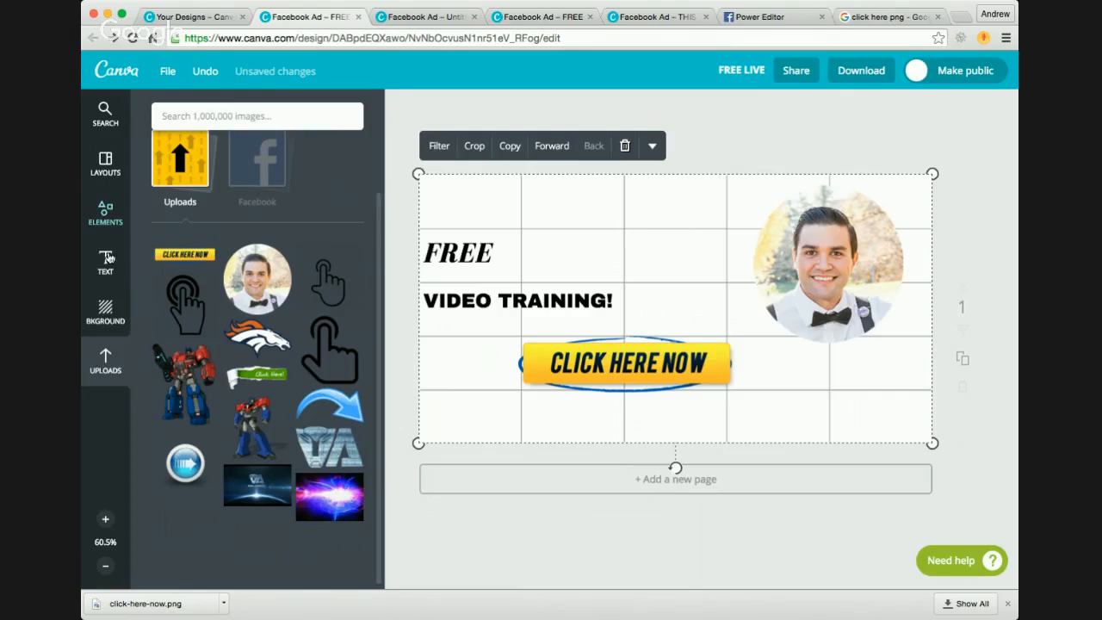
{"action": "left_click", "coordinate": [105, 312]}
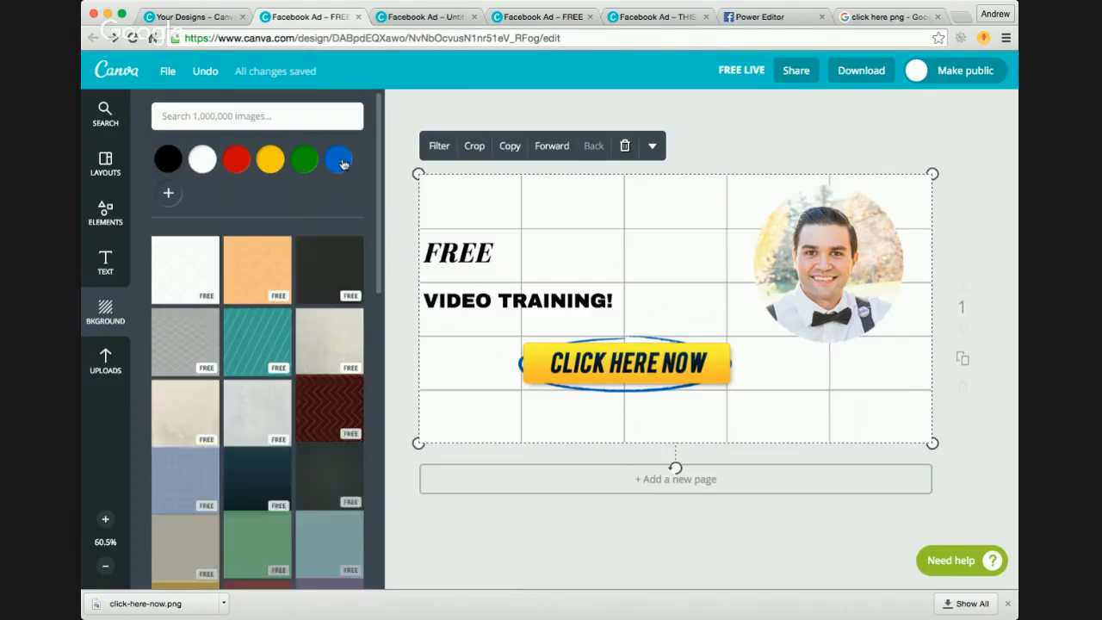
{"action": "left_click", "coordinate": [341, 161]}
{"action": "left_click", "coordinate": [169, 194]}
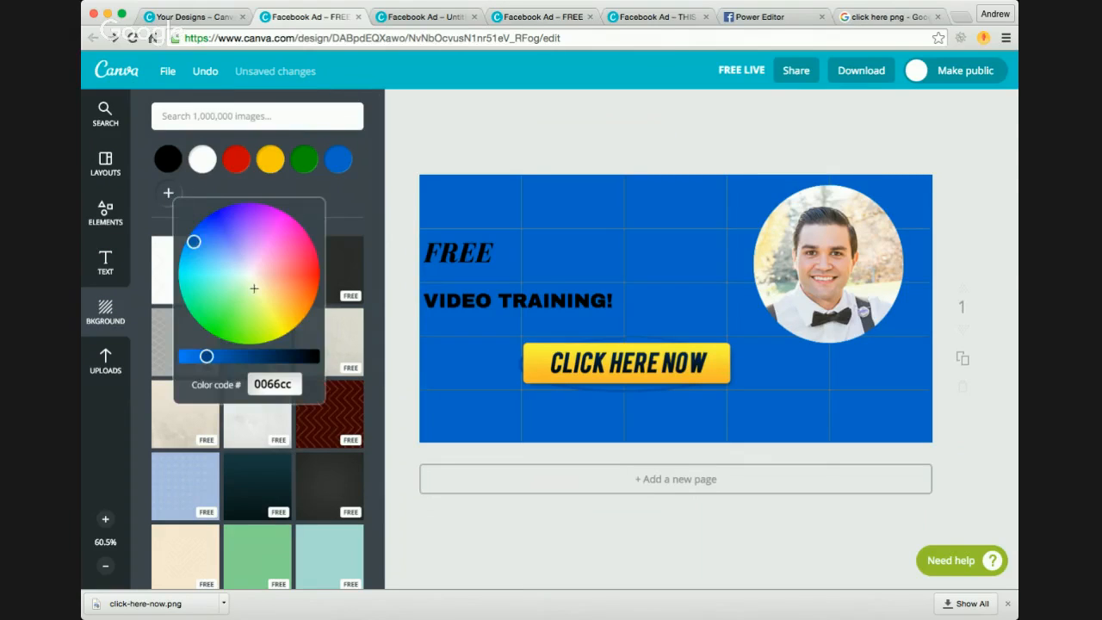
{"action": "left_click_drag", "start_coordinate": [196, 244], "coordinate": [172, 275]}
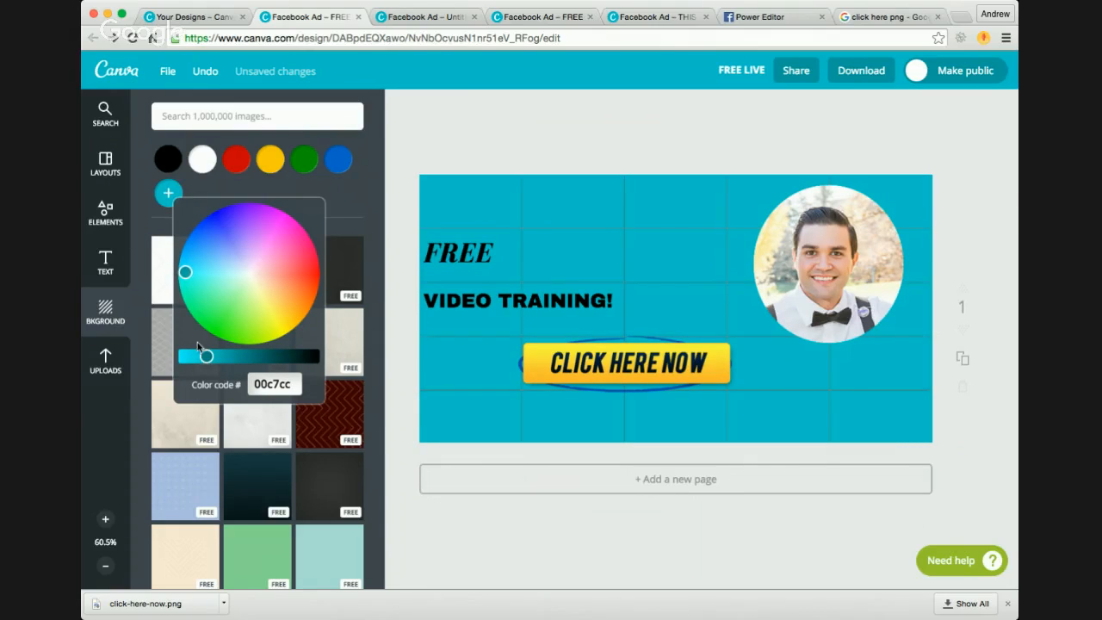
{"action": "mouse_move", "coordinate": [206, 356]}
{"action": "left_mouse_down"}
{"action": "mouse_move", "coordinate": [164, 363]}
{"action": "mouse_move", "coordinate": [201, 356]}
{"action": "mouse_move", "coordinate": [189, 356]}
{"action": "left_mouse_up"}
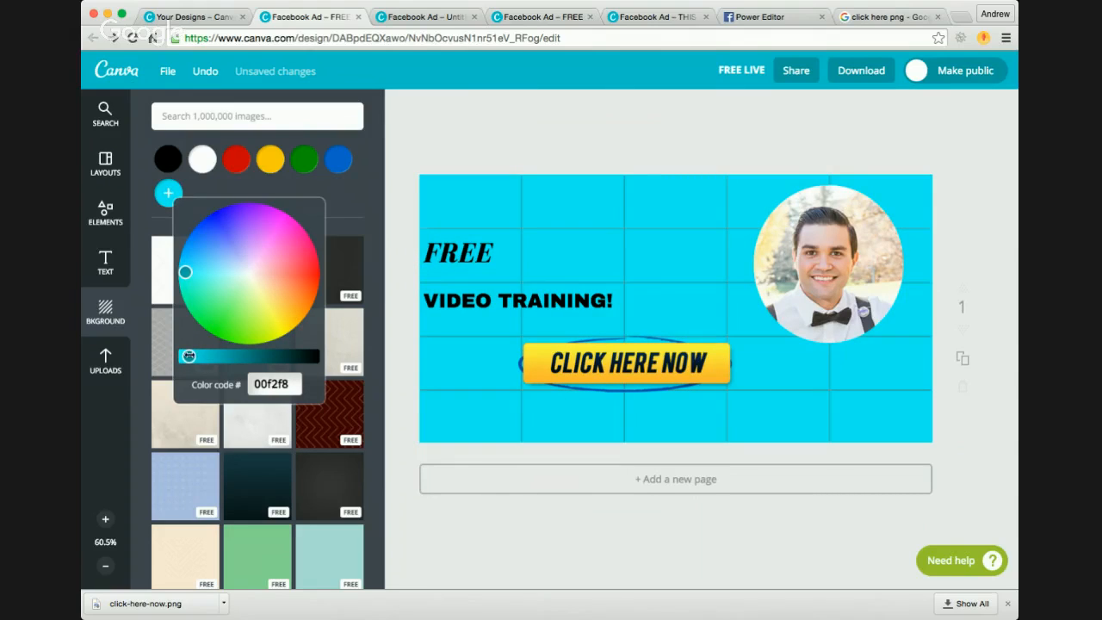
{"action": "left_click_drag", "start_coordinate": [184, 272], "coordinate": [186, 266]}
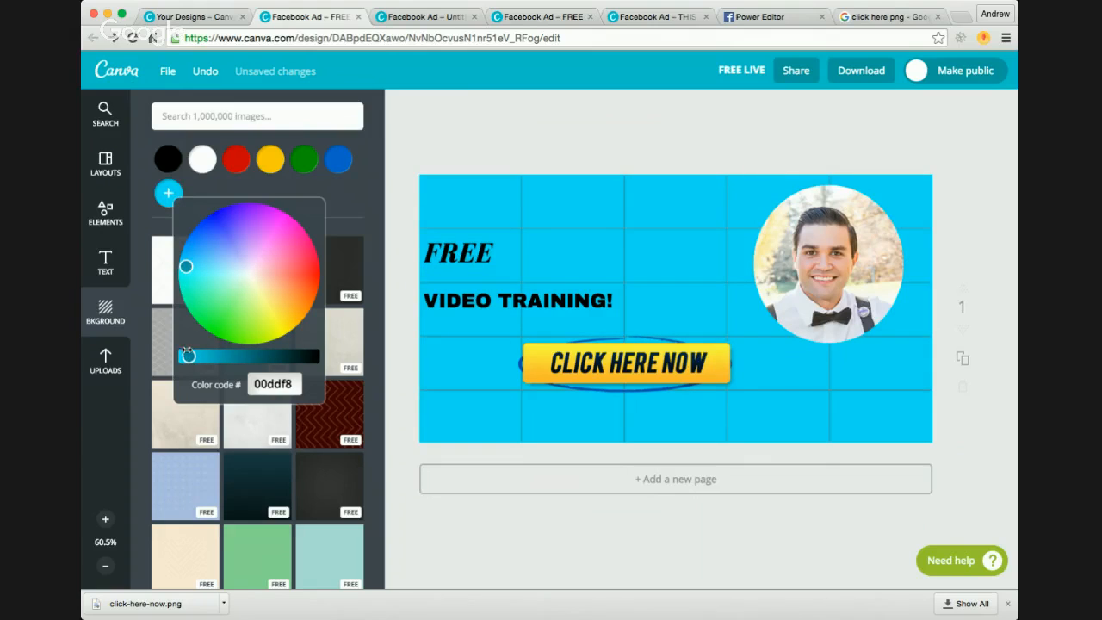
{"action": "left_click_drag", "start_coordinate": [187, 354], "coordinate": [190, 356]}
Step: Add the green and teal bokeh image from the uploads to the ad and send it behind all other elements
{"action": "left_click", "coordinate": [105, 360]}
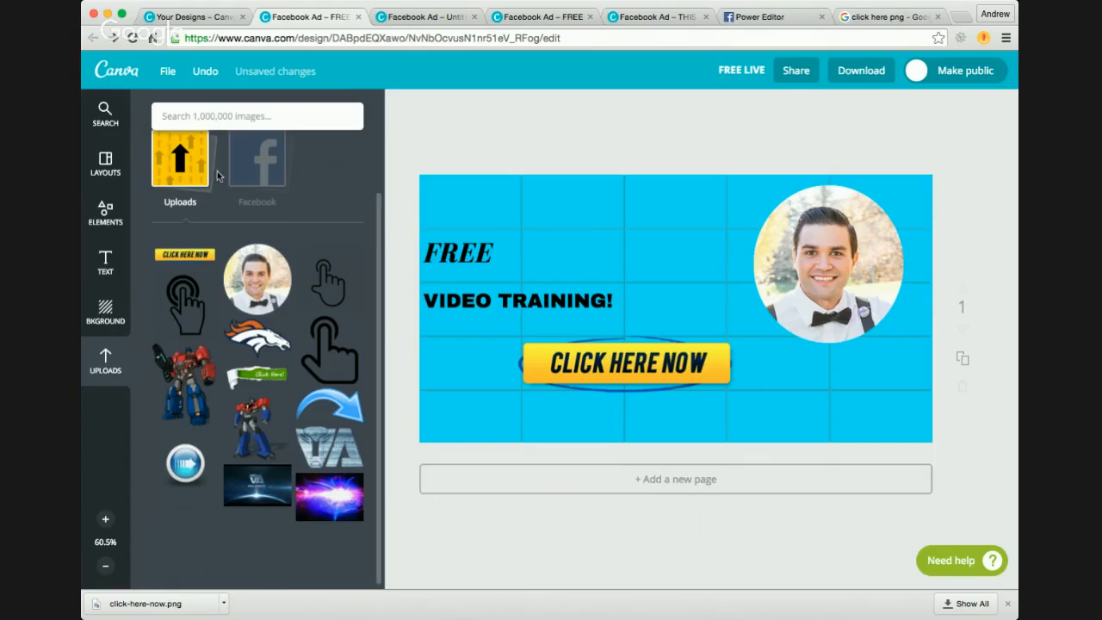
{"action": "scroll", "coordinate": [223, 203], "scroll_direction": "up", "scroll_amount": 3}
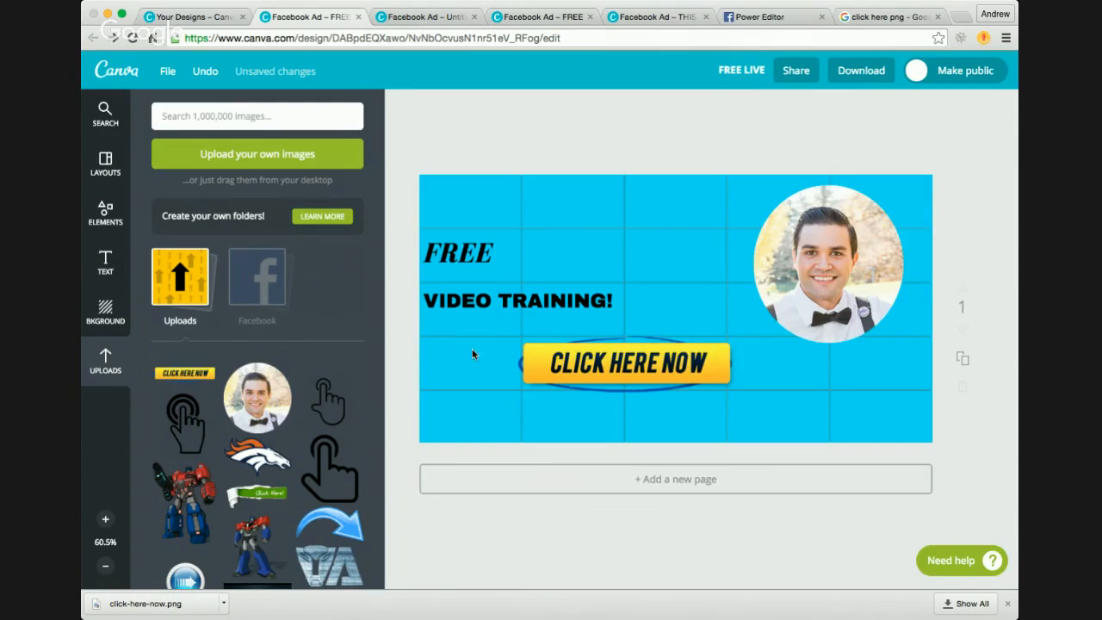
{"action": "scroll", "coordinate": [225, 424], "scroll_direction": "down", "scroll_amount": 3}
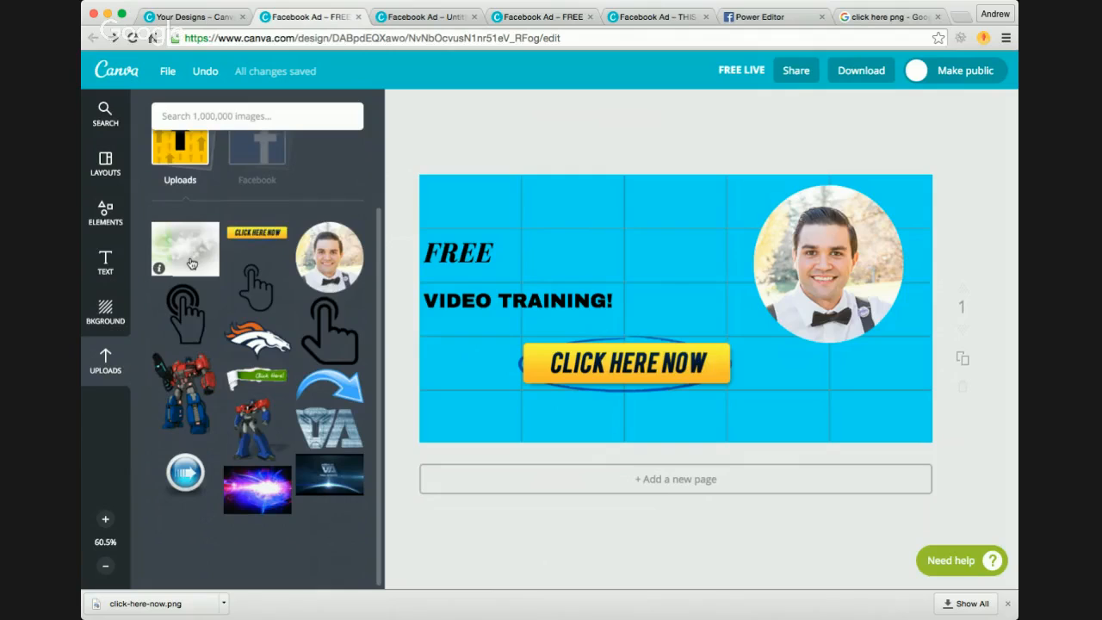
{"action": "scroll", "coordinate": [191, 263], "scroll_direction": "up", "scroll_amount": 1}
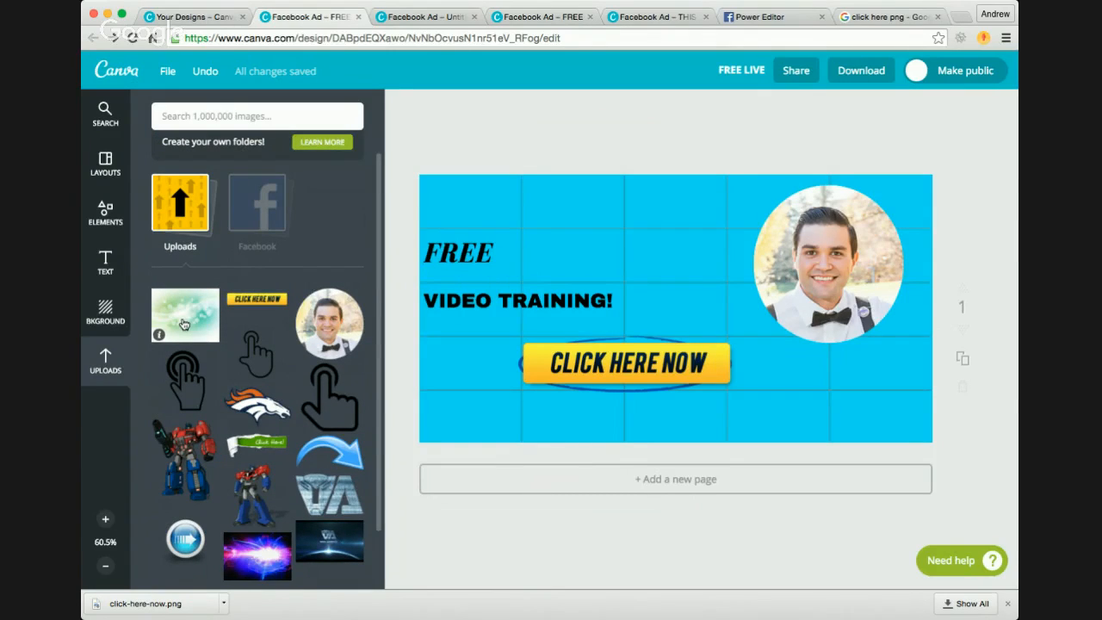
{"action": "left_click", "coordinate": [183, 323]}
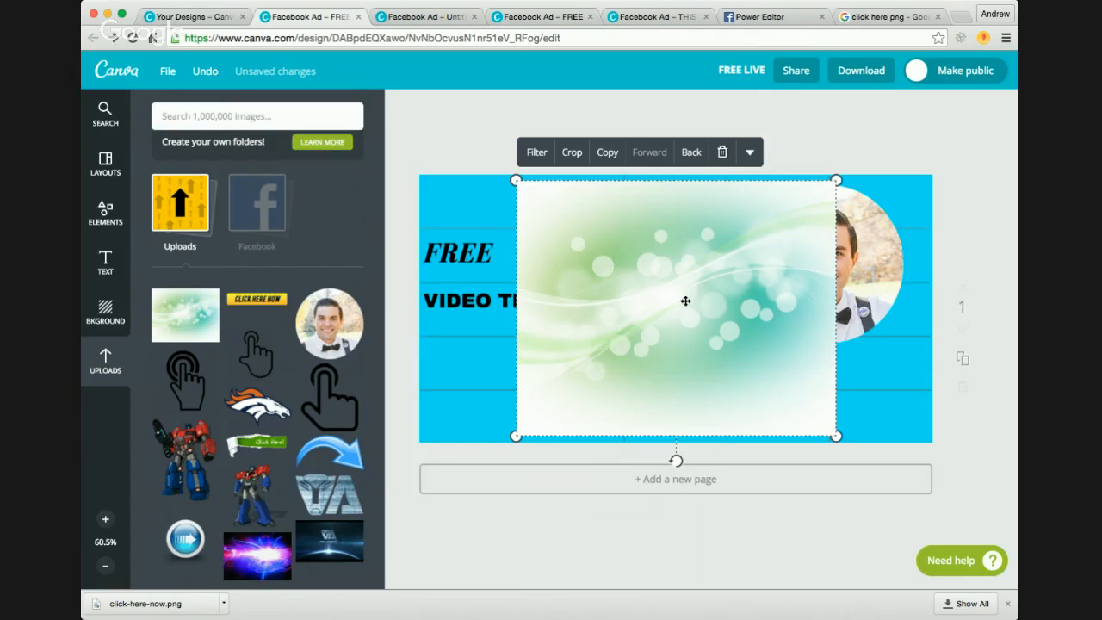
{"action": "left_click", "coordinate": [692, 153]}
{"action": "left_click", "coordinate": [691, 153]}
{"action": "left_click", "coordinate": [692, 152]}
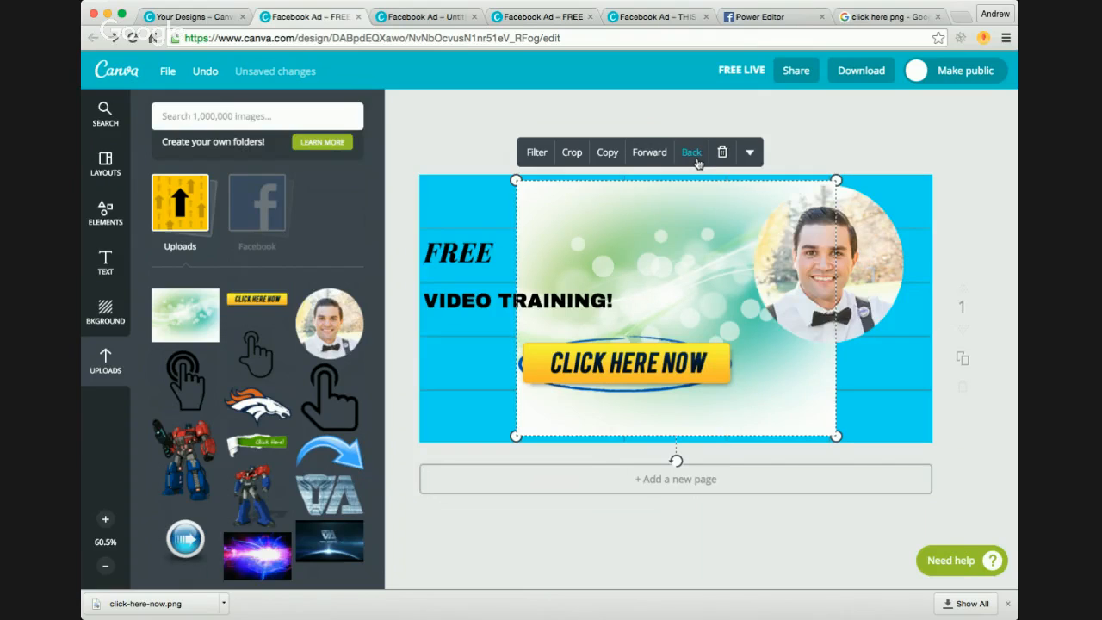
{"action": "left_click", "coordinate": [691, 153]}
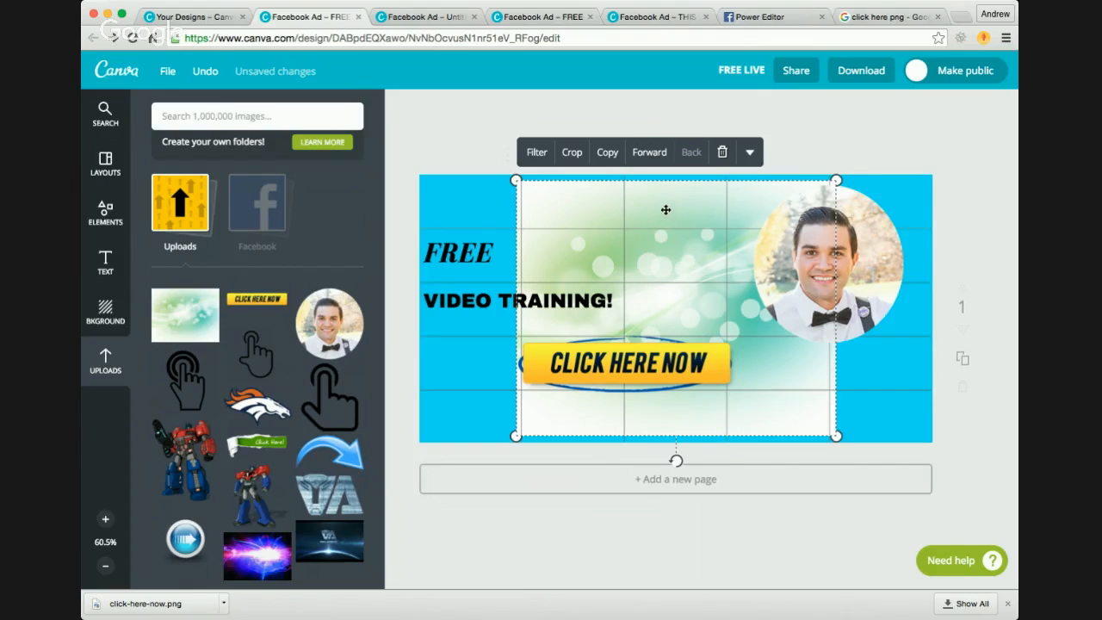
Step: Enlarge the green bokeh image beyond the ad's edges and shift it down so that it fills the whole ad
{"action": "left_click_drag", "start_coordinate": [516, 180], "coordinate": [387, 137]}
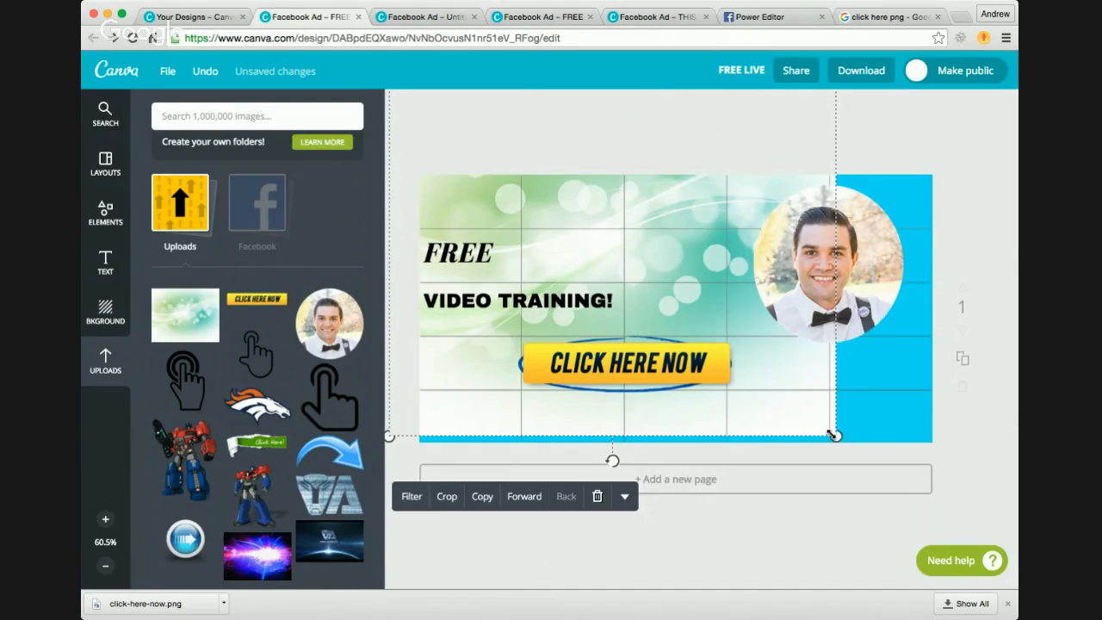
{"action": "left_click_drag", "start_coordinate": [835, 435], "coordinate": [939, 517]}
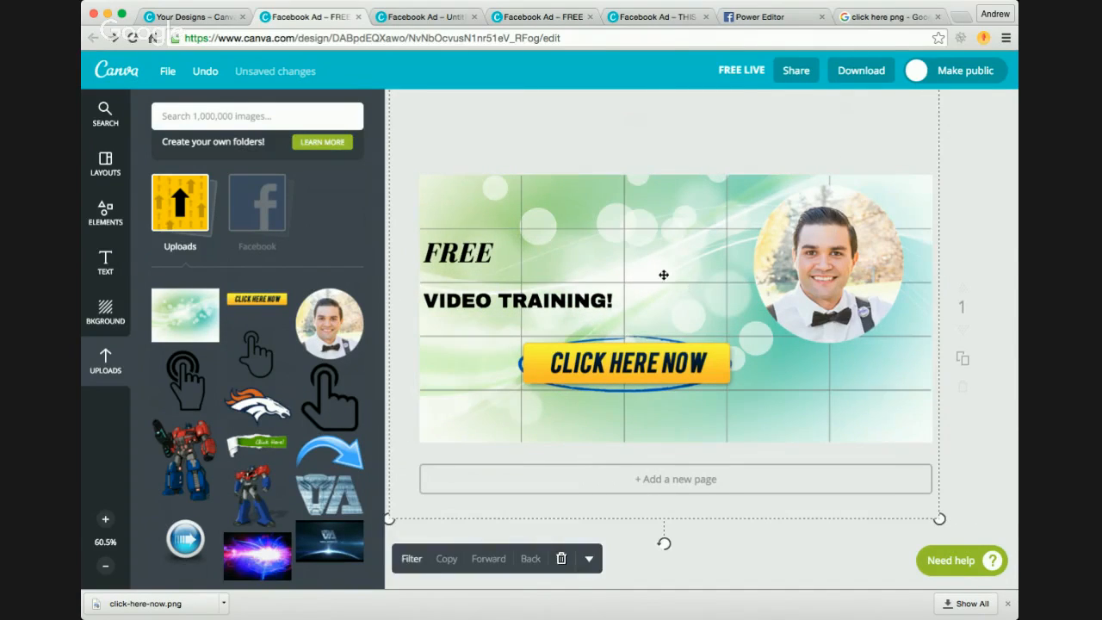
{"action": "mouse_move", "coordinate": [664, 275]}
{"action": "left_mouse_down"}
{"action": "mouse_move", "coordinate": [721, 305]}
{"action": "mouse_move", "coordinate": [611, 298]}
{"action": "mouse_move", "coordinate": [665, 282]}
{"action": "left_mouse_up"}
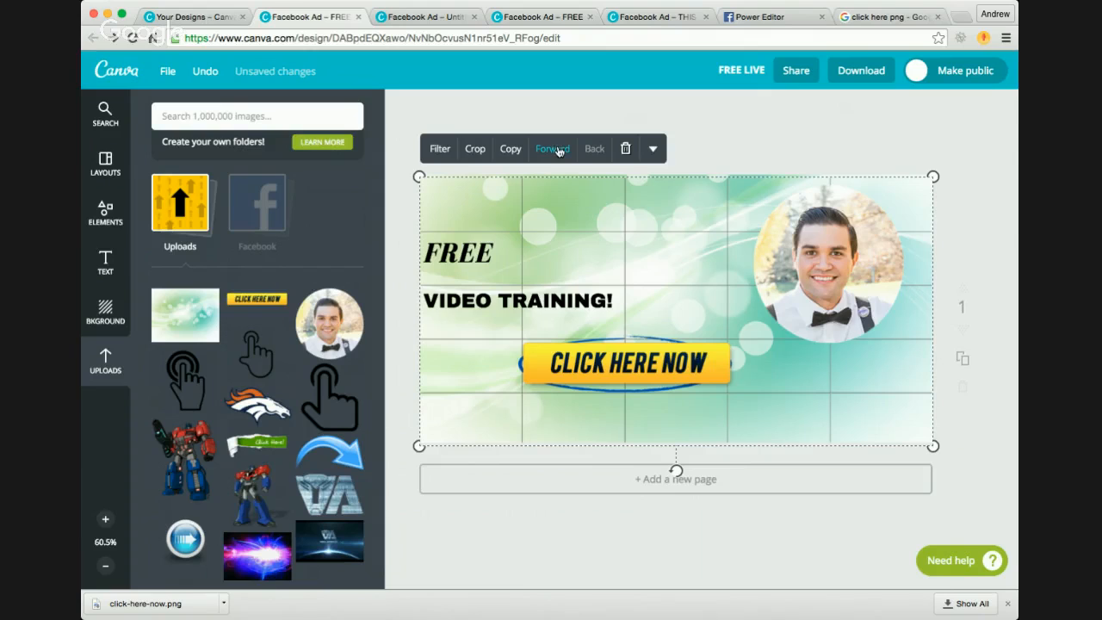
{"action": "left_click_drag", "start_coordinate": [589, 183], "coordinate": [583, 212]}
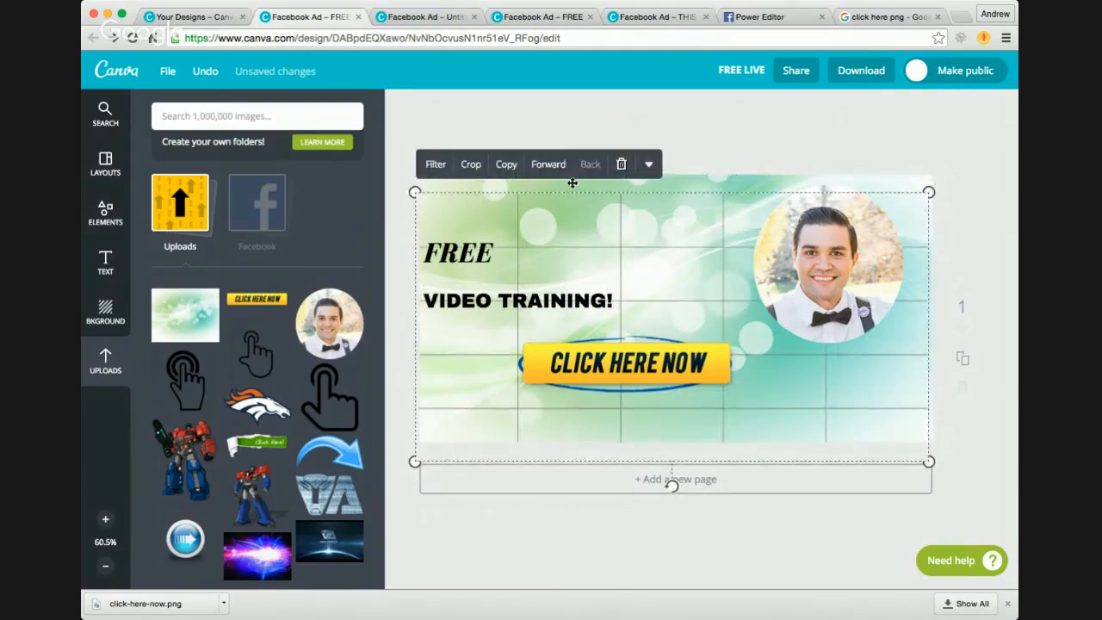
{"action": "left_click", "coordinate": [572, 183]}
{"action": "left_click", "coordinate": [597, 183]}
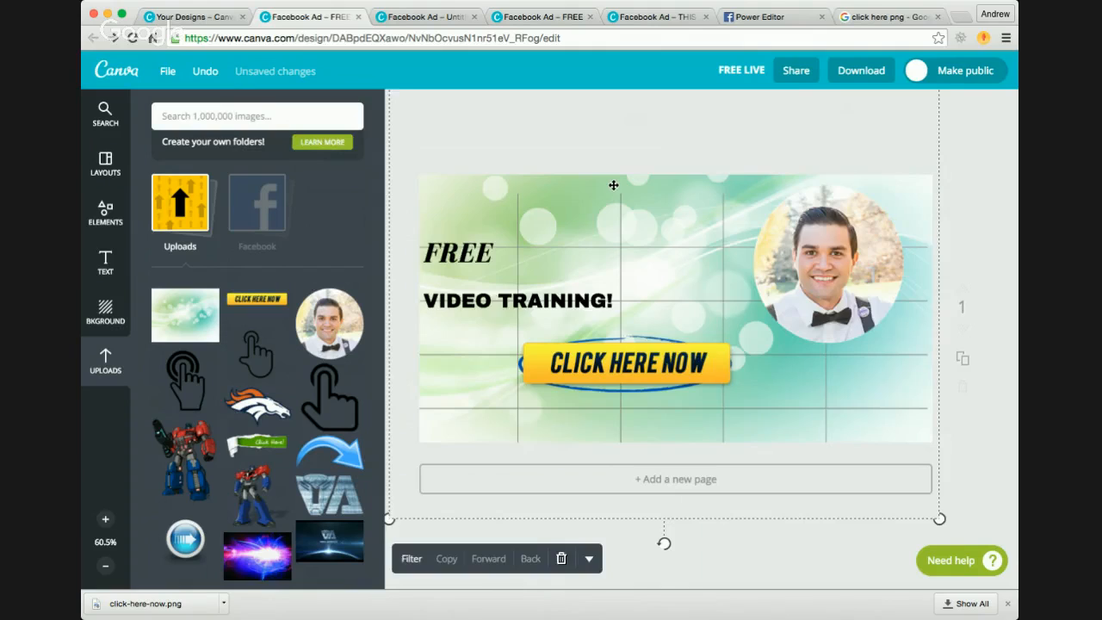
{"action": "left_click_drag", "start_coordinate": [613, 184], "coordinate": [611, 236]}
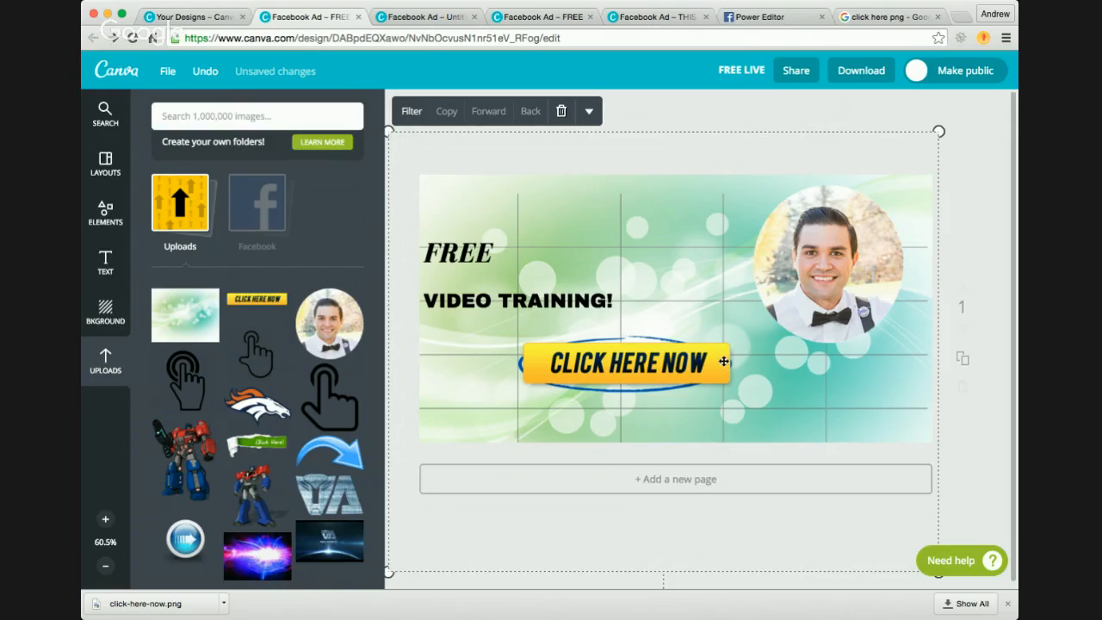
Step: Left-align the 'VIDEO TRAINING!' line of the headline
{"action": "left_click", "coordinate": [531, 293]}
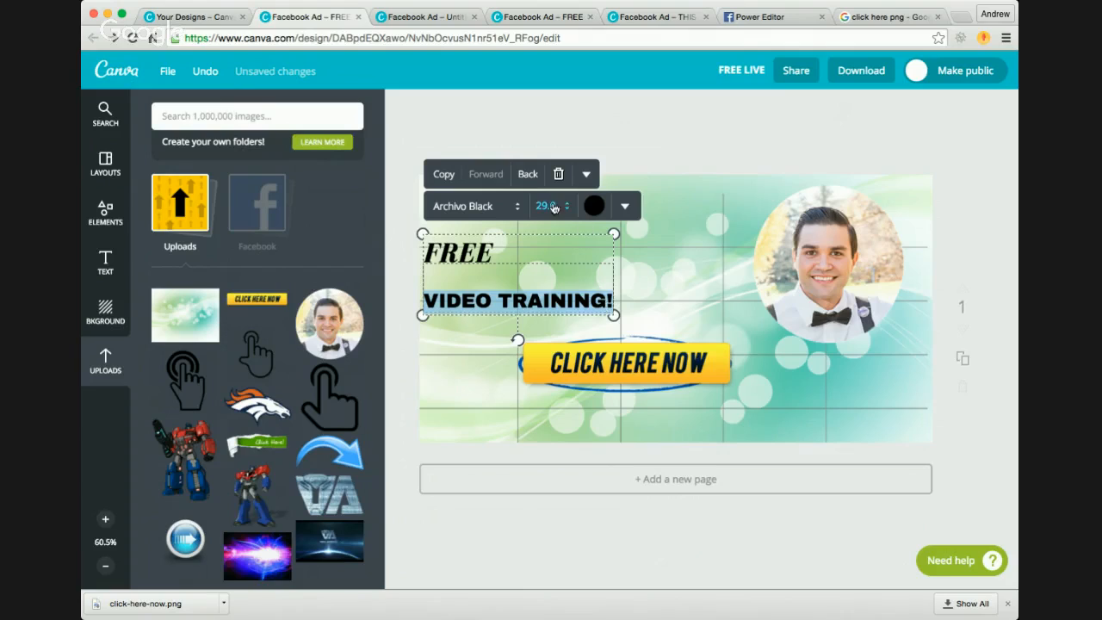
{"action": "left_click", "coordinate": [625, 206]}
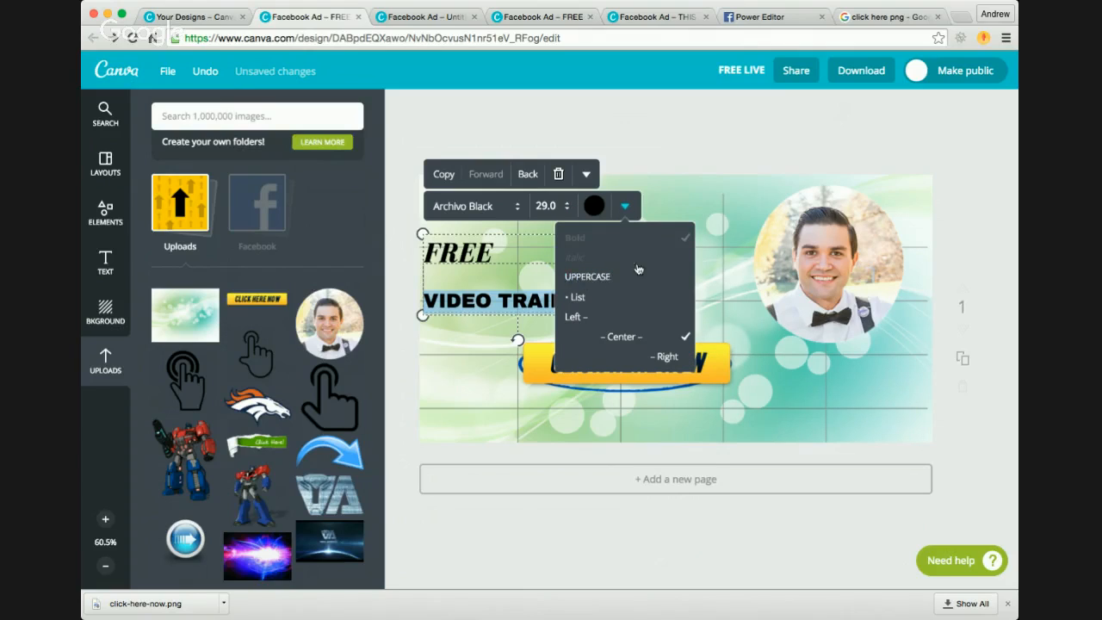
{"action": "left_click", "coordinate": [574, 317]}
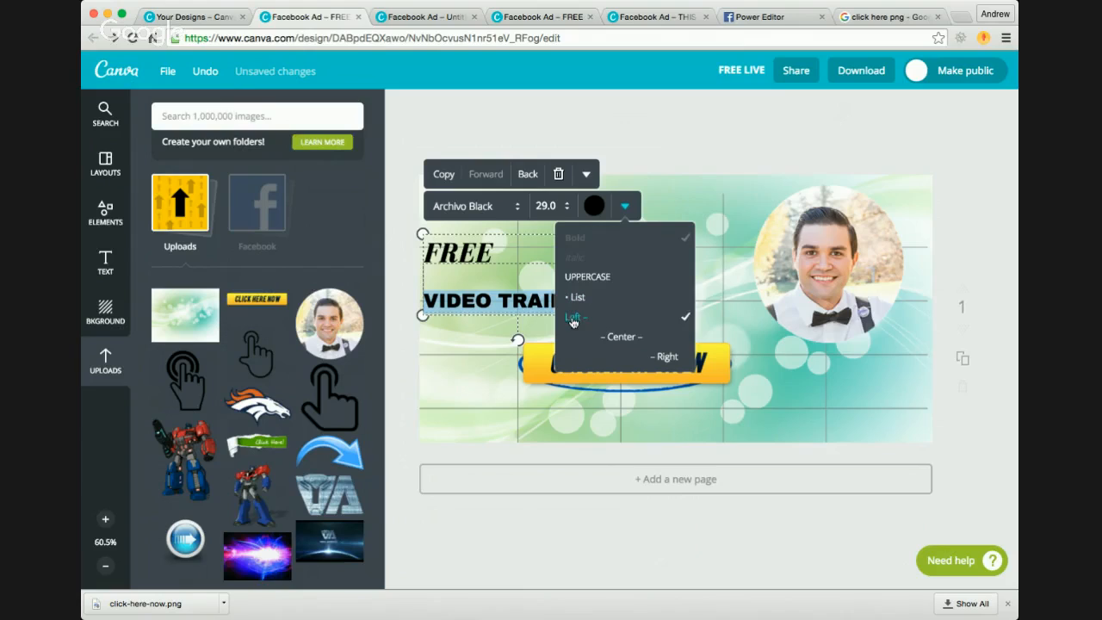
{"action": "left_click", "coordinate": [669, 148]}
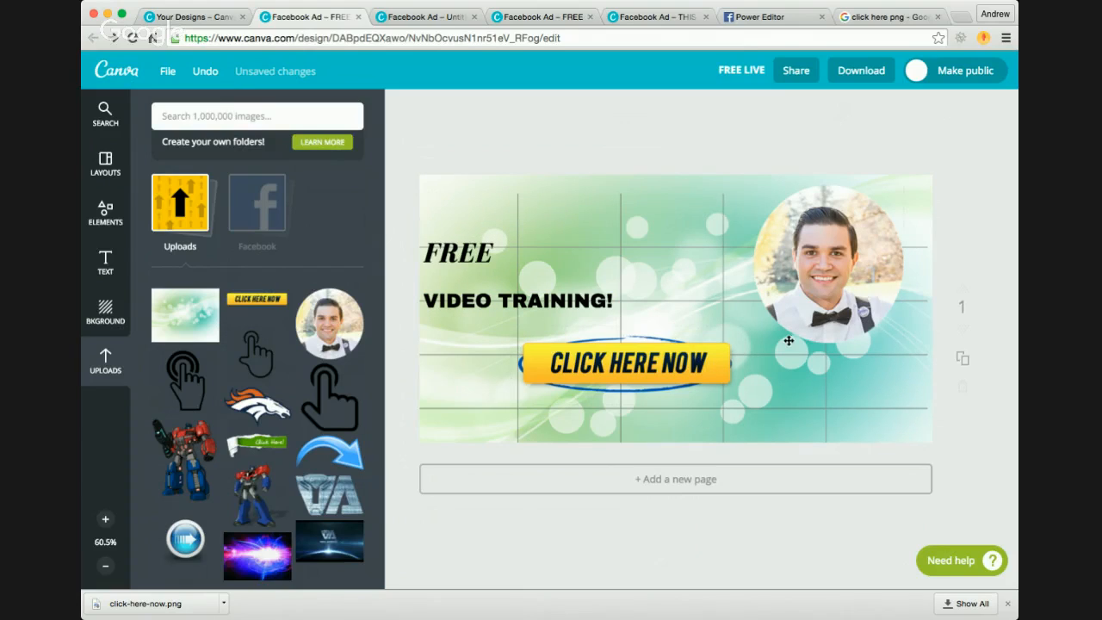
Step: Move the headline block right and slightly up into the second and third grid columns, and place the 'CLICK HERE NOW' button lower beneath it
{"action": "left_click", "coordinate": [664, 342]}
{"action": "left_click_drag", "start_coordinate": [660, 336], "coordinate": [734, 356]}
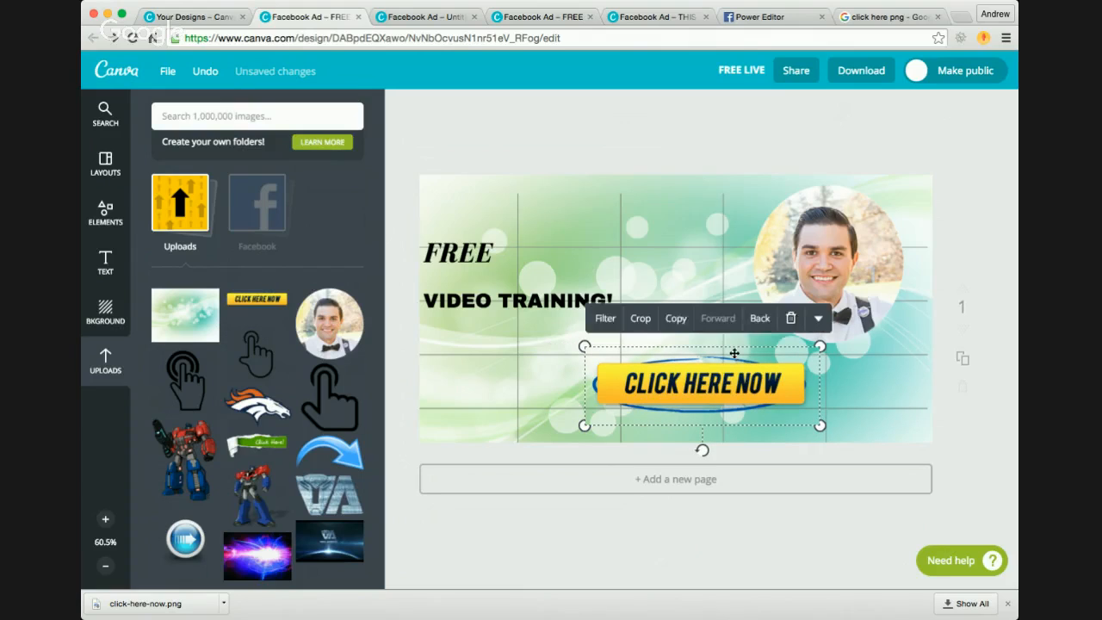
{"action": "left_click", "coordinate": [500, 274]}
{"action": "left_click_drag", "start_coordinate": [583, 253], "coordinate": [689, 221]}
{"action": "left_click", "coordinate": [688, 348]}
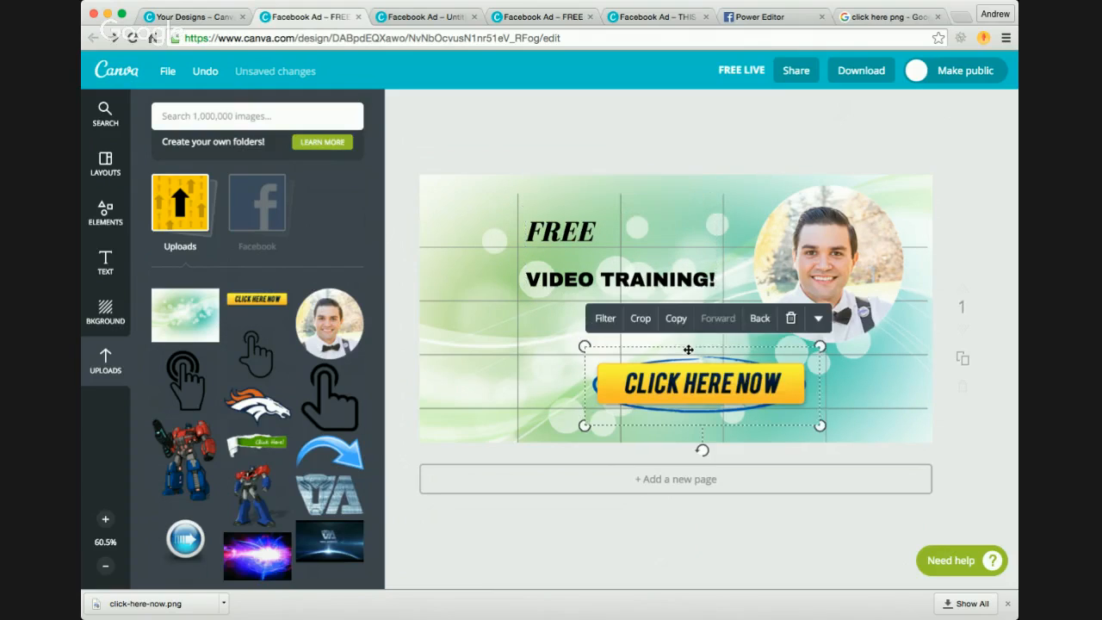
{"action": "left_click_drag", "start_coordinate": [724, 350], "coordinate": [646, 350]}
Step: Shrink the round portrait photo slightly and place it in the ad's upper-right corner
{"action": "left_click", "coordinate": [820, 223]}
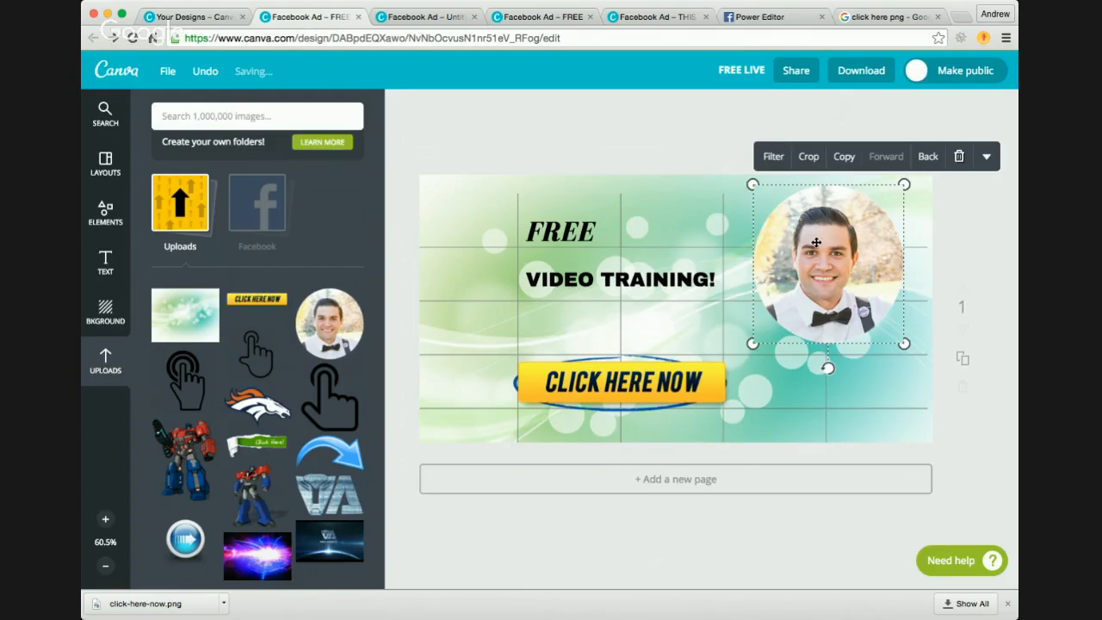
{"action": "mouse_move", "coordinate": [816, 248]}
{"action": "left_mouse_down"}
{"action": "mouse_move", "coordinate": [838, 241]}
{"action": "mouse_move", "coordinate": [804, 250]}
{"action": "left_mouse_up"}
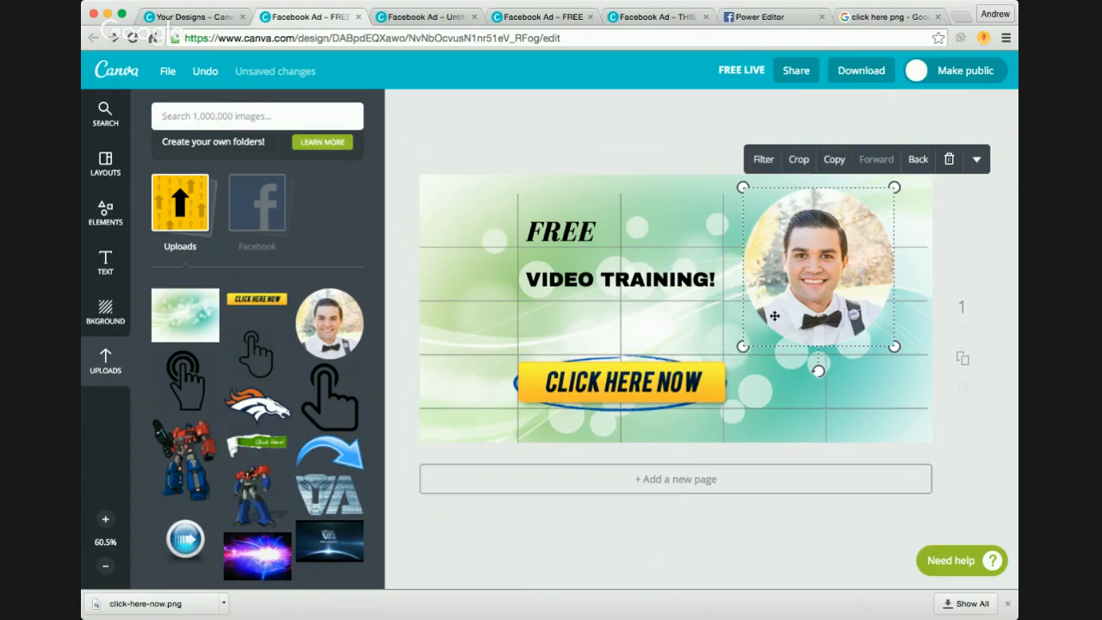
{"action": "left_click_drag", "start_coordinate": [743, 347], "coordinate": [765, 325]}
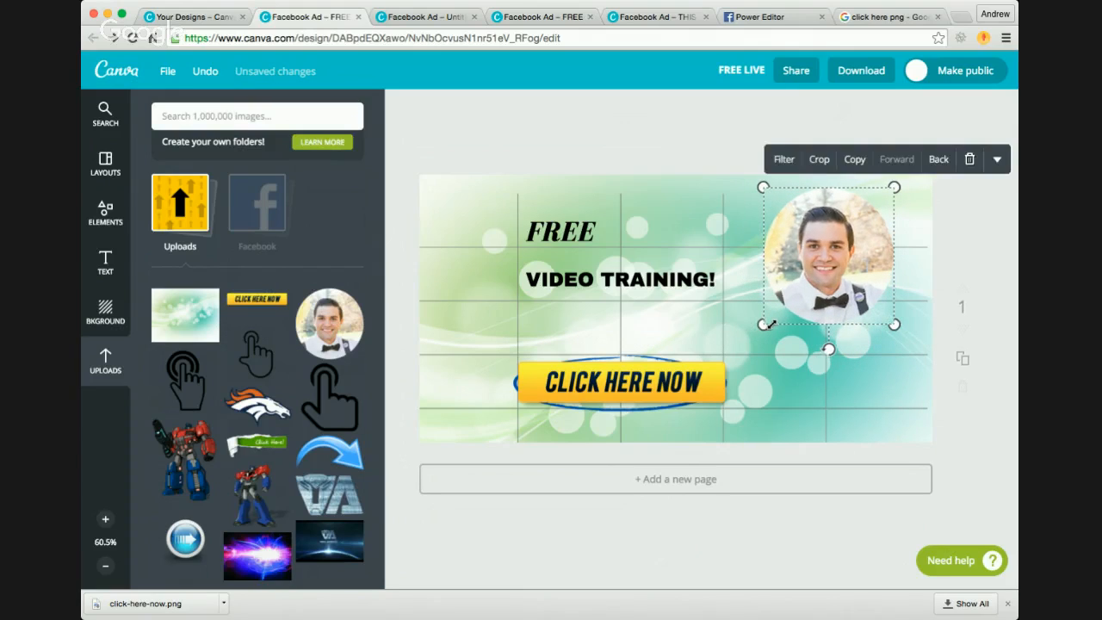
{"action": "left_click_drag", "start_coordinate": [824, 267], "coordinate": [841, 255]}
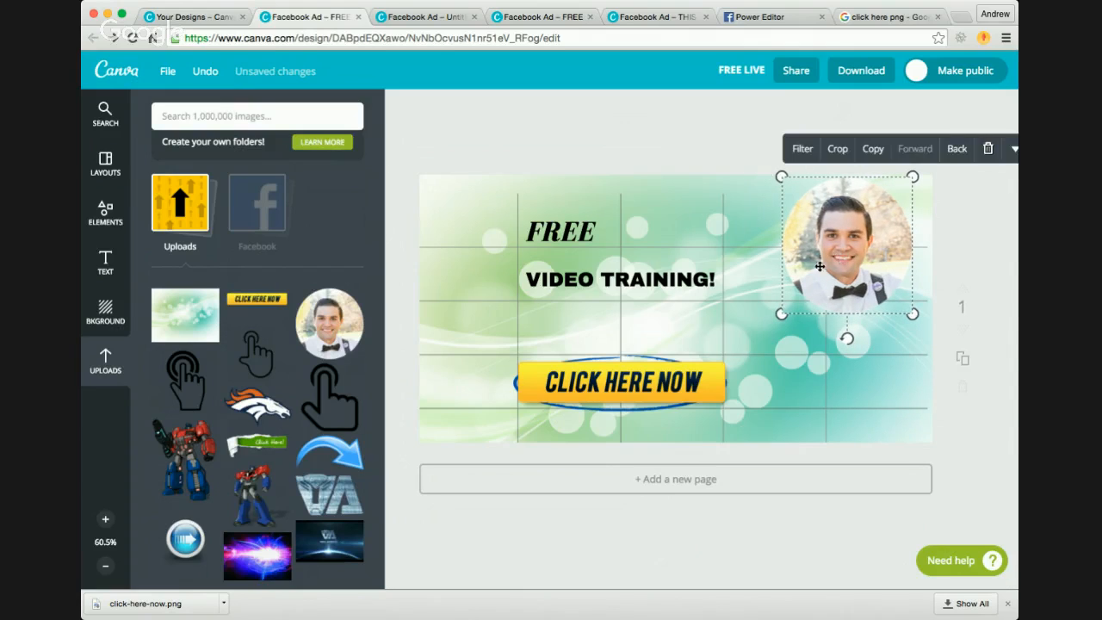
Step: Duplicate the ad page and delete the grid overlay from the copy
{"action": "left_click", "coordinate": [964, 356]}
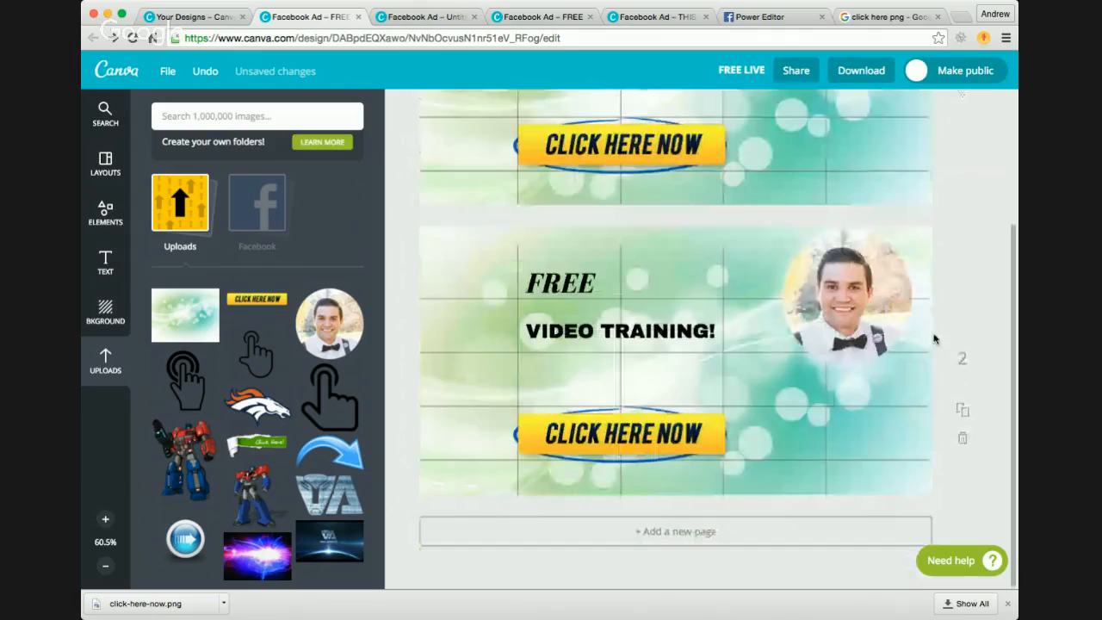
{"action": "left_click", "coordinate": [861, 406]}
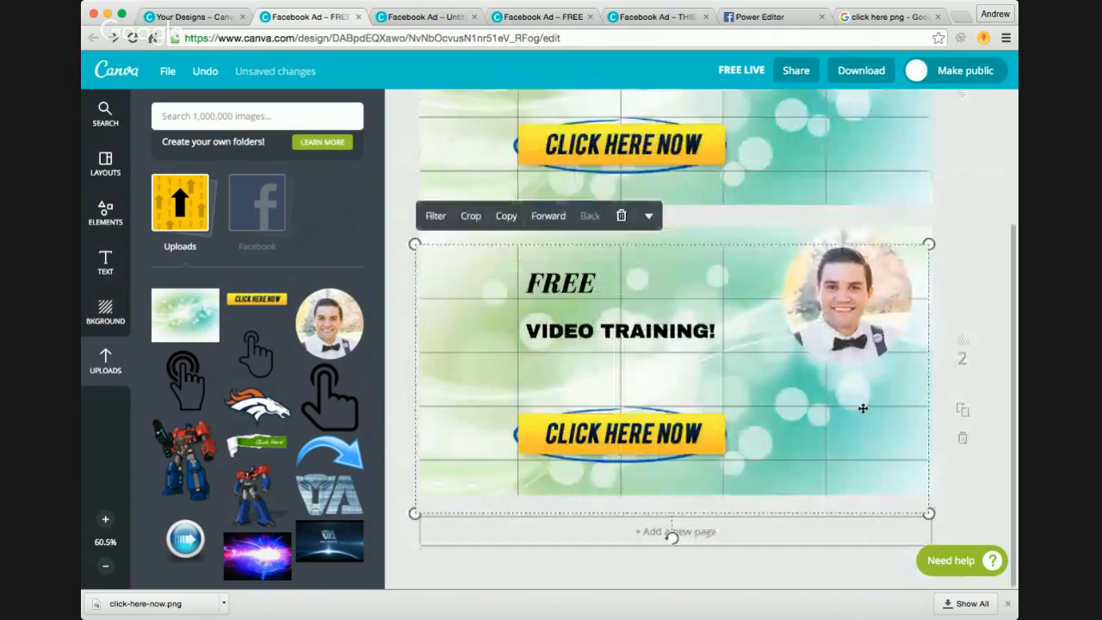
{"action": "left_click", "coordinate": [557, 218]}
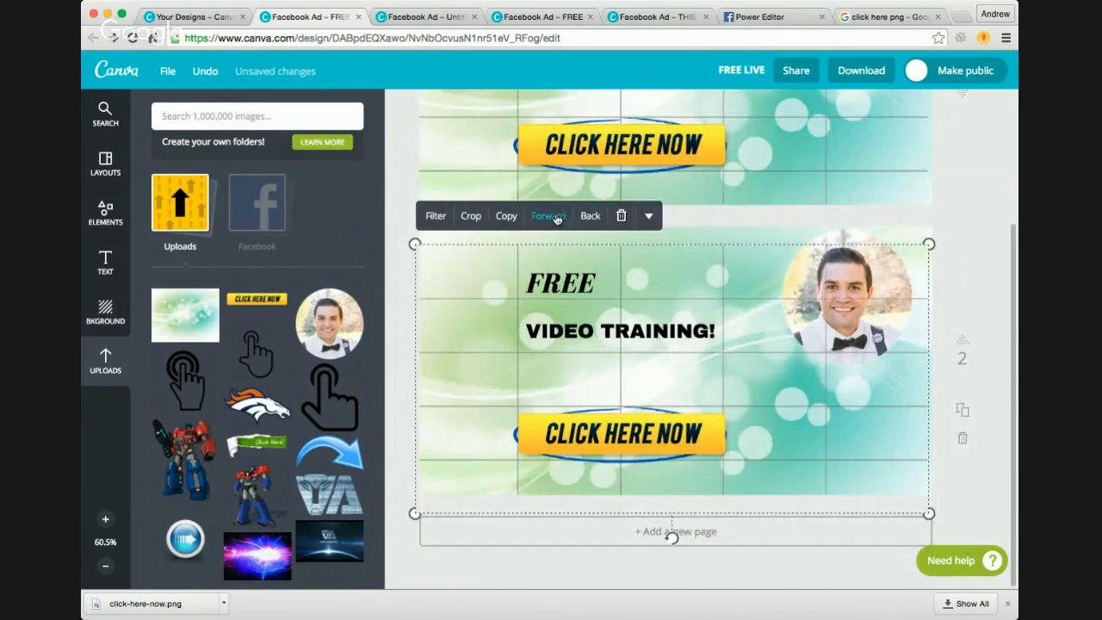
{"action": "left_click", "coordinate": [621, 216]}
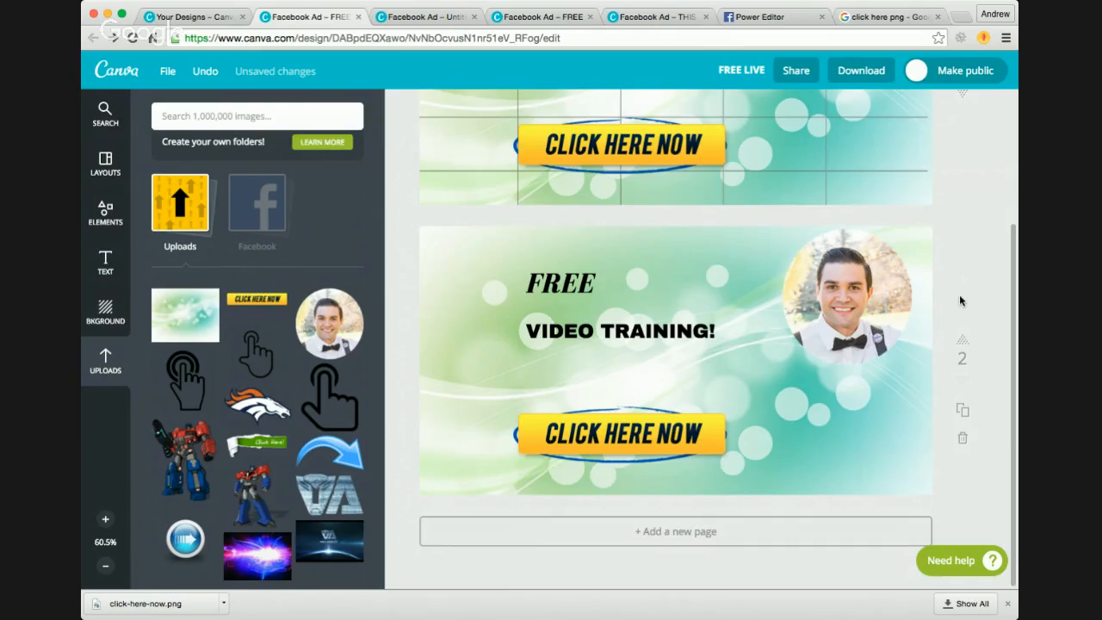
Step: Download the design as a high quality PNG image and close the download dialog
{"action": "left_click", "coordinate": [853, 78]}
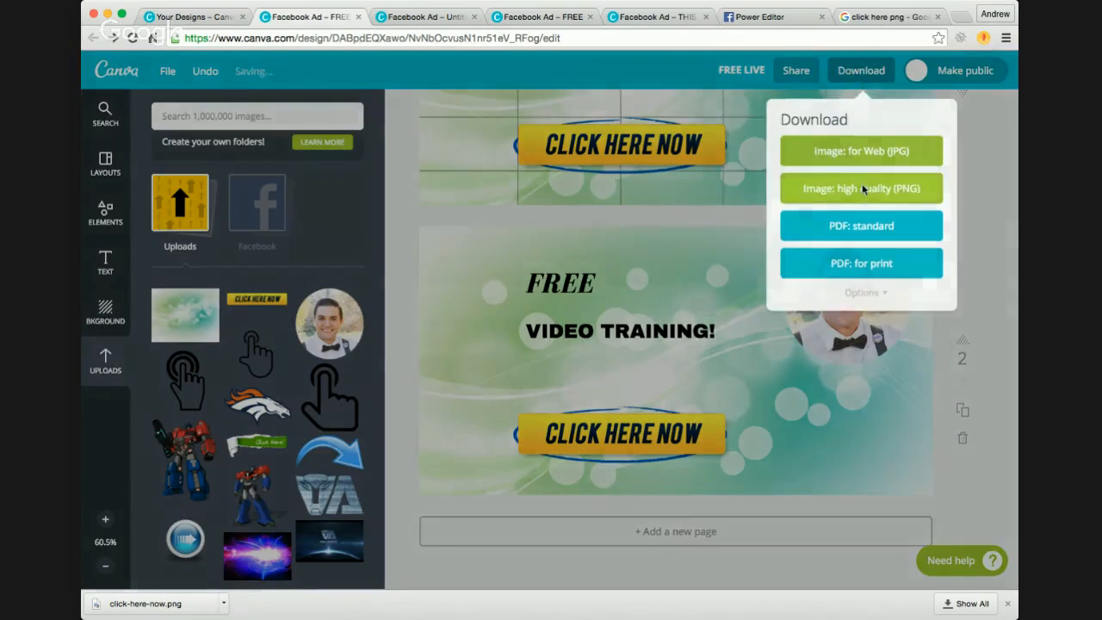
{"action": "left_click", "coordinate": [850, 185]}
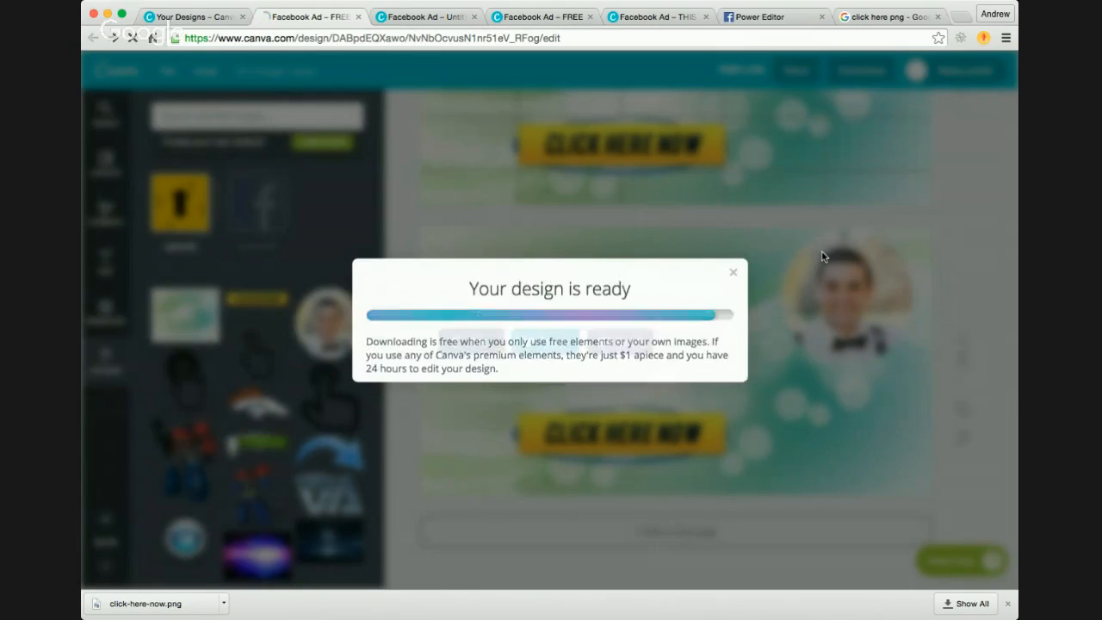
{"action": "left_click", "coordinate": [736, 280]}
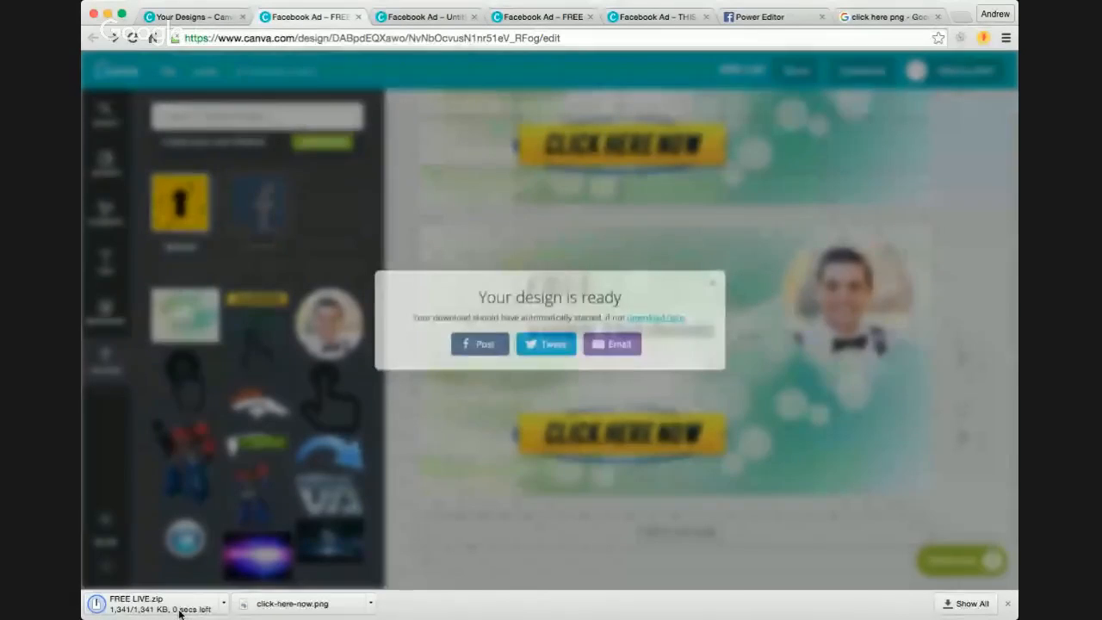
{"action": "left_click", "coordinate": [411, 485]}
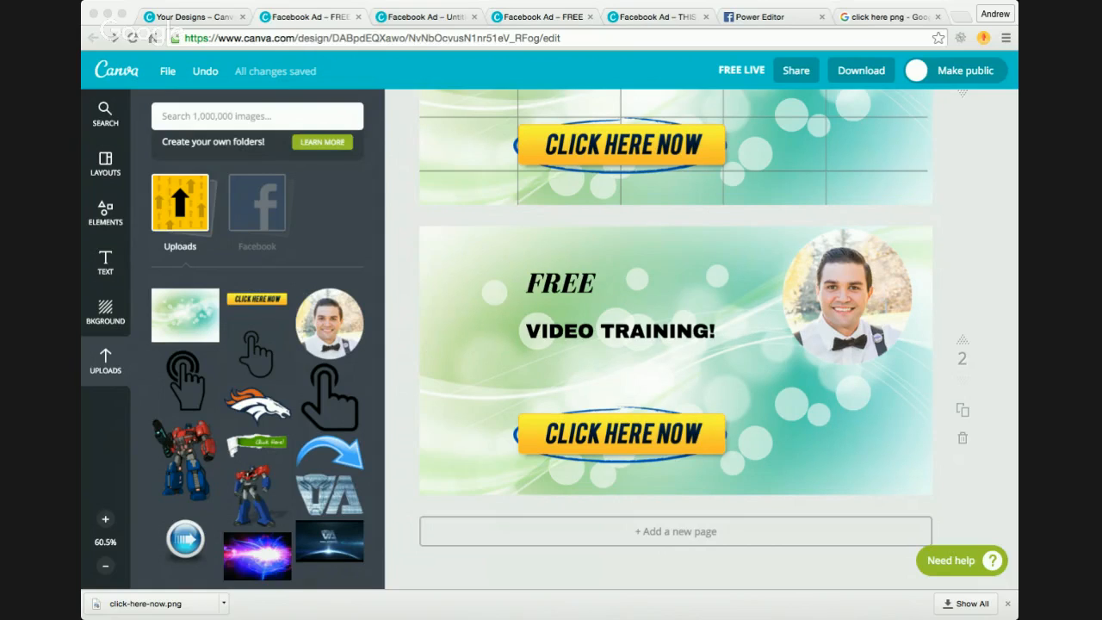
{"action": "left_click", "coordinate": [507, 222]}
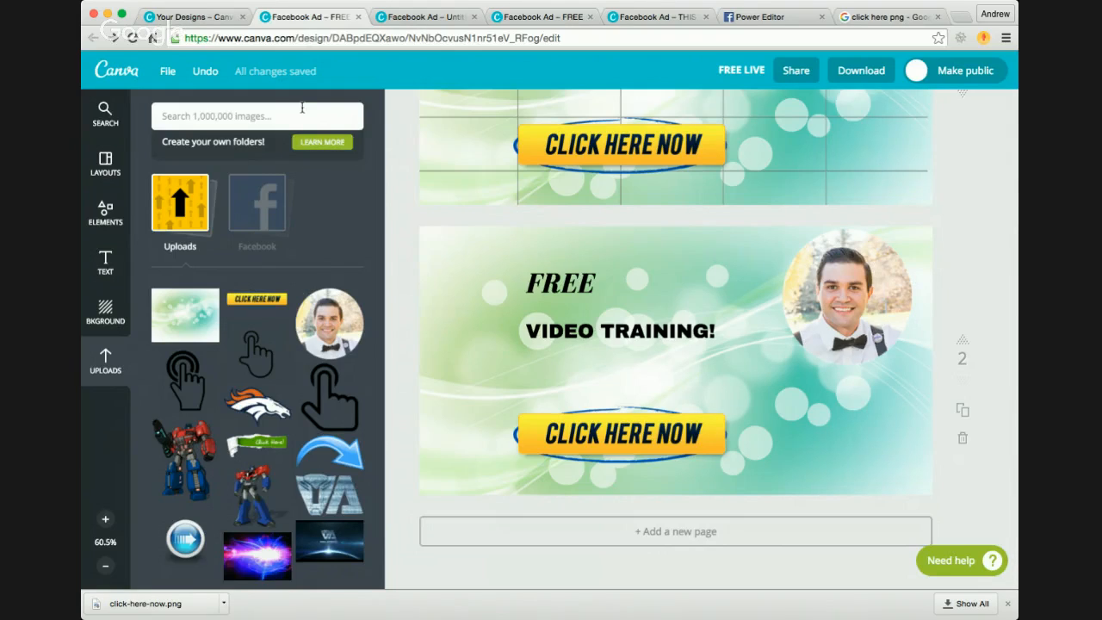
{"action": "key", "text": "super+Tab"}
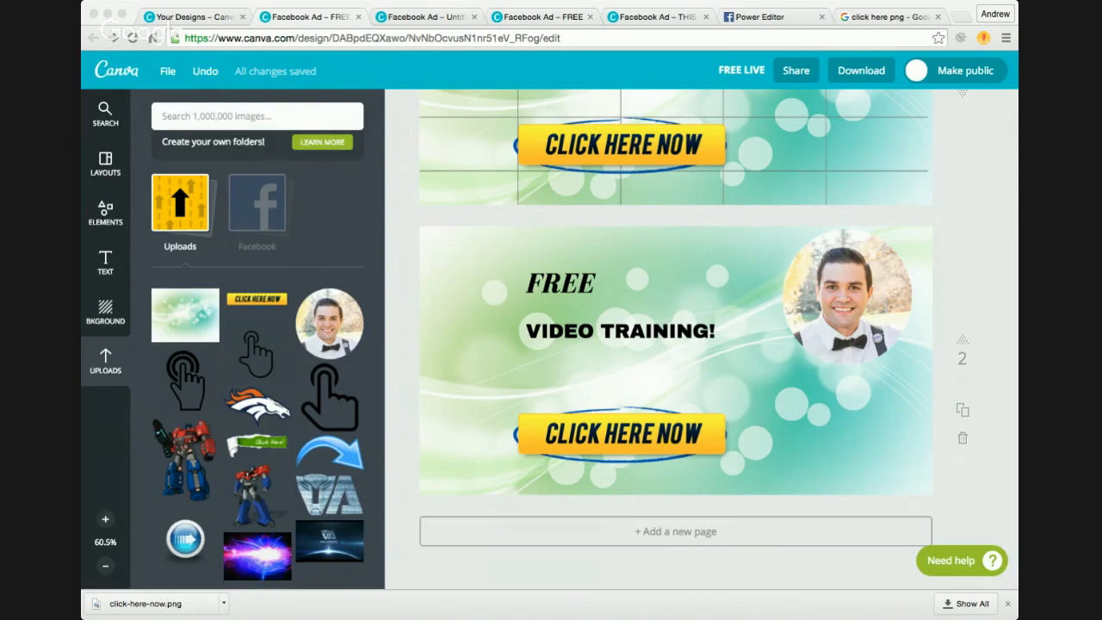
Step: Switch to Power Editor and upload the exported Canva image 2.png as the TEST AD's image
{"action": "left_click", "coordinate": [772, 15]}
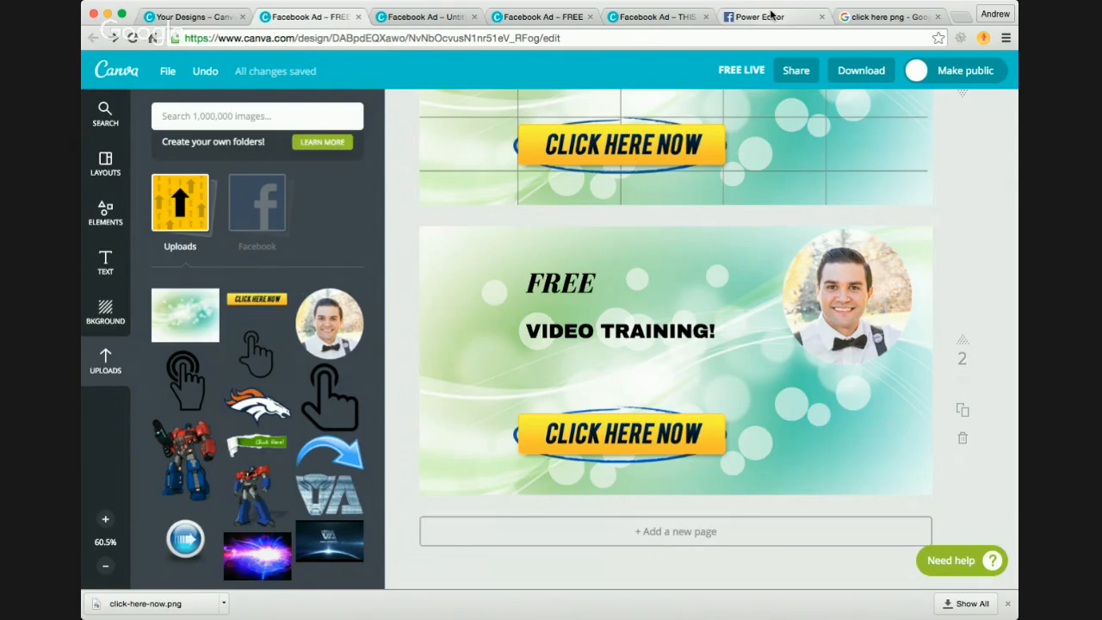
{"action": "left_click", "coordinate": [772, 14]}
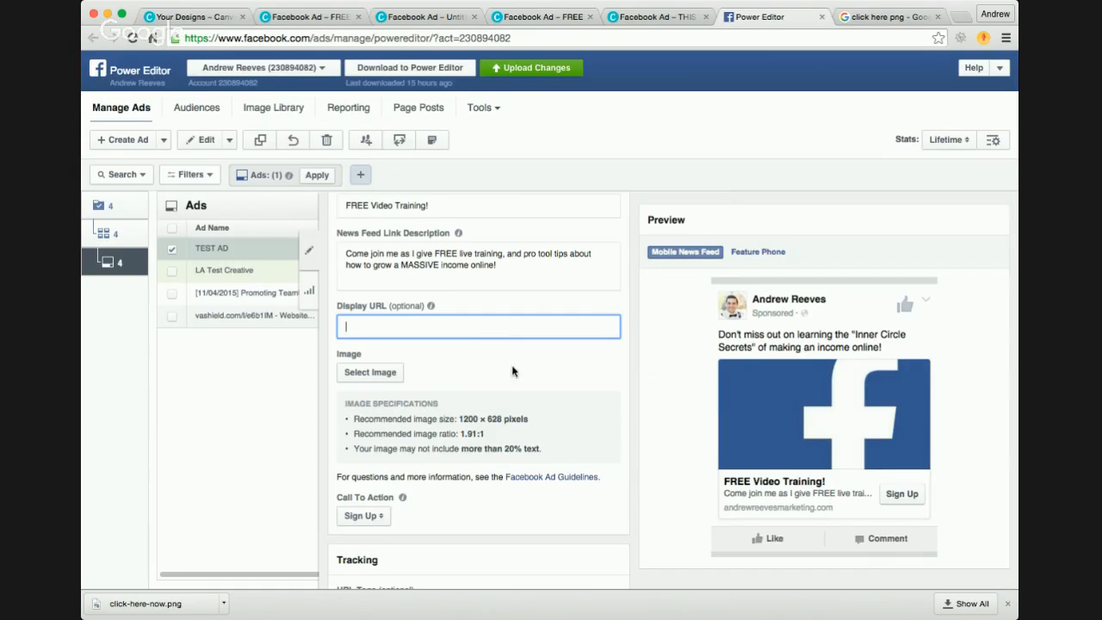
{"action": "left_click", "coordinate": [384, 375]}
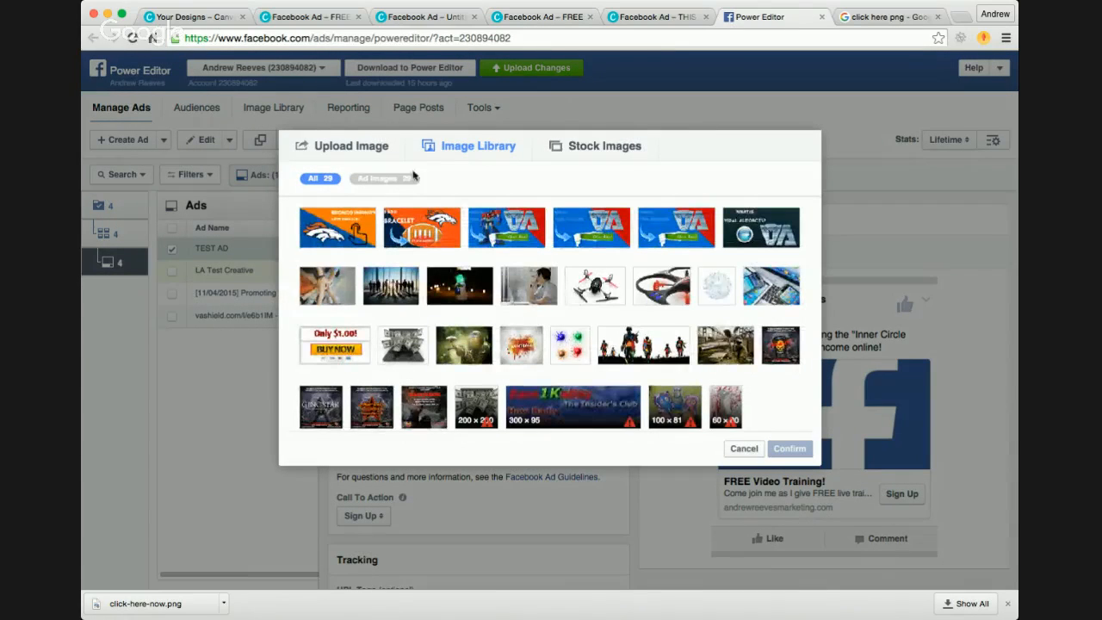
{"action": "left_click", "coordinate": [365, 154]}
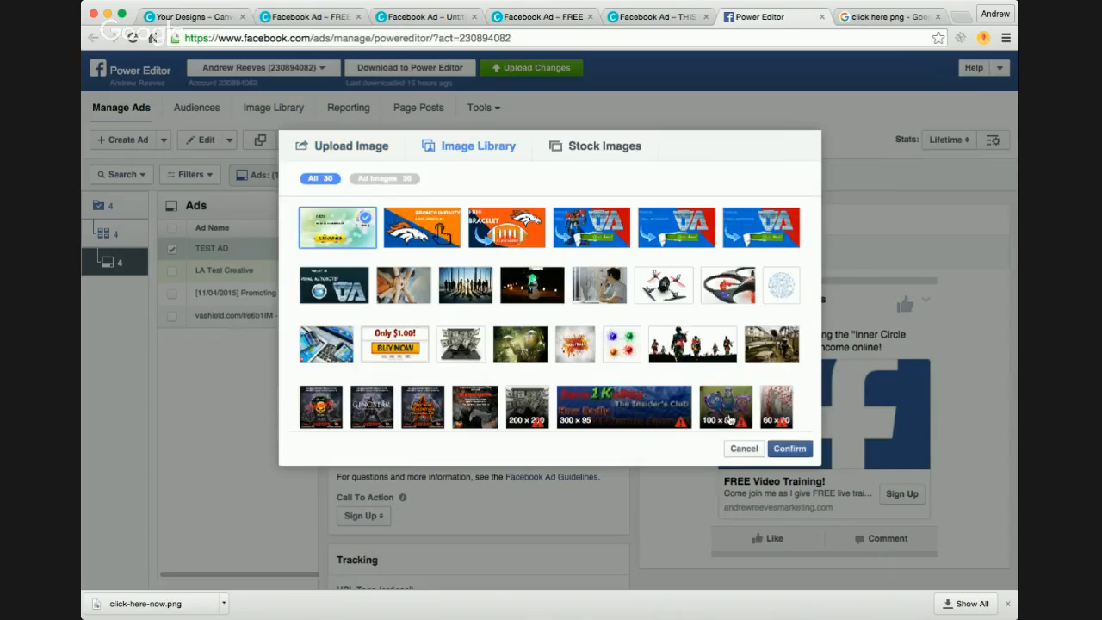
{"action": "left_click", "coordinate": [791, 448]}
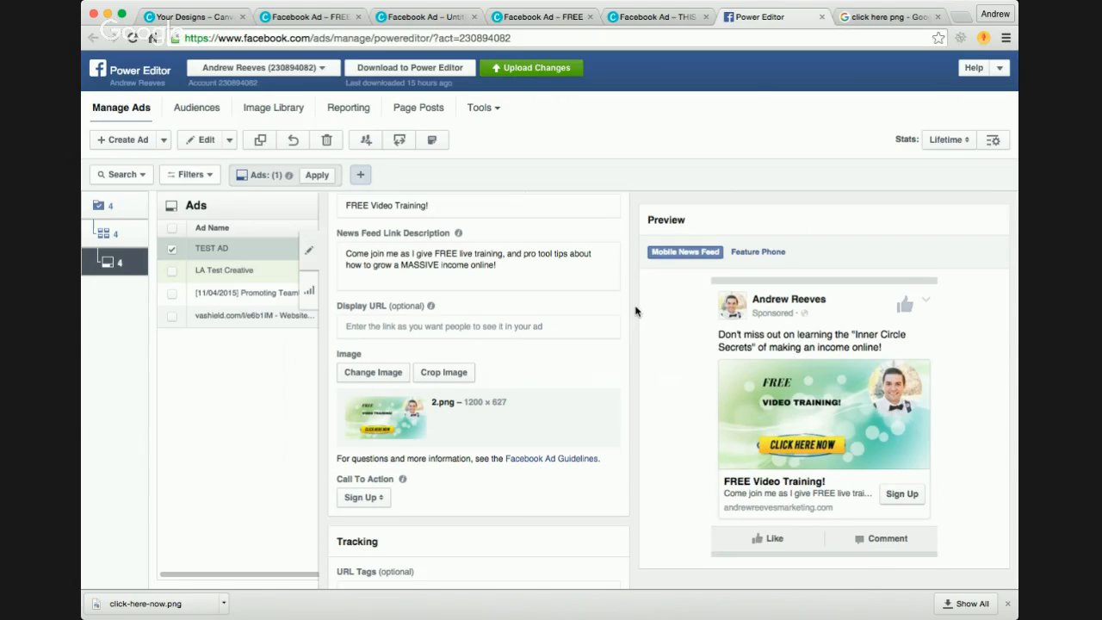
Step: Change the ad's call to action to Learn More
{"action": "scroll", "coordinate": [636, 311], "scroll_direction": "down", "scroll_amount": 1}
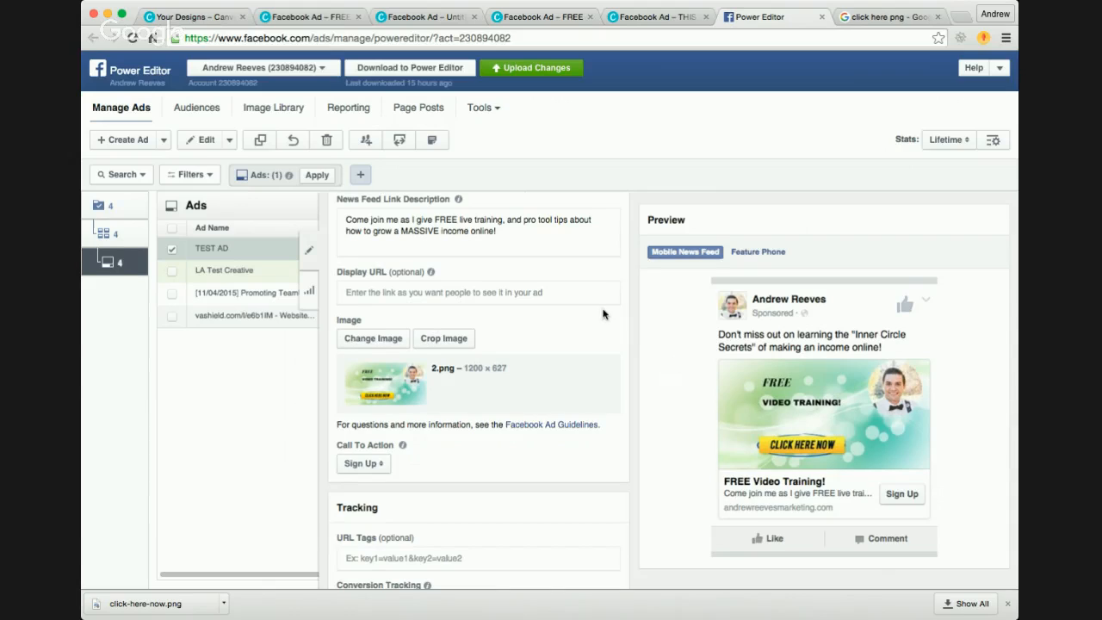
{"action": "scroll", "coordinate": [635, 325], "scroll_direction": "down", "scroll_amount": 3}
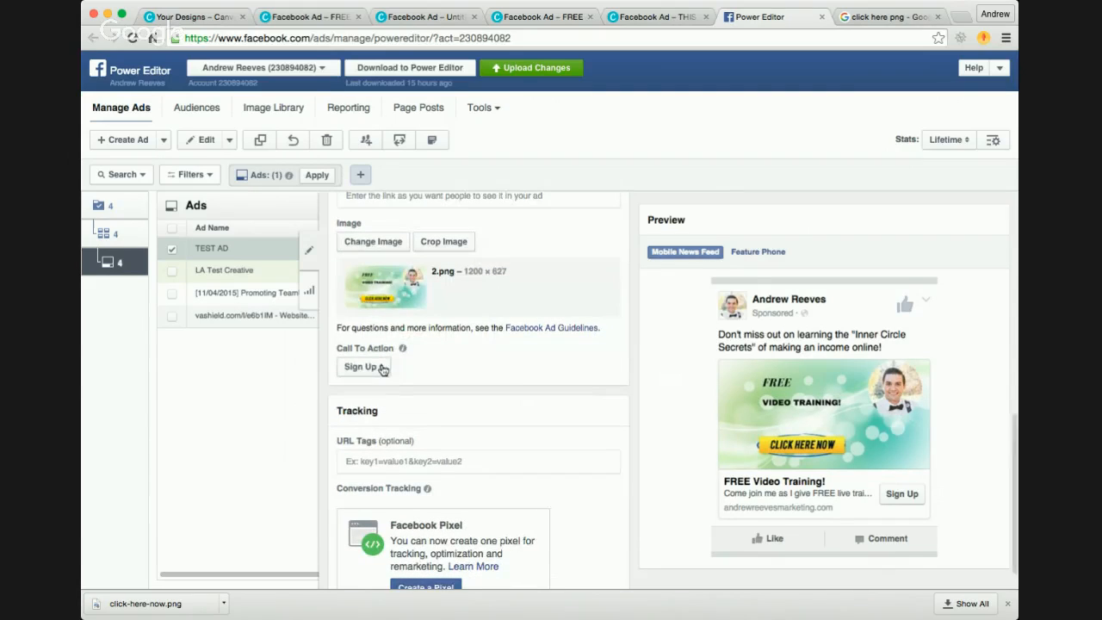
{"action": "left_click", "coordinate": [383, 369]}
{"action": "left_click", "coordinate": [367, 348]}
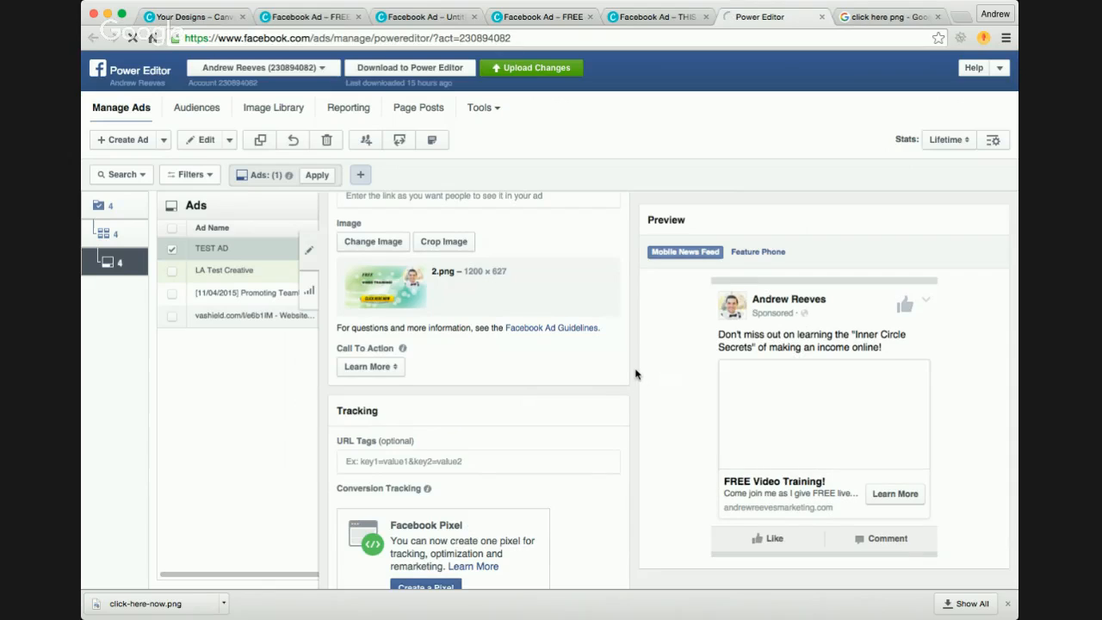
Step: Review the TEST AD's tracking section, lead form, creative text and news feed preview
{"action": "scroll", "coordinate": [636, 373], "scroll_direction": "down", "scroll_amount": 2}
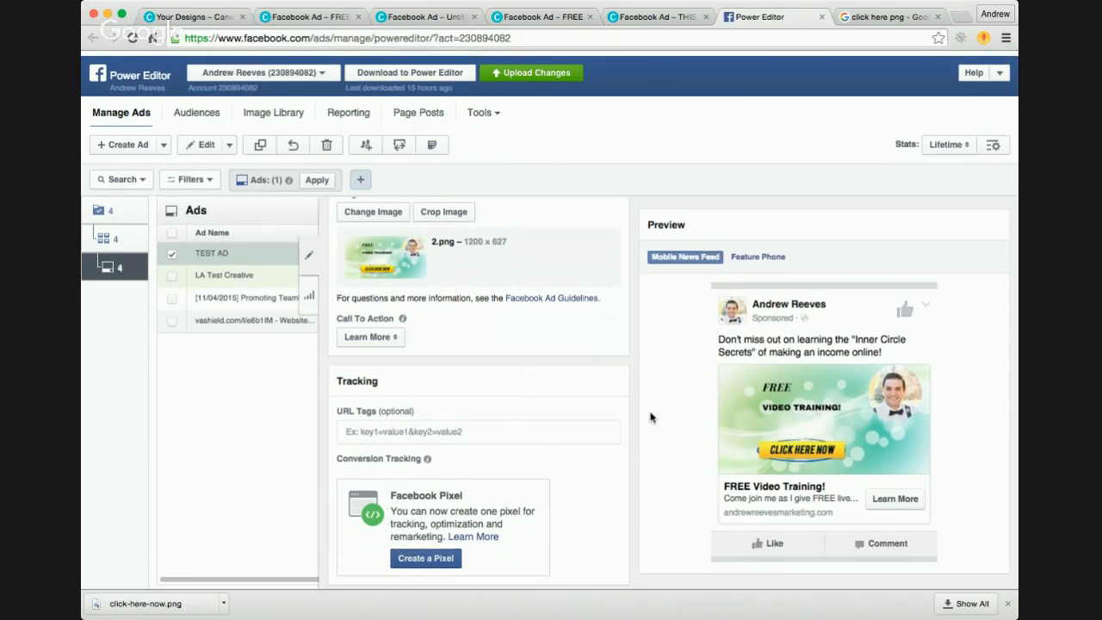
{"action": "scroll", "coordinate": [649, 479], "scroll_direction": "up", "scroll_amount": 1}
{"action": "scroll", "coordinate": [629, 466], "scroll_direction": "up", "scroll_amount": 10}
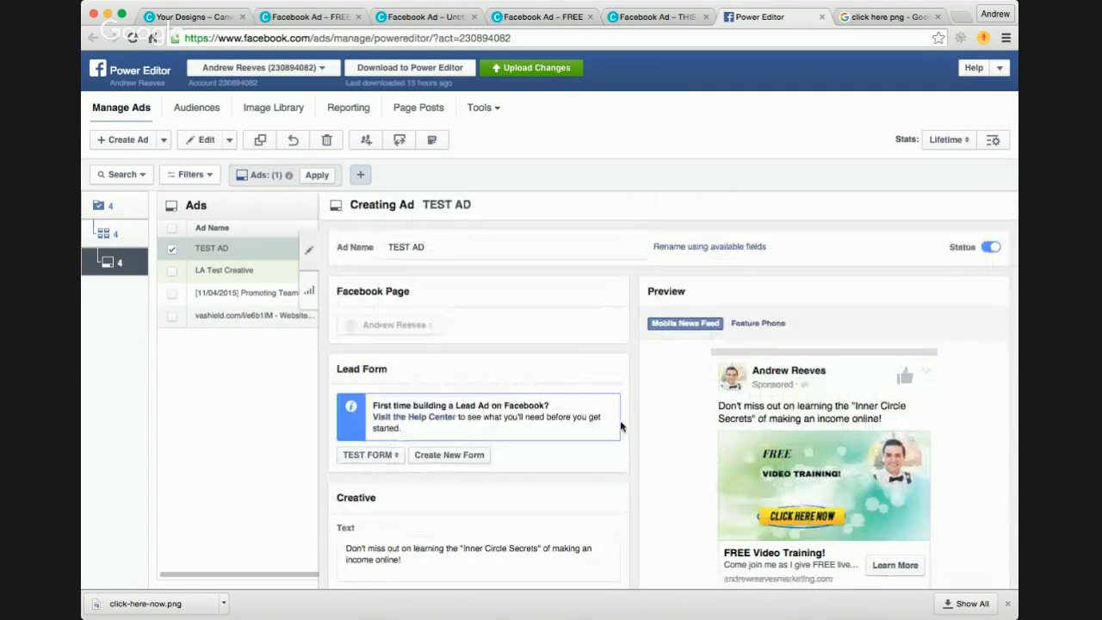
{"action": "scroll", "coordinate": [630, 497], "scroll_direction": "down", "scroll_amount": 2}
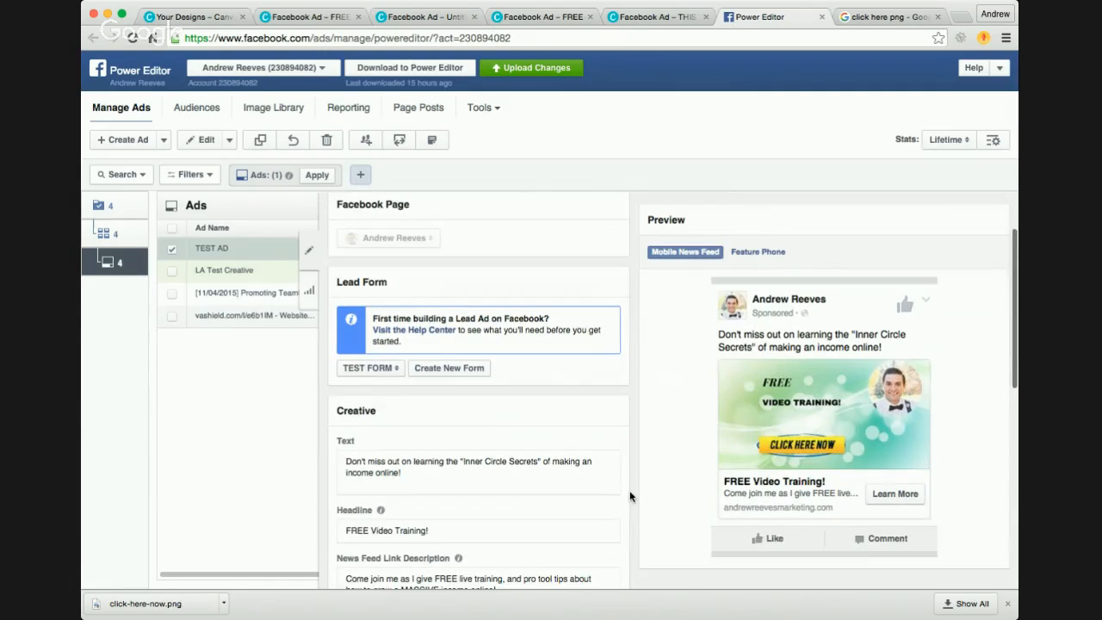
{"action": "scroll", "coordinate": [628, 485], "scroll_direction": "down", "scroll_amount": 2}
{"action": "scroll", "coordinate": [622, 443], "scroll_direction": "down", "scroll_amount": 2}
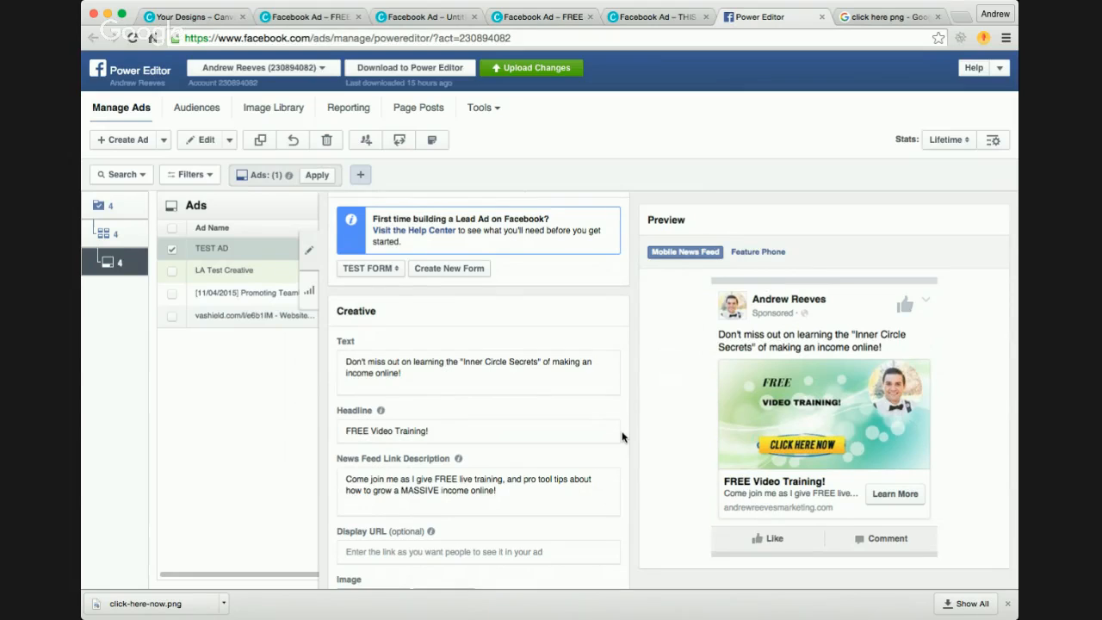
{"action": "scroll", "coordinate": [623, 436], "scroll_direction": "up", "scroll_amount": 4}
{"action": "scroll", "coordinate": [623, 436], "scroll_direction": "up", "scroll_amount": 4}
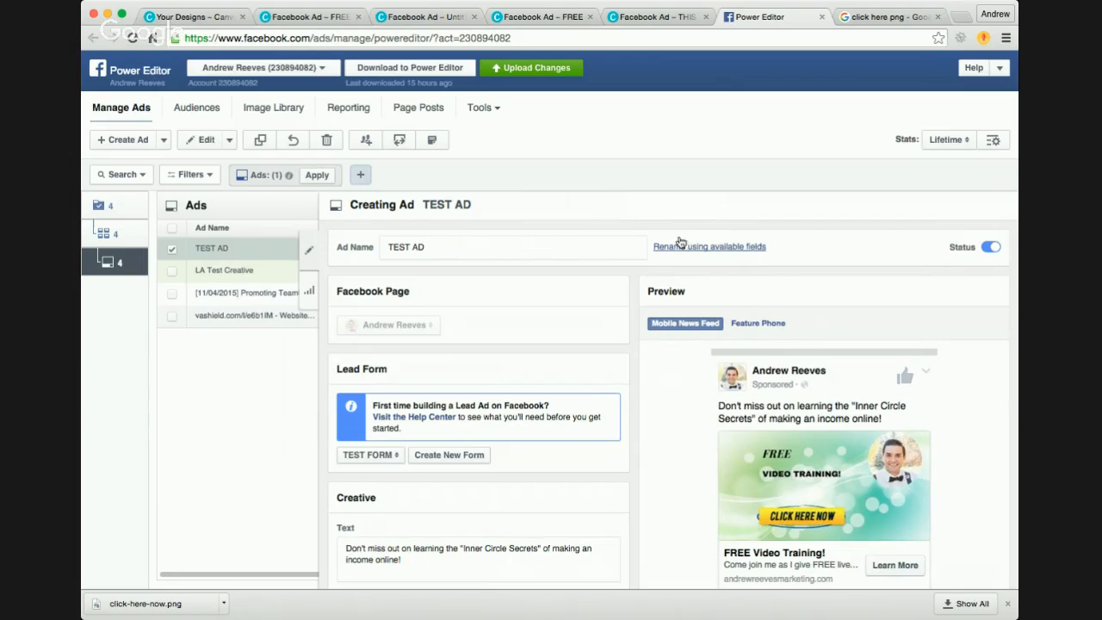
{"action": "scroll", "coordinate": [637, 300], "scroll_direction": "down", "scroll_amount": 3}
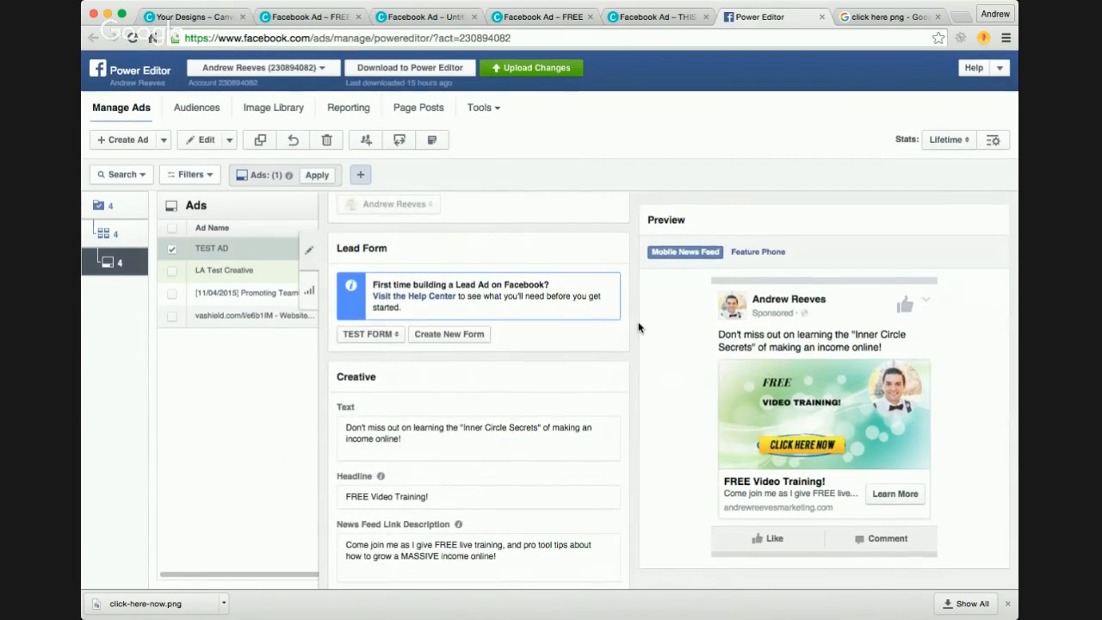
{"action": "scroll", "coordinate": [638, 322], "scroll_direction": "up", "scroll_amount": 3}
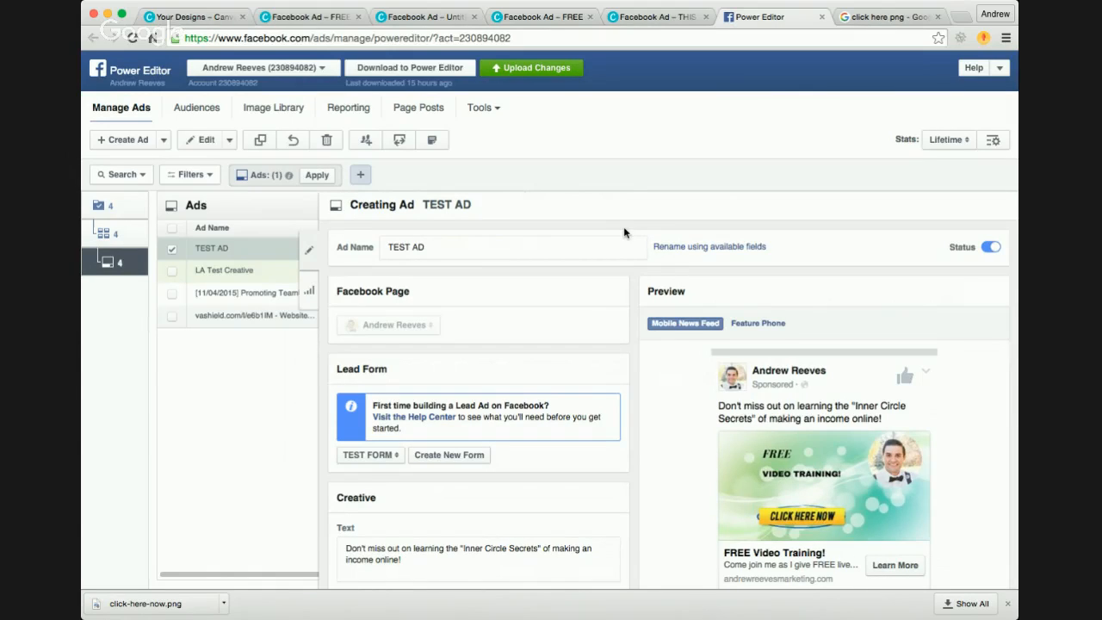
Step: Check the Campaign Dashboard and return to the list of ads
{"action": "left_click", "coordinate": [495, 114]}
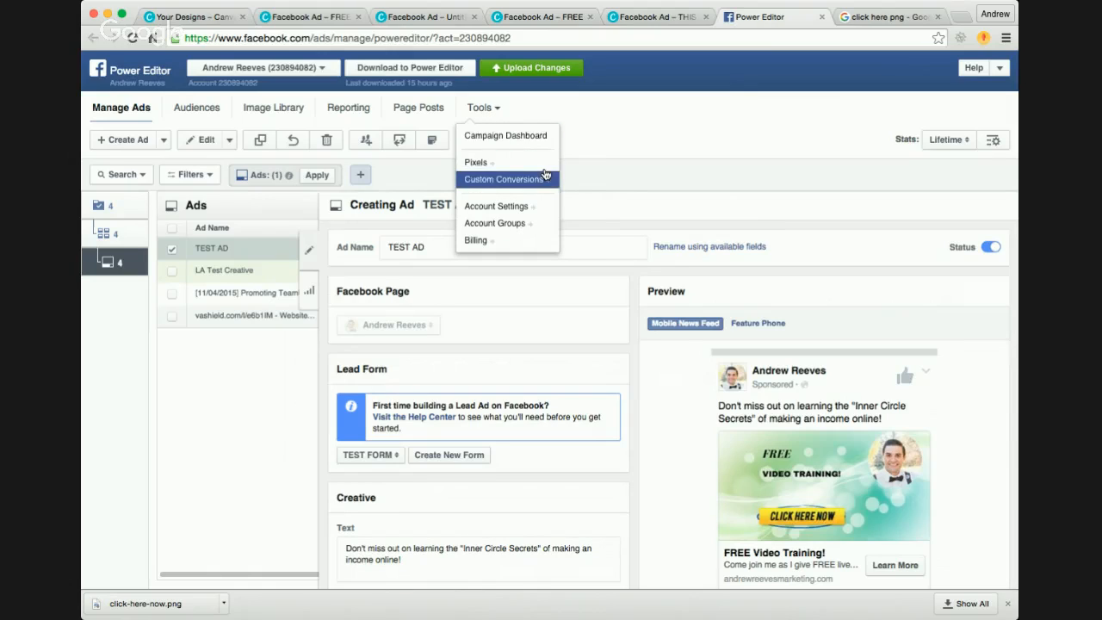
{"action": "left_click", "coordinate": [521, 137]}
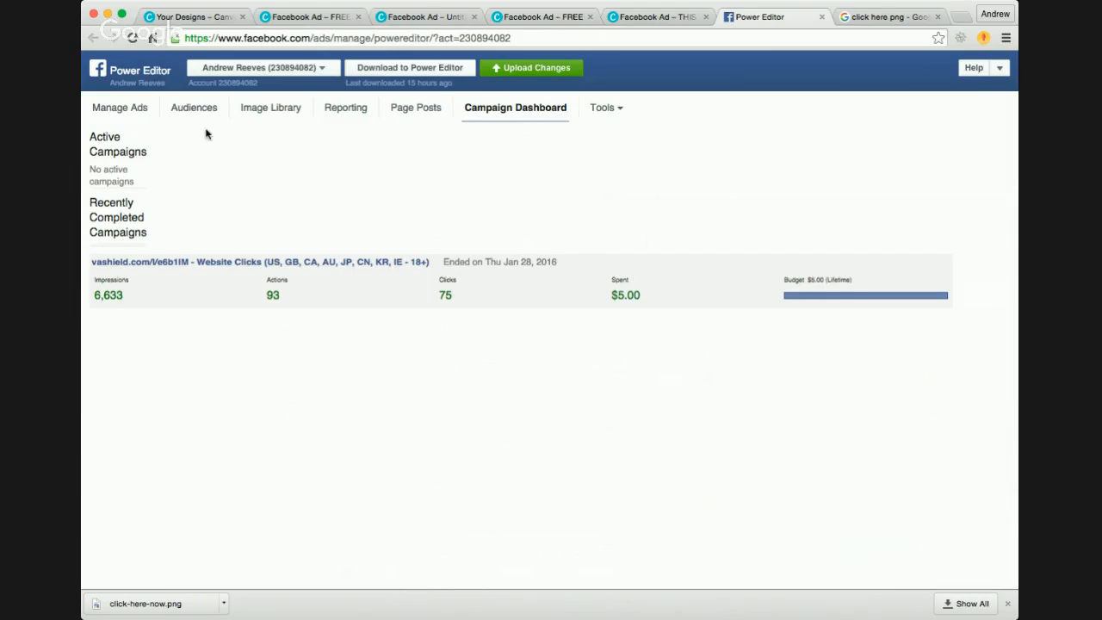
{"action": "left_click", "coordinate": [115, 113]}
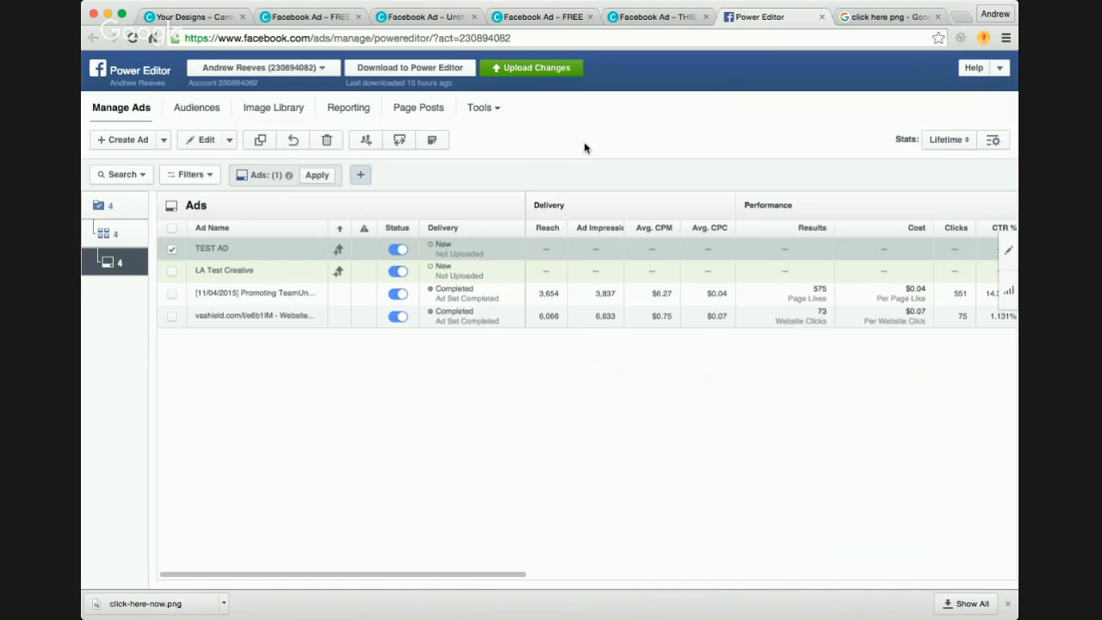
Step: View the Facebook page's Lead Ads Forms library with its downloadable leads in a new browser tab, and close that tab
{"action": "key", "text": "super+t"}
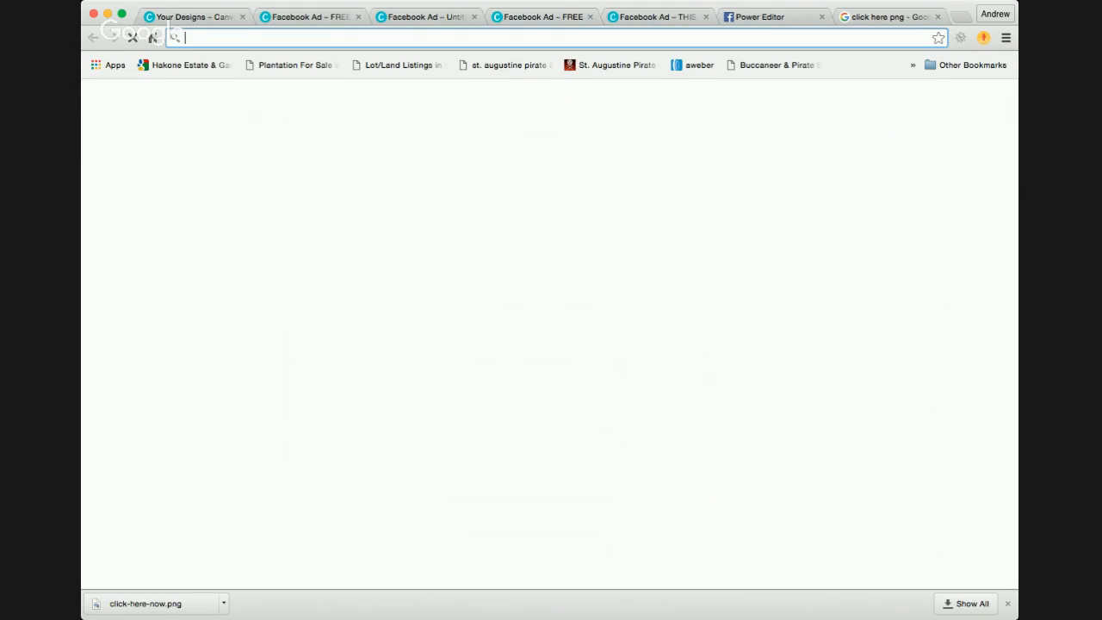
{"action": "type", "text": "FAcebook.com"}
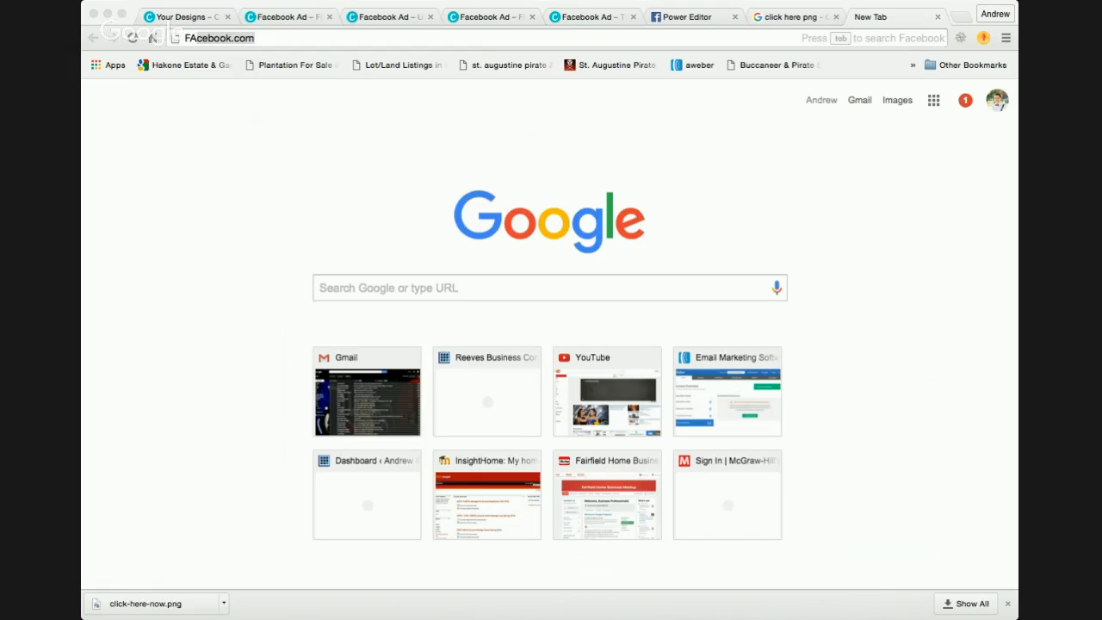
{"action": "left_click", "coordinate": [932, 249]}
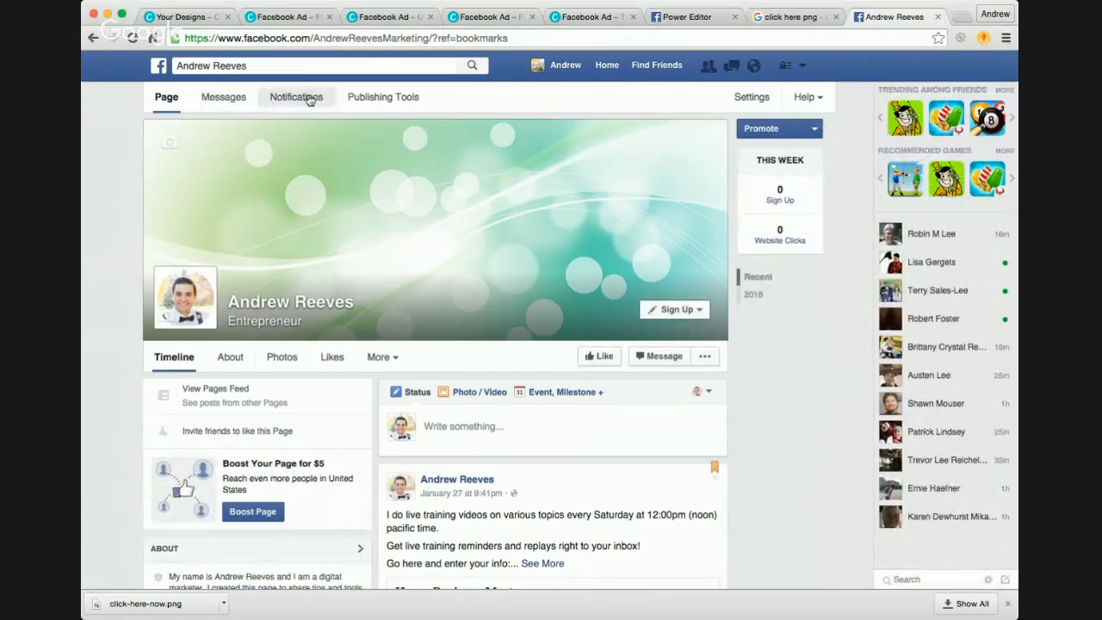
{"action": "left_click", "coordinate": [381, 99]}
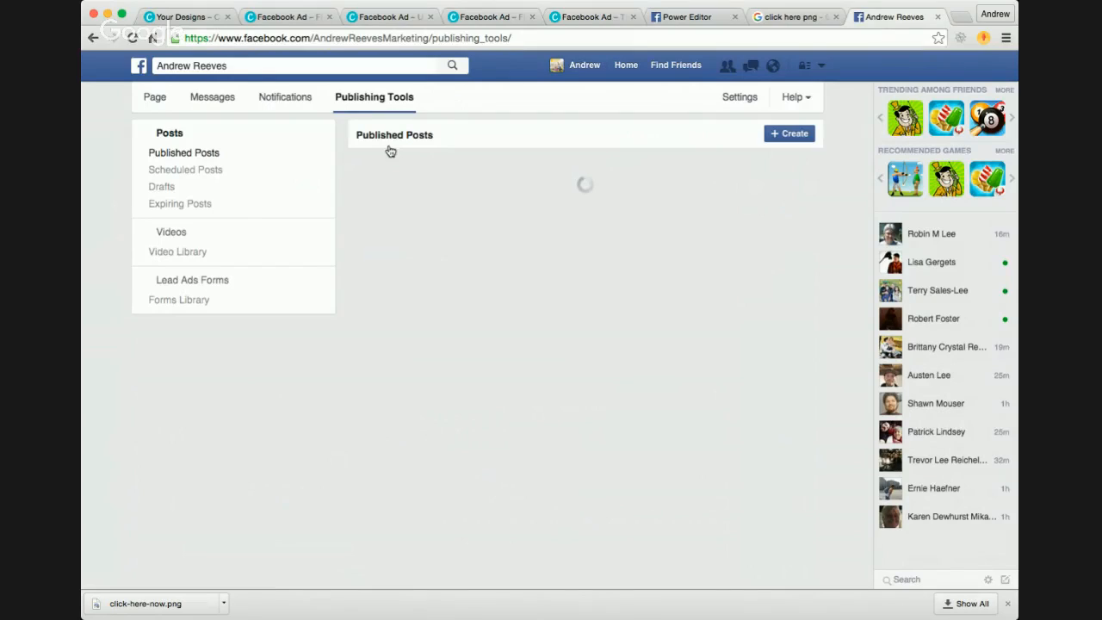
{"action": "left_click", "coordinate": [184, 282]}
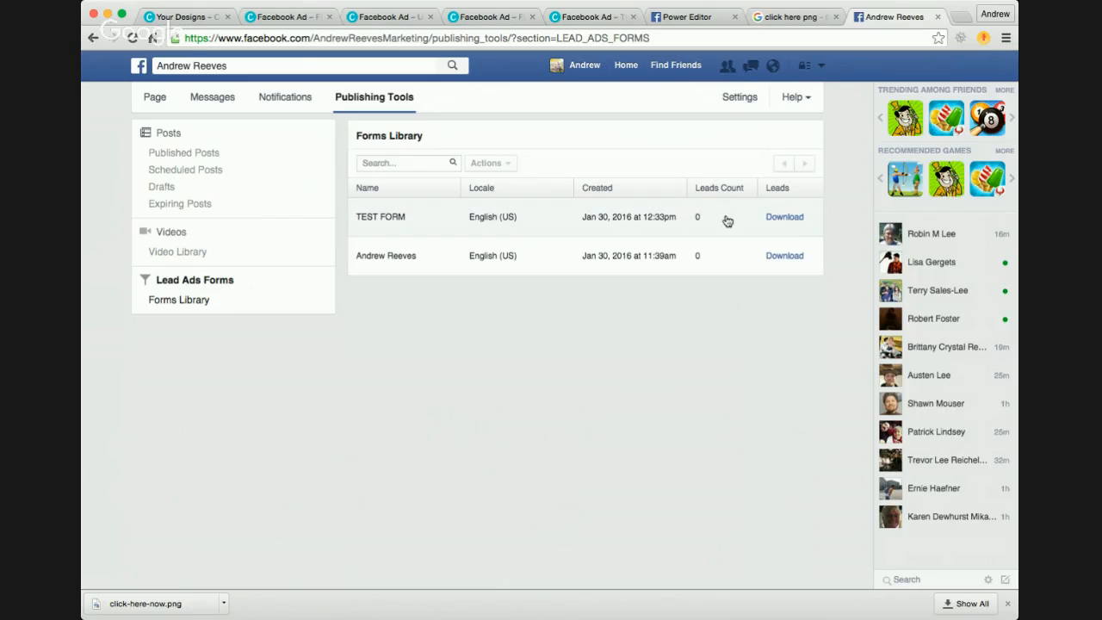
{"action": "left_click", "coordinate": [933, 319]}
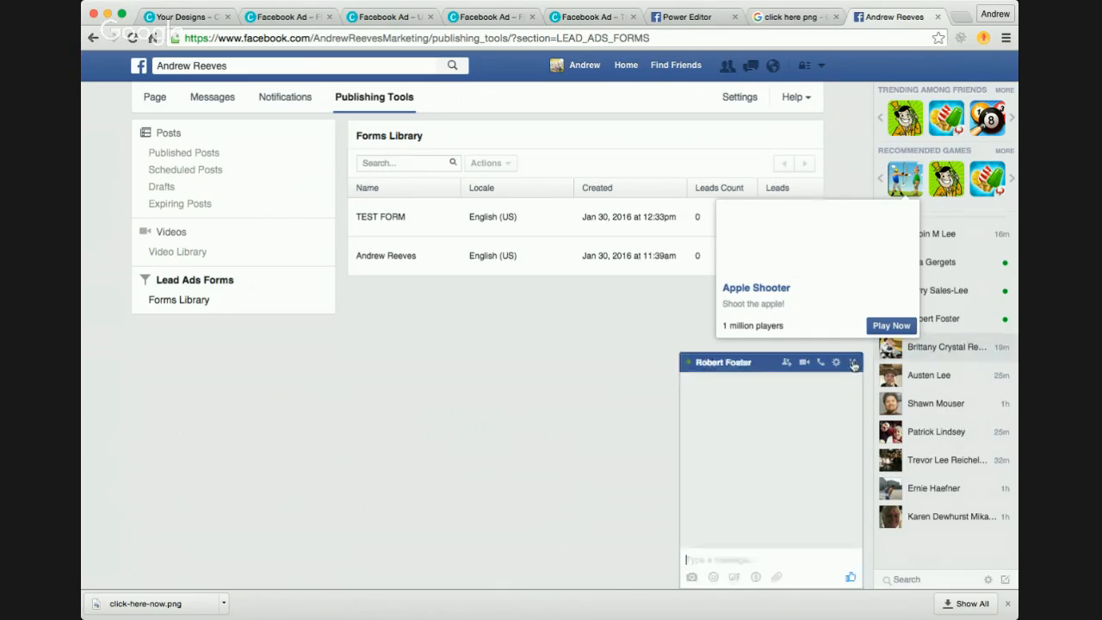
{"action": "left_click", "coordinate": [853, 362]}
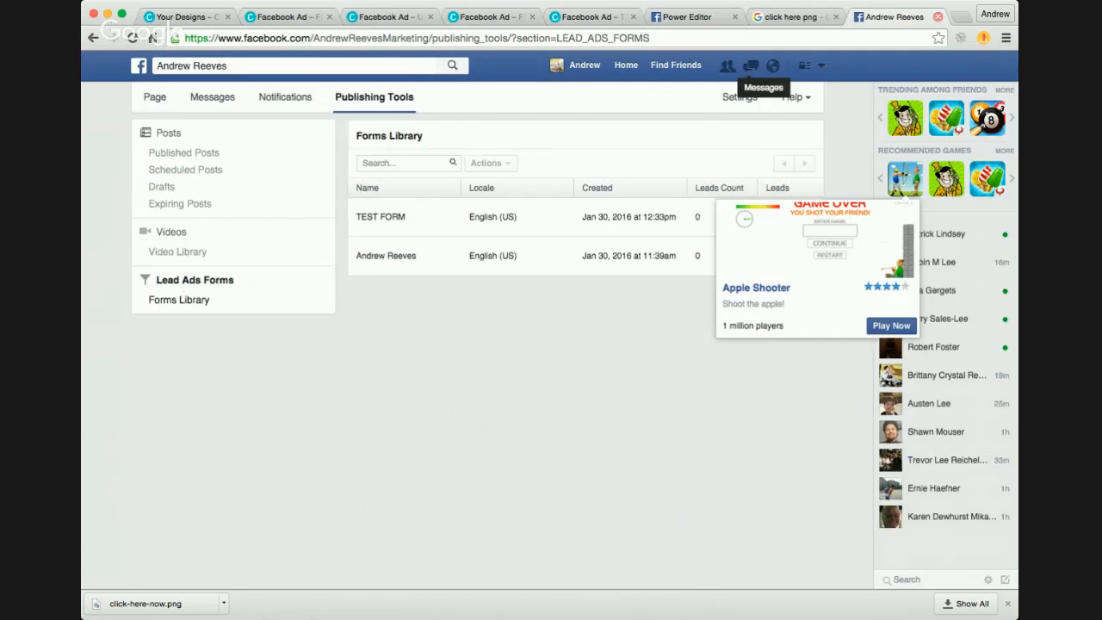
{"action": "left_click", "coordinate": [938, 17]}
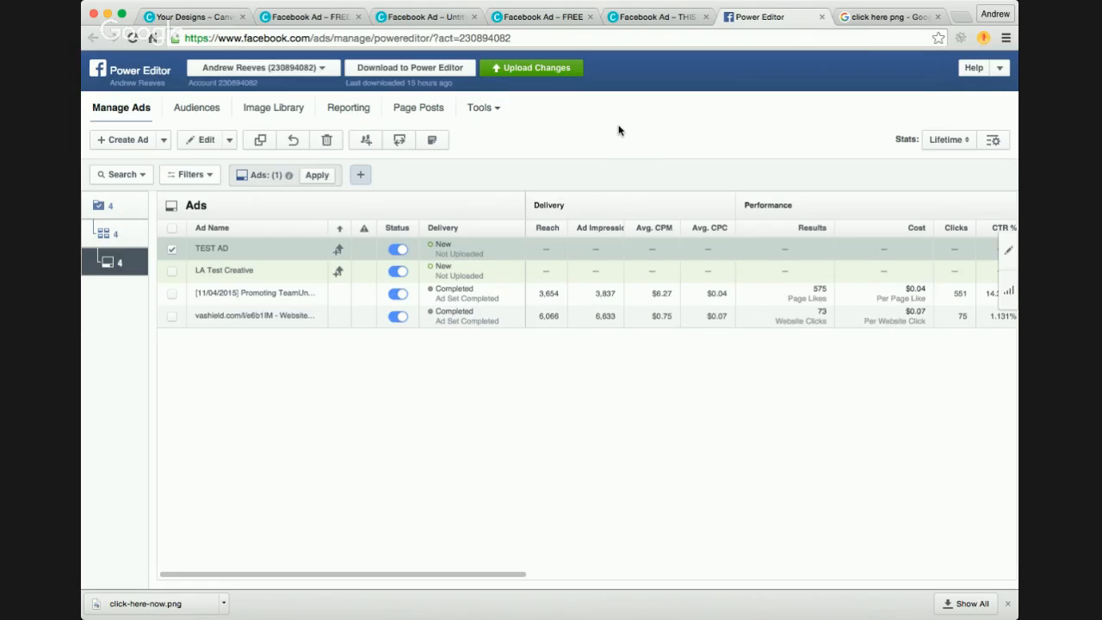
Step: Open the Mobile Lead Flow dashboard at mobileleadflow.com in a new browser tab
{"action": "key", "text": "super+t"}
{"action": "type", "text": "mobile-lead-flow.smartmember.com"}
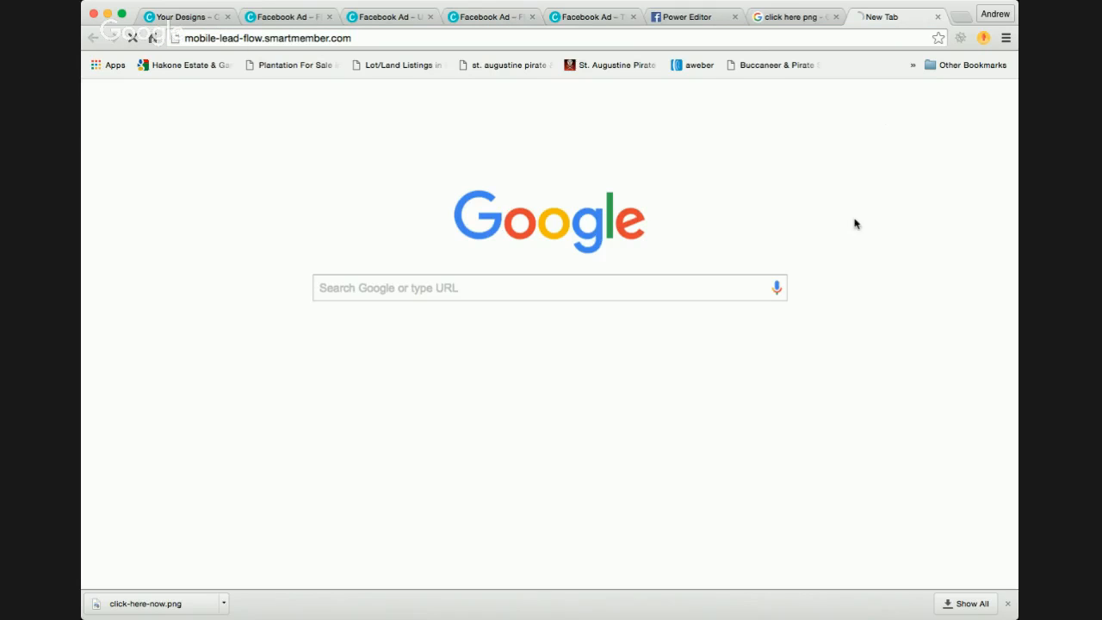
{"action": "key", "text": "Return"}
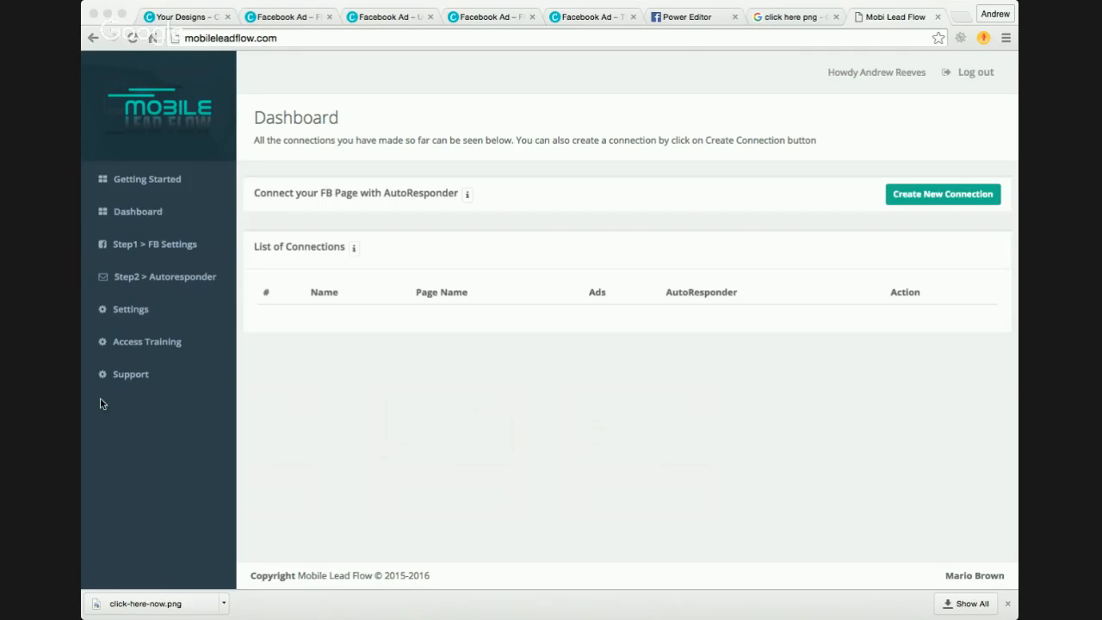
{"action": "left_click", "coordinate": [101, 419]}
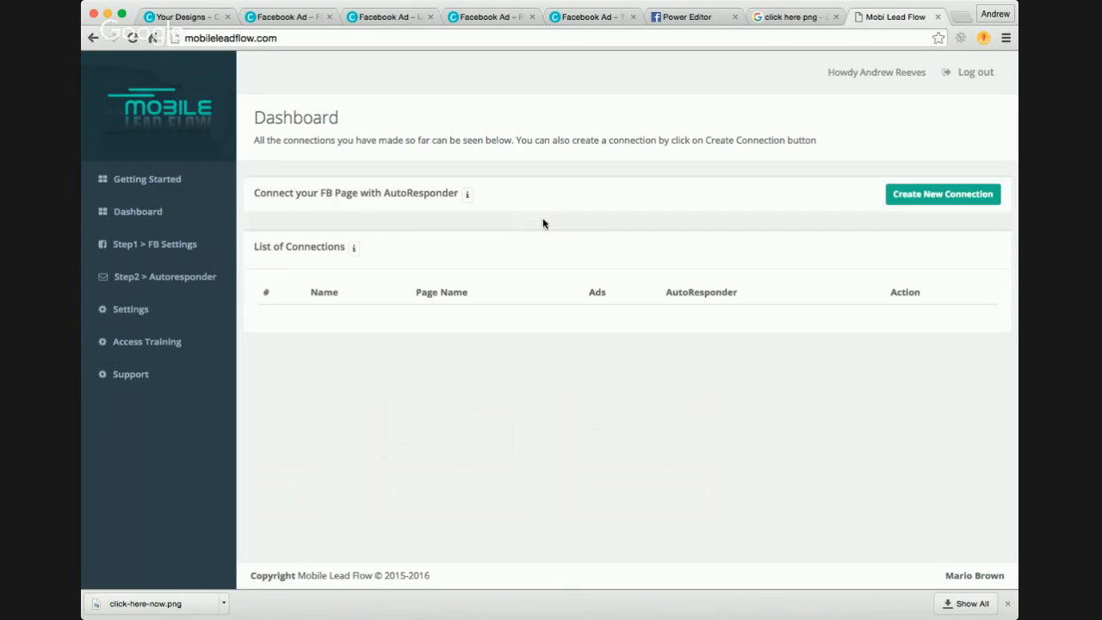
Step: Look over the App Setup Tutorial videos on the Getting Started page
{"action": "left_click", "coordinate": [148, 179]}
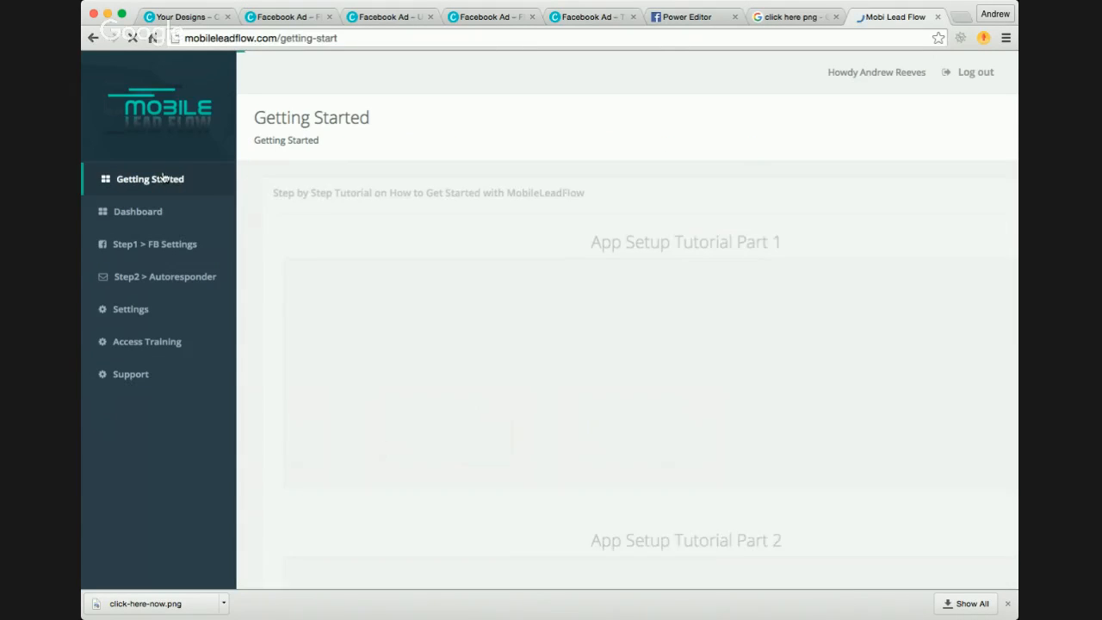
{"action": "scroll", "coordinate": [465, 288], "scroll_direction": "down", "scroll_amount": 5}
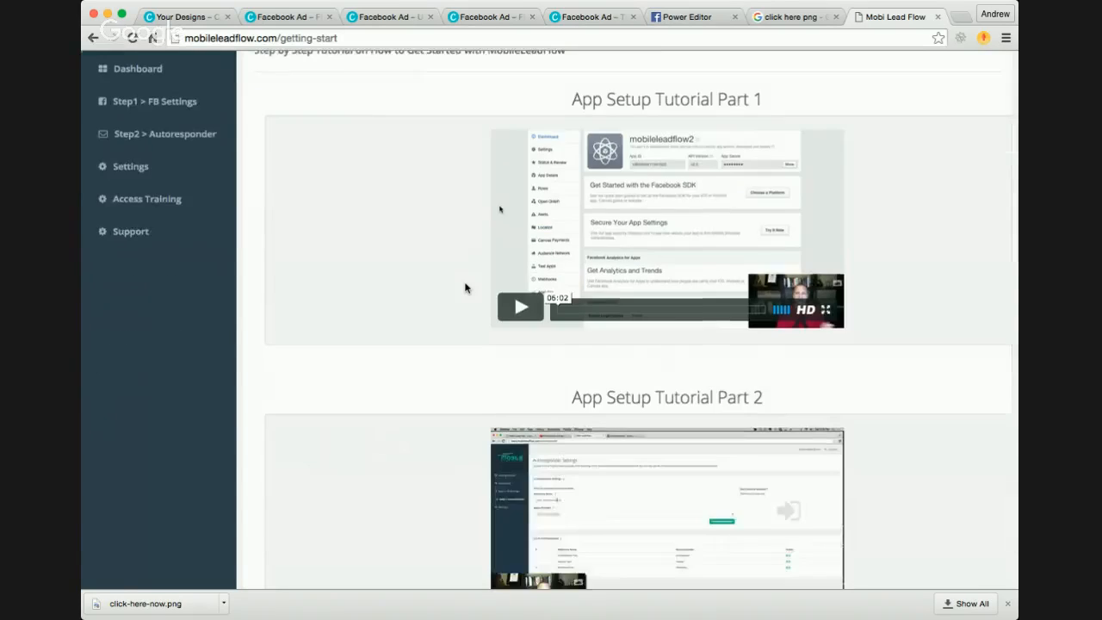
{"action": "scroll", "coordinate": [463, 288], "scroll_direction": "down", "scroll_amount": 4}
{"action": "scroll", "coordinate": [457, 287], "scroll_direction": "up", "scroll_amount": 9}
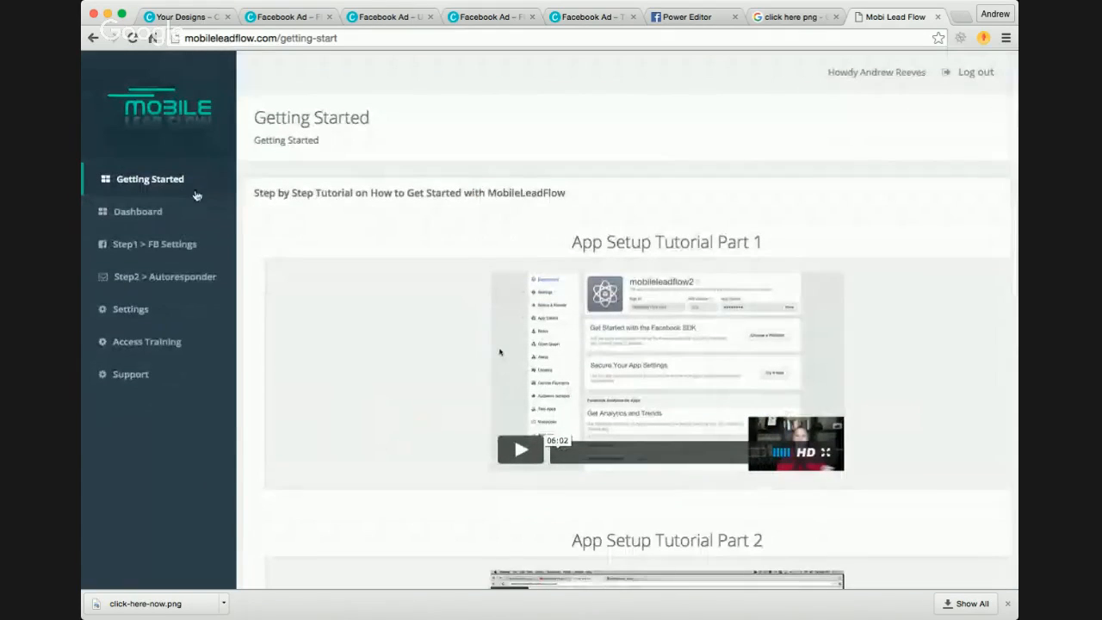
Step: Look over Mobile Lead Flow's Dashboard, FB Settings, Autoresponder and general Settings pages, ending on the connected autoresponder list
{"action": "left_click", "coordinate": [161, 213]}
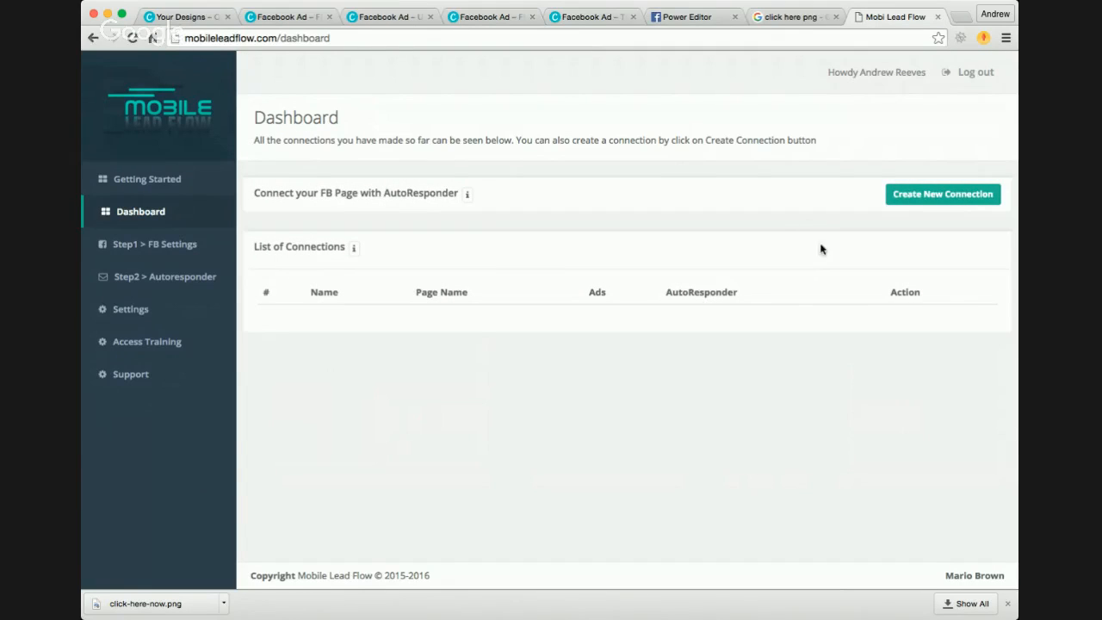
{"action": "left_click", "coordinate": [193, 247]}
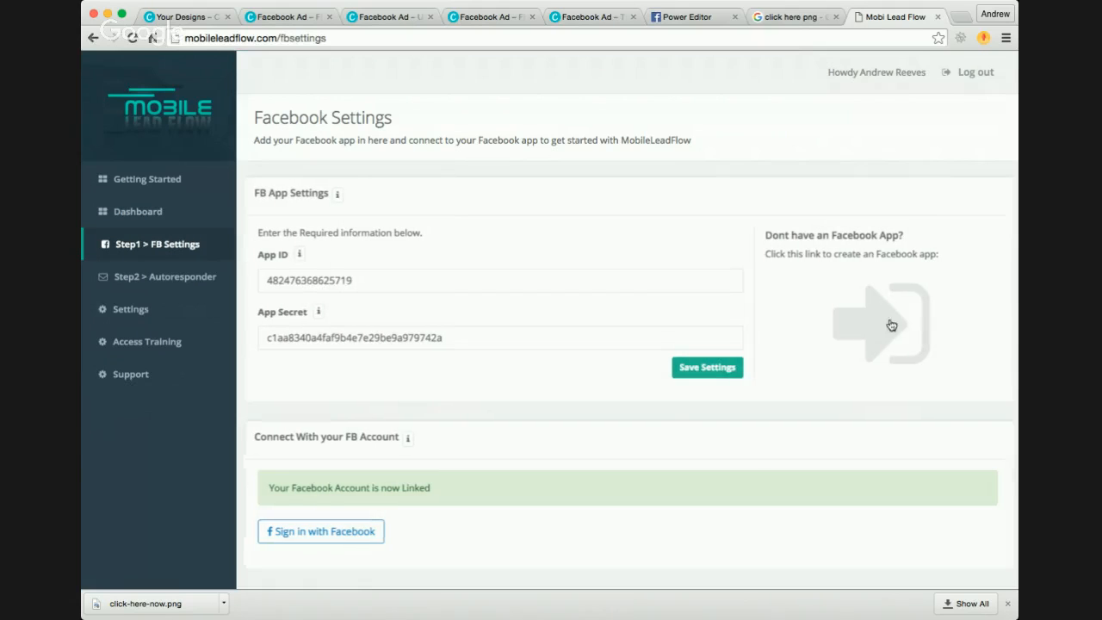
{"action": "left_click", "coordinate": [155, 277]}
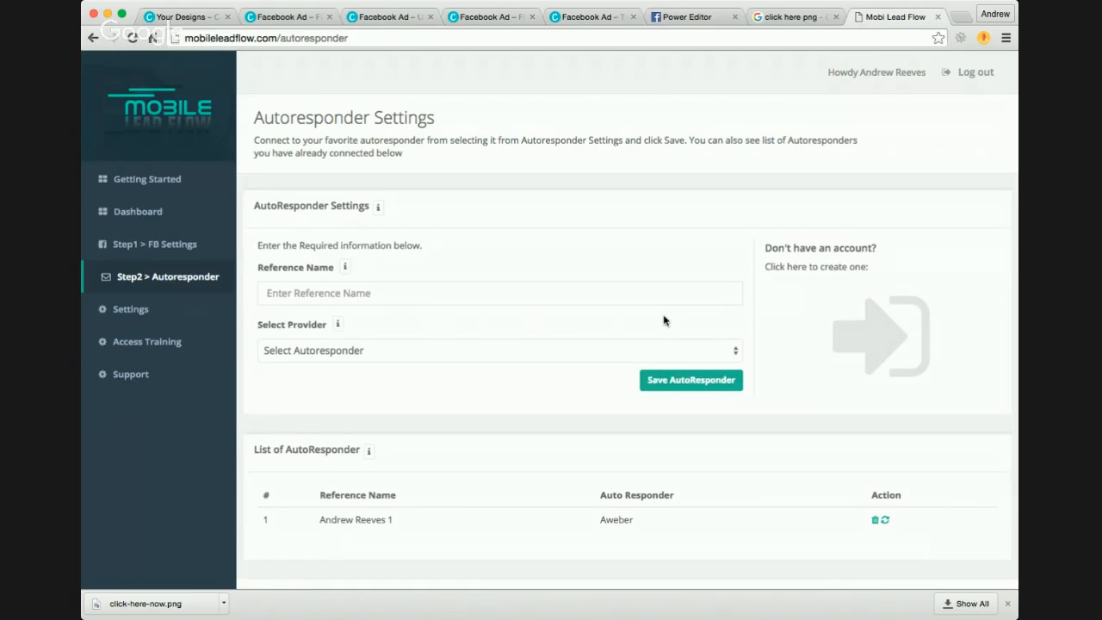
{"action": "left_click", "coordinate": [172, 312]}
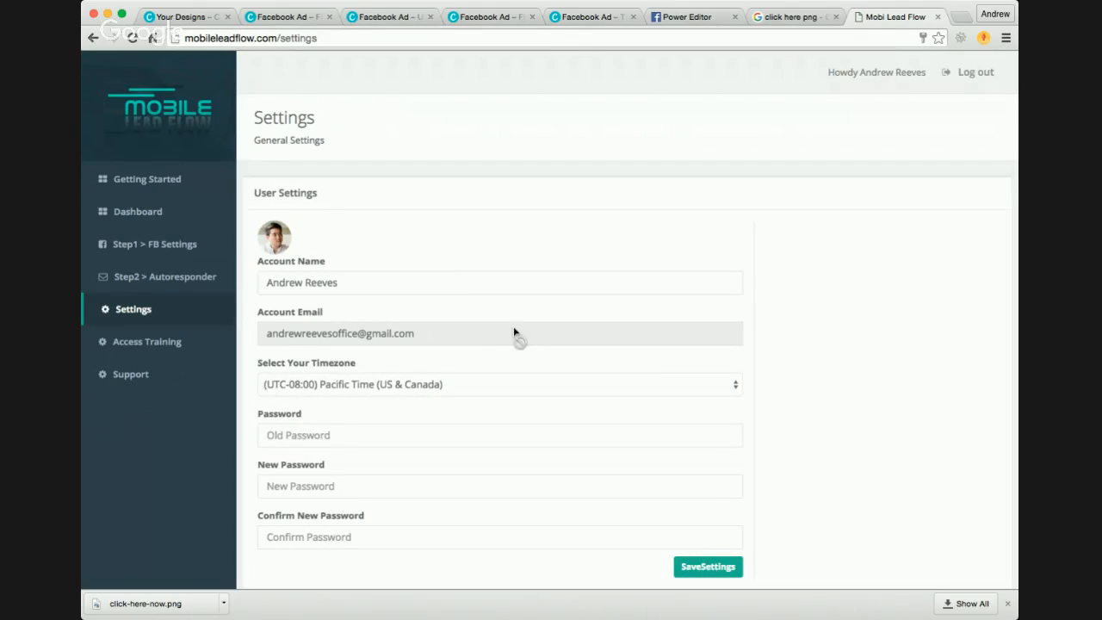
{"action": "left_click", "coordinate": [195, 281]}
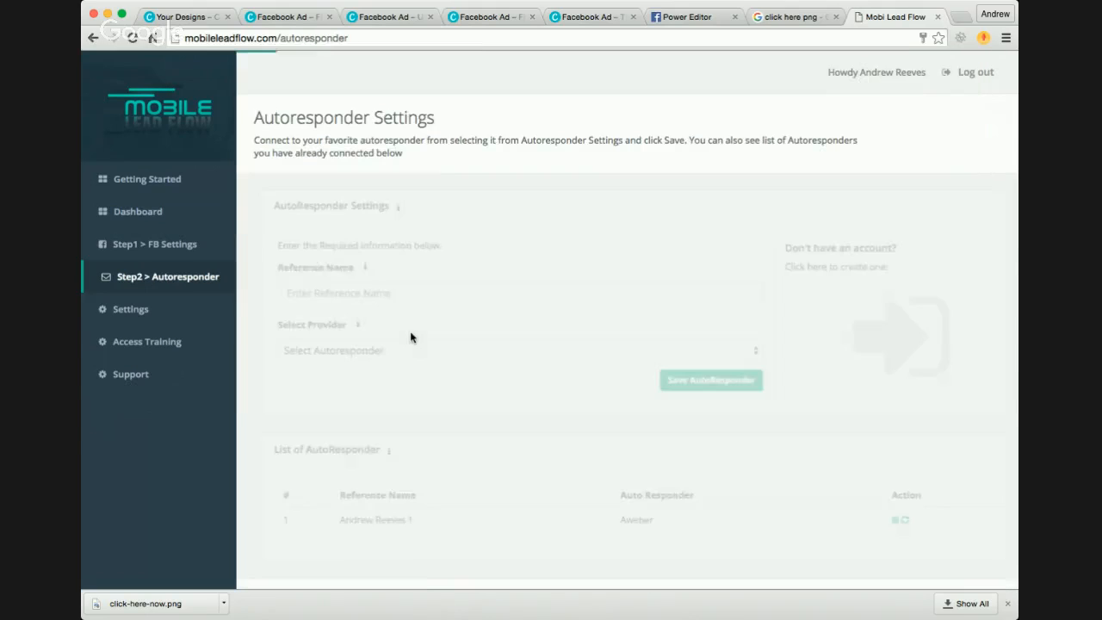
{"action": "scroll", "coordinate": [497, 391], "scroll_direction": "down", "scroll_amount": 1}
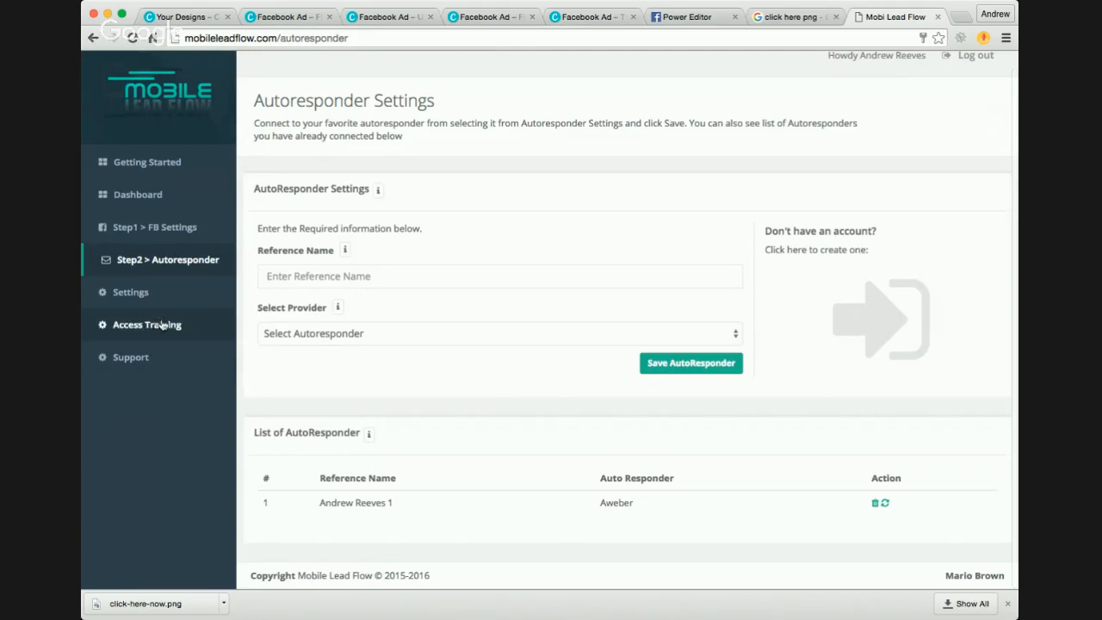
{"action": "left_click", "coordinate": [153, 295]}
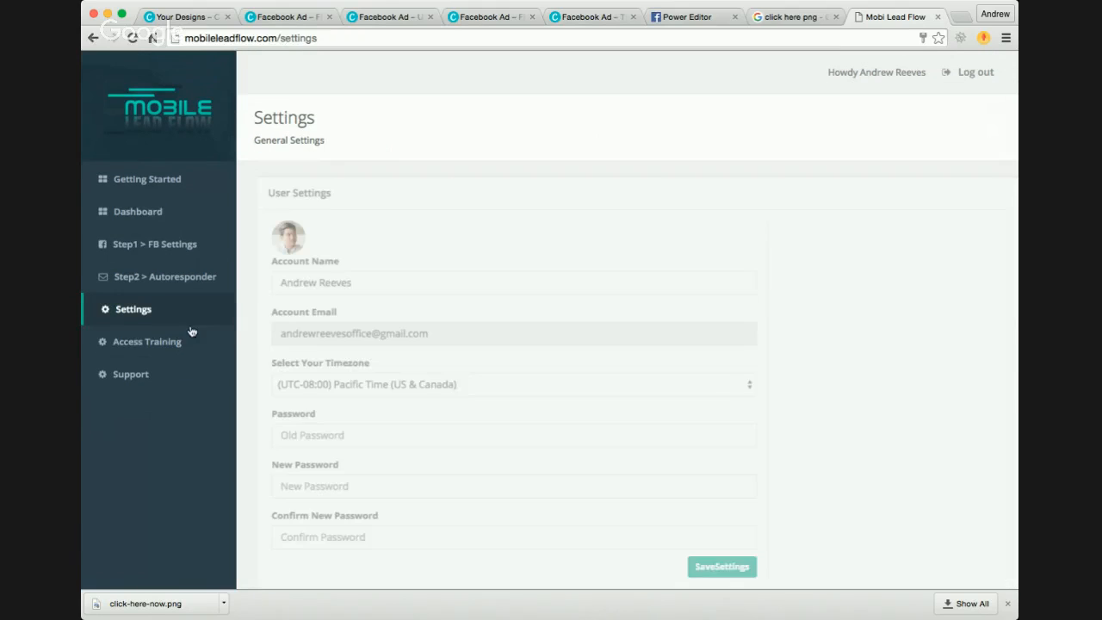
{"action": "scroll", "coordinate": [374, 376], "scroll_direction": "down", "scroll_amount": 1}
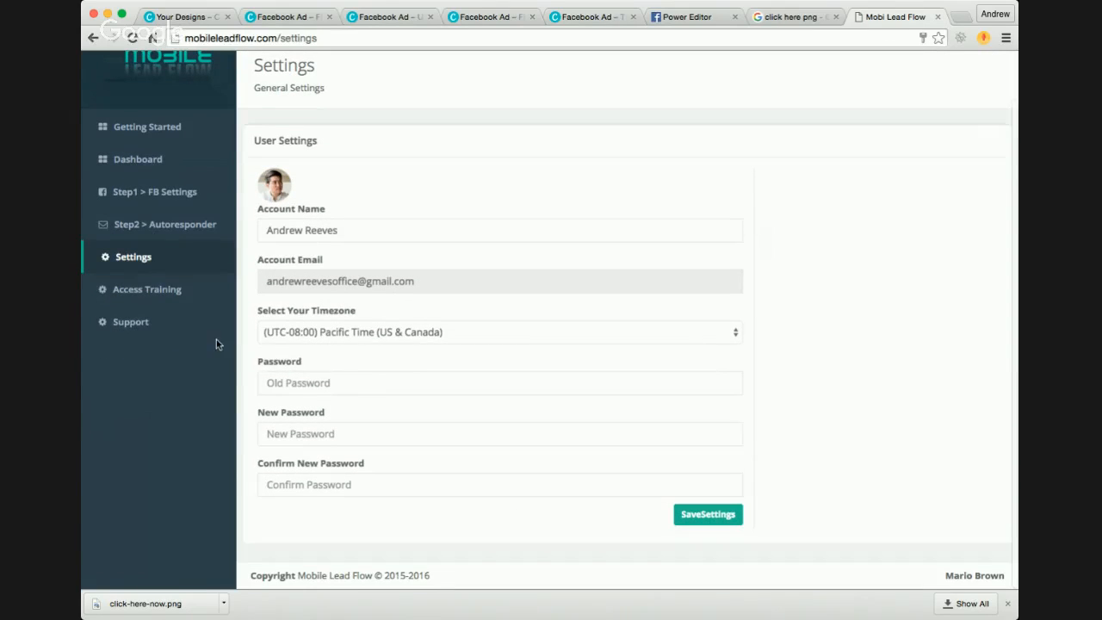
{"action": "left_click", "coordinate": [154, 225]}
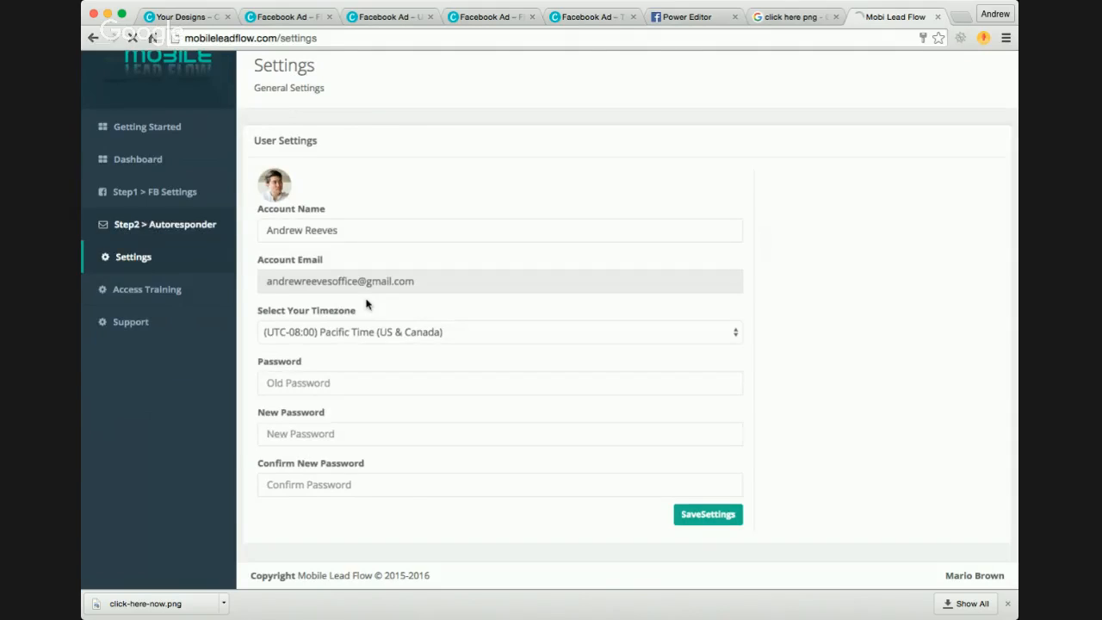
{"action": "scroll", "coordinate": [600, 445], "scroll_direction": "down", "scroll_amount": 1}
{"action": "left_click", "coordinate": [879, 501]}
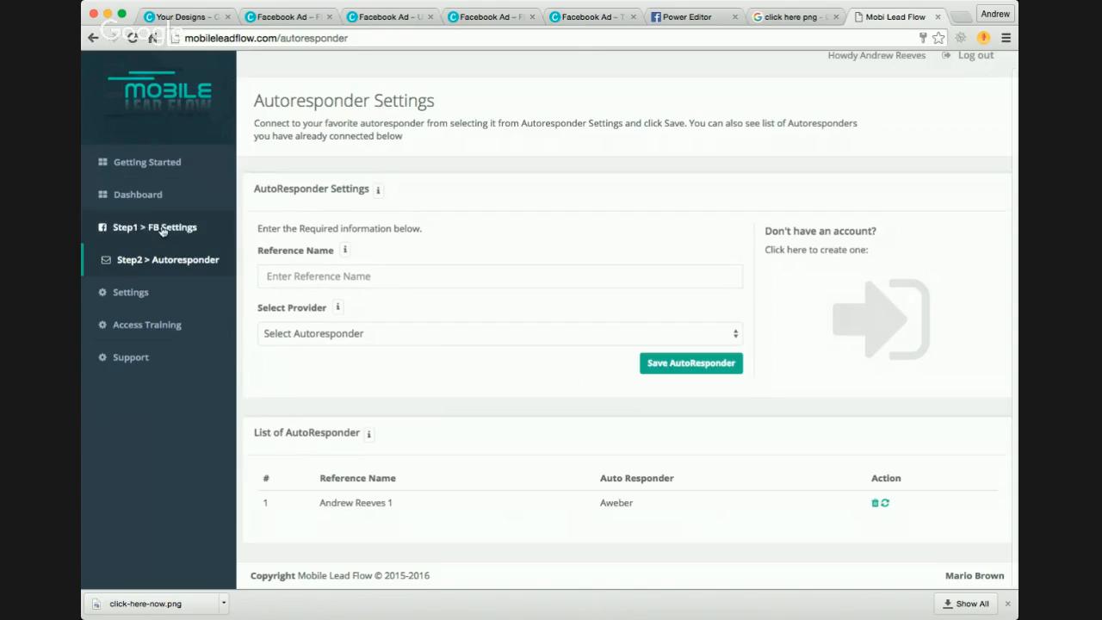
Step: Start a new connection on the Dashboard named TEST, selecting the Facebook page and the TEST FORM ads form
{"action": "left_click", "coordinate": [155, 196]}
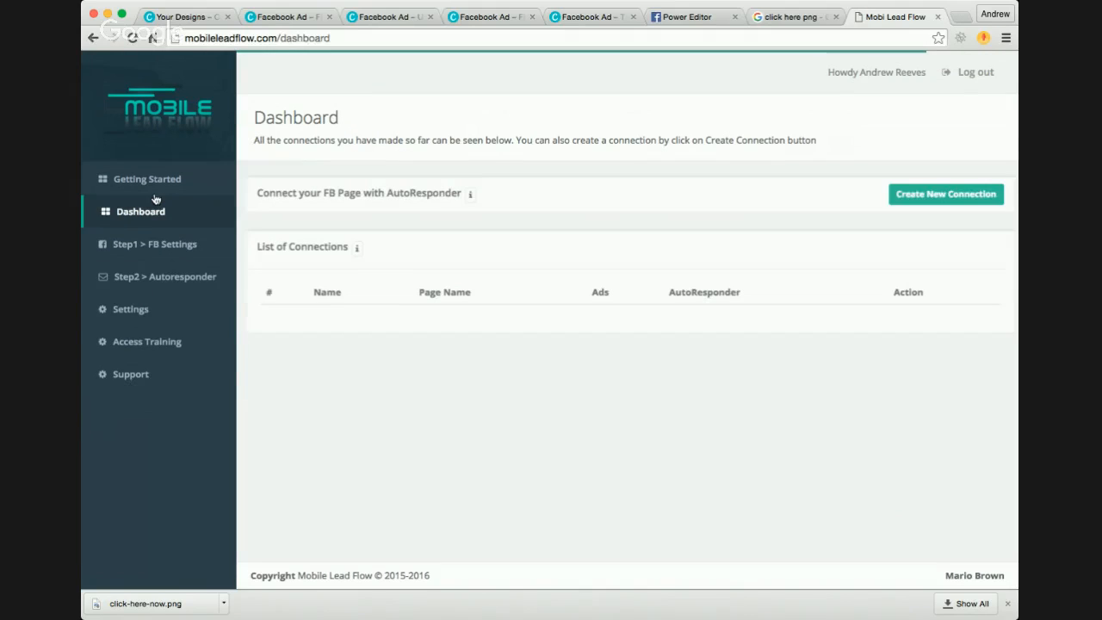
{"action": "left_click", "coordinate": [927, 194]}
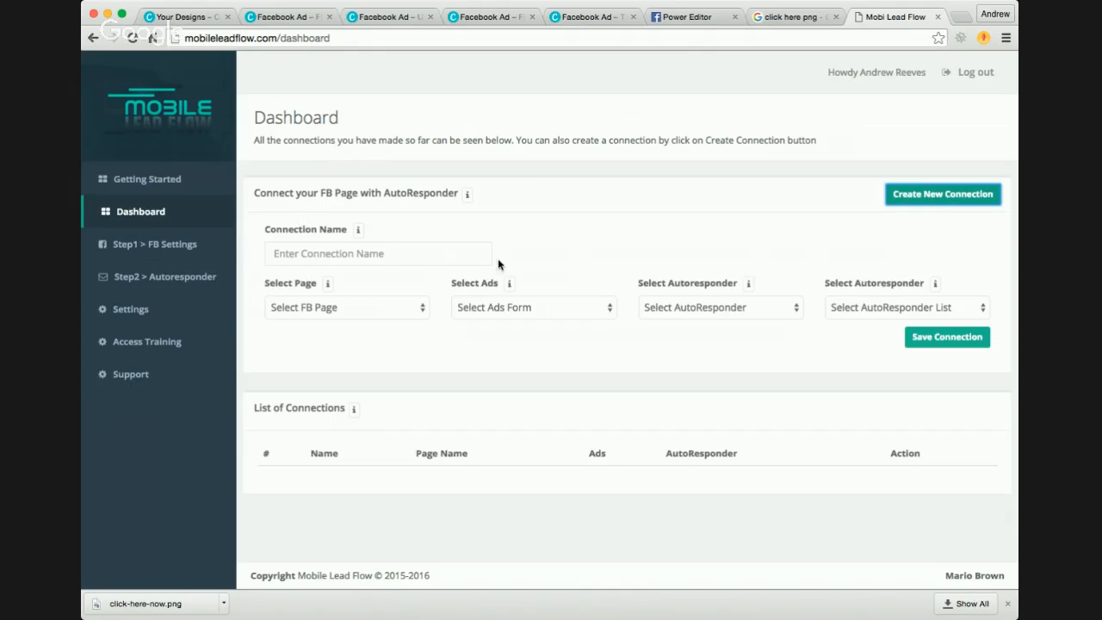
{"action": "left_click", "coordinate": [406, 251]}
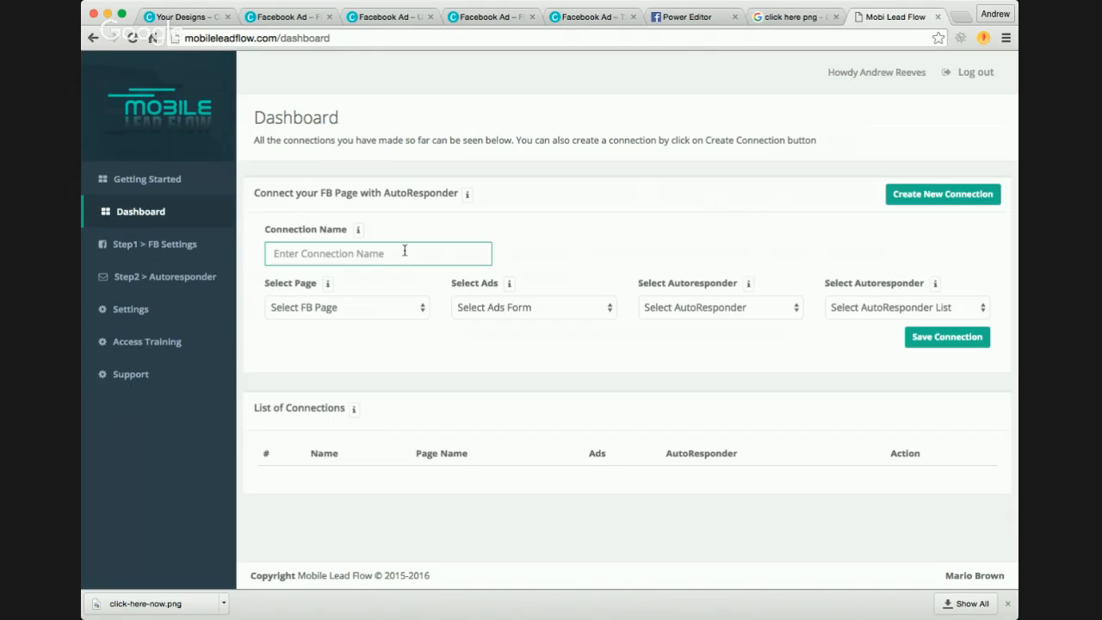
{"action": "type", "text": "TEST"}
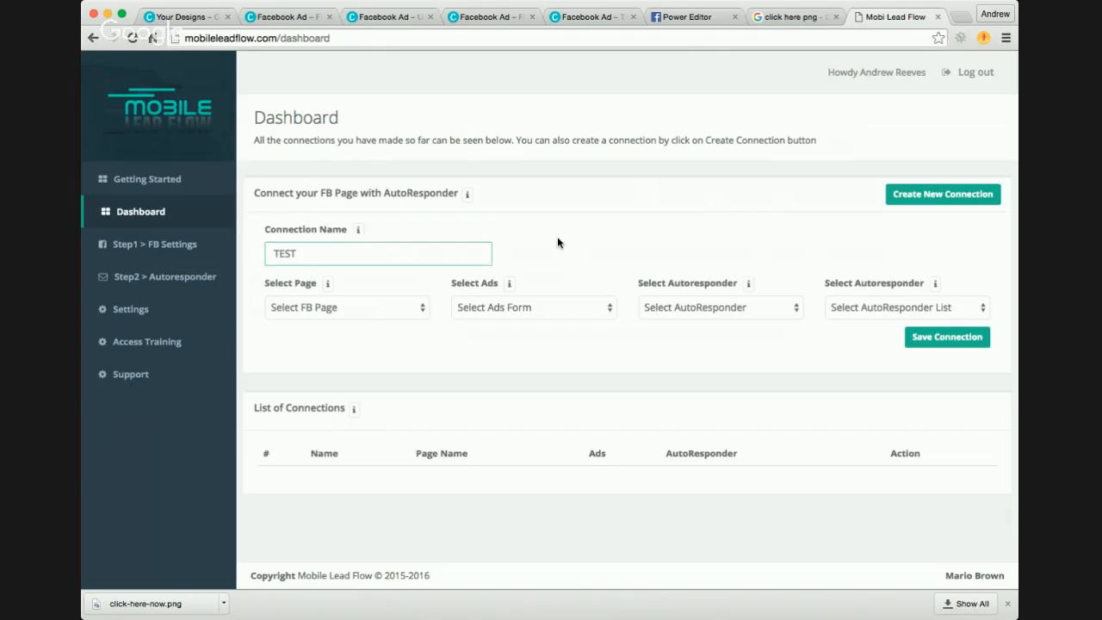
{"action": "left_click", "coordinate": [361, 308]}
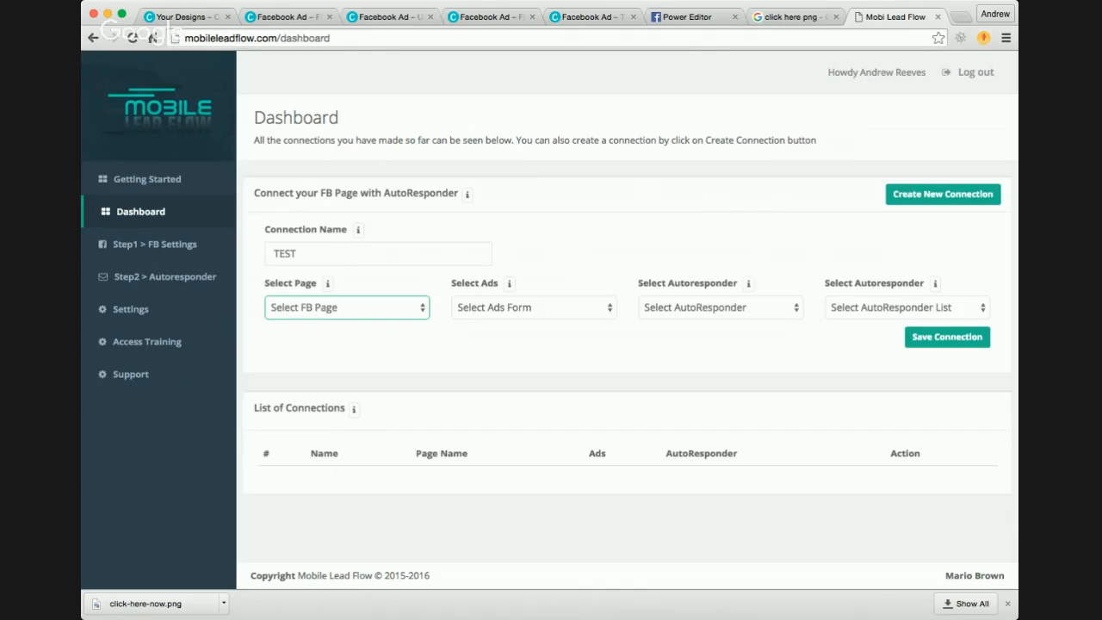
{"action": "left_click", "coordinate": [395, 322]}
{"action": "left_click", "coordinate": [566, 315]}
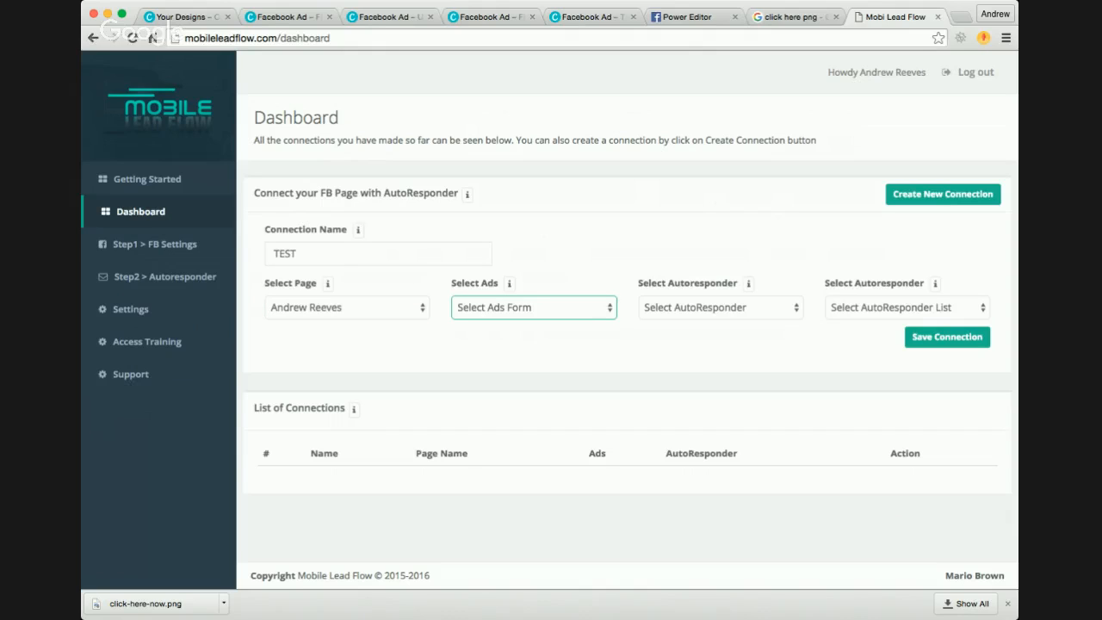
{"action": "left_click", "coordinate": [566, 326]}
Step: Check the ads in Power Editor, return to the TEST connection, assign the Aweber autoresponder and its marketing list, and save it
{"action": "left_click", "coordinate": [694, 19]}
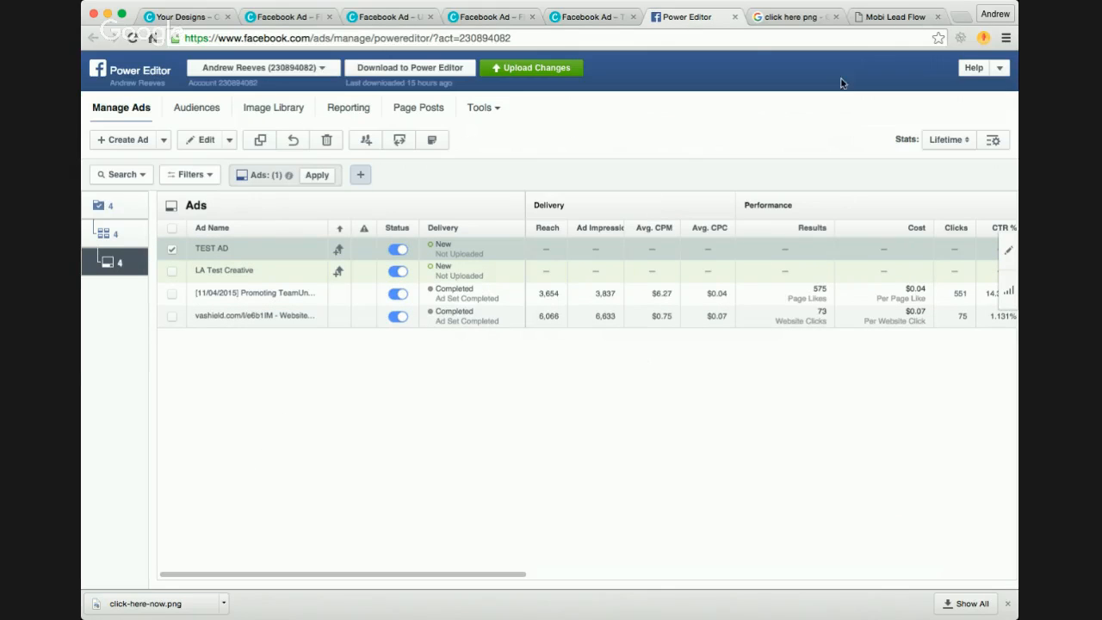
{"action": "left_click", "coordinate": [892, 19]}
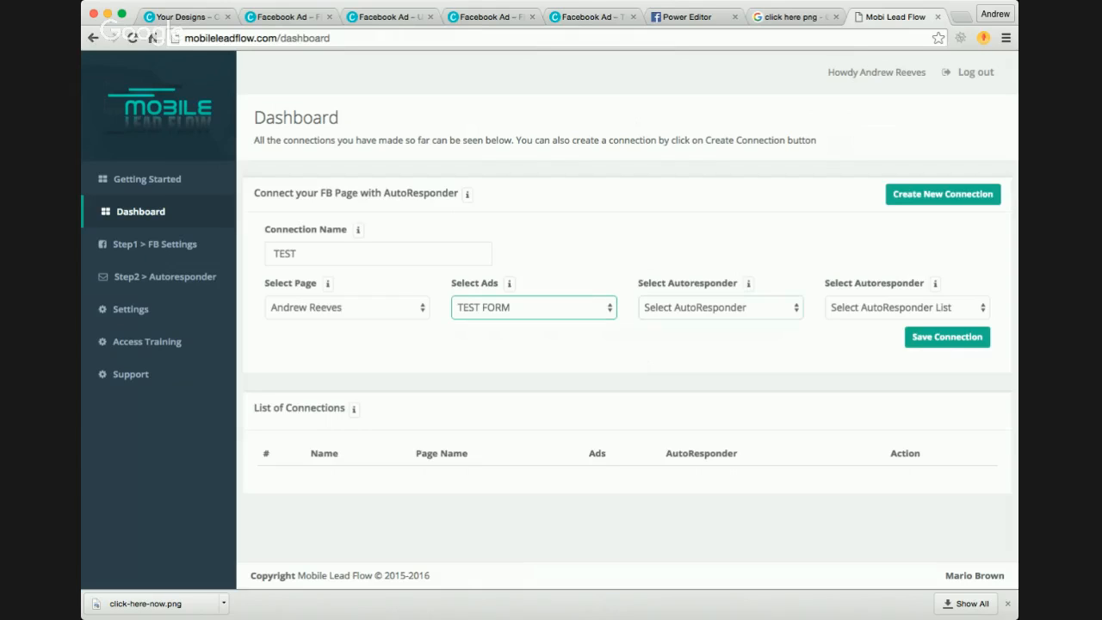
{"action": "left_click", "coordinate": [746, 308]}
{"action": "left_click", "coordinate": [743, 325]}
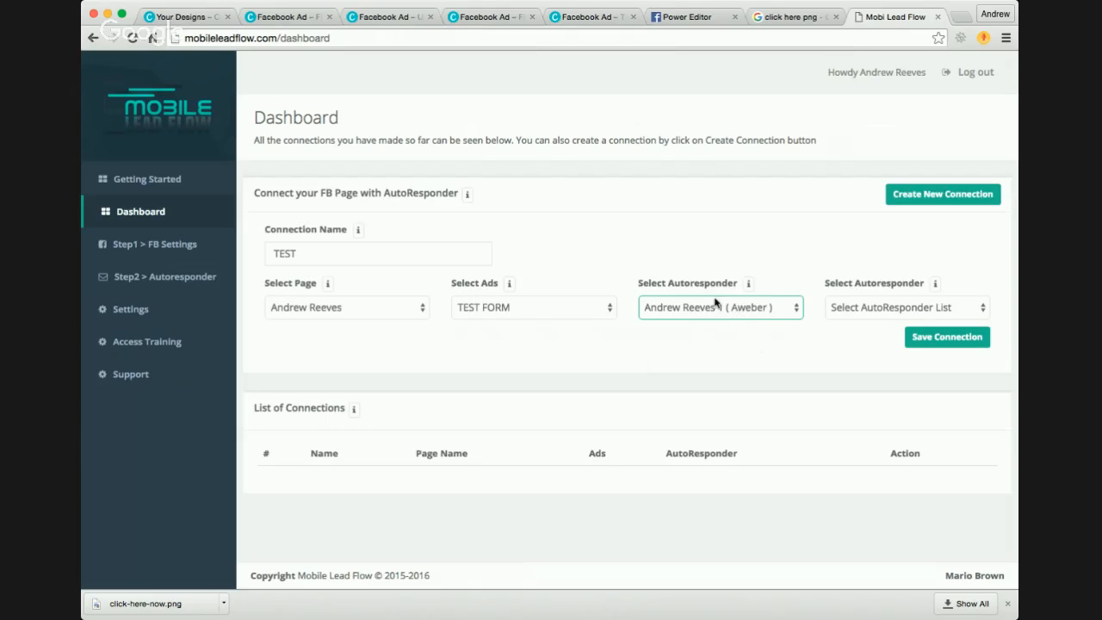
{"action": "left_click", "coordinate": [887, 309]}
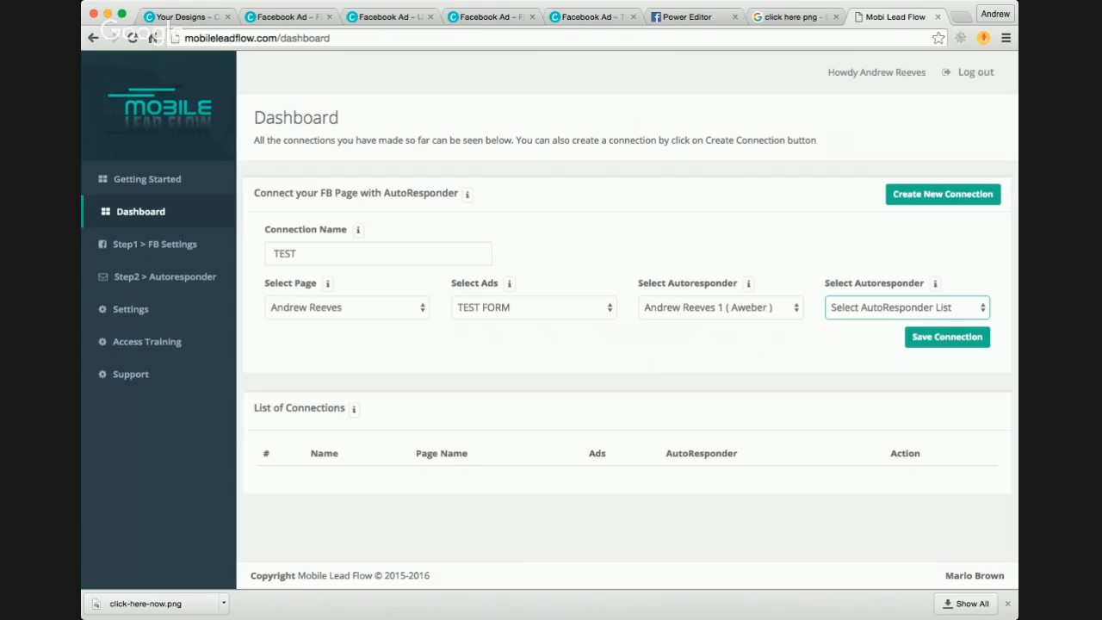
{"action": "left_click", "coordinate": [746, 317]}
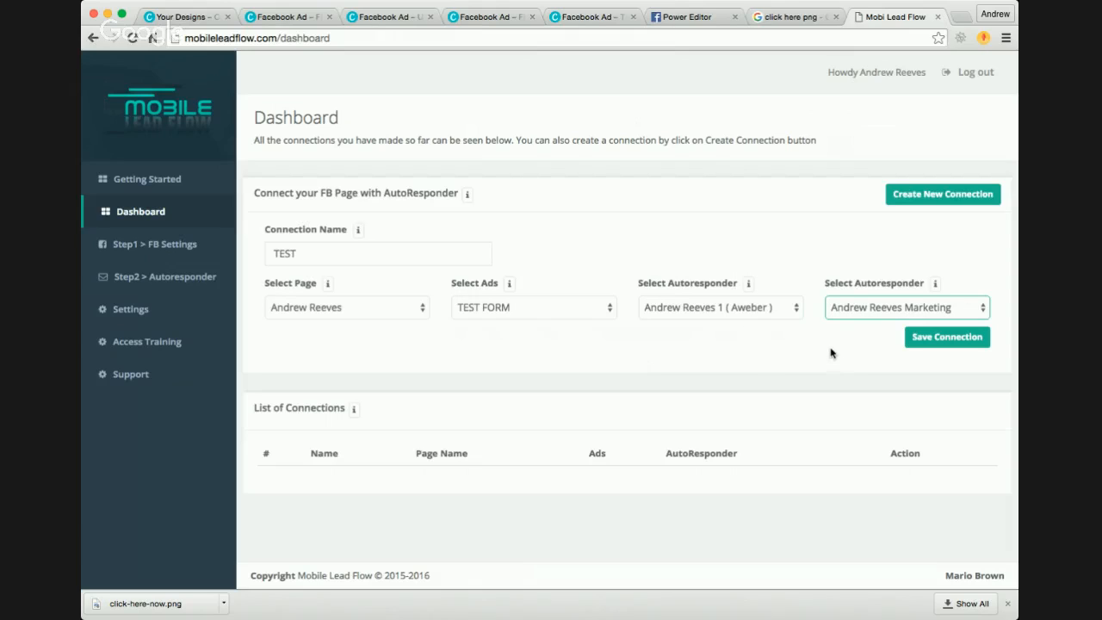
{"action": "left_click", "coordinate": [950, 341]}
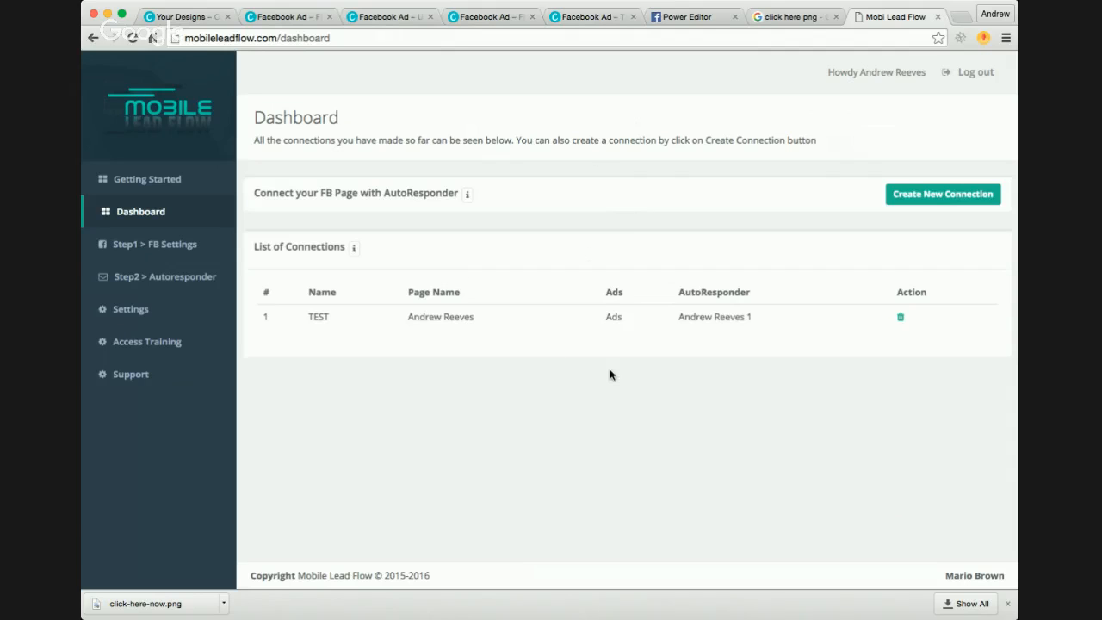
Step: Switch to Power Editor and open TEST AD SET from the TEST campaign in the ad set editor
{"action": "left_click", "coordinate": [707, 17]}
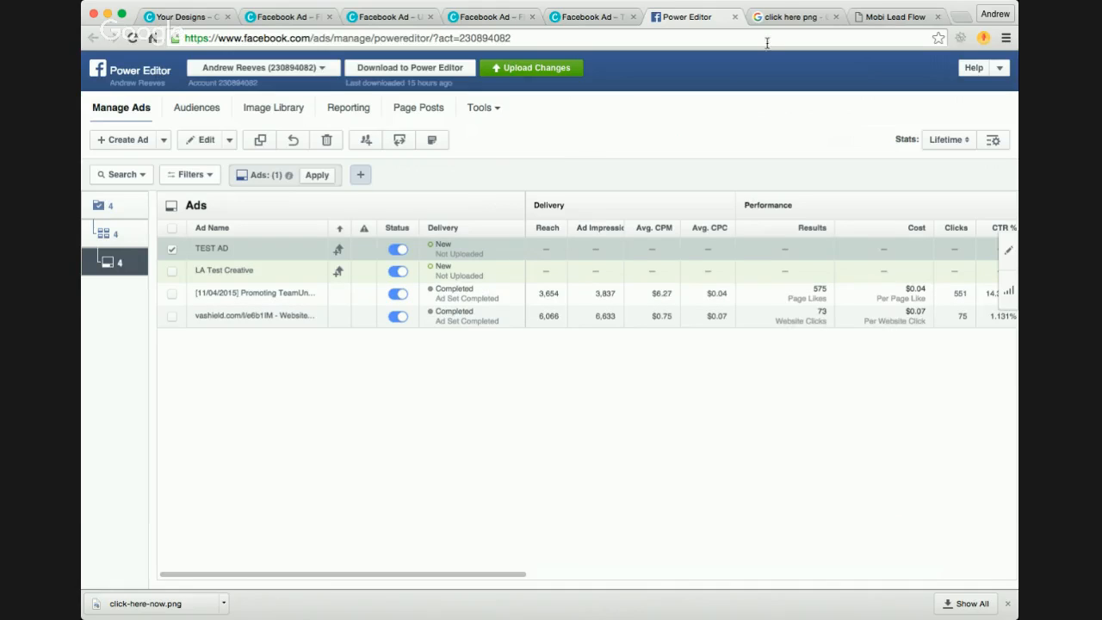
{"action": "left_click", "coordinate": [892, 17]}
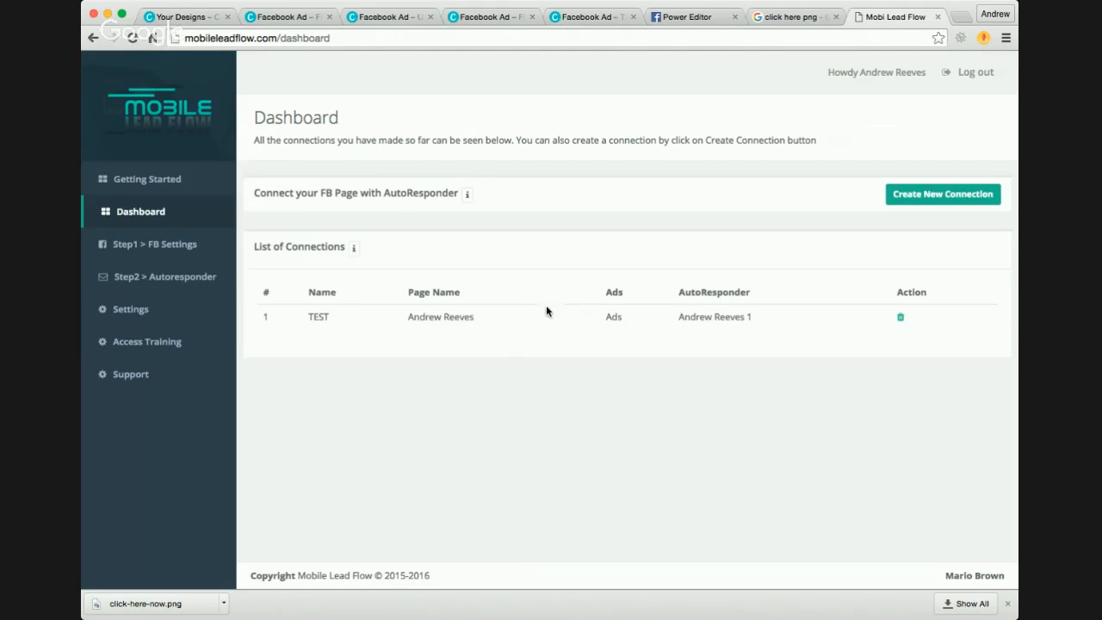
{"action": "left_click", "coordinate": [696, 17]}
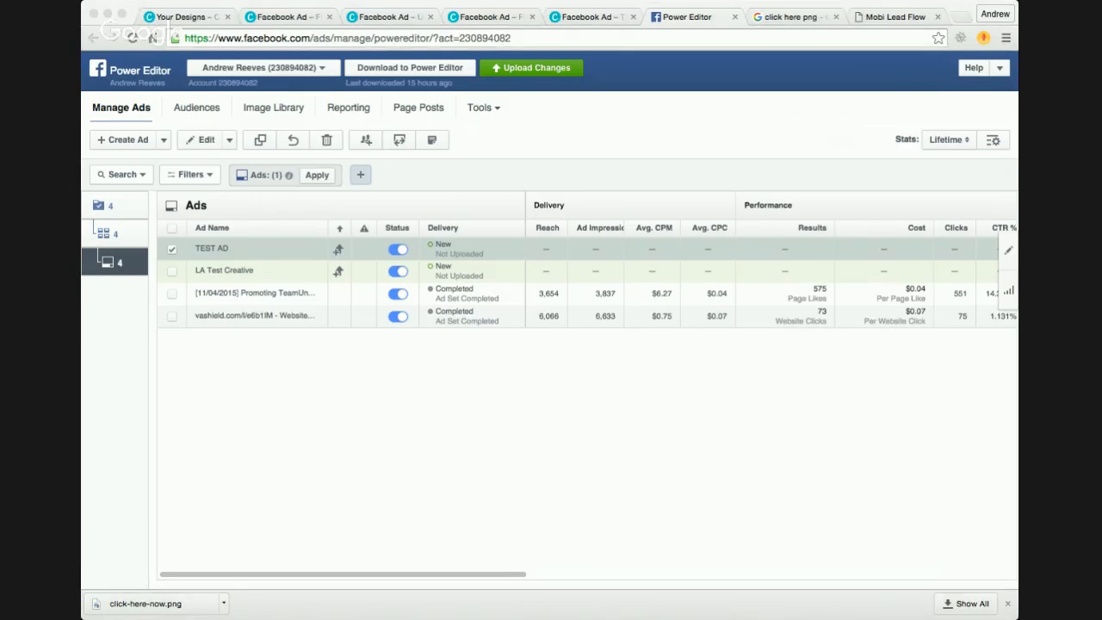
{"action": "left_click", "coordinate": [112, 331]}
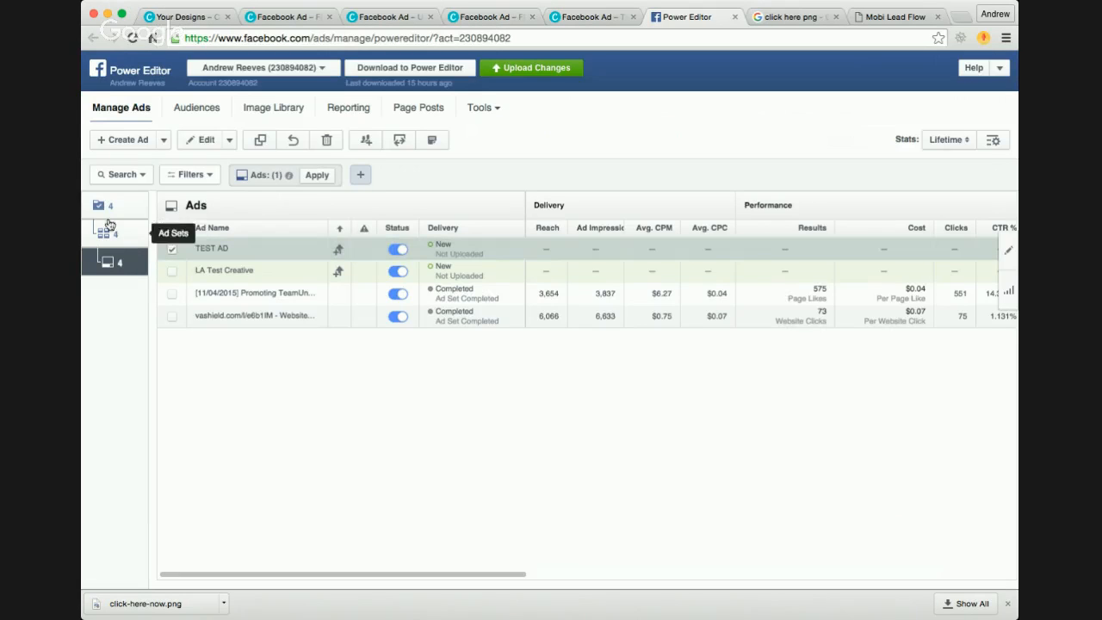
{"action": "left_click", "coordinate": [105, 207]}
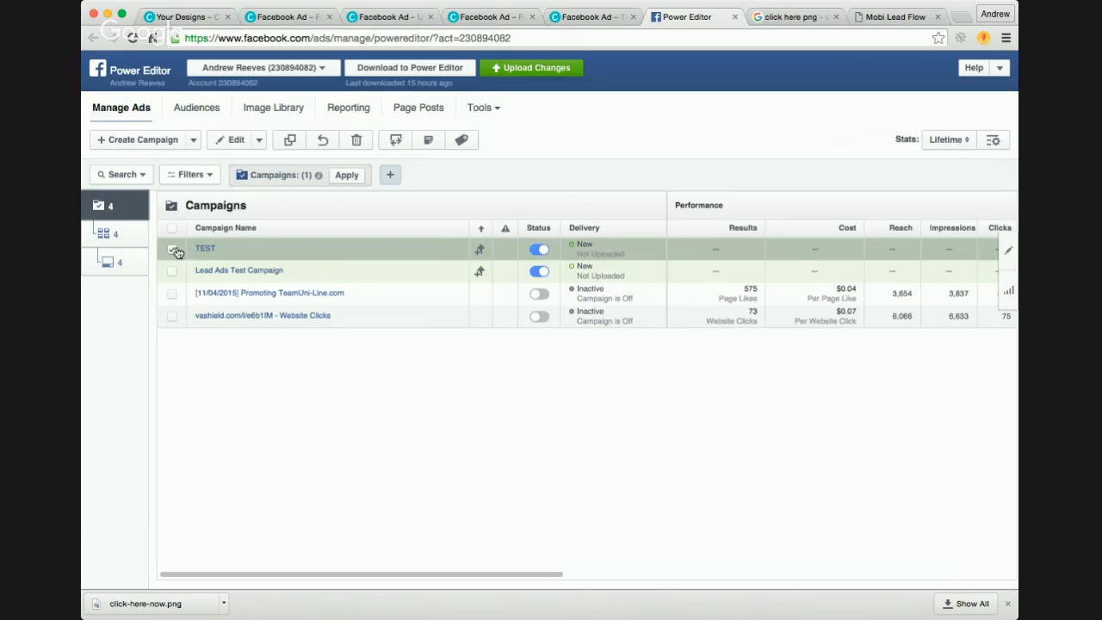
{"action": "left_click", "coordinate": [195, 248]}
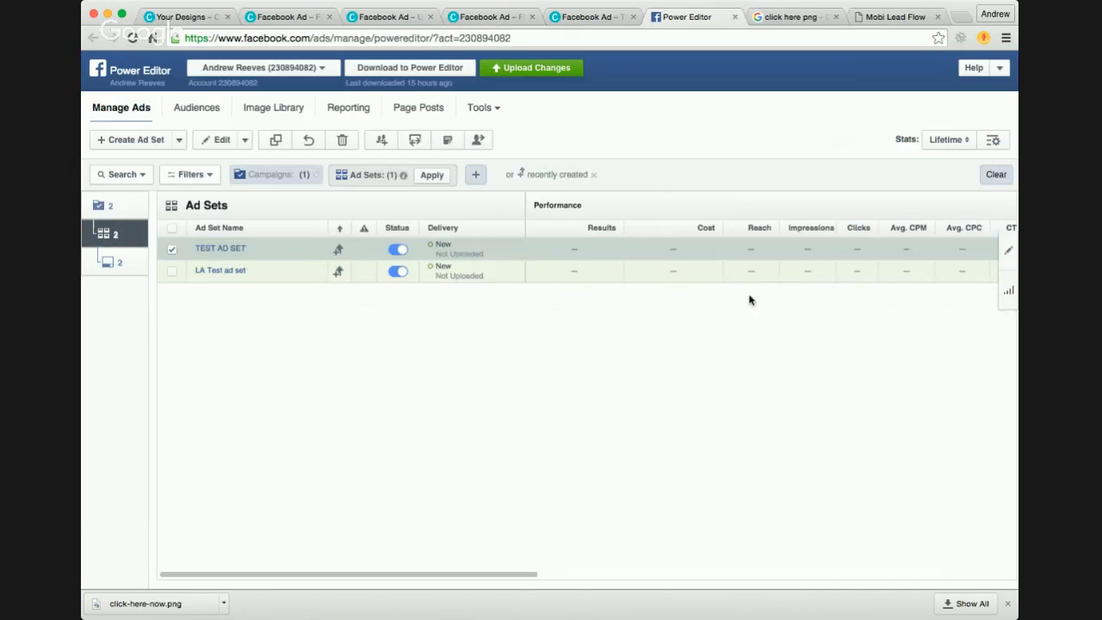
{"action": "left_click", "coordinate": [1007, 255]}
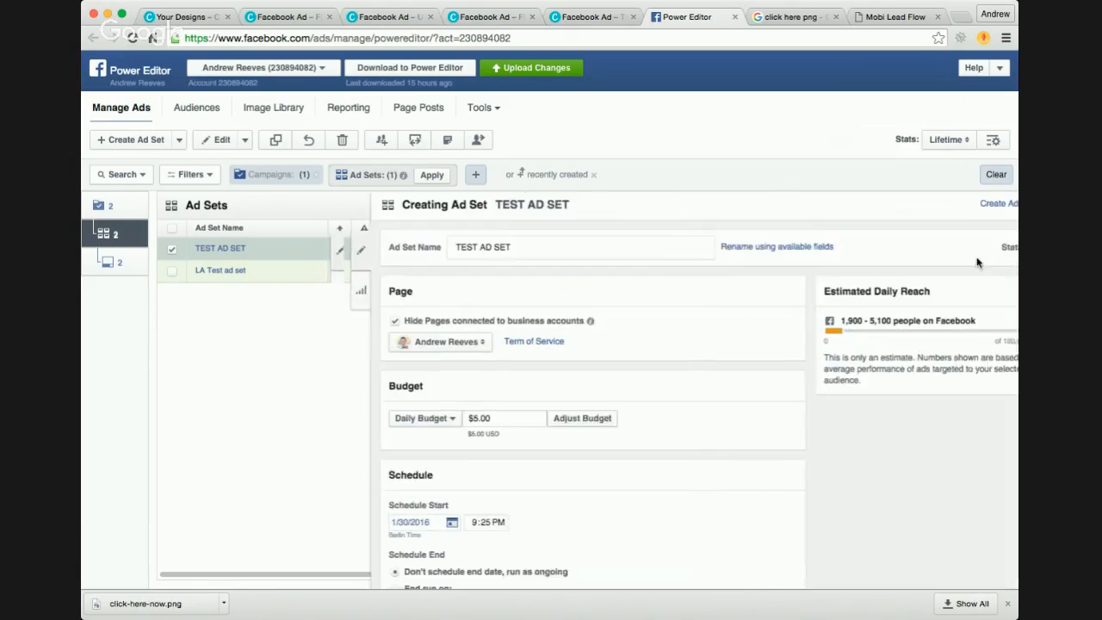
Step: Switch the ad set's budget from daily to a Lifetime Budget of $5.00
{"action": "scroll", "coordinate": [560, 343], "scroll_direction": "down", "scroll_amount": 3}
{"action": "scroll", "coordinate": [560, 343], "scroll_direction": "down", "scroll_amount": 5}
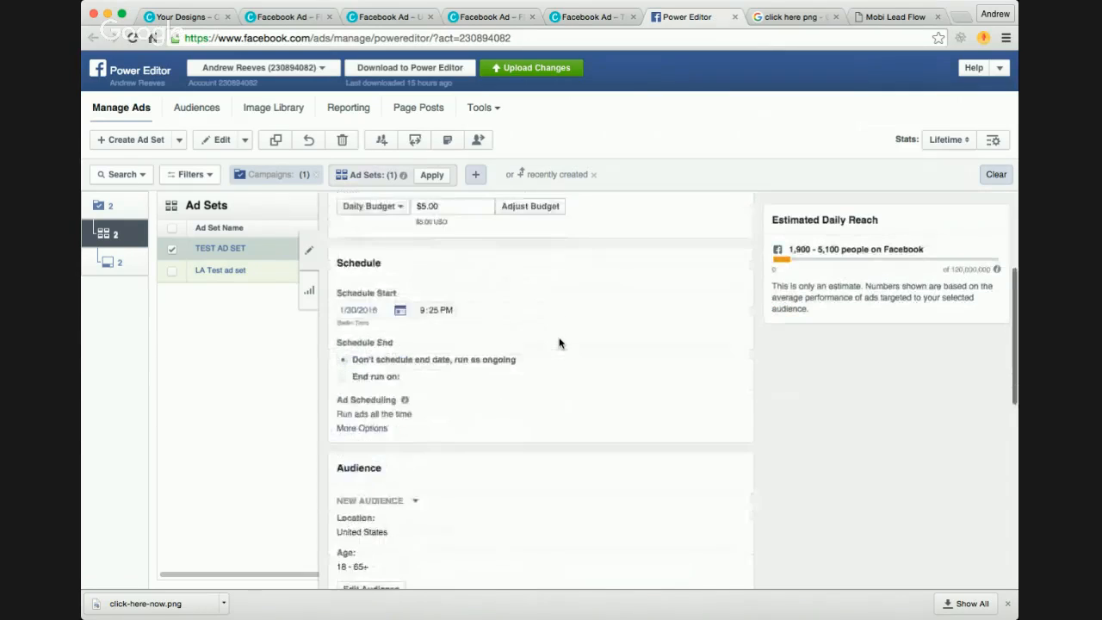
{"action": "scroll", "coordinate": [560, 343], "scroll_direction": "up", "scroll_amount": 5}
{"action": "scroll", "coordinate": [560, 342], "scroll_direction": "up", "scroll_amount": 3}
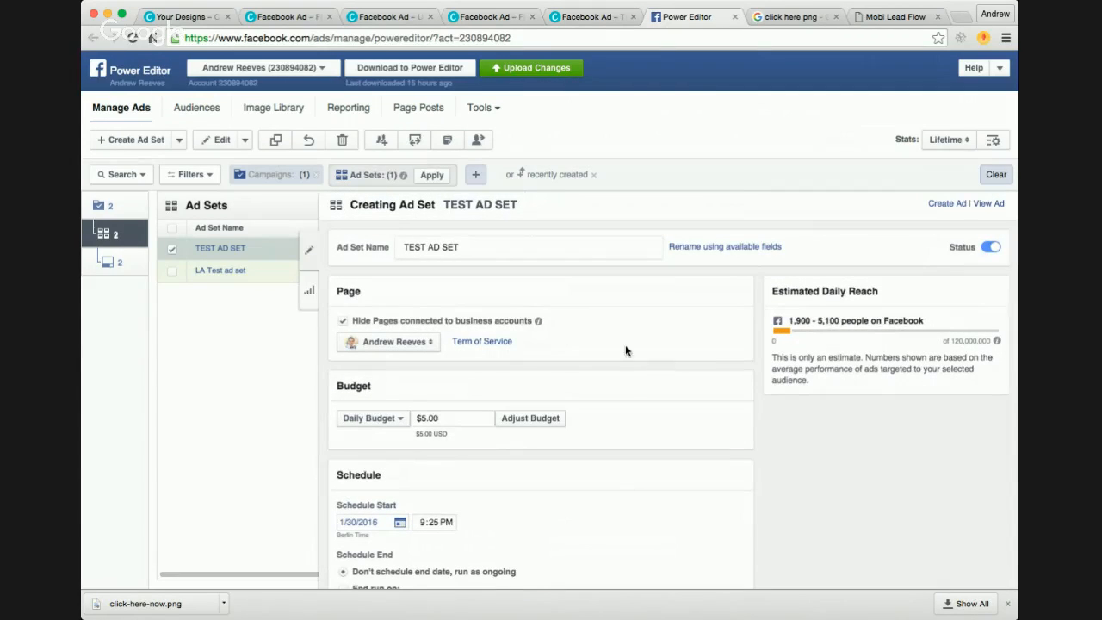
{"action": "scroll", "coordinate": [611, 332], "scroll_direction": "down", "scroll_amount": 1}
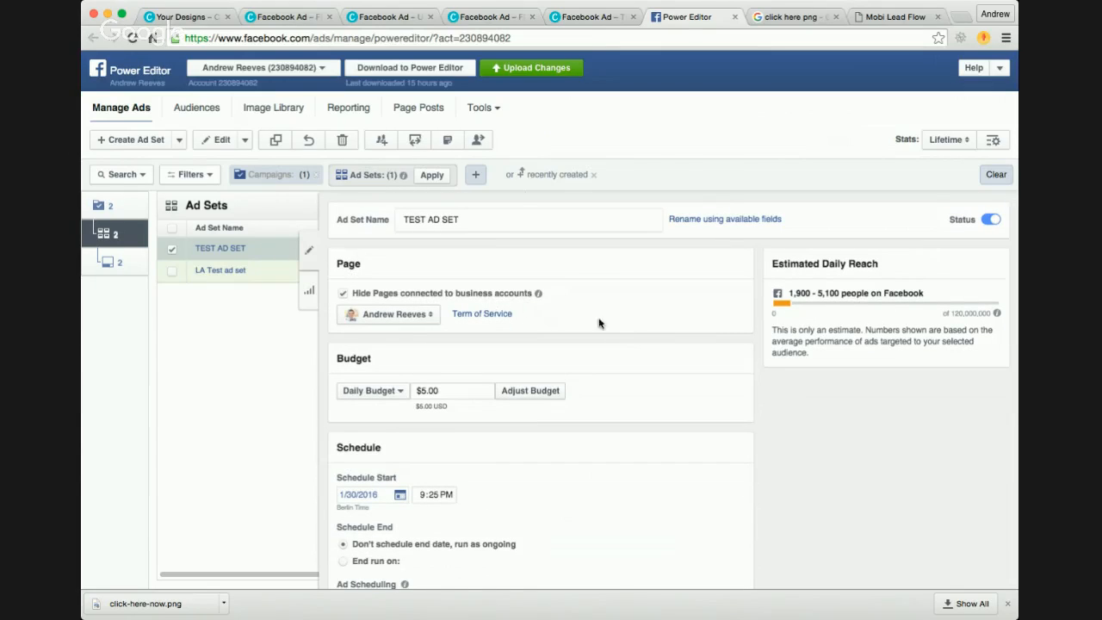
{"action": "scroll", "coordinate": [611, 332], "scroll_direction": "down", "scroll_amount": 4}
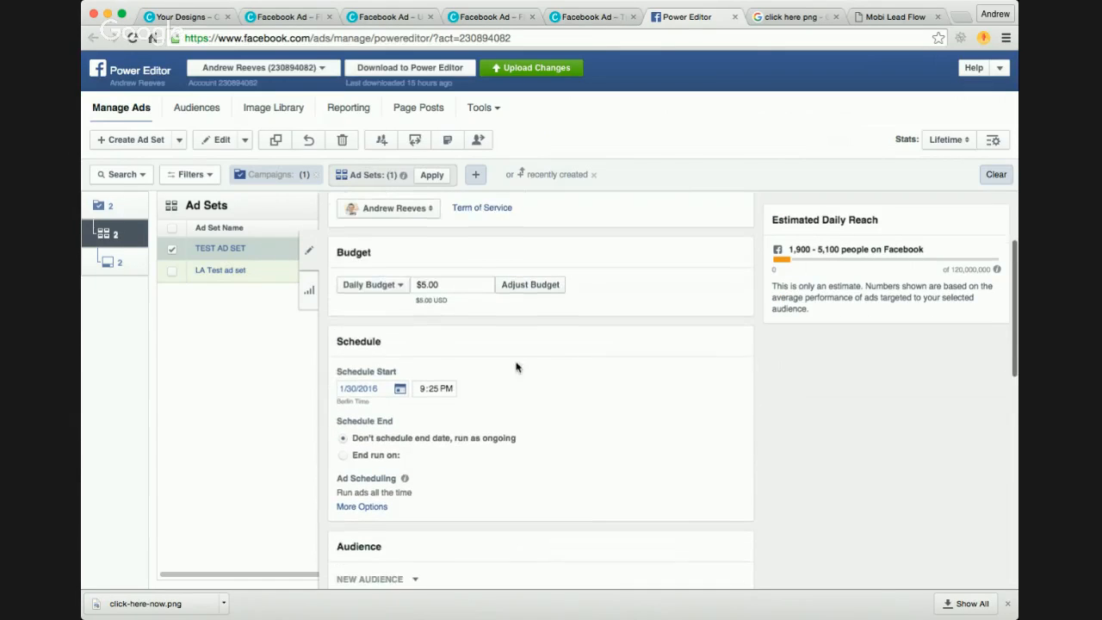
{"action": "left_click", "coordinate": [389, 291]}
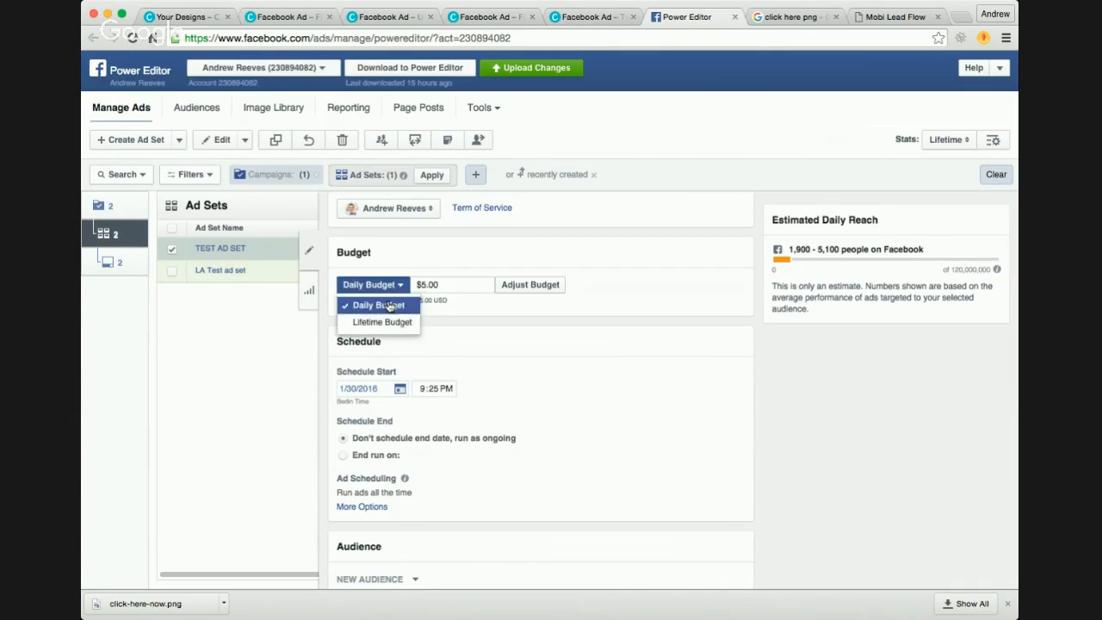
{"action": "left_click", "coordinate": [387, 322]}
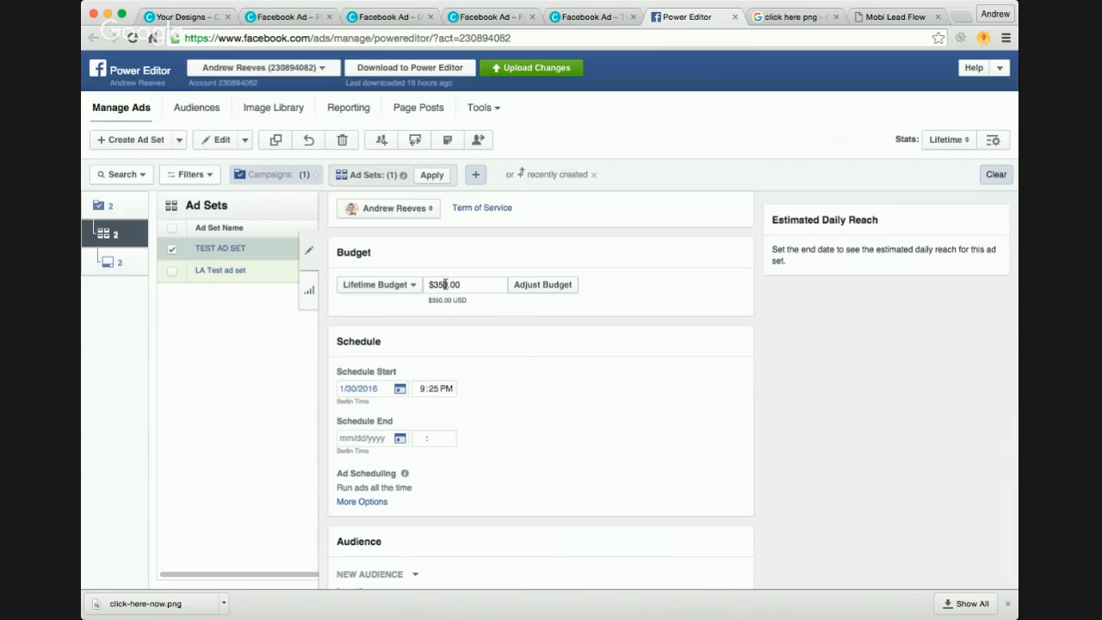
{"action": "key", "text": "BackSpace"}
{"action": "key", "text": "BackSpace"}
{"action": "key", "text": "BackSpace"}
{"action": "left_click", "coordinate": [438, 391]}
{"action": "left_click", "coordinate": [354, 401]}
Step: Expand the ad scheduling options and switch the schedule start time to 9:25 AM
{"action": "scroll", "coordinate": [479, 398], "scroll_direction": "down", "scroll_amount": 2}
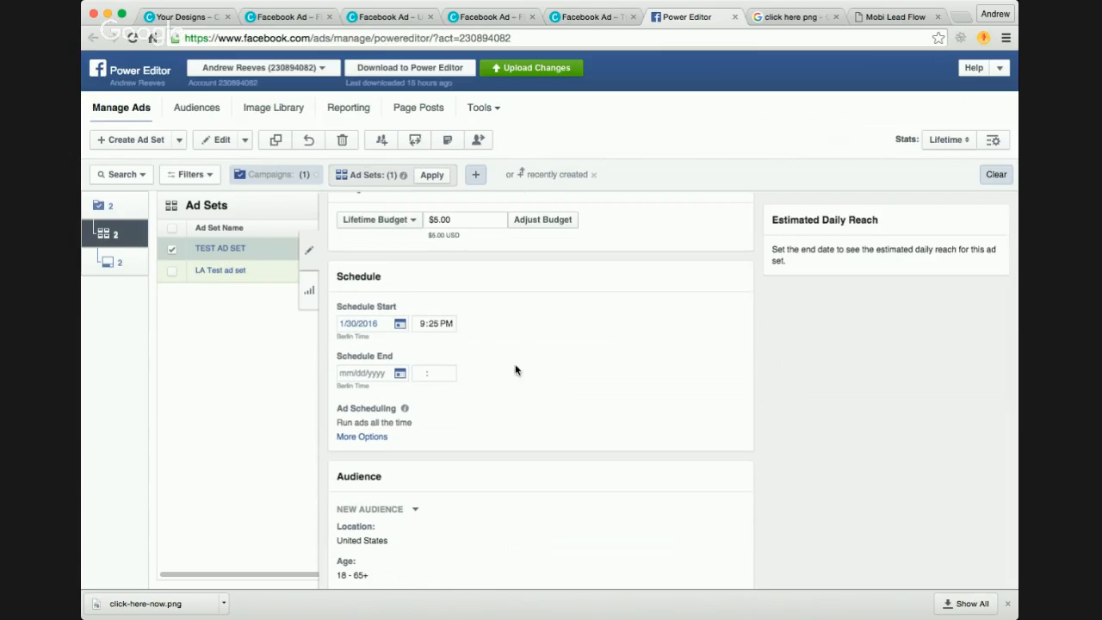
{"action": "left_click", "coordinate": [372, 438]}
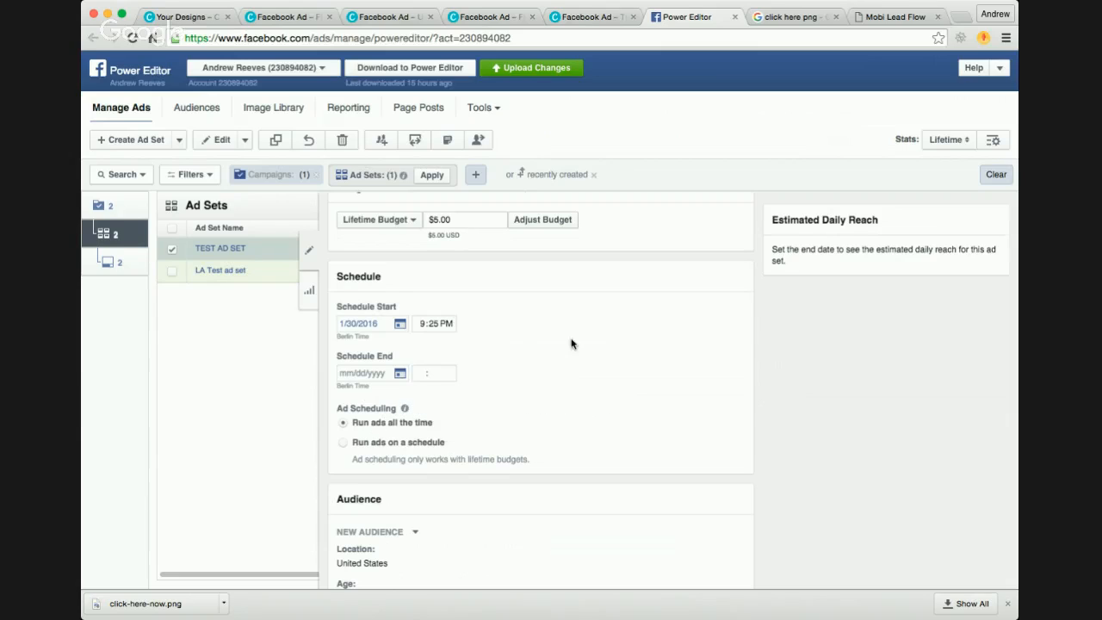
{"action": "left_click", "coordinate": [447, 323]}
{"action": "left_click", "coordinate": [446, 324]}
{"action": "left_click", "coordinate": [550, 324]}
Step: Search Google for "what time is it in berlin" in a new browser tab
{"action": "scroll", "coordinate": [500, 323], "scroll_direction": "down", "scroll_amount": 5}
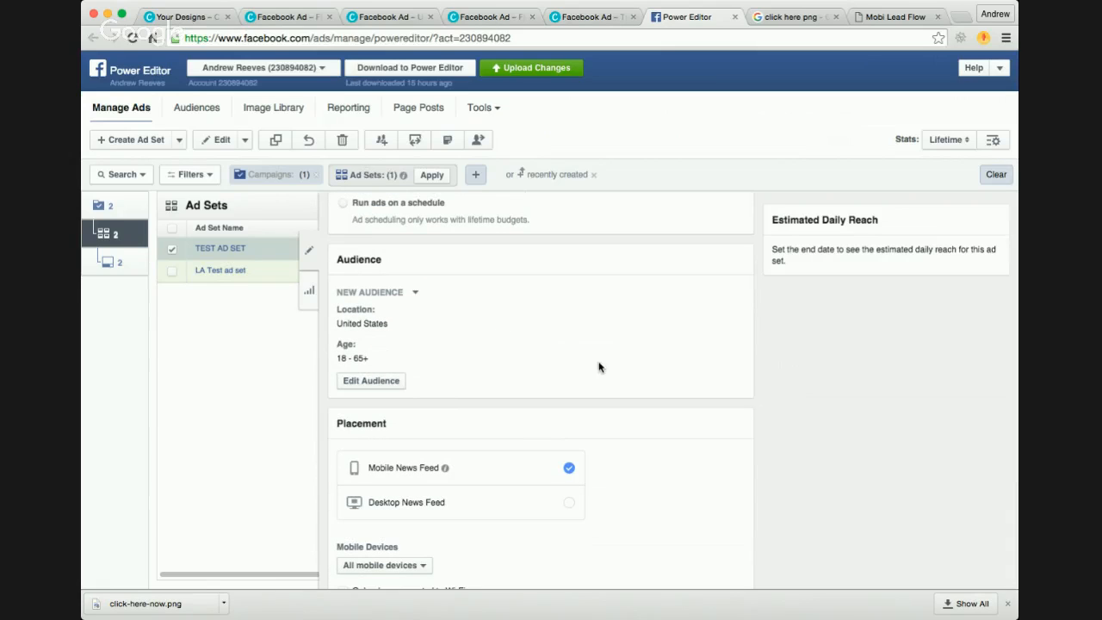
{"action": "scroll", "coordinate": [598, 367], "scroll_direction": "down", "scroll_amount": 6}
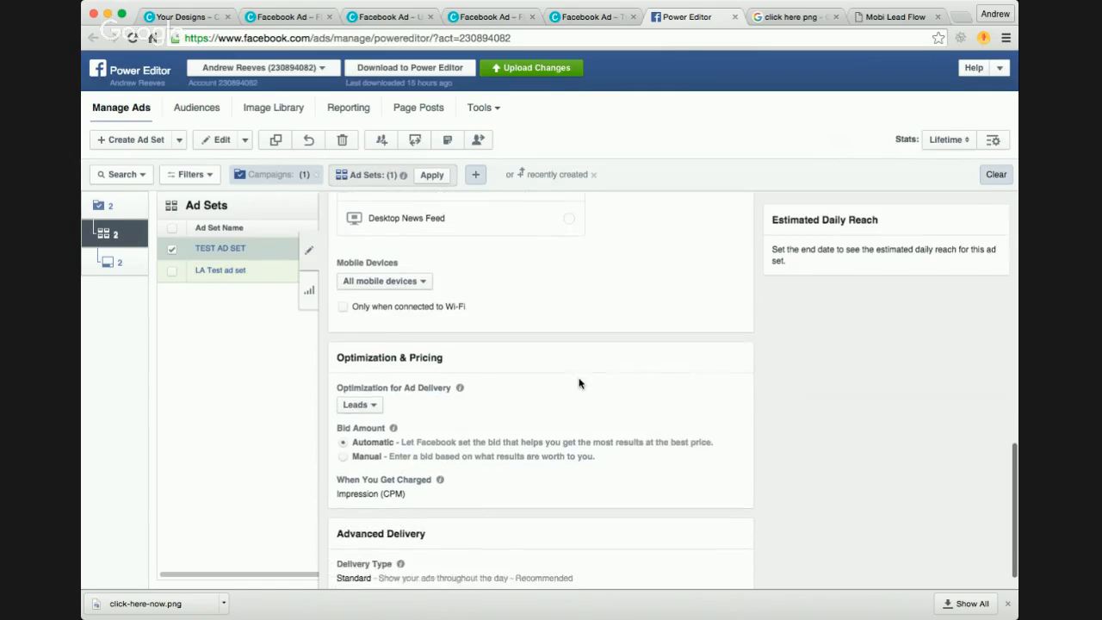
{"action": "scroll", "coordinate": [586, 358], "scroll_direction": "up", "scroll_amount": 5}
{"action": "scroll", "coordinate": [586, 357], "scroll_direction": "up", "scroll_amount": 6}
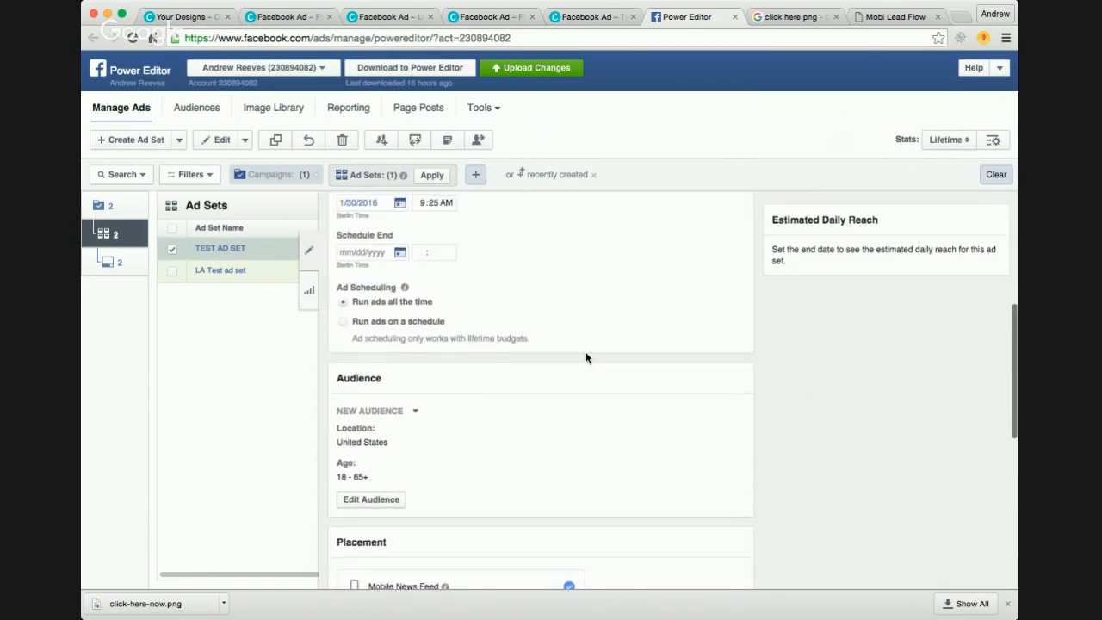
{"action": "scroll", "coordinate": [549, 288], "scroll_direction": "up", "scroll_amount": 1}
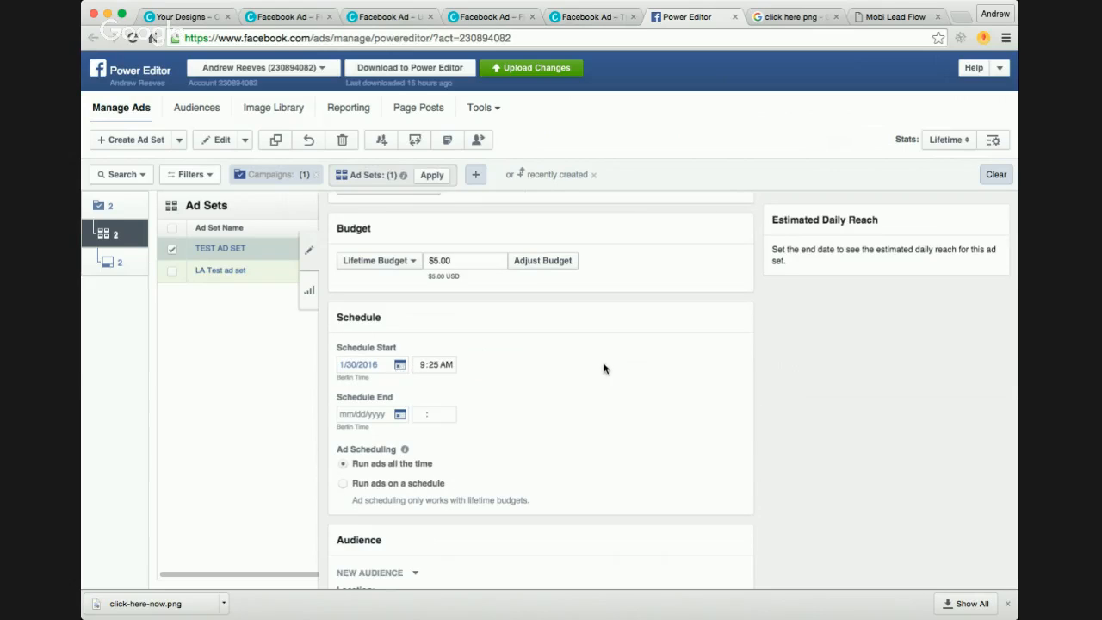
{"action": "key", "text": "super+t"}
{"action": "type", "text": "what "}
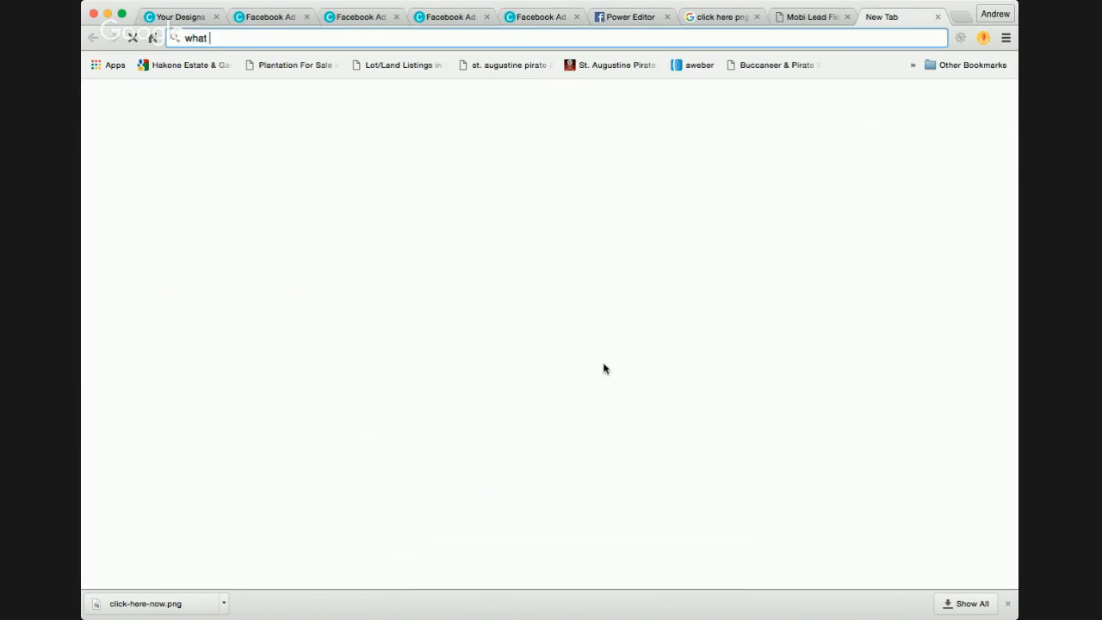
{"action": "type", "text": "time is it in berlin"}
{"action": "key", "text": "Return"}
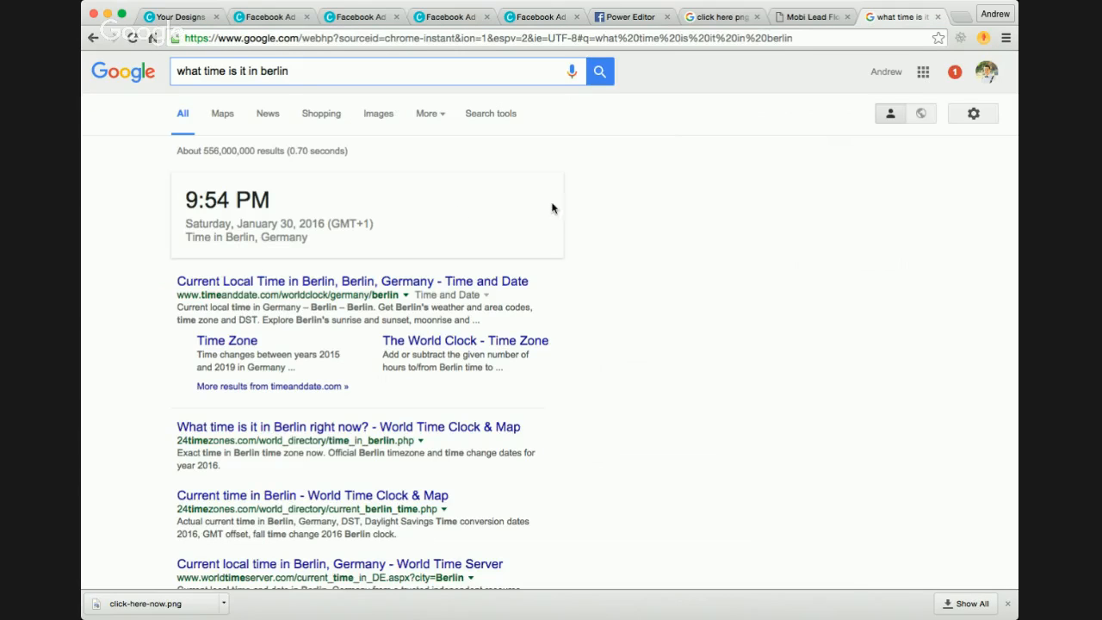
Step: Return to Power Editor and set the ad set's schedule start time to 10:00 PM
{"action": "left_click", "coordinate": [812, 18]}
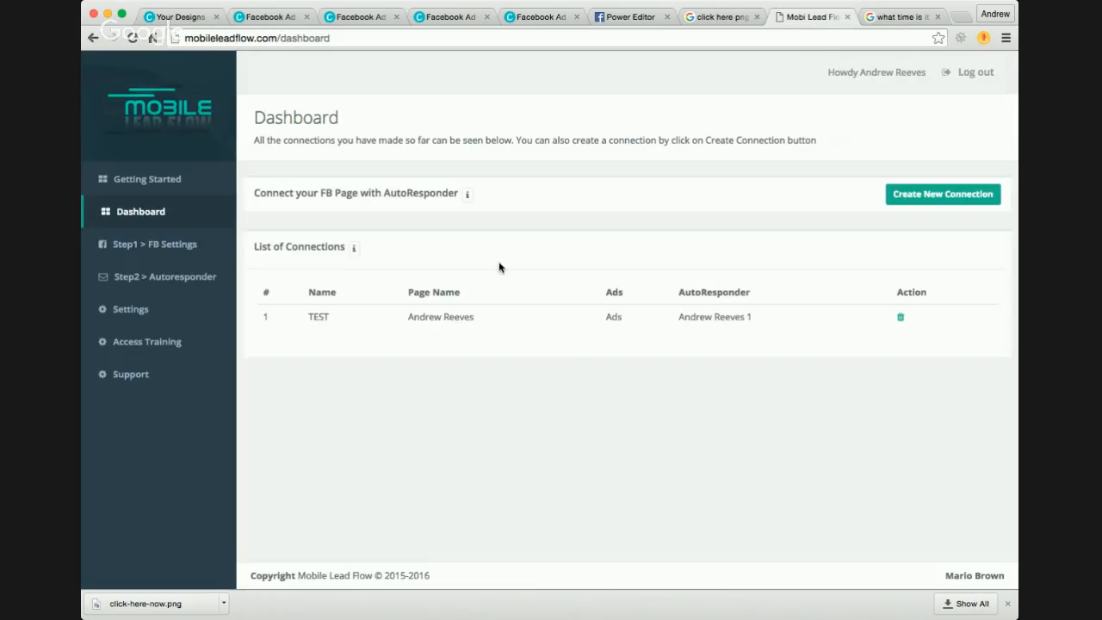
{"action": "left_click", "coordinate": [634, 18]}
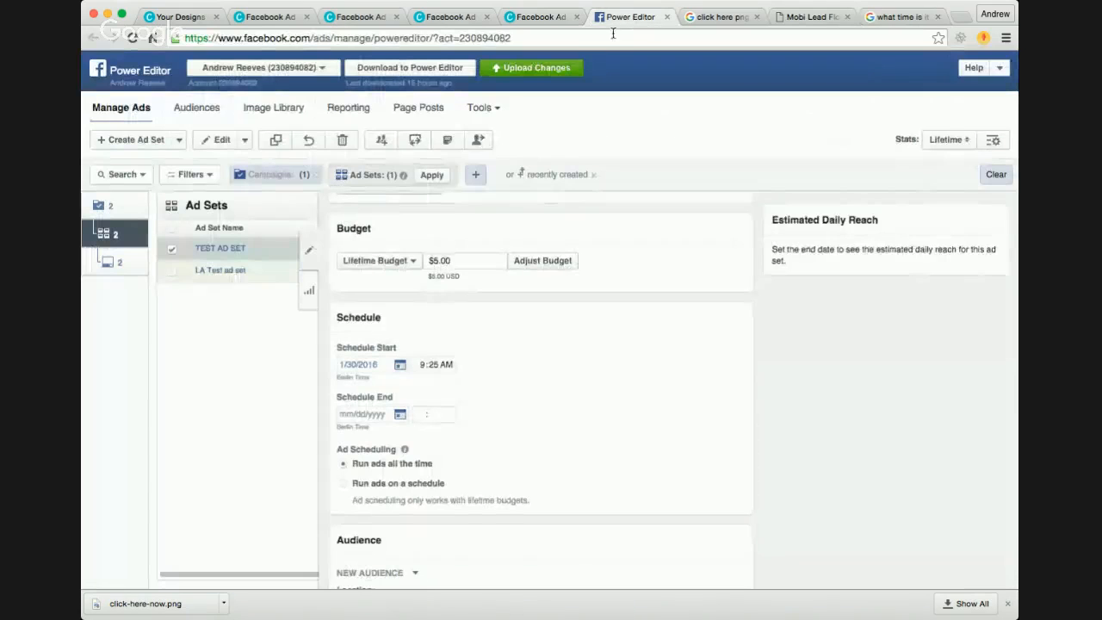
{"action": "left_click", "coordinate": [437, 366]}
{"action": "left_click", "coordinate": [446, 366]}
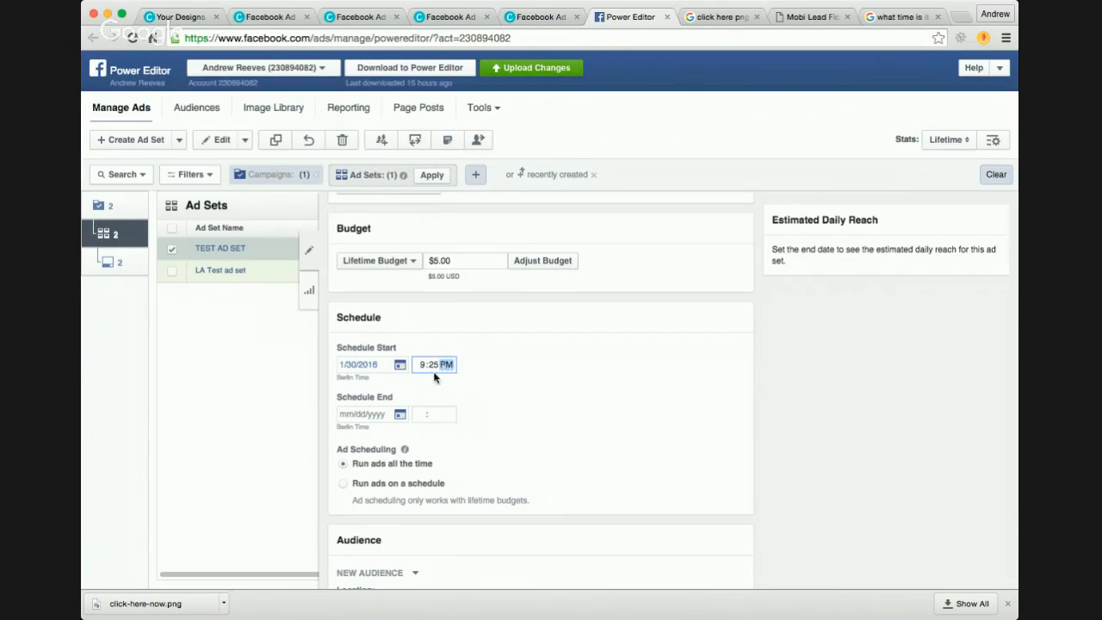
{"action": "left_click", "coordinate": [434, 366]}
{"action": "key", "text": "shift+Tab"}
{"action": "type", "text": "10:00 PM"}
{"action": "left_click", "coordinate": [572, 365]}
Step: Set the ad set's schedule end to 1/31/2016 at 10:00 PM
{"action": "left_click", "coordinate": [399, 415]}
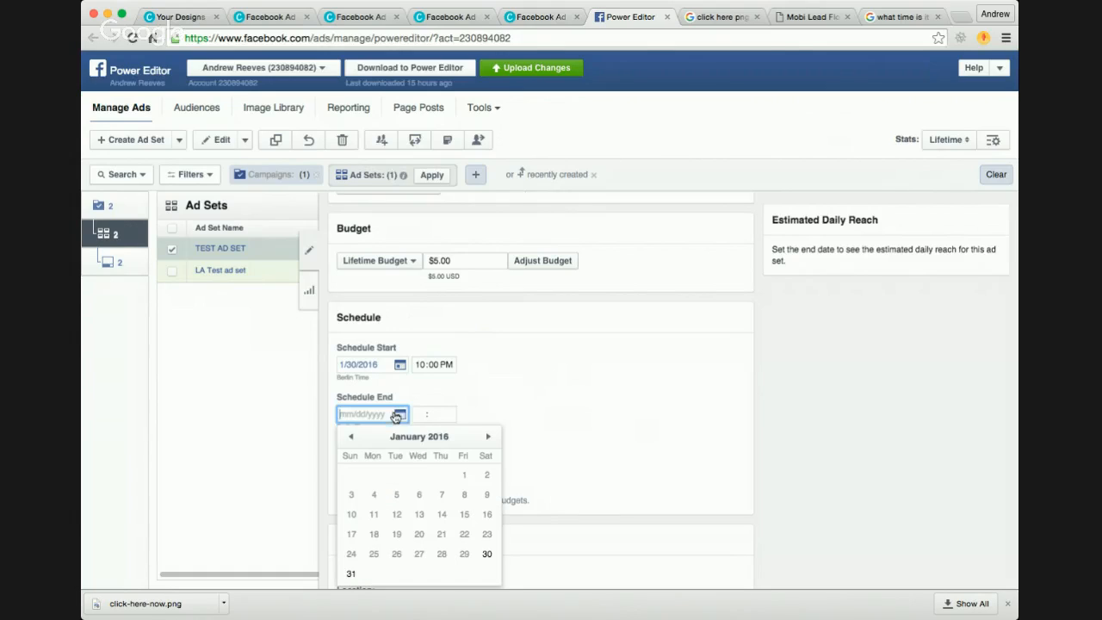
{"action": "left_click", "coordinate": [351, 574]}
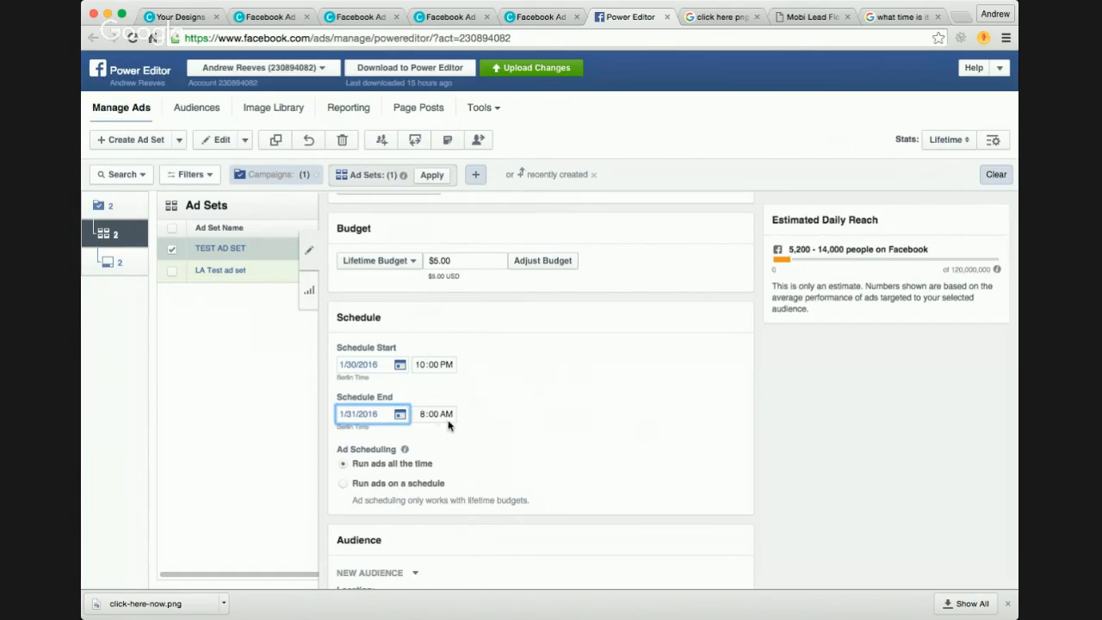
{"action": "left_click", "coordinate": [425, 415]}
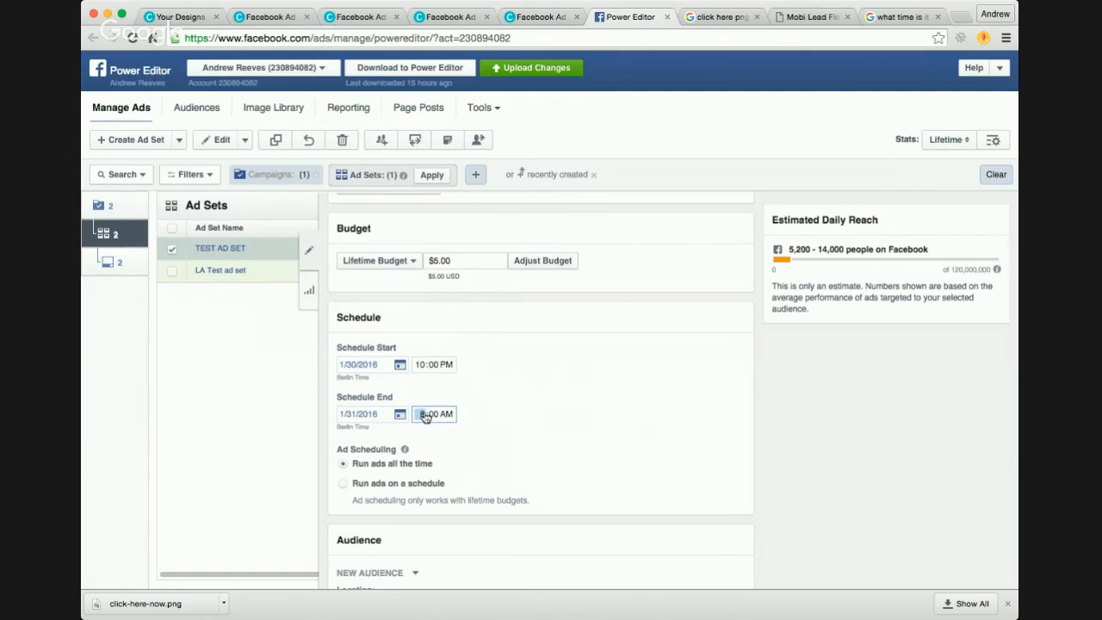
{"action": "key", "text": "Tab"}
{"action": "key", "text": "Tab"}
{"action": "key", "text": "p"}
{"action": "left_click", "coordinate": [578, 382]}
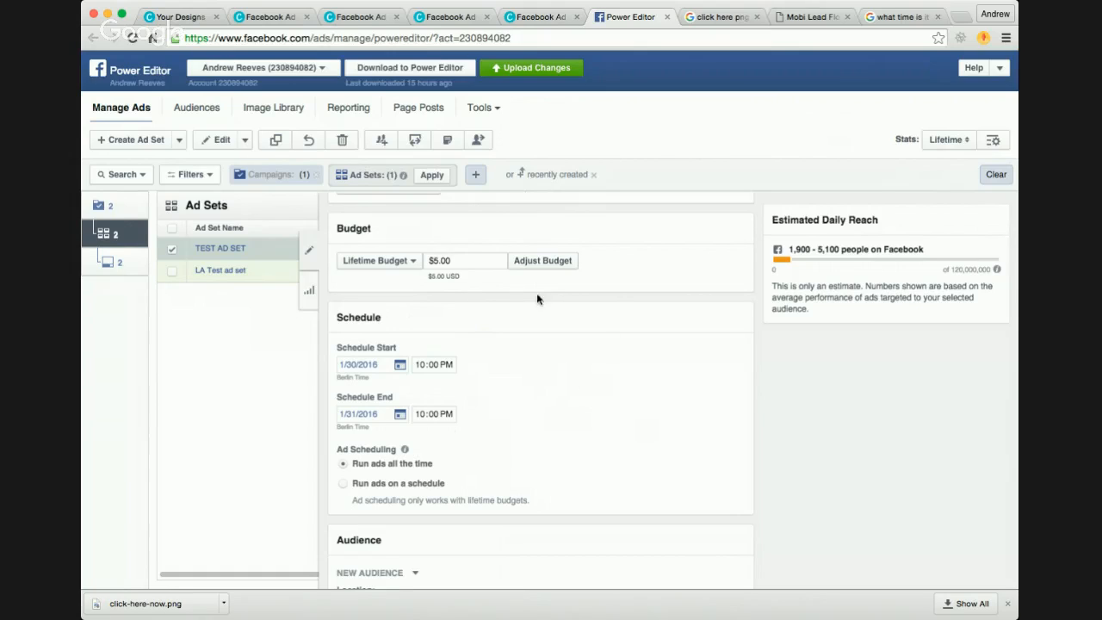
Step: Review the ad set's schedule, audience, placement, optimization and pricing, and delivery settings
{"action": "scroll", "coordinate": [611, 343], "scroll_direction": "up", "scroll_amount": 1}
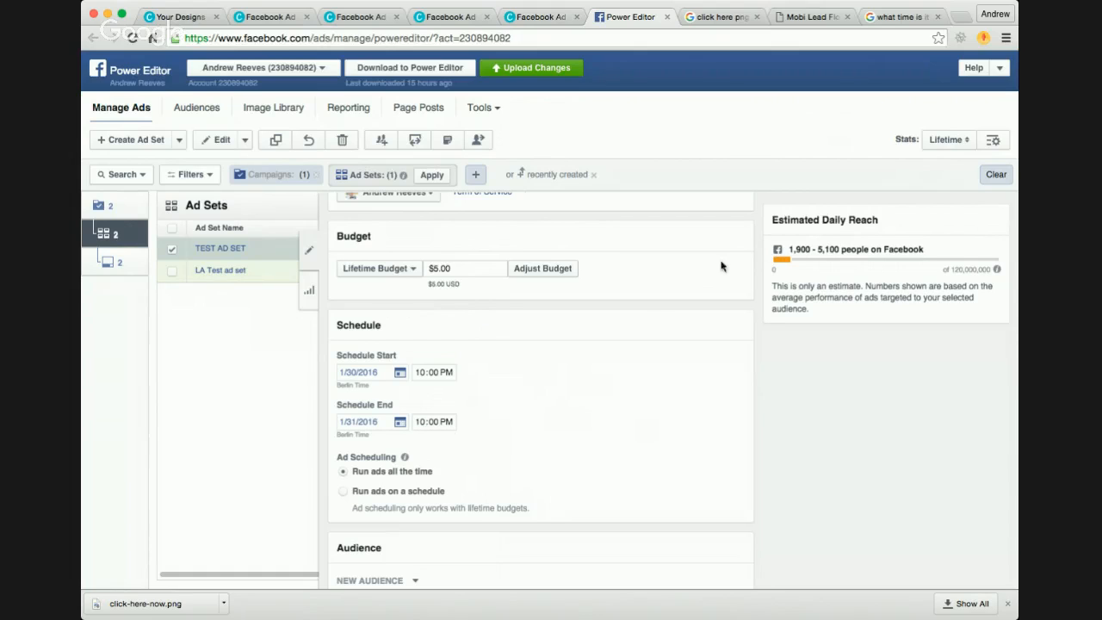
{"action": "scroll", "coordinate": [615, 357], "scroll_direction": "down", "scroll_amount": 3}
{"action": "scroll", "coordinate": [615, 355], "scroll_direction": "down", "scroll_amount": 3}
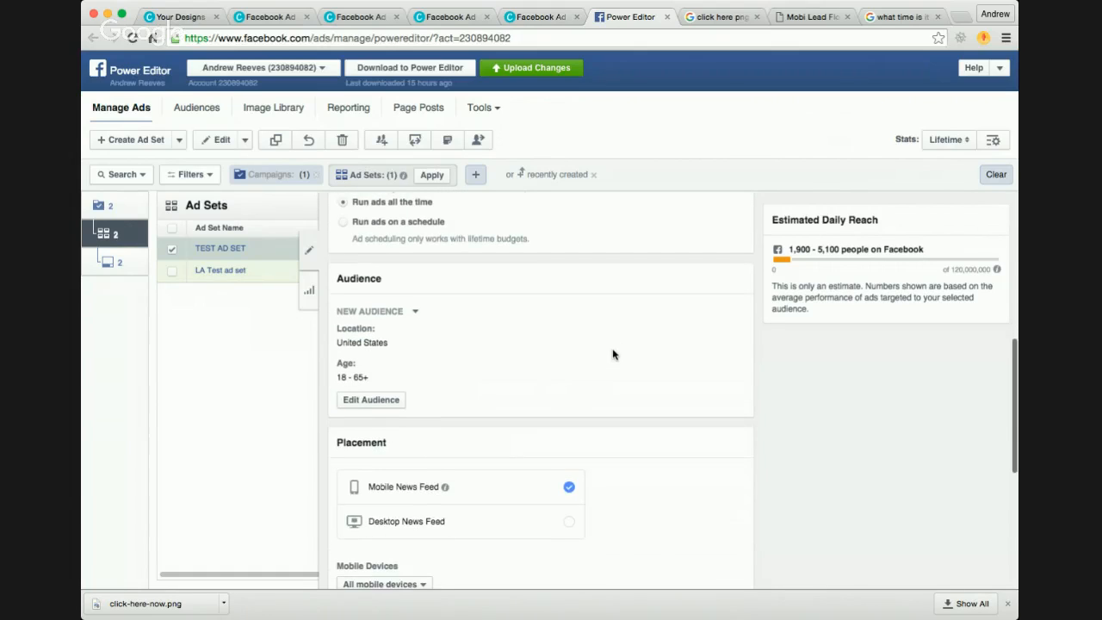
{"action": "scroll", "coordinate": [602, 345], "scroll_direction": "down", "scroll_amount": 2}
{"action": "scroll", "coordinate": [601, 345], "scroll_direction": "down", "scroll_amount": 5}
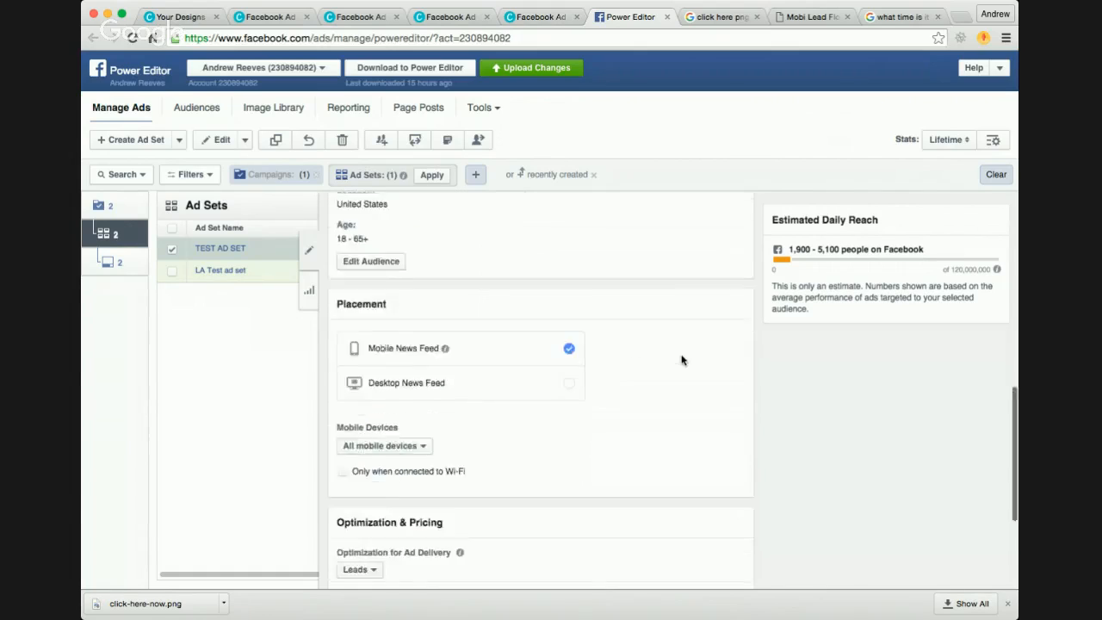
{"action": "scroll", "coordinate": [636, 353], "scroll_direction": "down", "scroll_amount": 2}
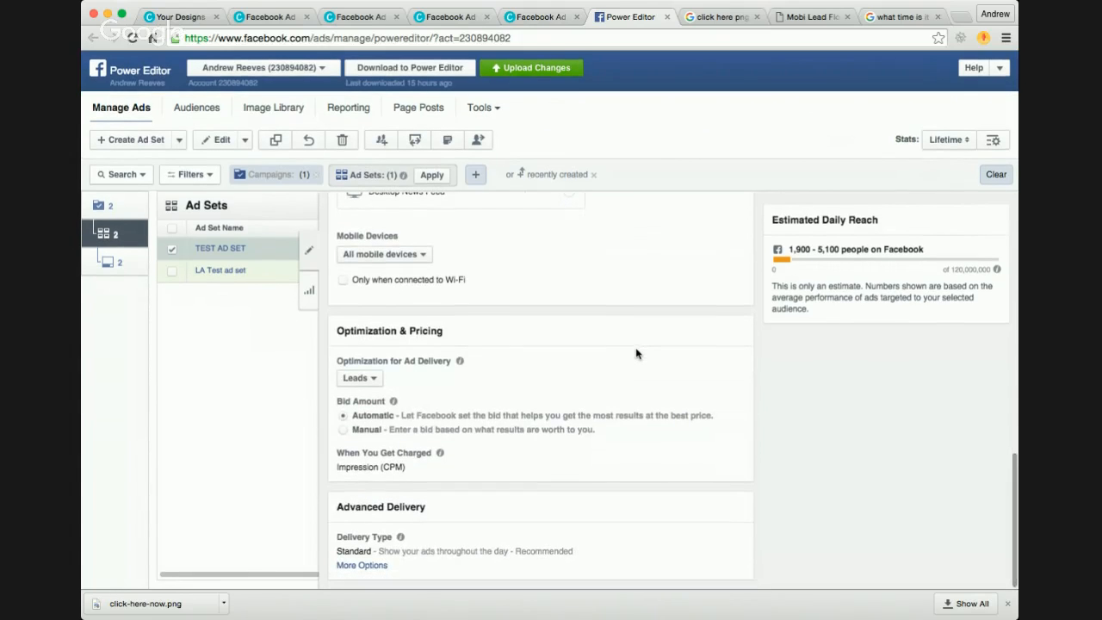
{"action": "scroll", "coordinate": [658, 379], "scroll_direction": "up", "scroll_amount": 10}
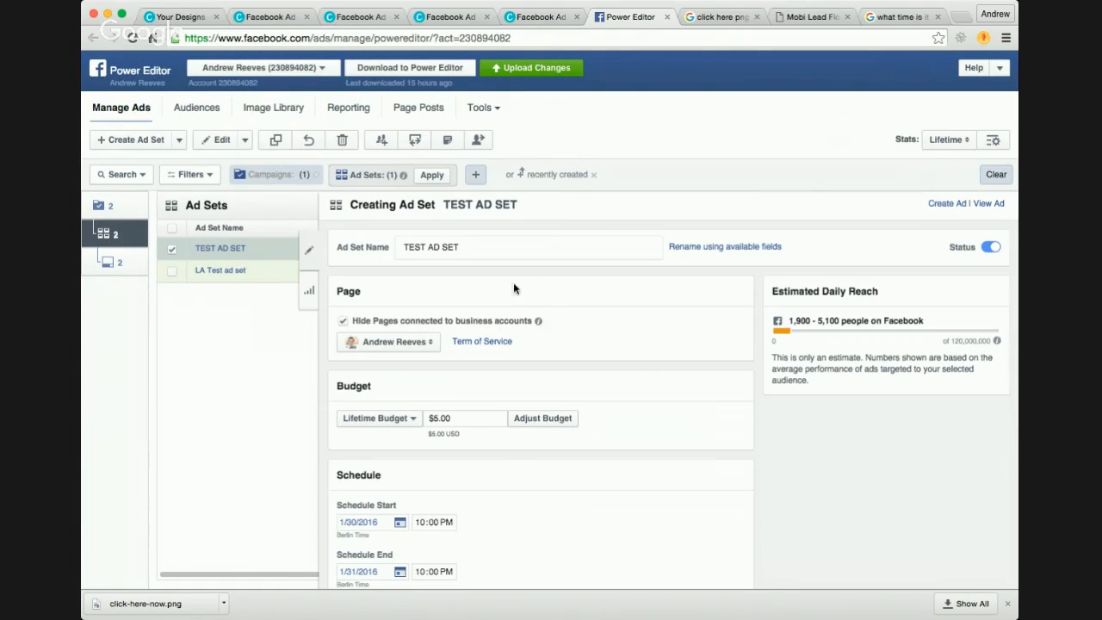
Step: Open TEST AD at the ad level and review its lead form, creative text, image, call to action, tracking and preview
{"action": "left_click", "coordinate": [98, 261]}
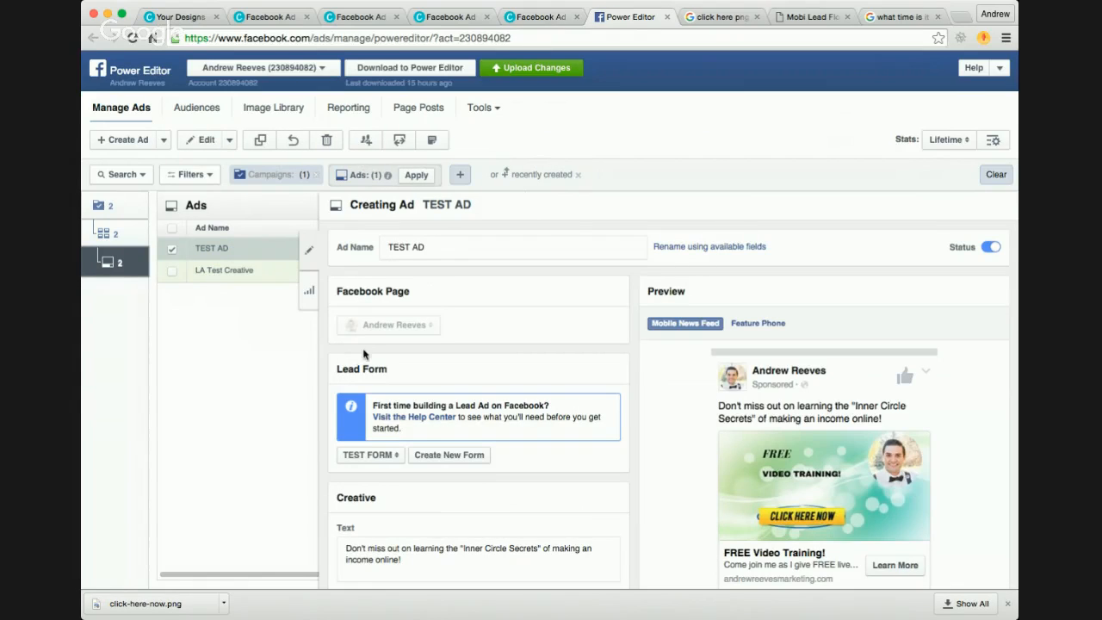
{"action": "scroll", "coordinate": [601, 359], "scroll_direction": "down", "scroll_amount": 2}
{"action": "scroll", "coordinate": [601, 359], "scroll_direction": "down", "scroll_amount": 1}
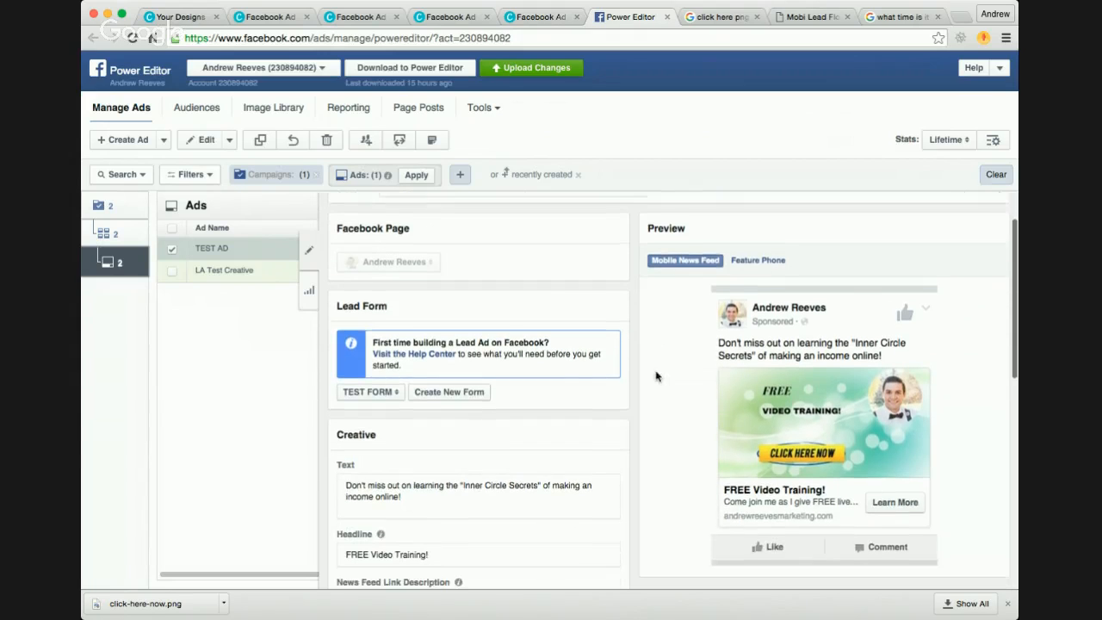
{"action": "scroll", "coordinate": [651, 390], "scroll_direction": "down", "scroll_amount": 1}
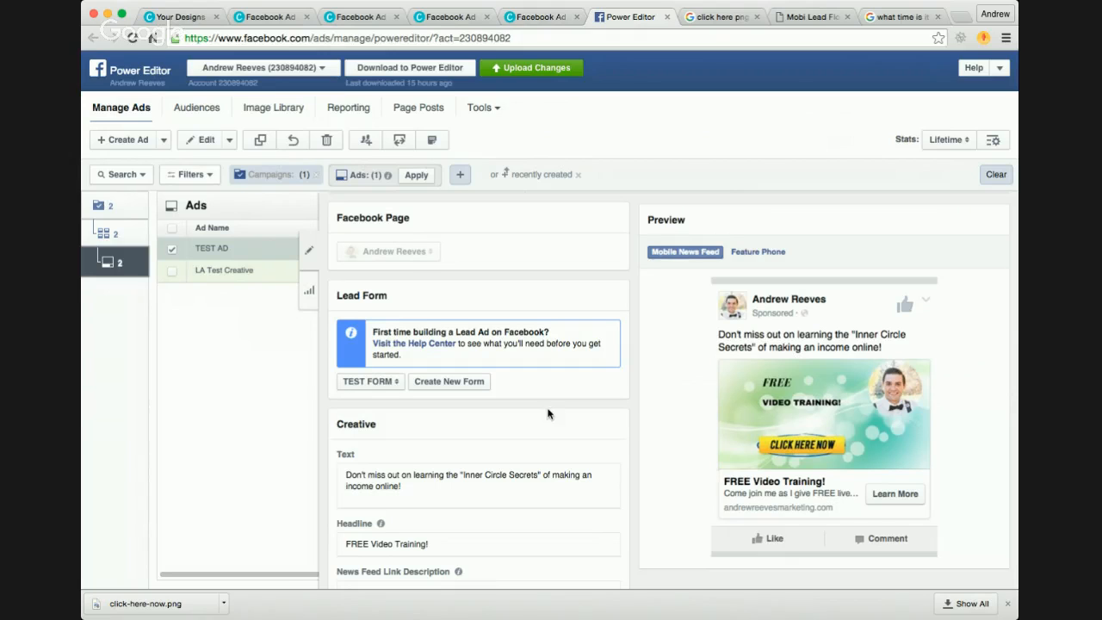
{"action": "scroll", "coordinate": [548, 414], "scroll_direction": "down", "scroll_amount": 1}
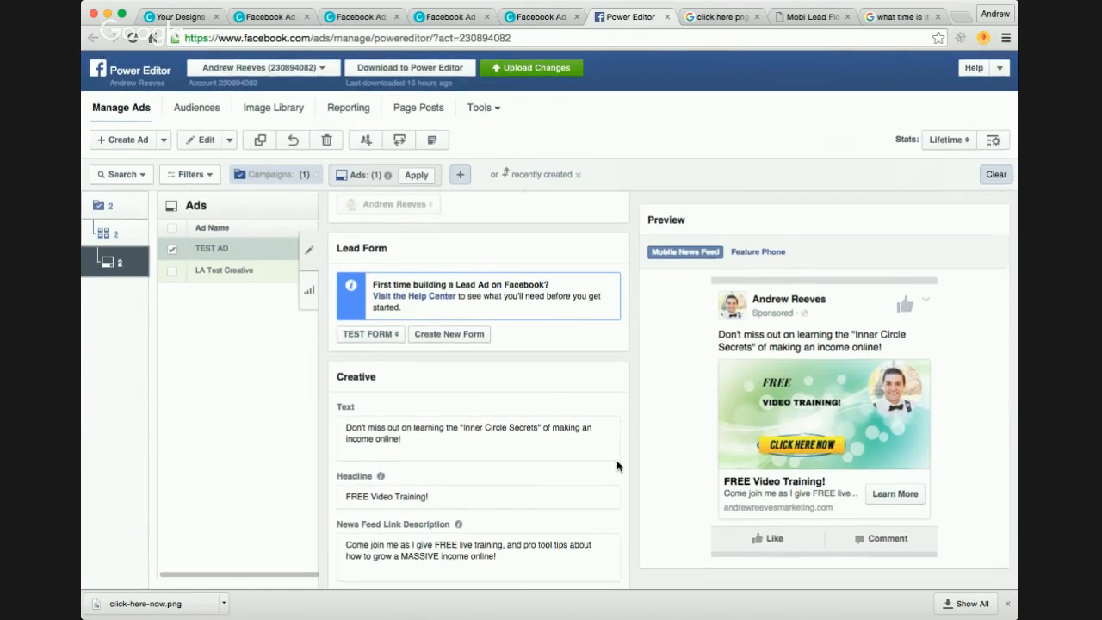
{"action": "scroll", "coordinate": [617, 460], "scroll_direction": "down", "scroll_amount": 5}
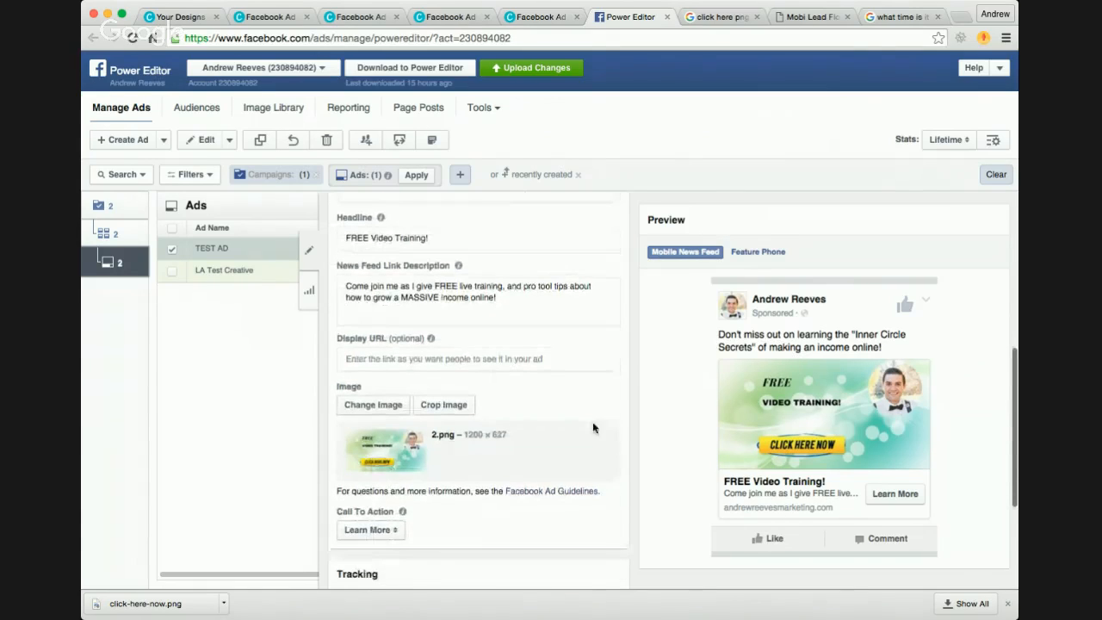
{"action": "scroll", "coordinate": [592, 428], "scroll_direction": "down", "scroll_amount": 4}
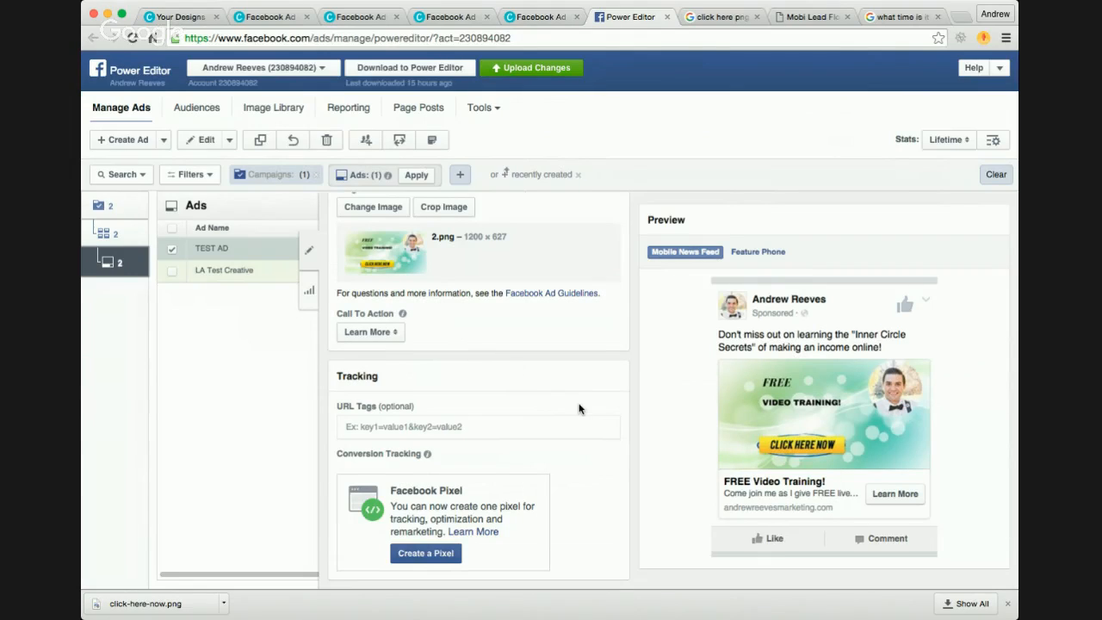
{"action": "scroll", "coordinate": [528, 362], "scroll_direction": "up", "scroll_amount": 7}
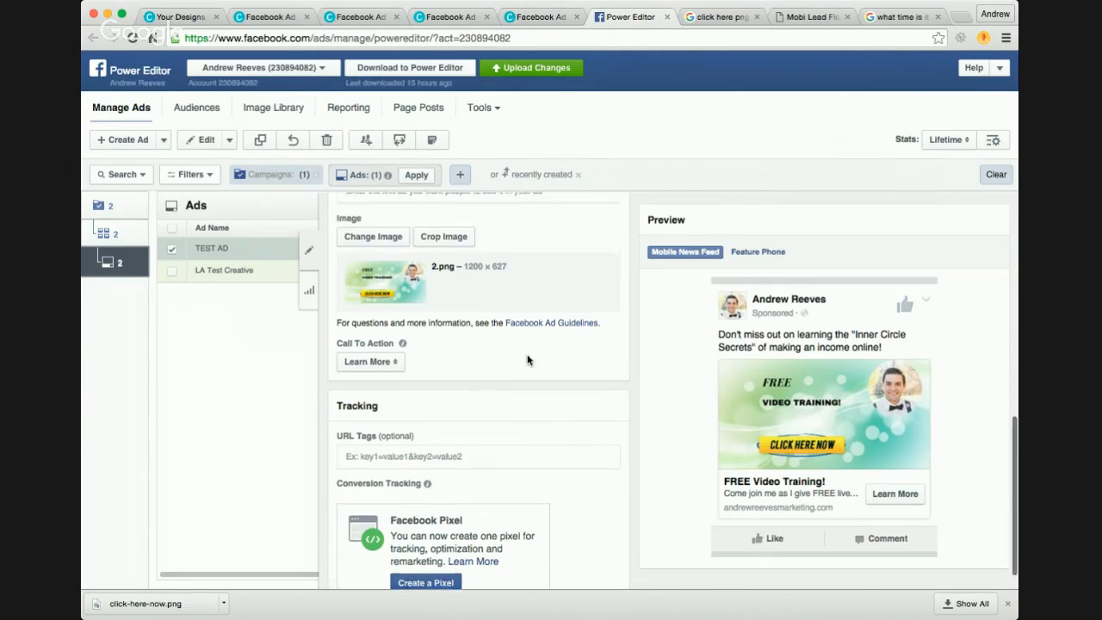
{"action": "scroll", "coordinate": [528, 360], "scroll_direction": "up", "scroll_amount": 5}
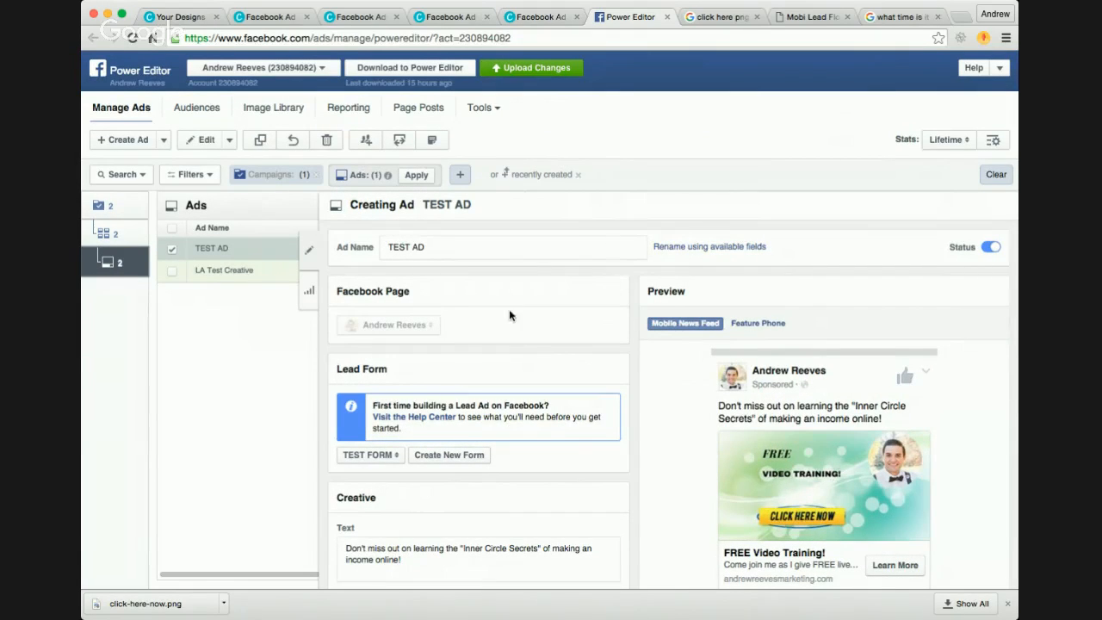
Step: Close the TEST AD editor and apply the filter for the selected ad
{"action": "left_click", "coordinate": [308, 249]}
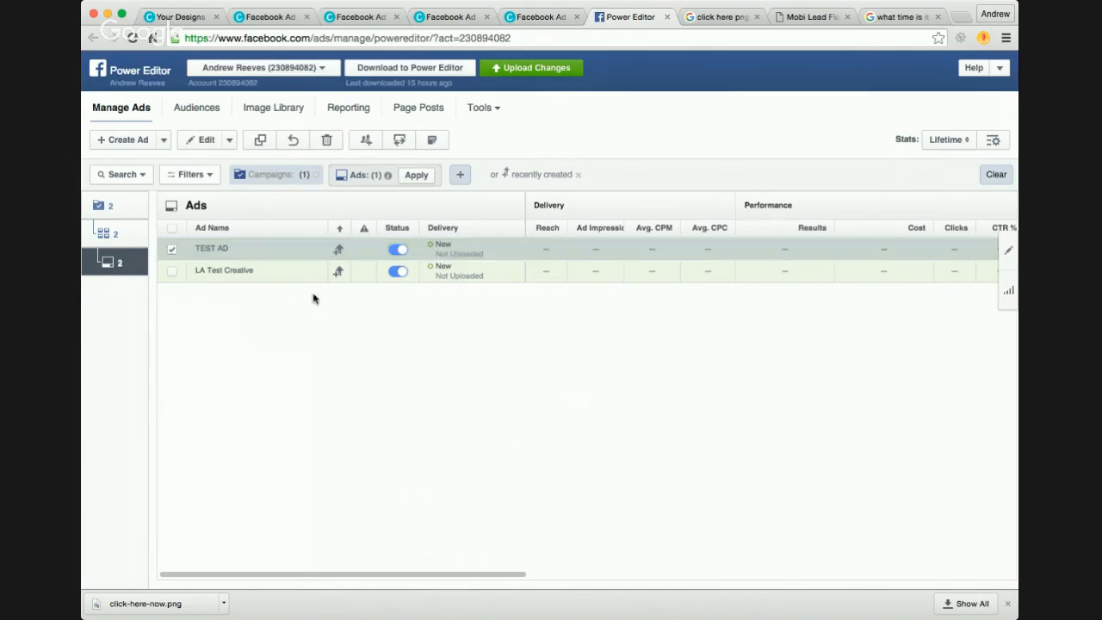
{"action": "left_click", "coordinate": [417, 175]}
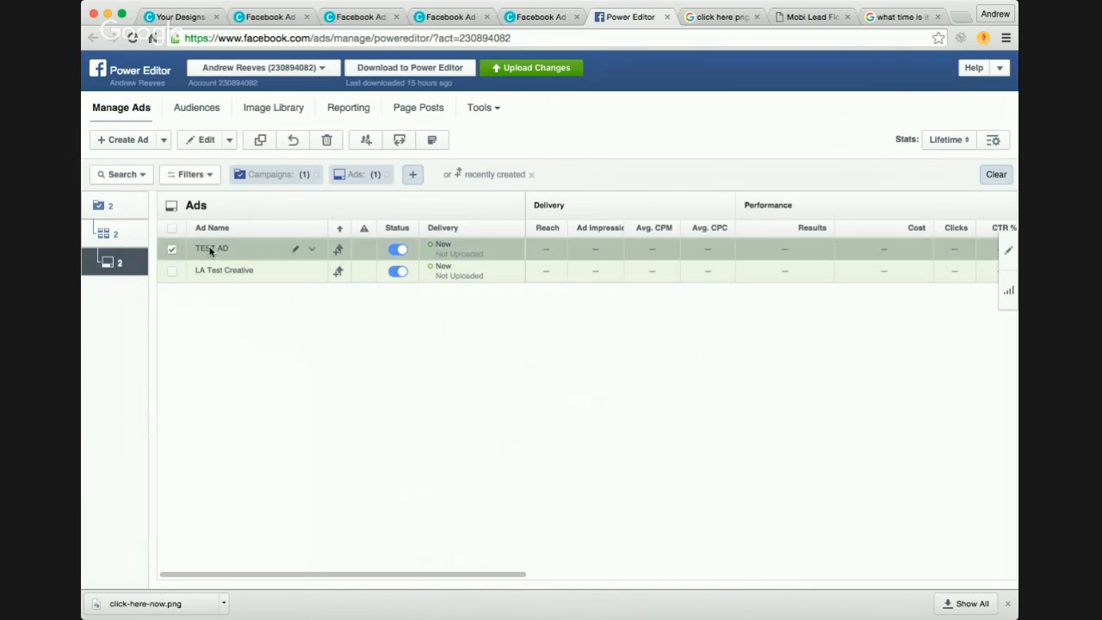
Step: Reopen TEST AD for editing, review its creative text, image, call to action and tracking, and close the editor
{"action": "left_click", "coordinate": [174, 251]}
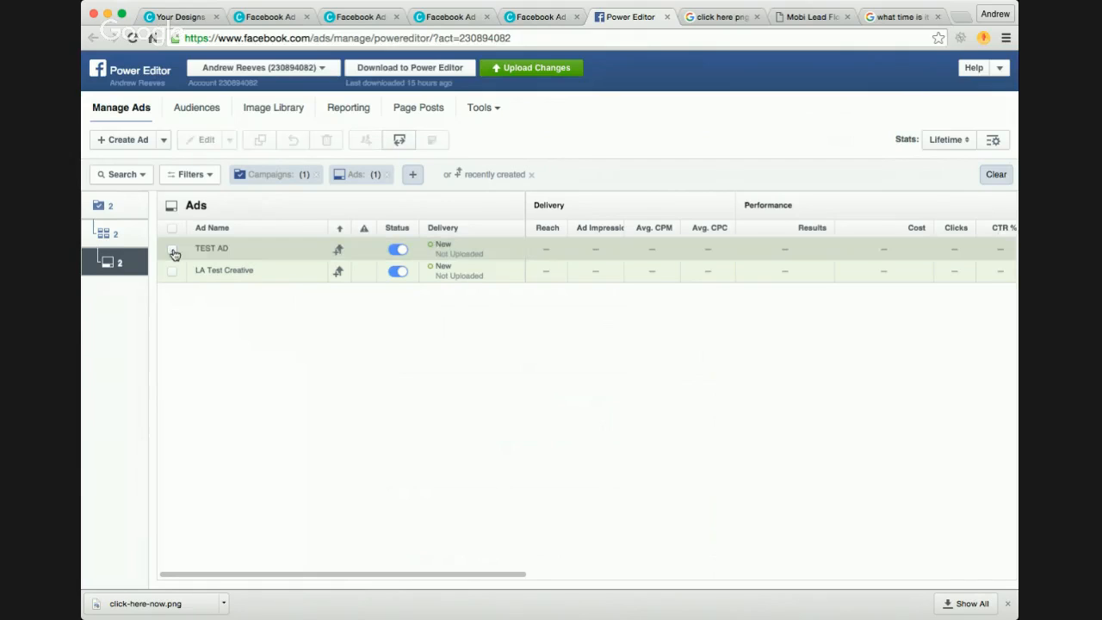
{"action": "left_click", "coordinate": [173, 252]}
{"action": "left_click", "coordinate": [1012, 252]}
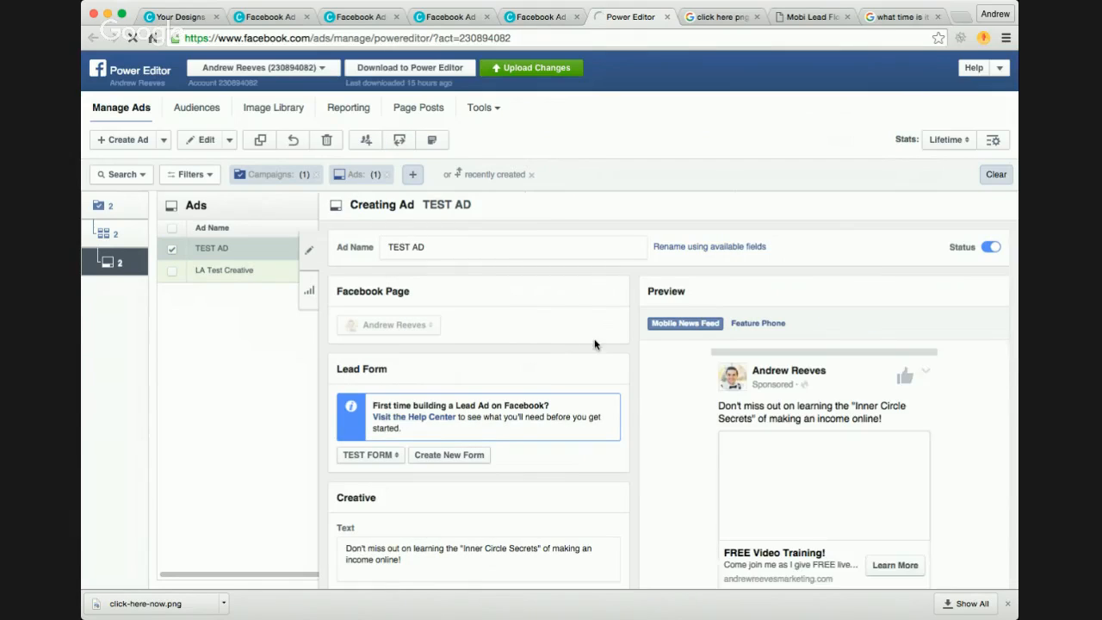
{"action": "scroll", "coordinate": [594, 338], "scroll_direction": "down", "scroll_amount": 2}
{"action": "scroll", "coordinate": [594, 339], "scroll_direction": "down", "scroll_amount": 9}
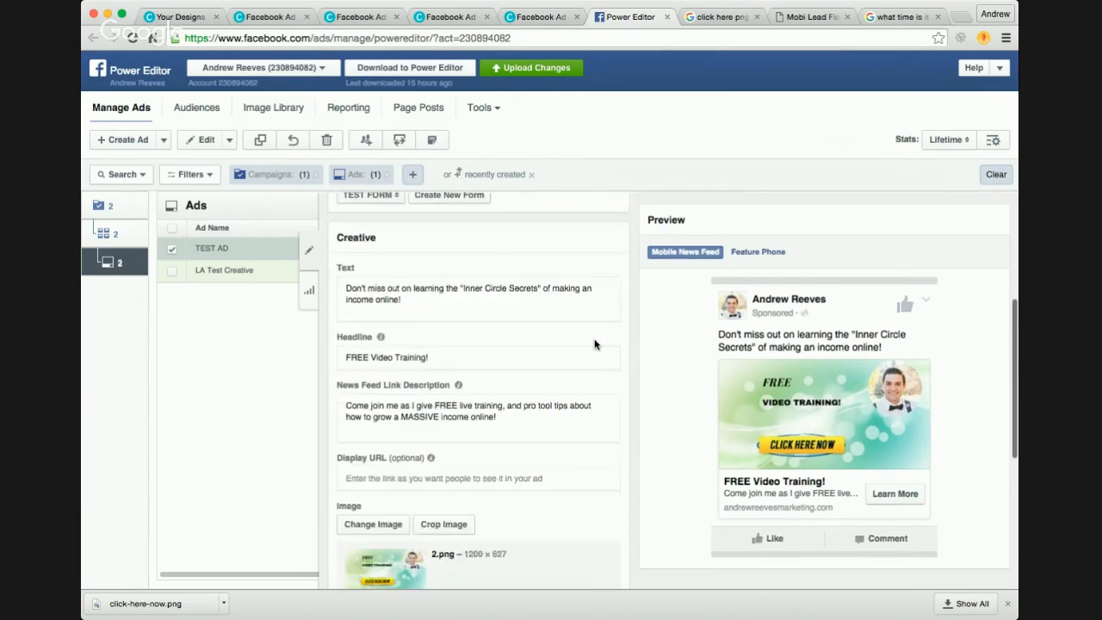
{"action": "scroll", "coordinate": [614, 384], "scroll_direction": "down", "scroll_amount": 3}
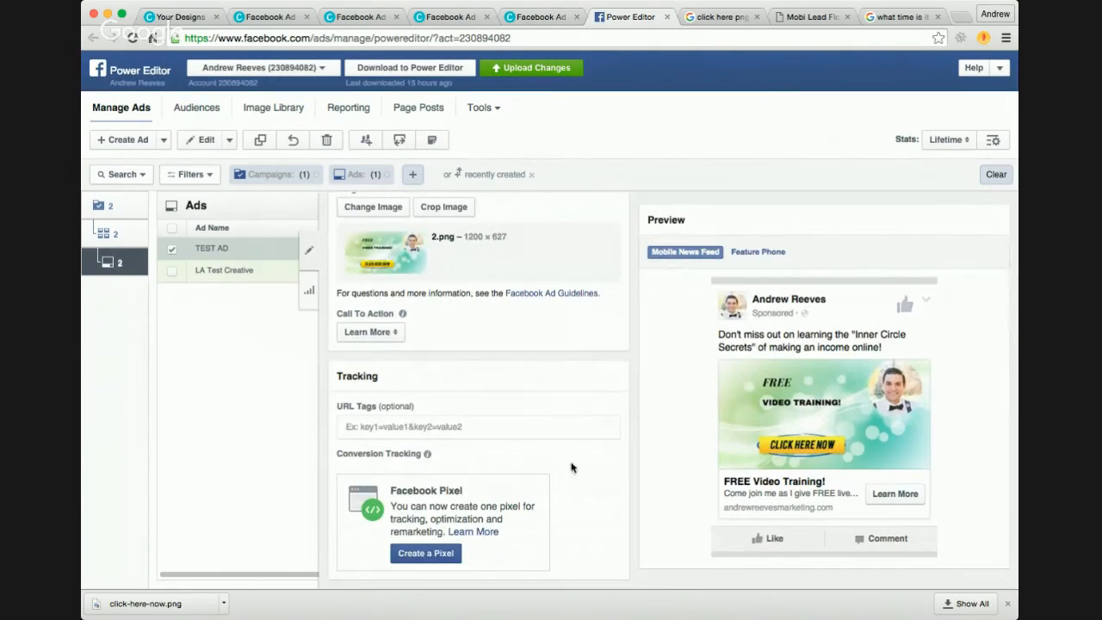
{"action": "left_click", "coordinate": [1008, 603]}
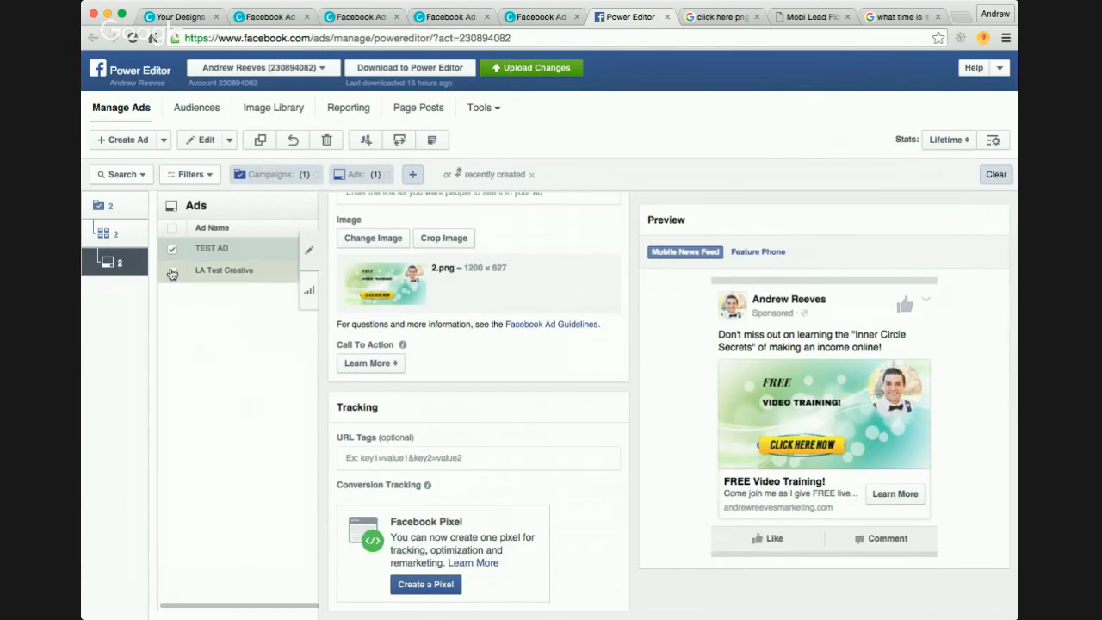
{"action": "left_click", "coordinate": [308, 255]}
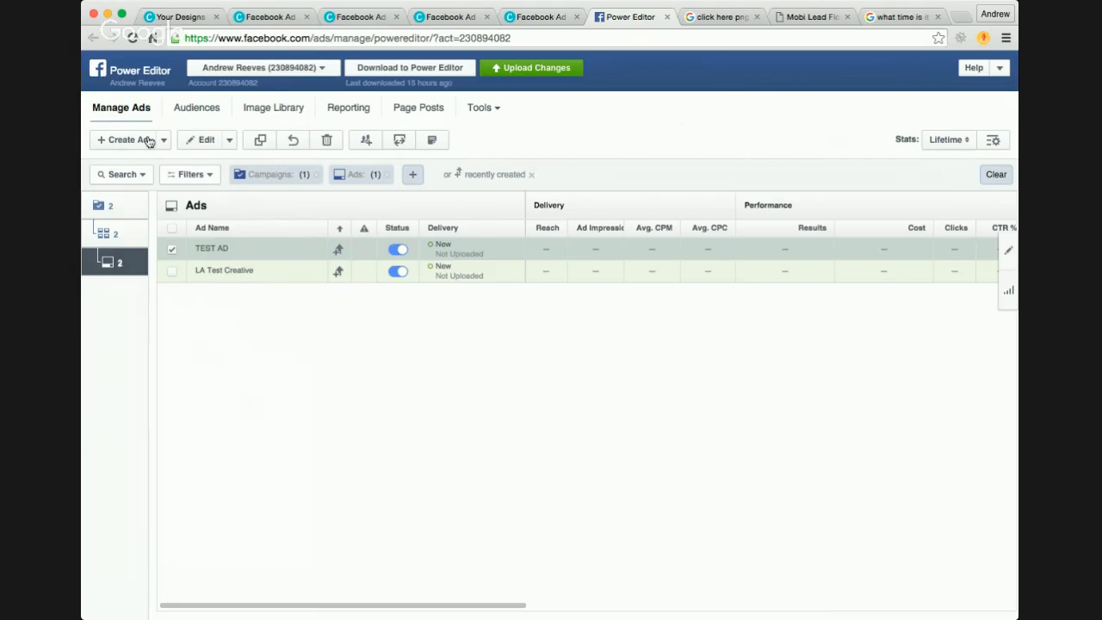
Step: Select only Lead Ads Test Campaign at the campaign level and open its campaign details
{"action": "left_click", "coordinate": [194, 116]}
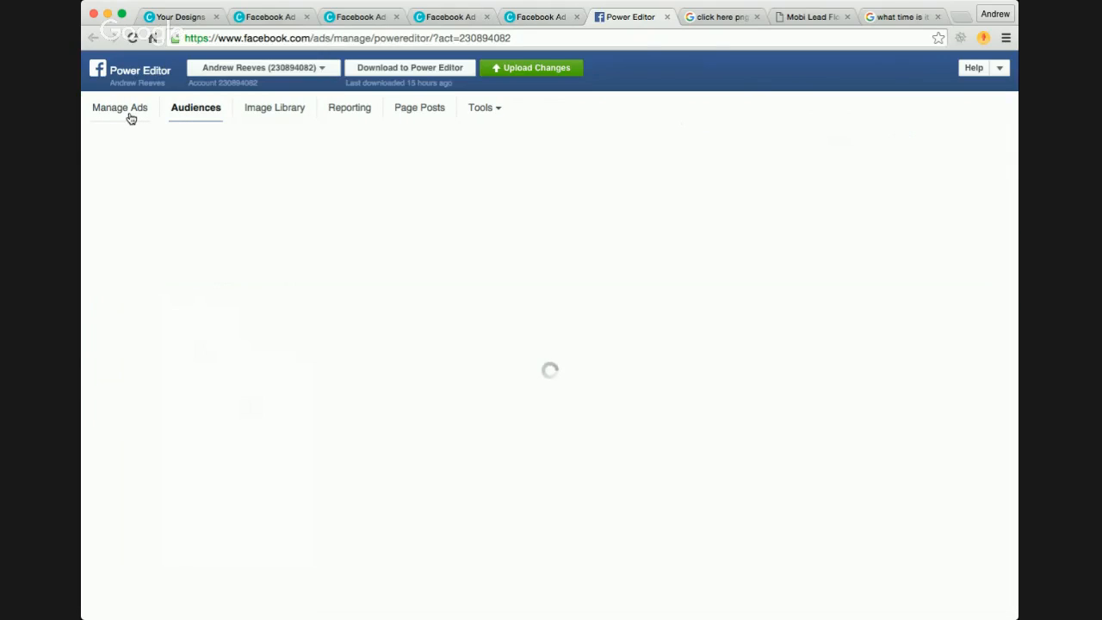
{"action": "left_click", "coordinate": [131, 118]}
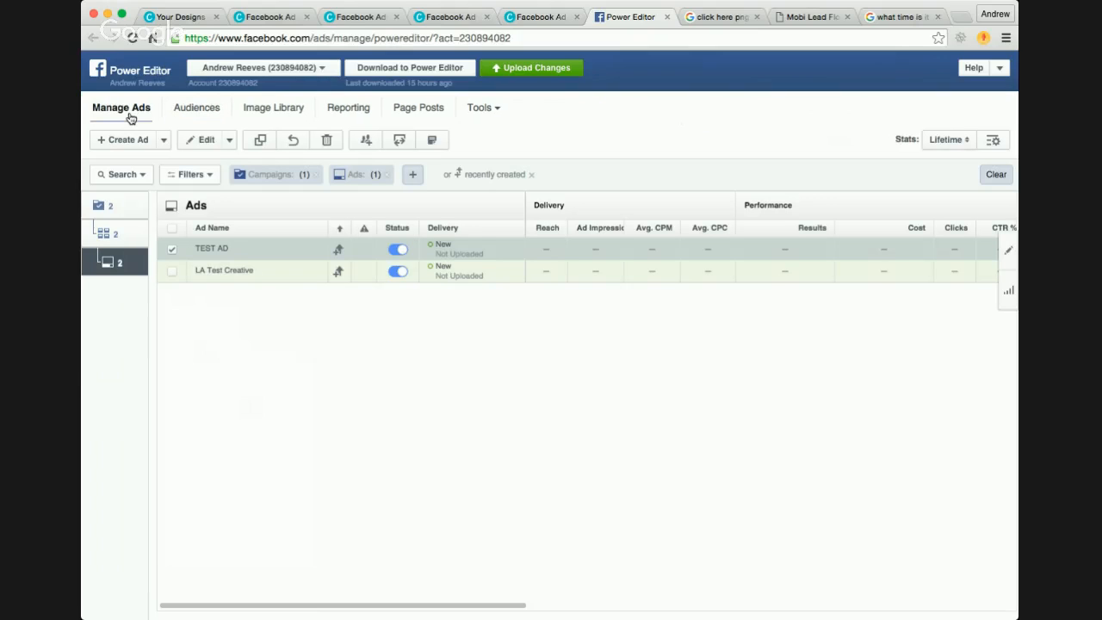
{"action": "left_click", "coordinate": [116, 207]}
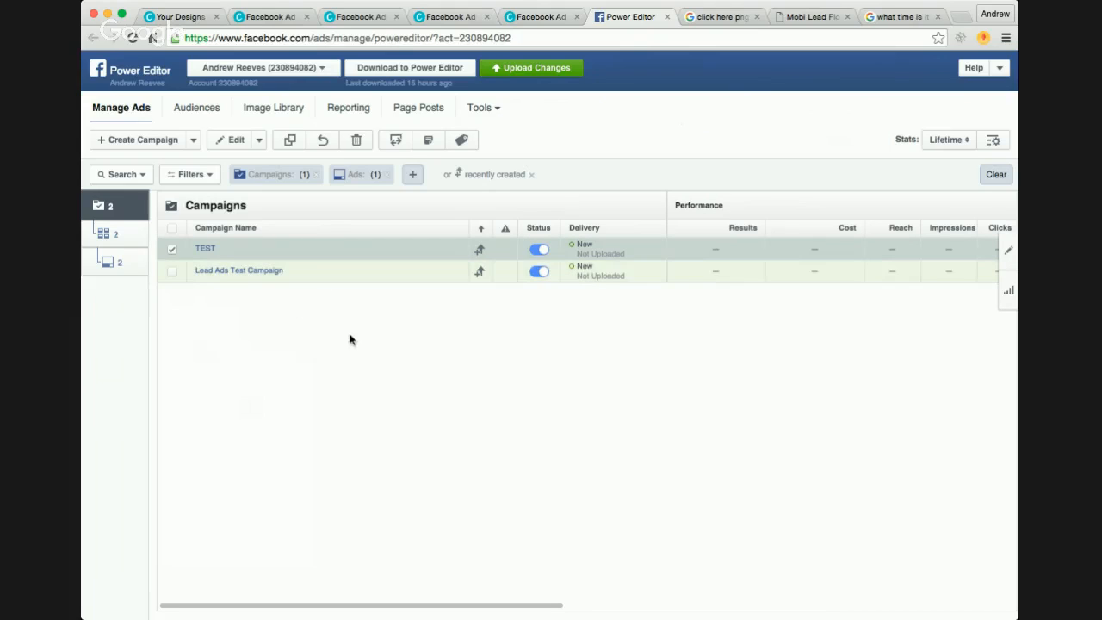
{"action": "left_click", "coordinate": [173, 271]}
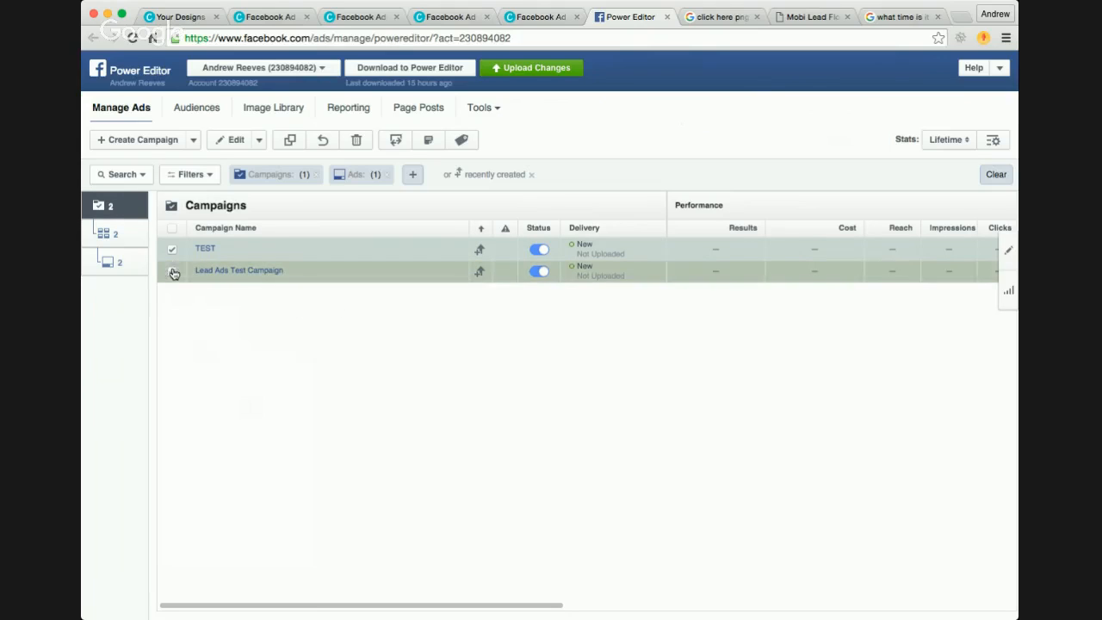
{"action": "left_click", "coordinate": [171, 249]}
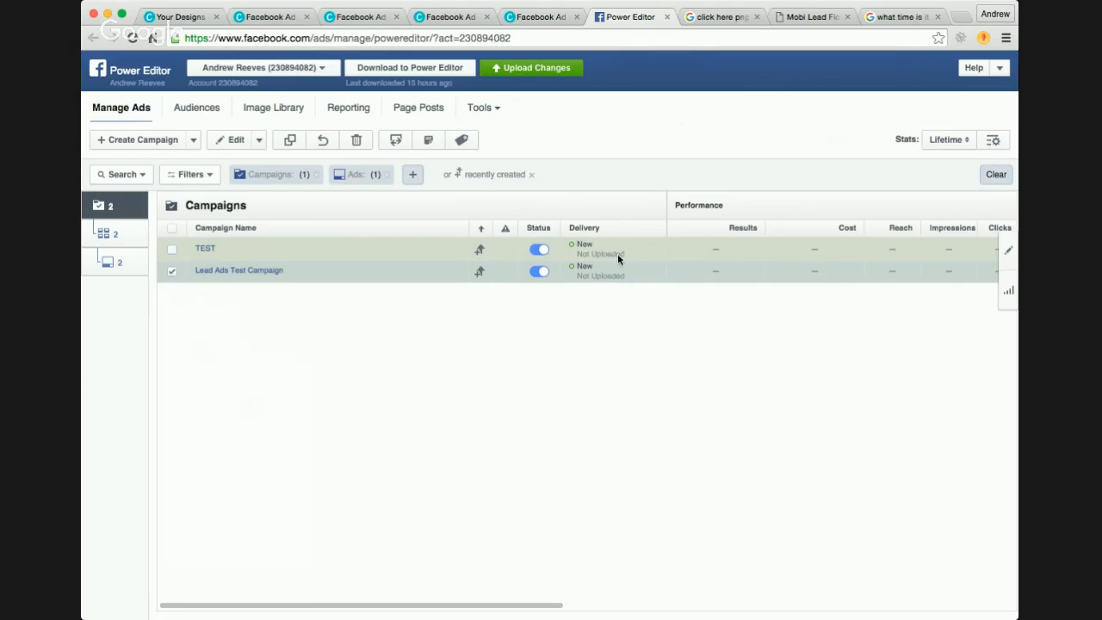
{"action": "left_click", "coordinate": [1009, 250]}
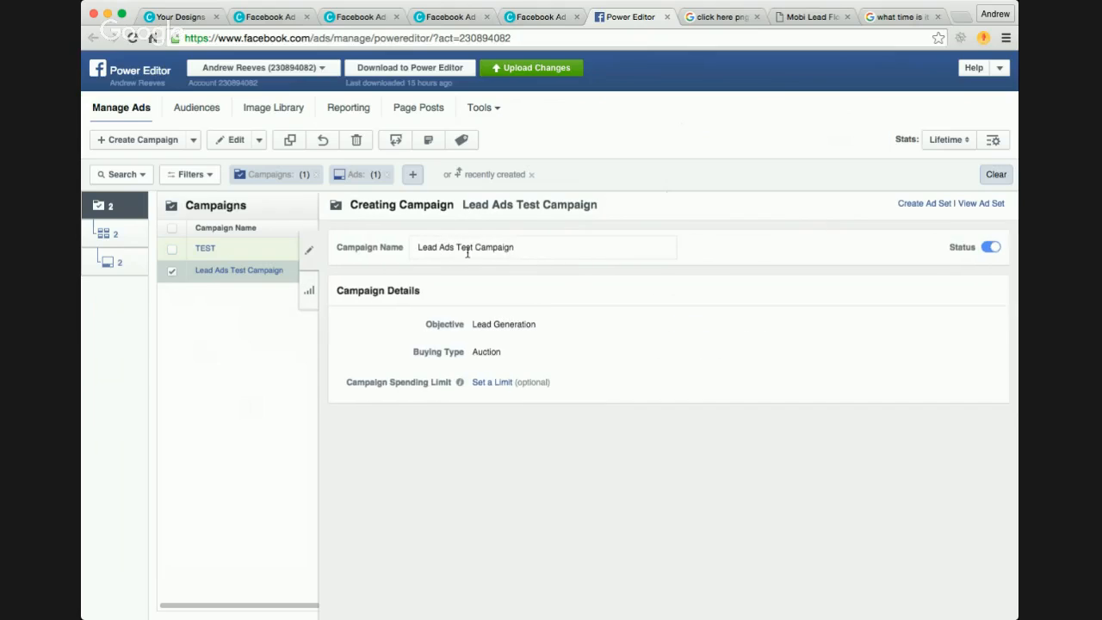
Step: Go to the ad set level and review TEST AD SET's page, budget and schedule settings
{"action": "left_click", "coordinate": [124, 244]}
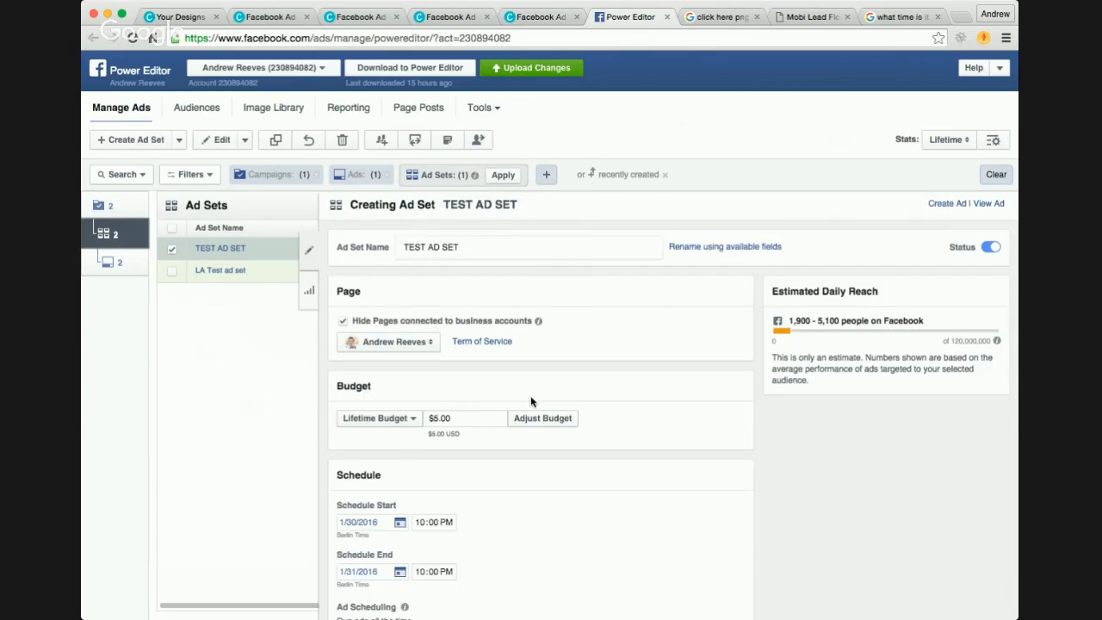
{"action": "scroll", "coordinate": [531, 398], "scroll_direction": "down", "scroll_amount": 2}
{"action": "scroll", "coordinate": [531, 398], "scroll_direction": "down", "scroll_amount": 1}
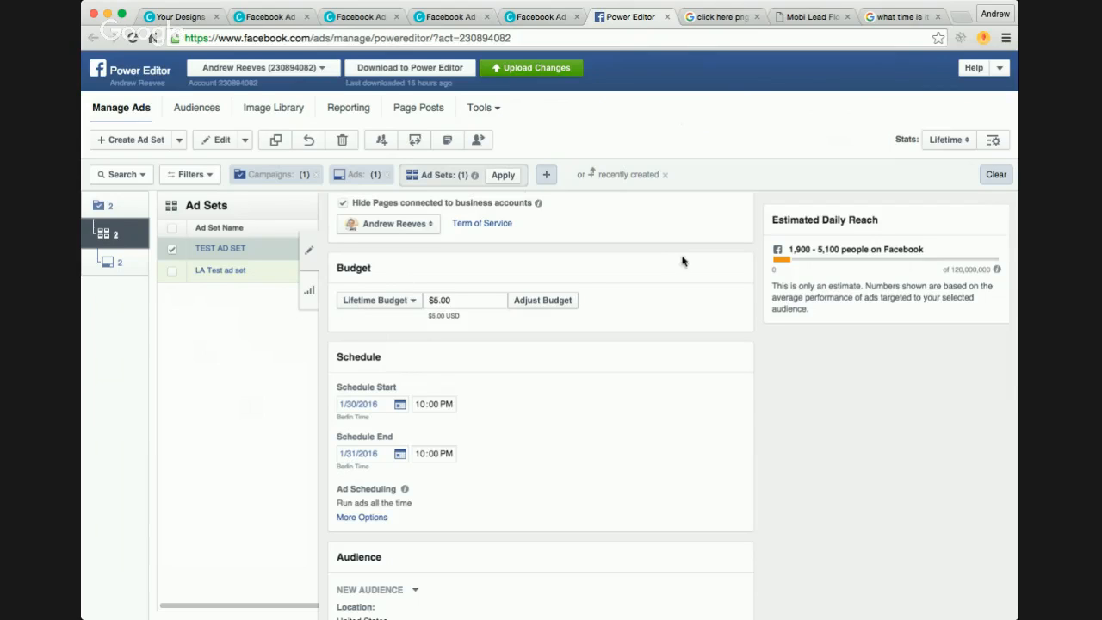
Step: Select only LA Test ad set, review its budget, schedule, placement and optimization settings, and close the editor
{"action": "left_click", "coordinate": [175, 273]}
{"action": "left_click", "coordinate": [171, 251]}
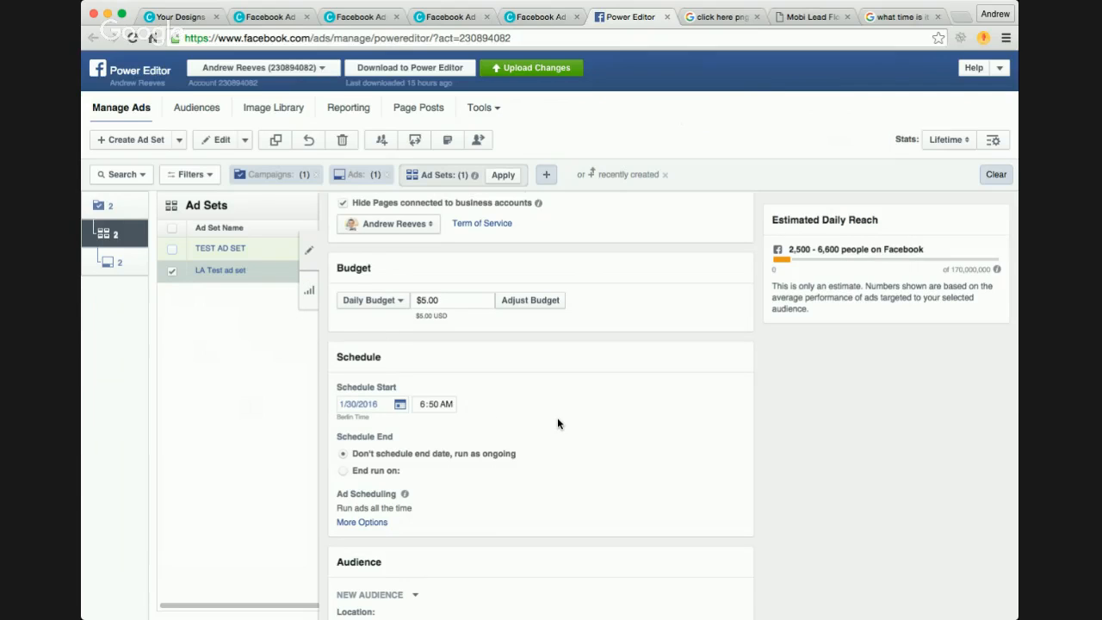
{"action": "scroll", "coordinate": [557, 422], "scroll_direction": "down", "scroll_amount": 3}
{"action": "scroll", "coordinate": [558, 423], "scroll_direction": "down", "scroll_amount": 3}
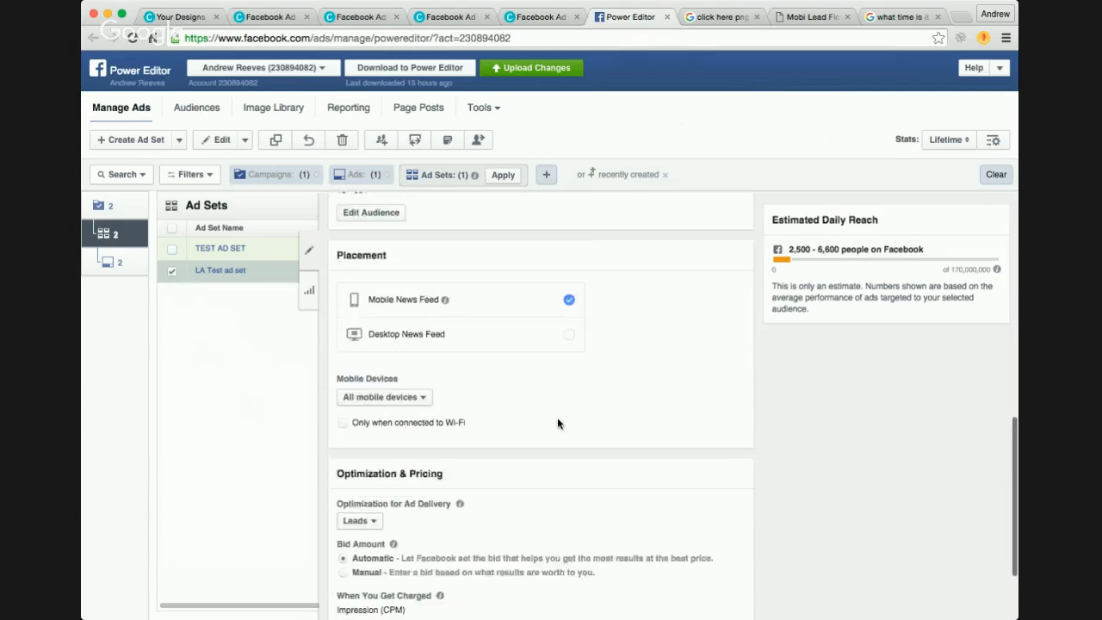
{"action": "scroll", "coordinate": [558, 423], "scroll_direction": "up", "scroll_amount": 7}
{"action": "scroll", "coordinate": [559, 423], "scroll_direction": "down", "scroll_amount": 1}
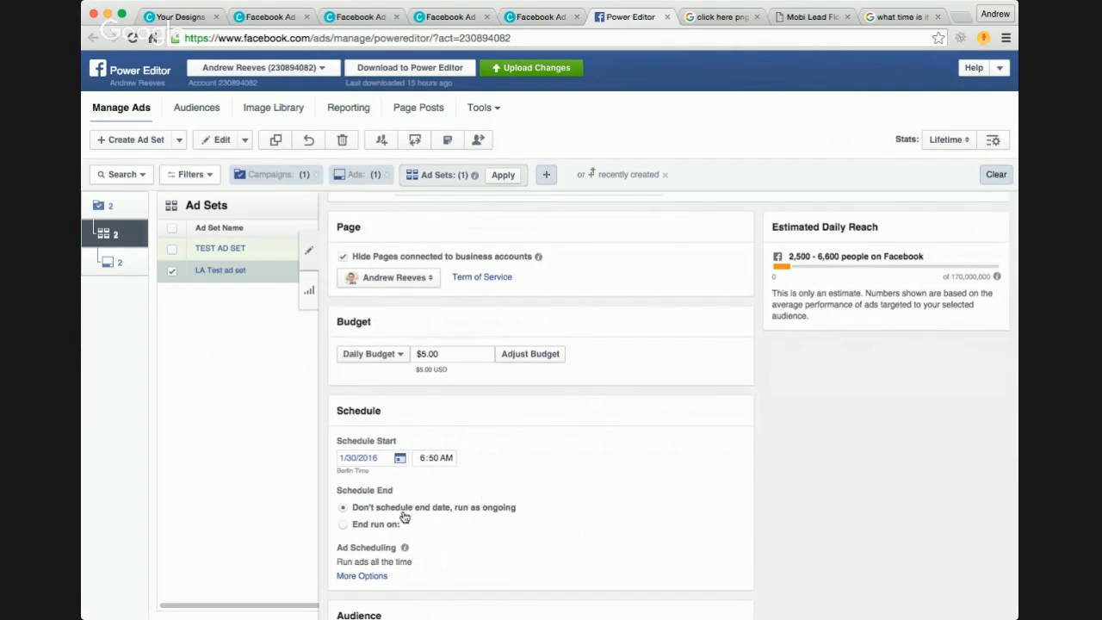
{"action": "left_click", "coordinate": [308, 252]}
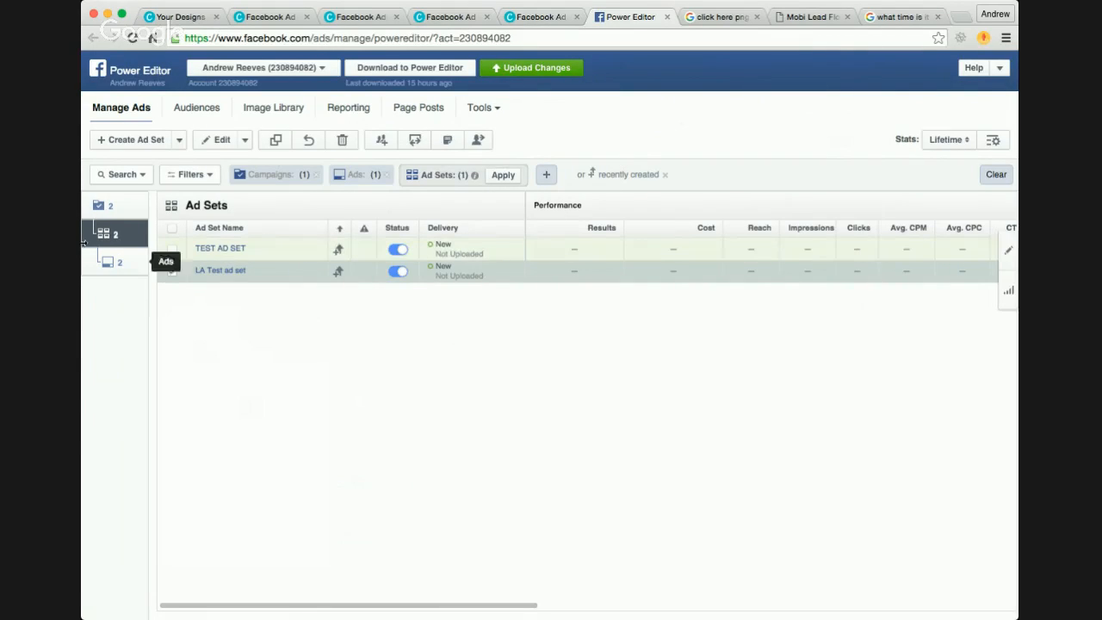
Step: At the ad level, select only the LA Test Creative ad and turn its status off
{"action": "left_click", "coordinate": [111, 268]}
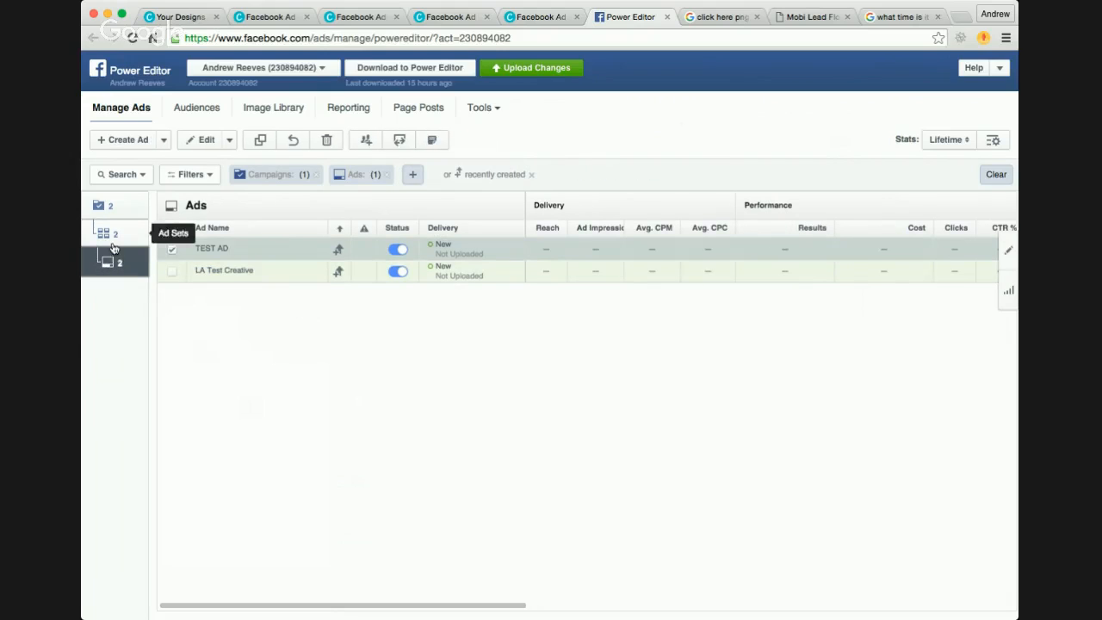
{"action": "left_click", "coordinate": [171, 249]}
{"action": "left_click", "coordinate": [172, 272]}
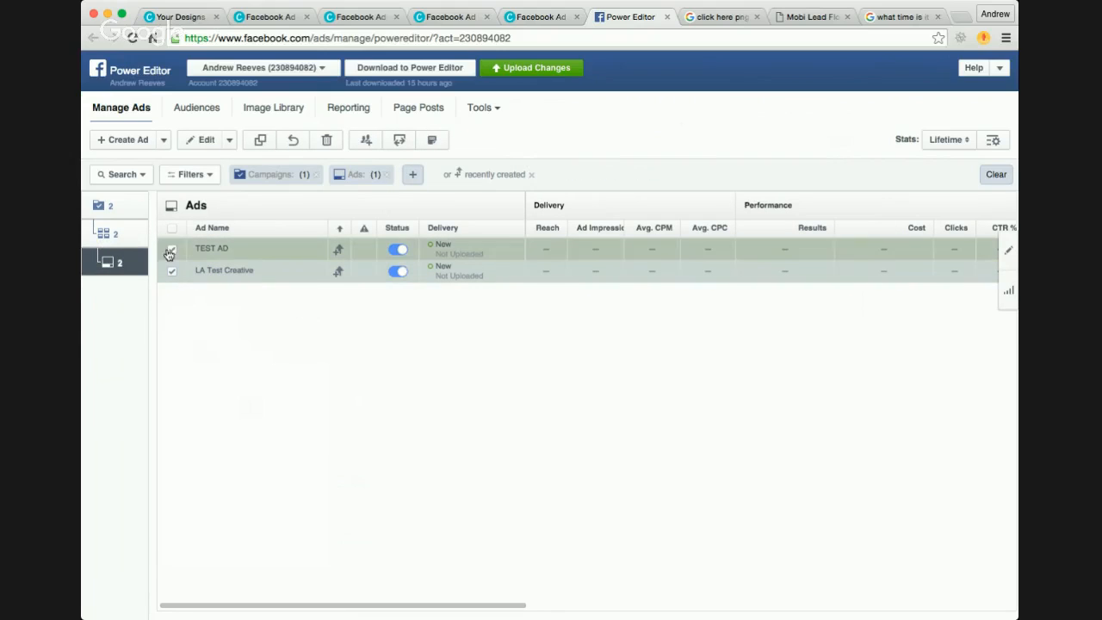
{"action": "left_click", "coordinate": [172, 250]}
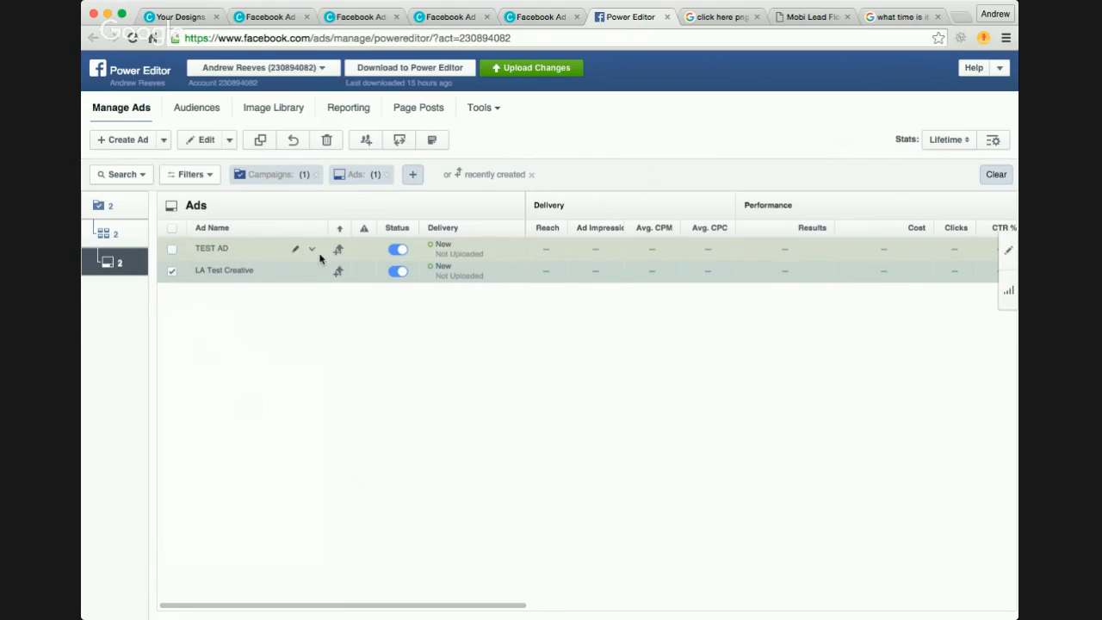
{"action": "left_click", "coordinate": [397, 272]}
Step: Turn off LA Test ad set at the ad set level and select TEST AD SET in its place
{"action": "left_click", "coordinate": [113, 236]}
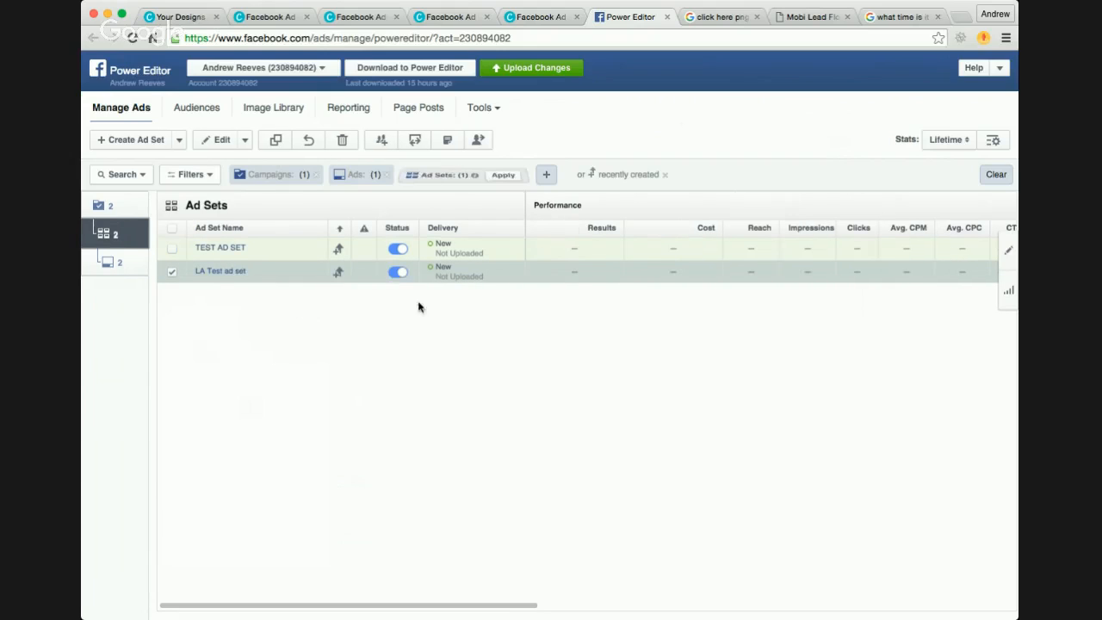
{"action": "left_click", "coordinate": [398, 272]}
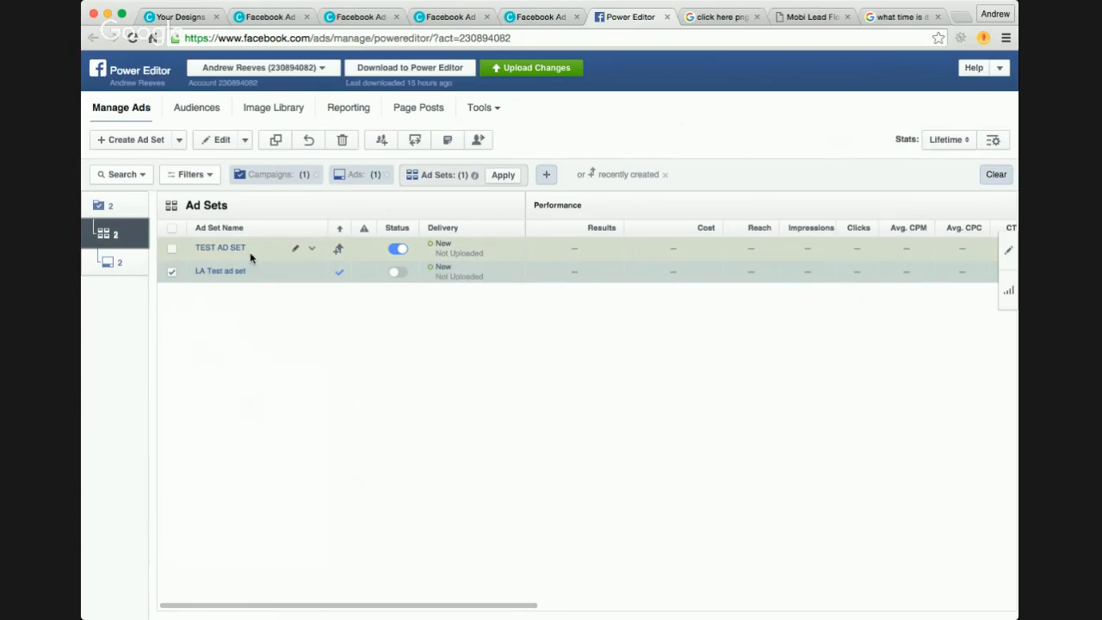
{"action": "left_click", "coordinate": [173, 271]}
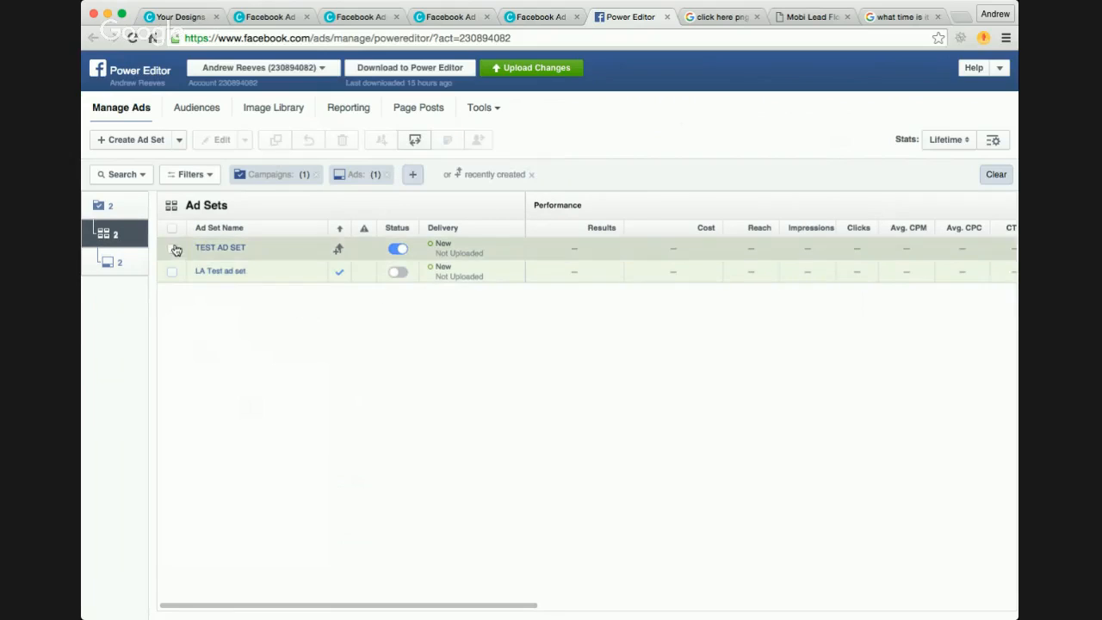
{"action": "left_click", "coordinate": [172, 249]}
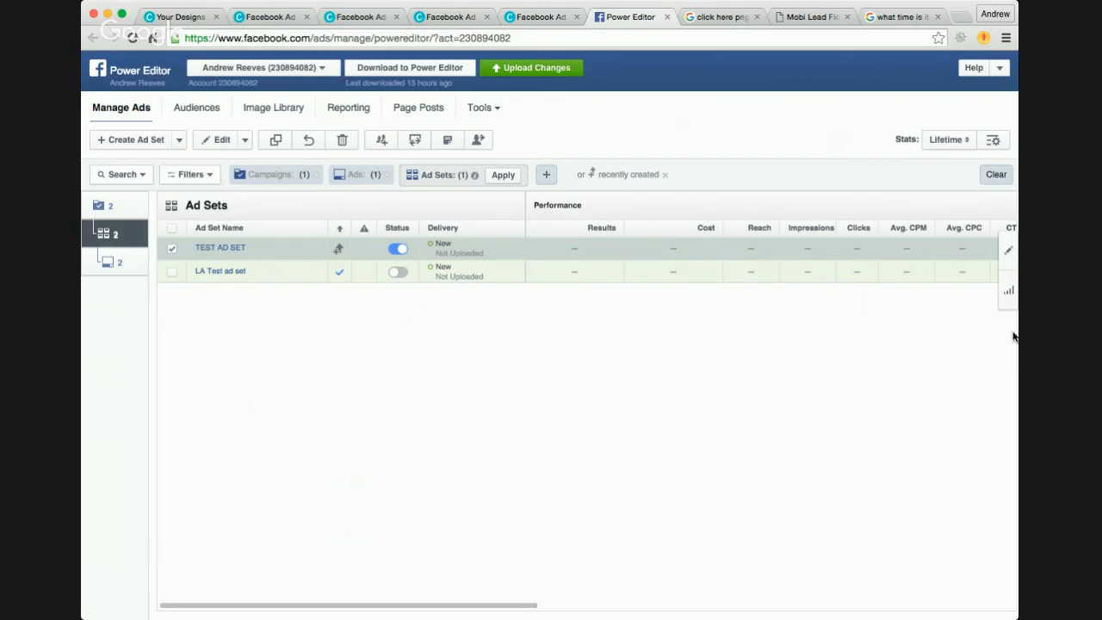
{"action": "left_click", "coordinate": [108, 329]}
{"action": "left_click", "coordinate": [111, 343]}
Step: Switch to Mobile Lead Flow, open its training area and browse the Module 1 and Module 2 lessons
{"action": "left_click", "coordinate": [813, 16]}
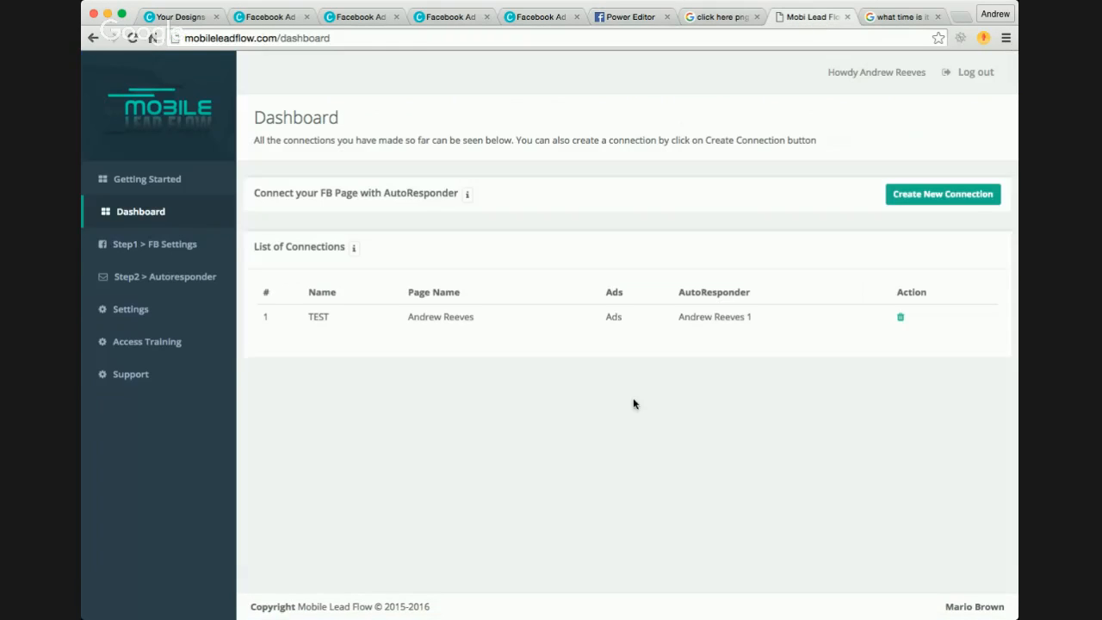
{"action": "left_click", "coordinate": [160, 342]}
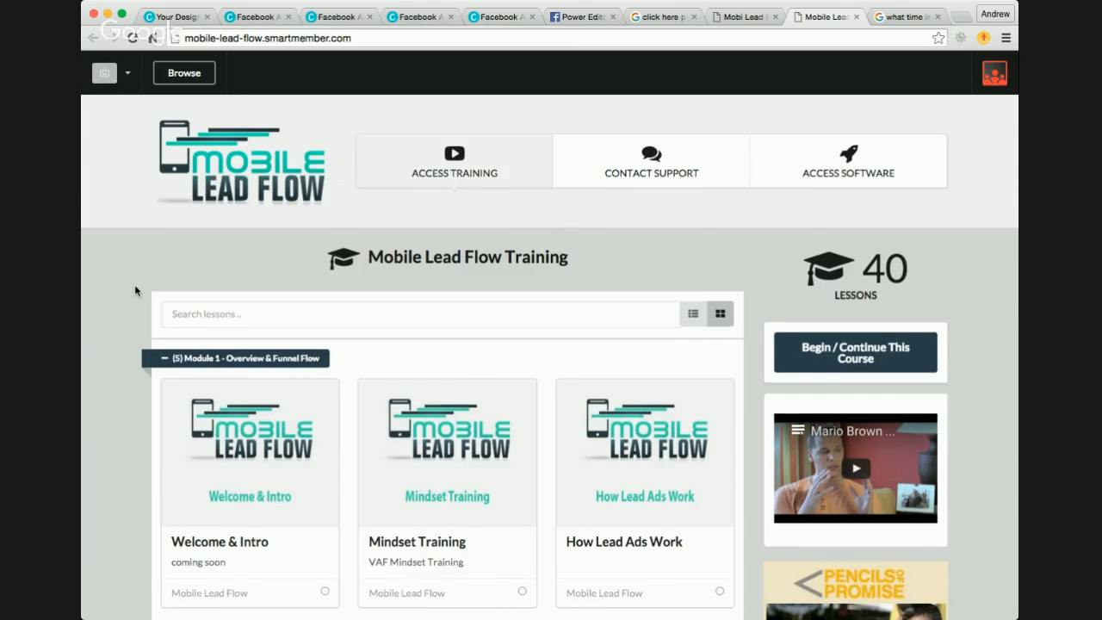
{"action": "scroll", "coordinate": [135, 291], "scroll_direction": "down", "scroll_amount": 4}
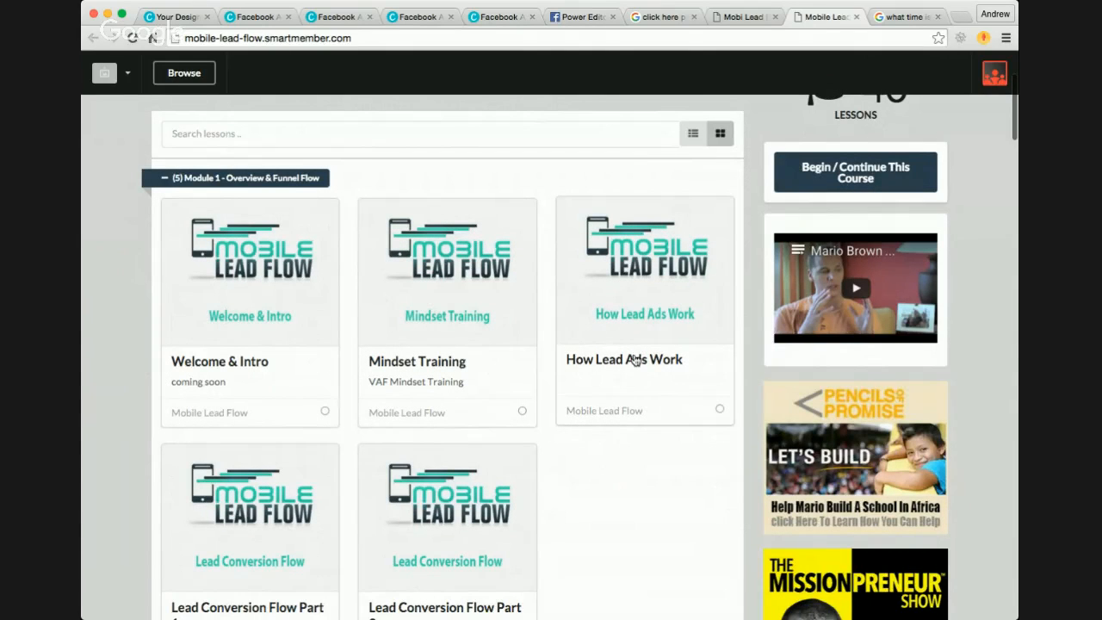
{"action": "scroll", "coordinate": [626, 427], "scroll_direction": "down", "scroll_amount": 2}
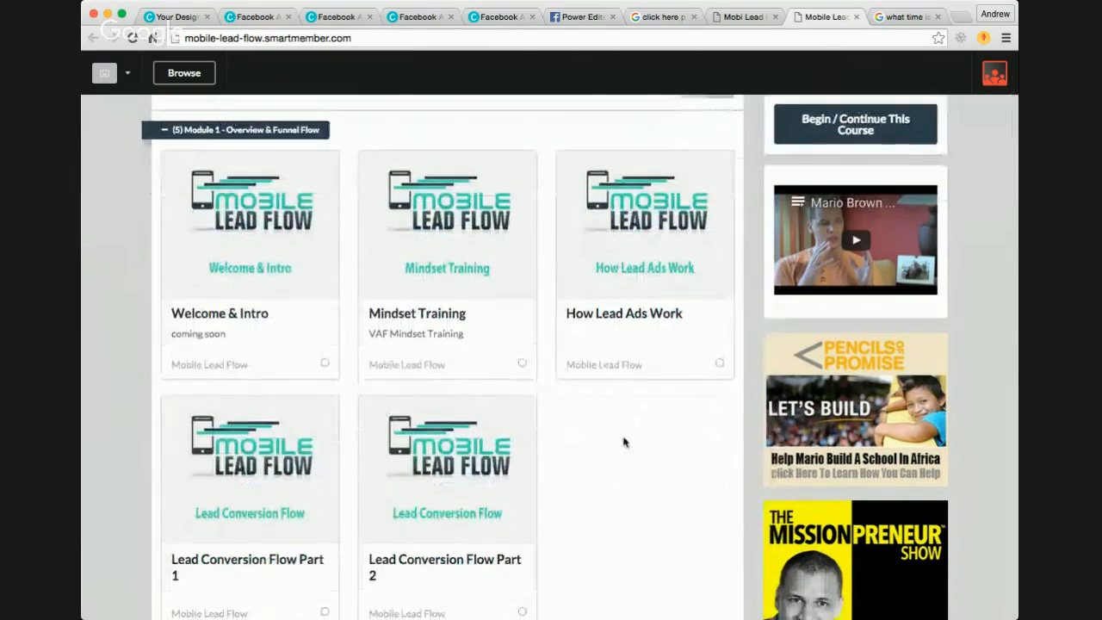
{"action": "scroll", "coordinate": [622, 439], "scroll_direction": "down", "scroll_amount": 3}
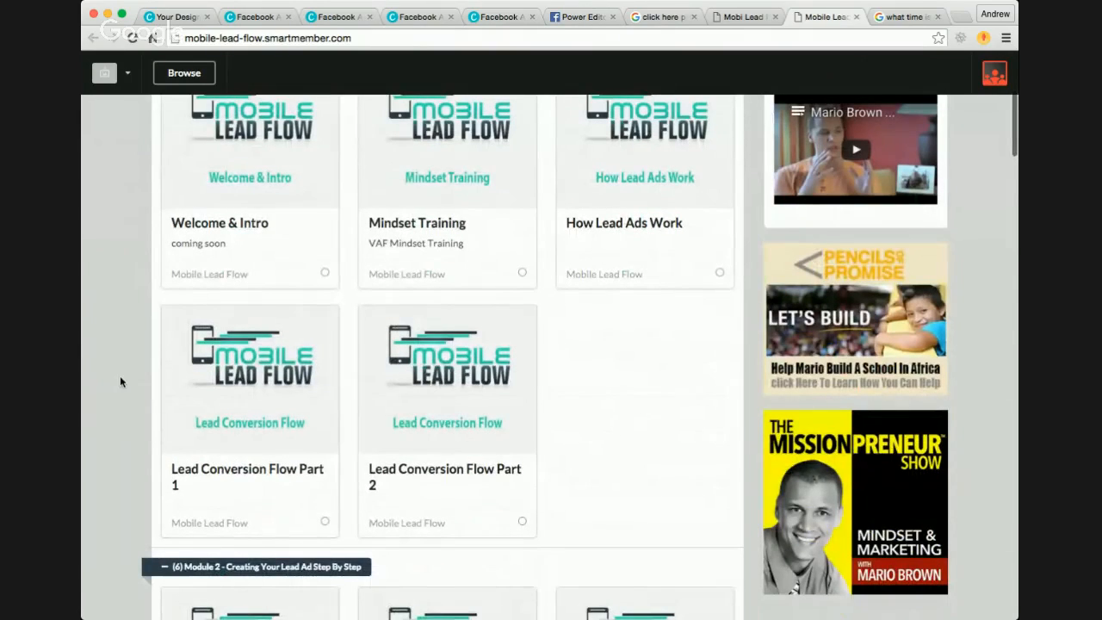
{"action": "scroll", "coordinate": [234, 298], "scroll_direction": "down", "scroll_amount": 3}
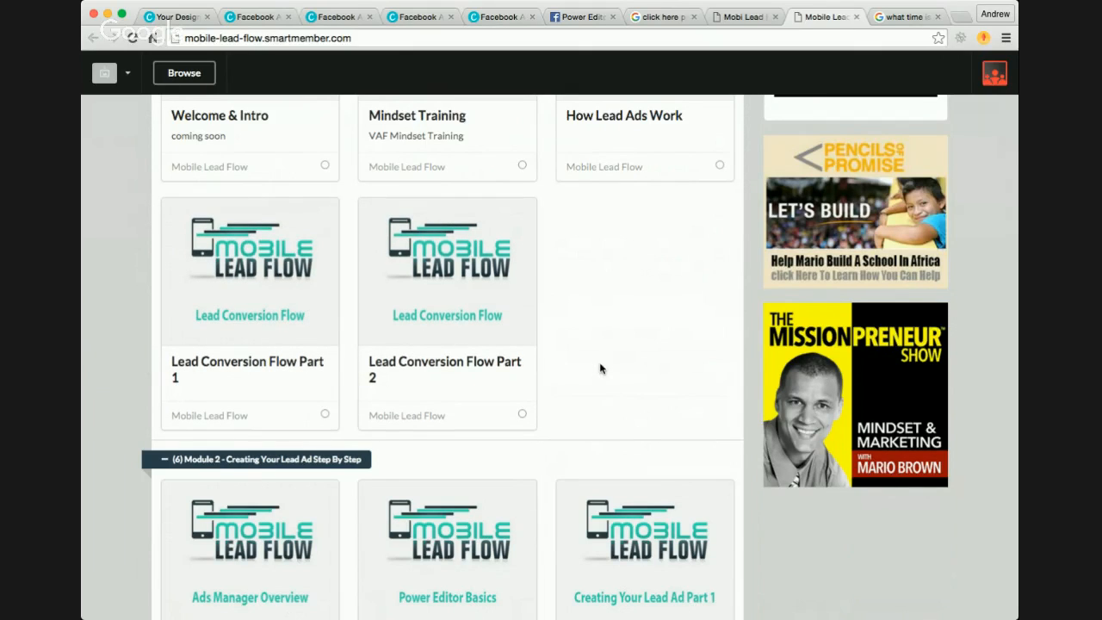
{"action": "scroll", "coordinate": [624, 382], "scroll_direction": "down", "scroll_amount": 2}
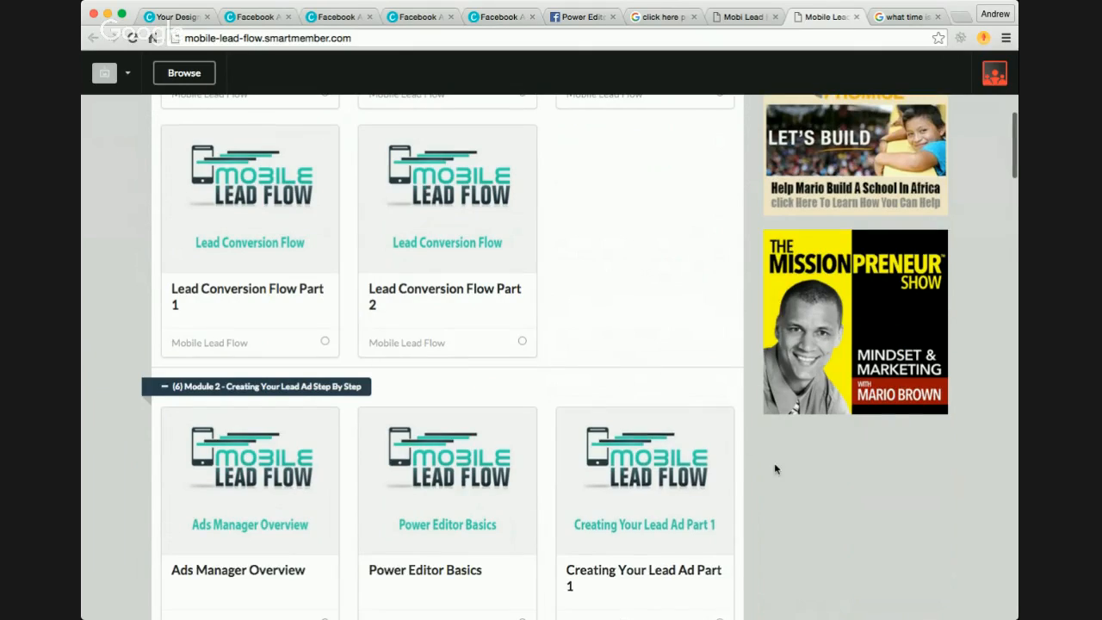
{"action": "scroll", "coordinate": [774, 468], "scroll_direction": "down", "scroll_amount": 1}
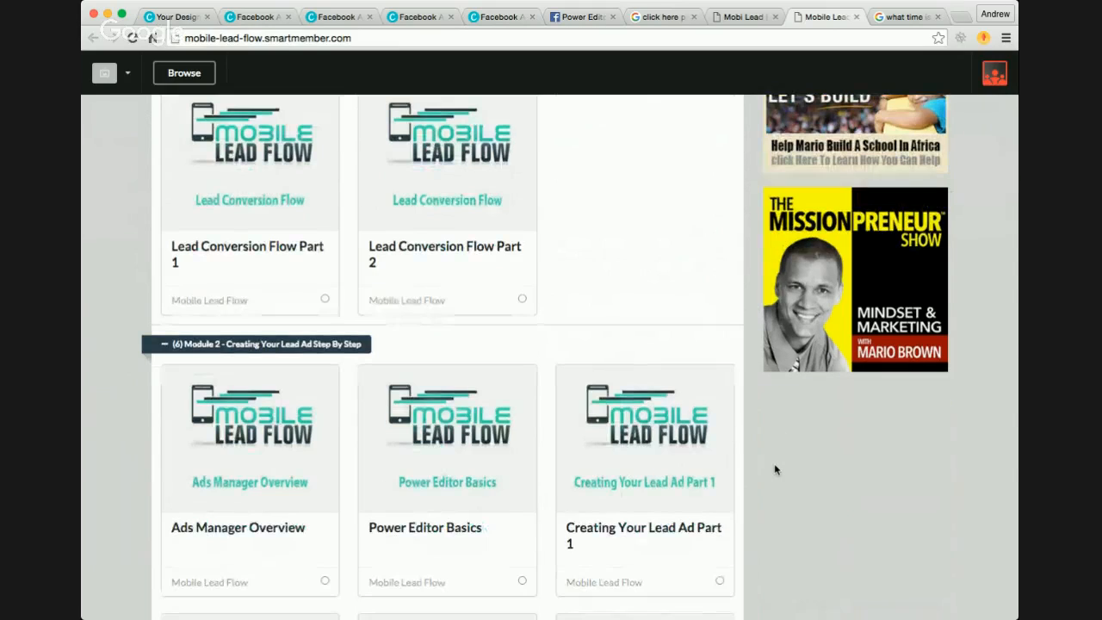
{"action": "scroll", "coordinate": [758, 441], "scroll_direction": "down", "scroll_amount": 4}
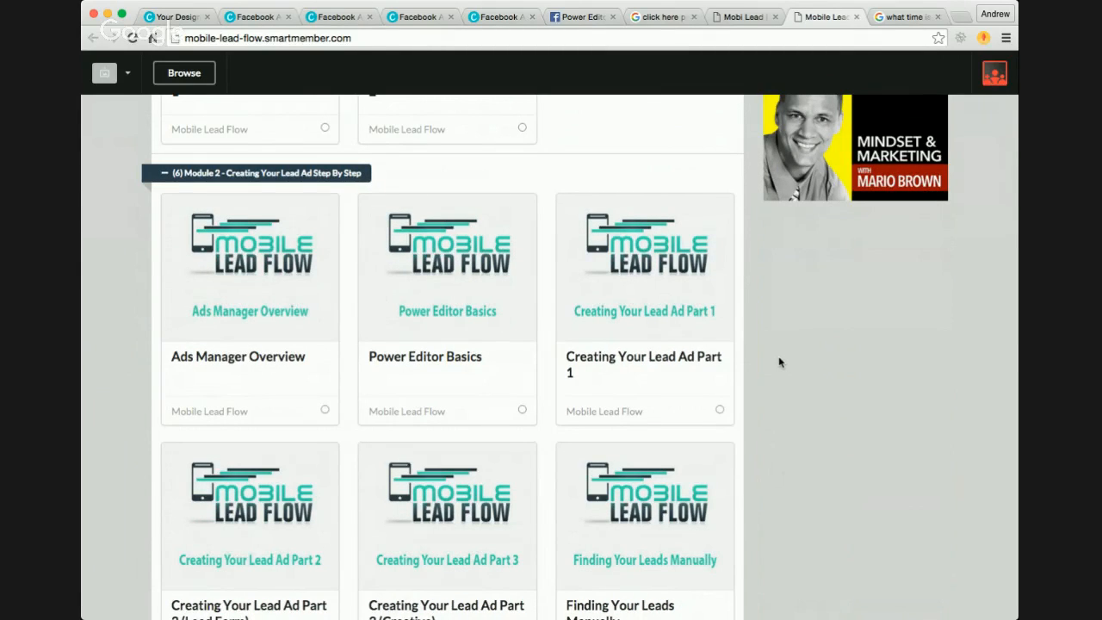
{"action": "scroll", "coordinate": [780, 362], "scroll_direction": "down", "scroll_amount": 2}
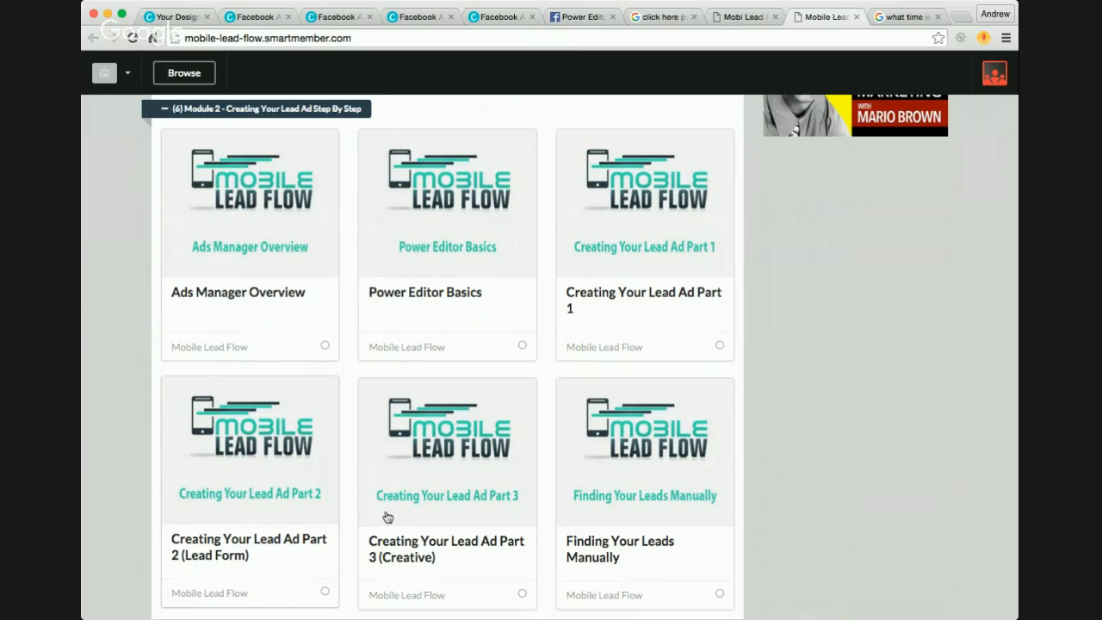
Step: Look through the remaining Module 2 lessons and the Module 3 webinar conversion lessons, and return to the start of the training overview
{"action": "scroll", "coordinate": [421, 522], "scroll_direction": "down", "scroll_amount": 2}
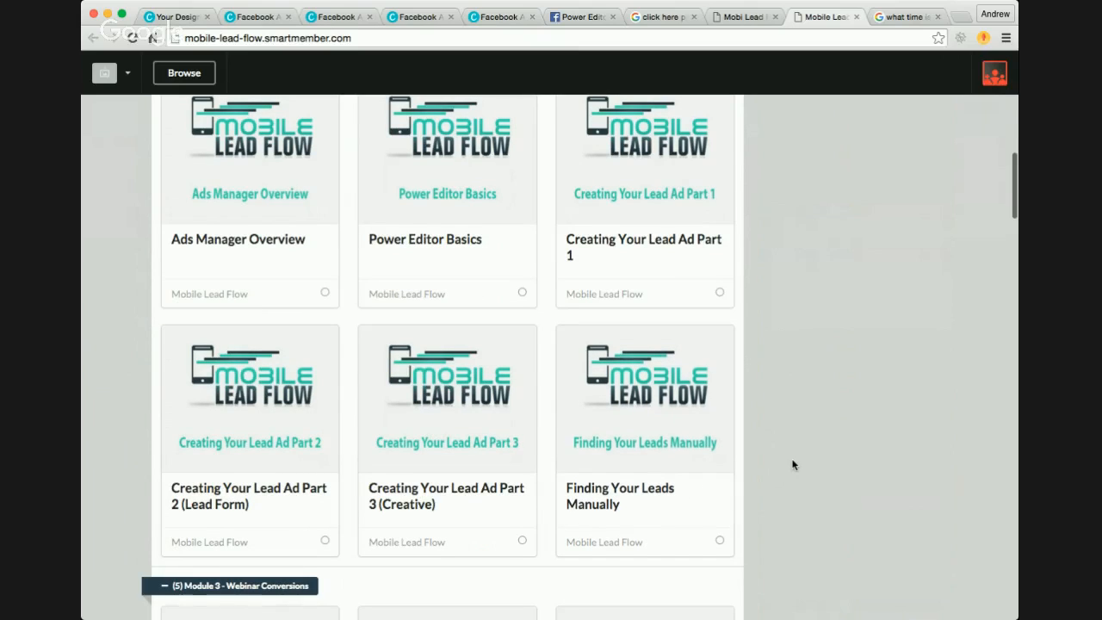
{"action": "scroll", "coordinate": [793, 465], "scroll_direction": "down", "scroll_amount": 5}
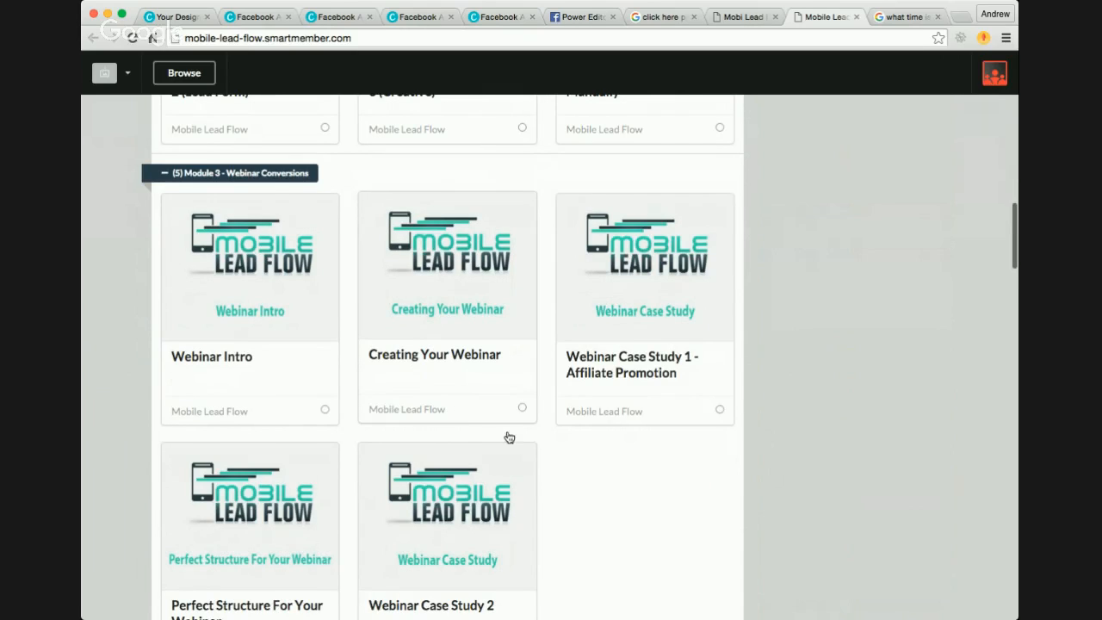
{"action": "scroll", "coordinate": [508, 438], "scroll_direction": "down", "scroll_amount": 3}
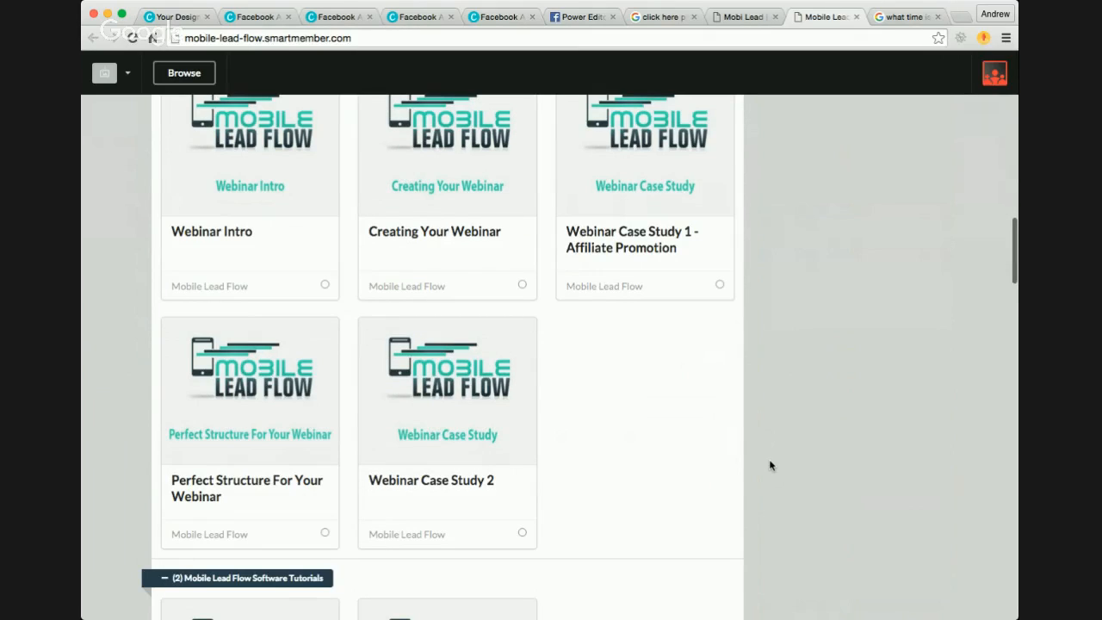
{"action": "scroll", "coordinate": [771, 465], "scroll_direction": "up", "scroll_amount": 10}
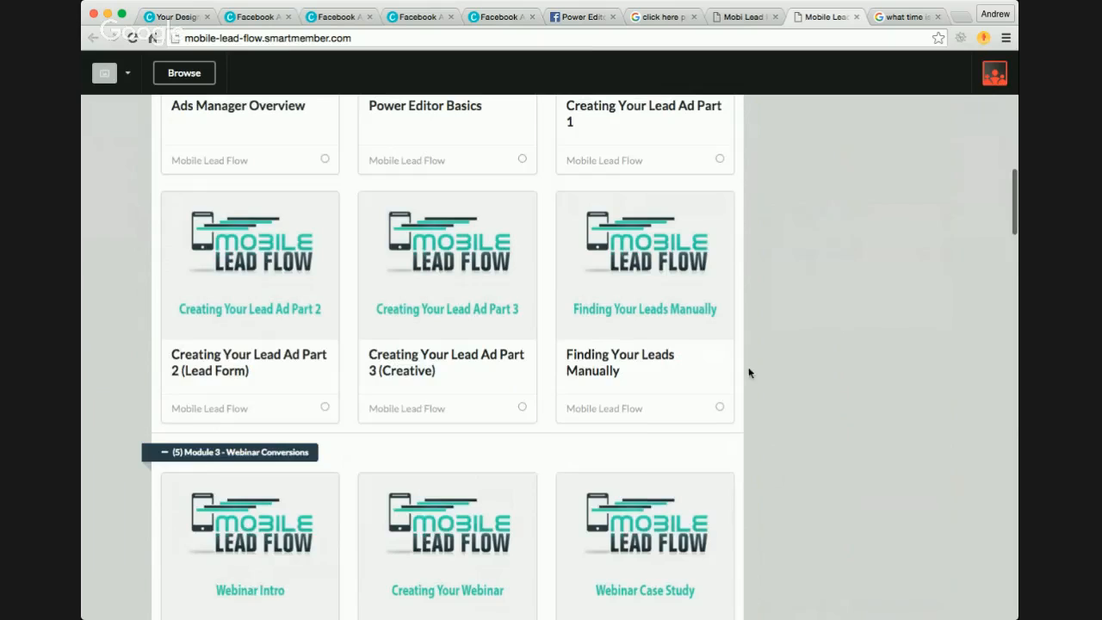
{"action": "scroll", "coordinate": [750, 372], "scroll_direction": "up", "scroll_amount": 20}
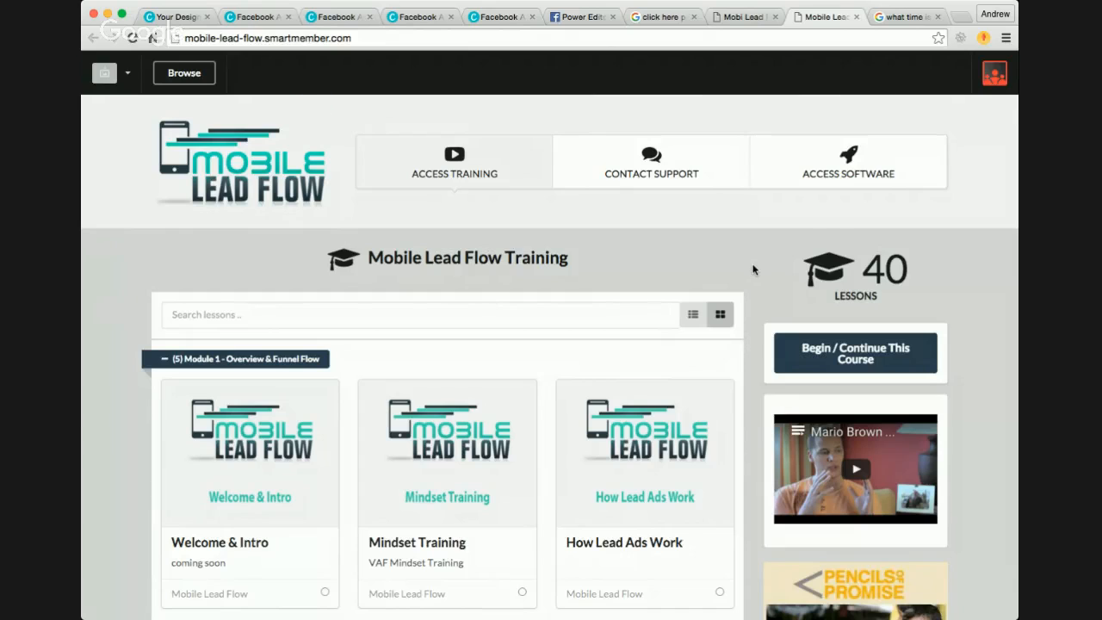
{"action": "scroll", "coordinate": [754, 270], "scroll_direction": "down", "scroll_amount": 2}
{"action": "scroll", "coordinate": [754, 270], "scroll_direction": "up", "scroll_amount": 2}
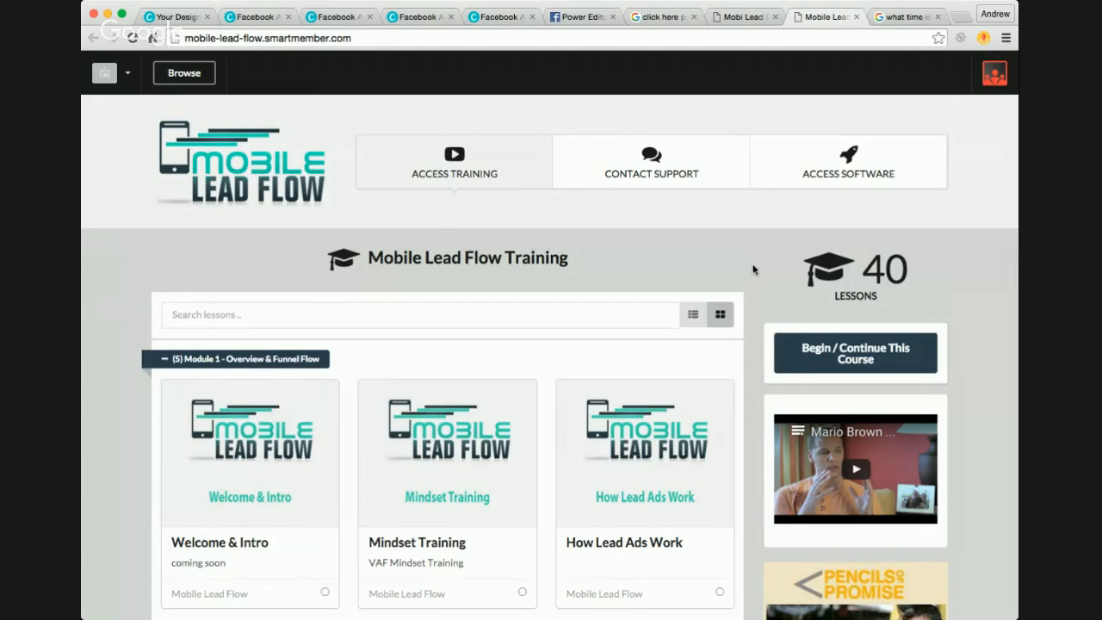
Step: Switch to Canva to review the two-page Free Video Training ad design, and return to the Mobile Lead Flow training overview
{"action": "left_click", "coordinate": [254, 19]}
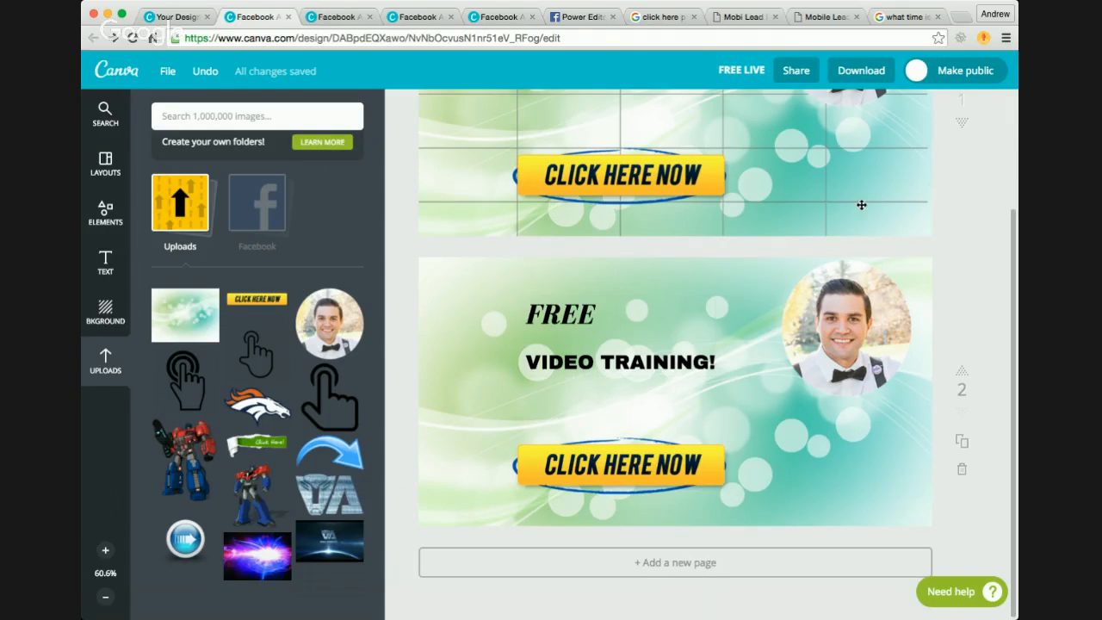
{"action": "scroll", "coordinate": [970, 283], "scroll_direction": "up", "scroll_amount": 4}
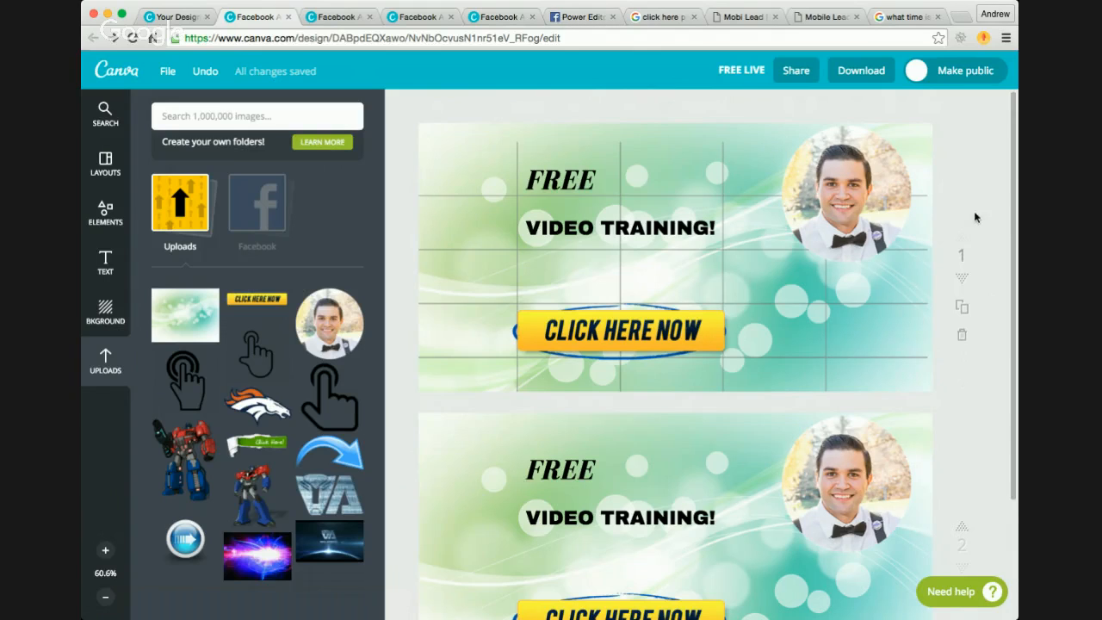
{"action": "left_click", "coordinate": [832, 19]}
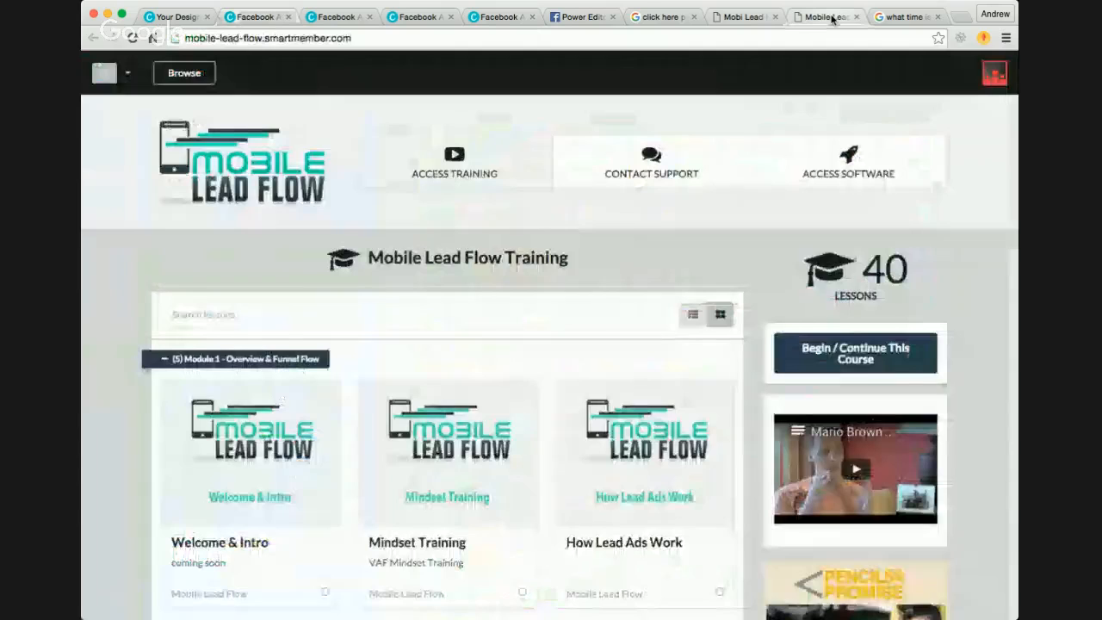